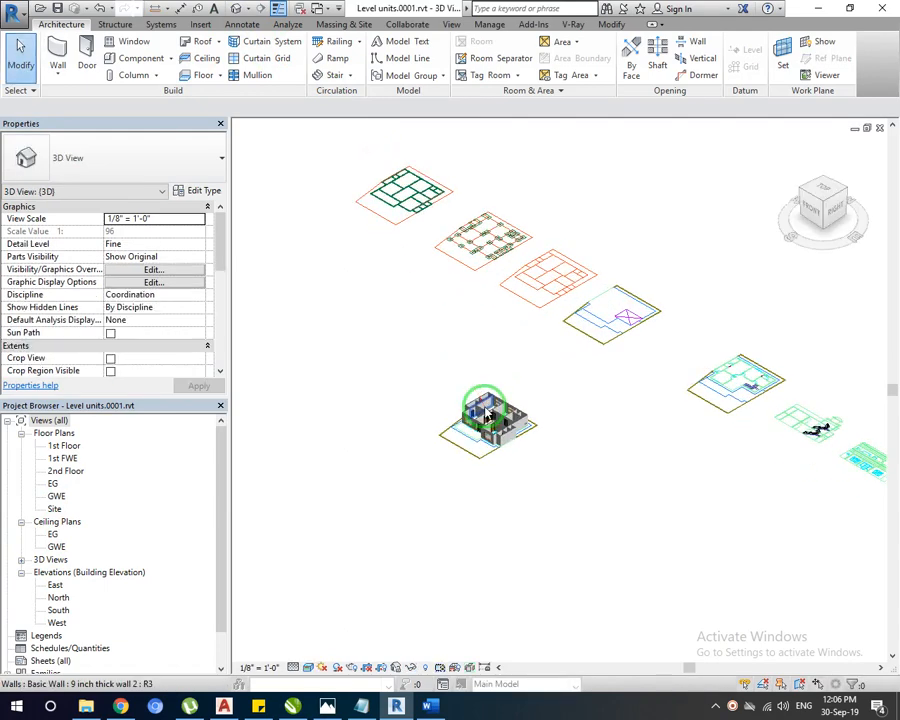
Inspect the small fixed 2'X1'6" VIN bathroom window and its sill and head heights from both sides in the 3D view.
scroll(487, 412, "up", 8)
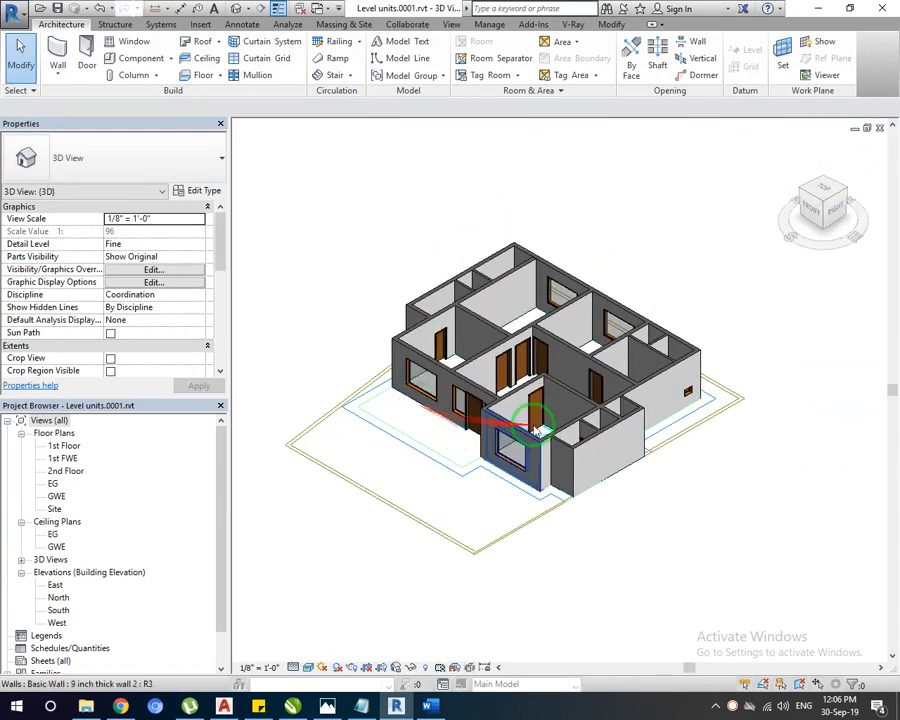
scroll(759, 546, "up", 5)
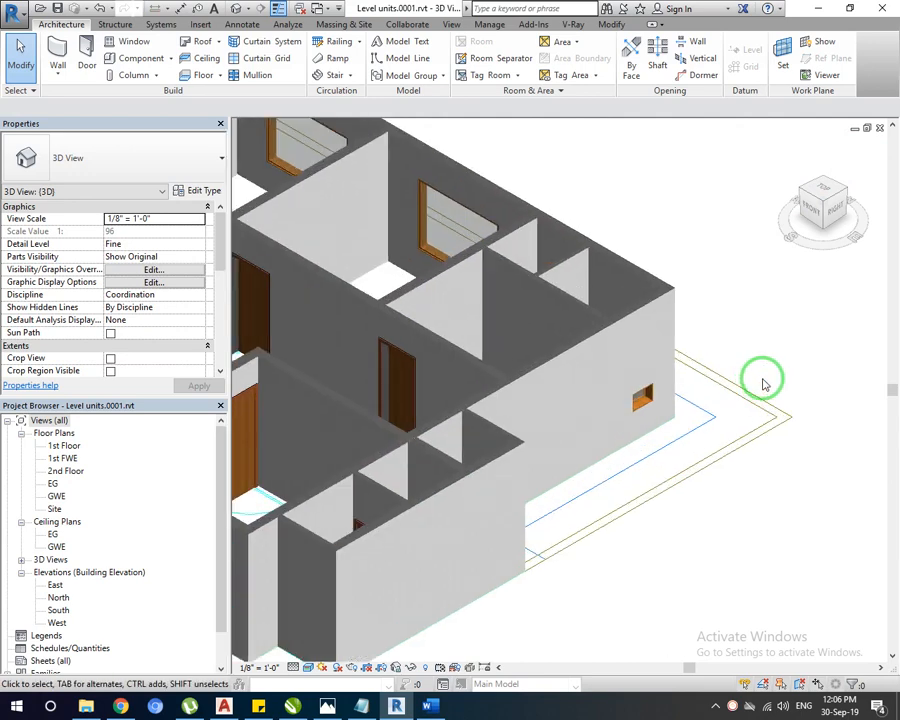
left_click(655, 405)
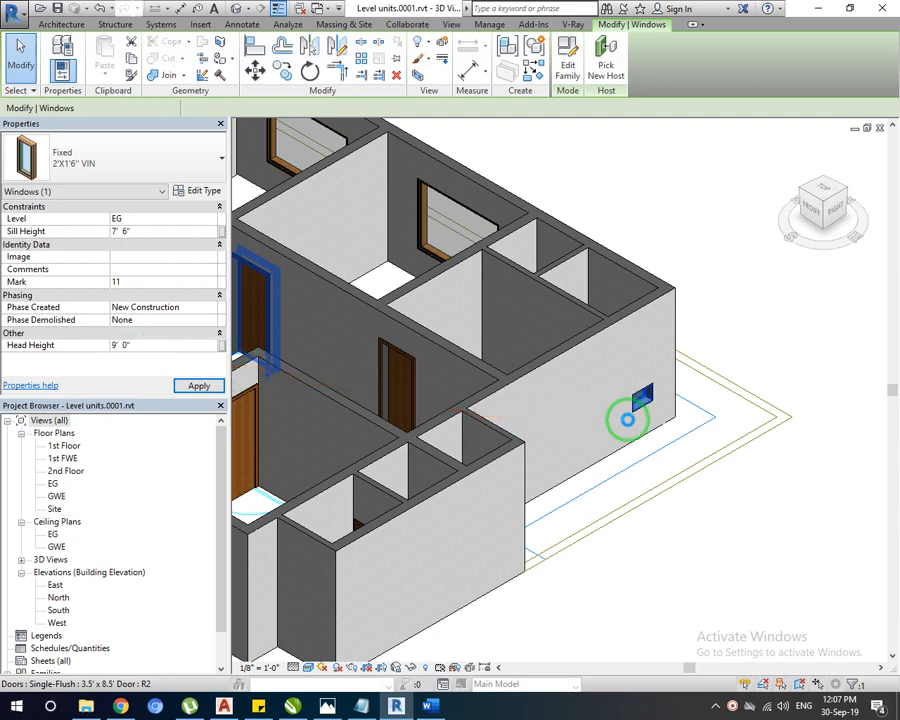
middle_click_drag(627, 419, 629, 425, "shift")
middle_click_drag(648, 375, 607, 462, "shift")
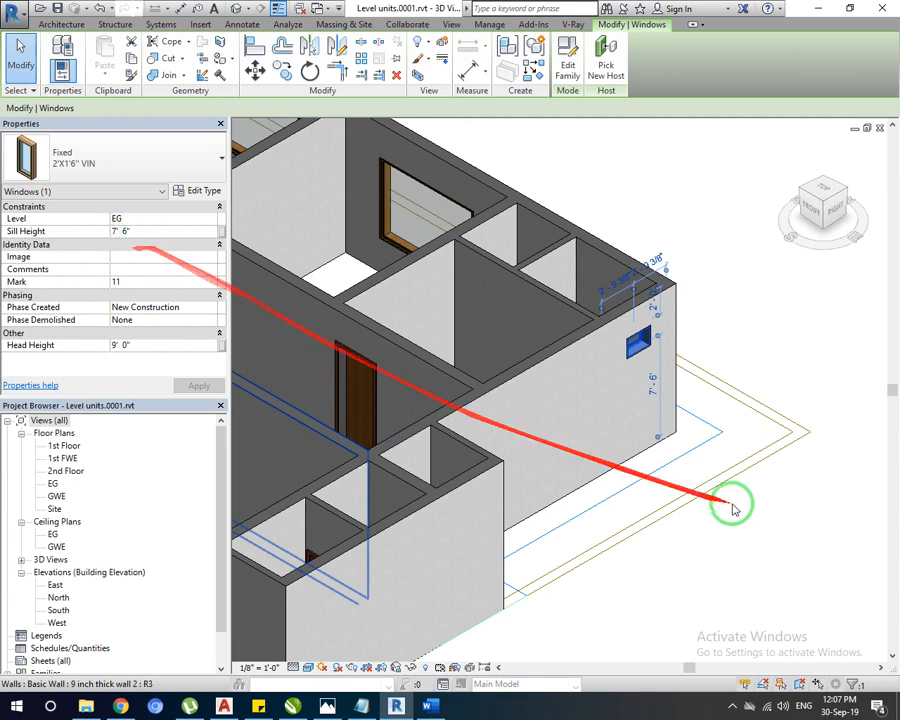
scroll(731, 503, "down", 5)
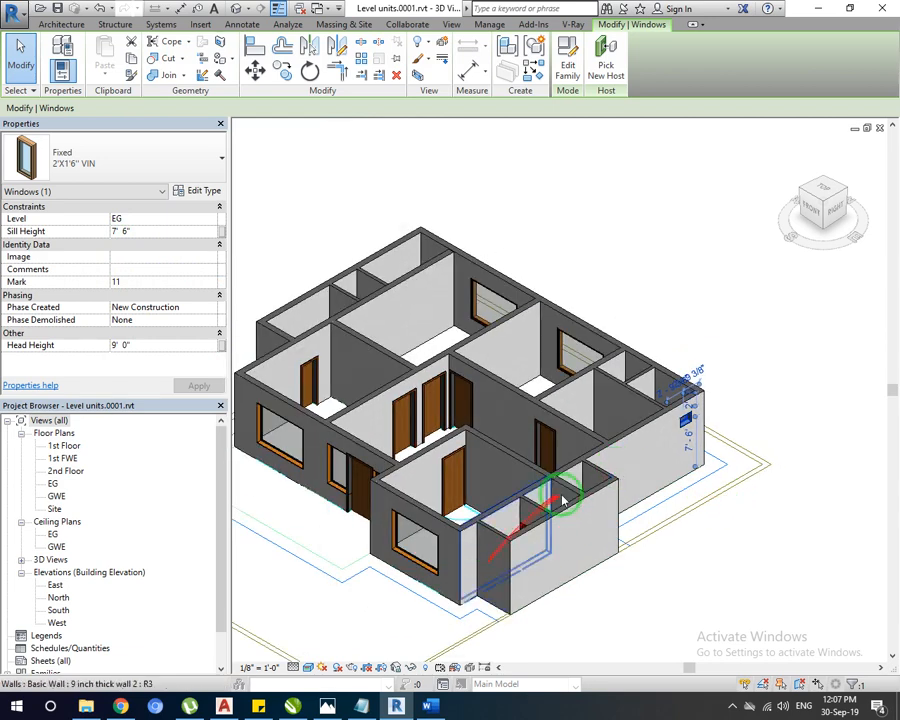
middle_click_drag(337, 544, 403, 578)
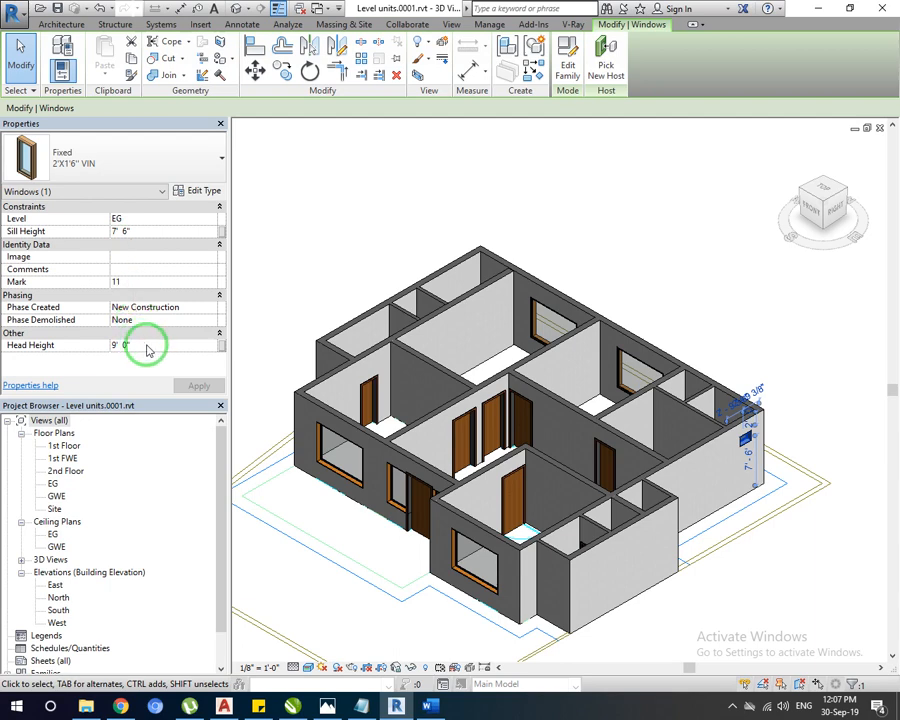
left_click(803, 192)
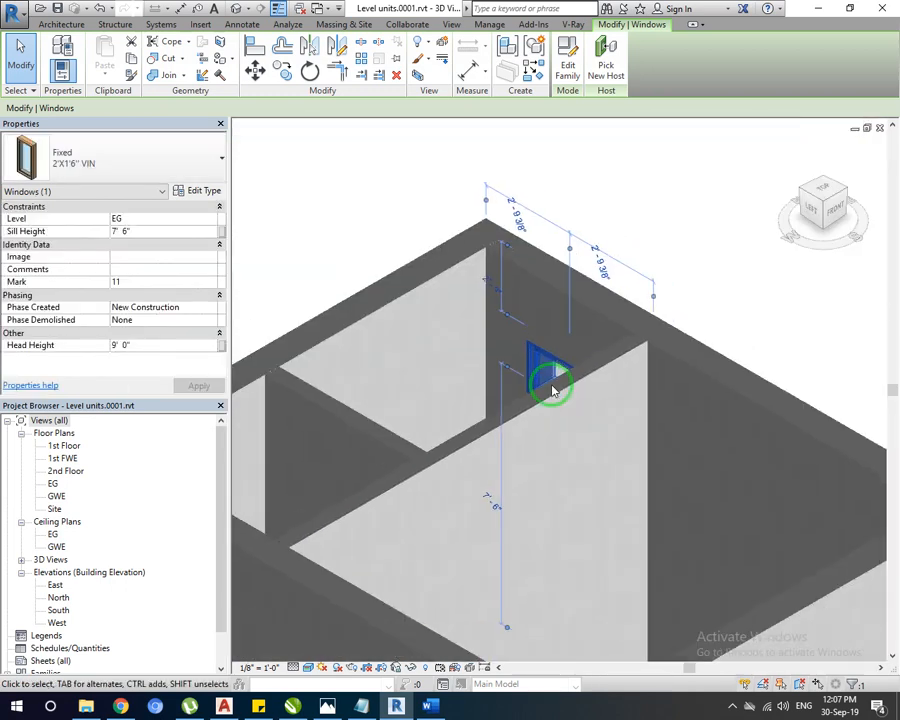
scroll(553, 388, "down", 8)
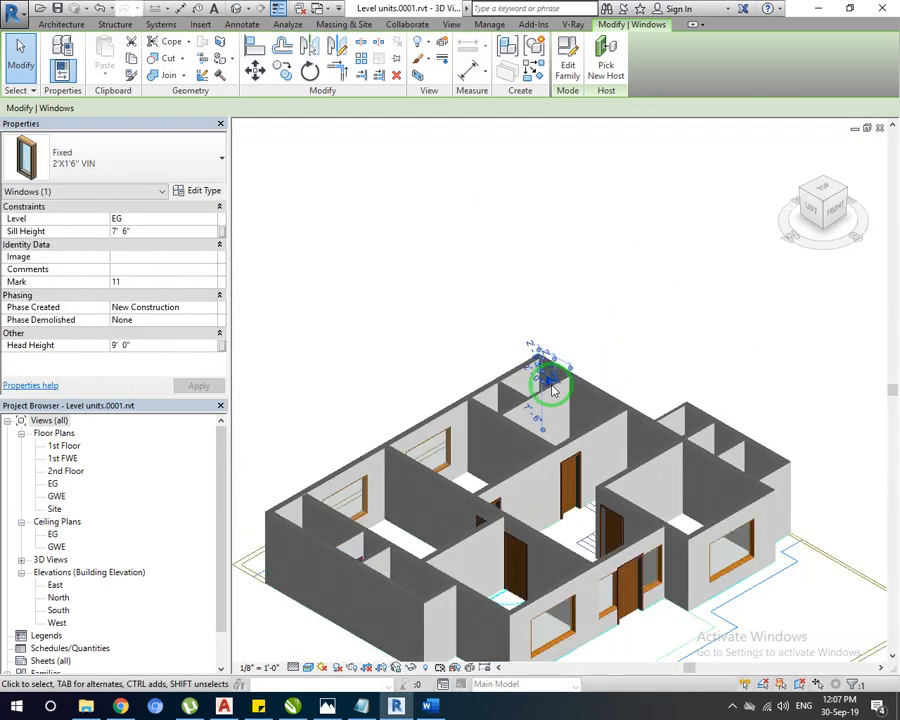
left_click(668, 288)
Delete the front entrance door and the two 3'-7"x 6 feet windows flanking it.
middle_click_drag(610, 436, 622, 334)
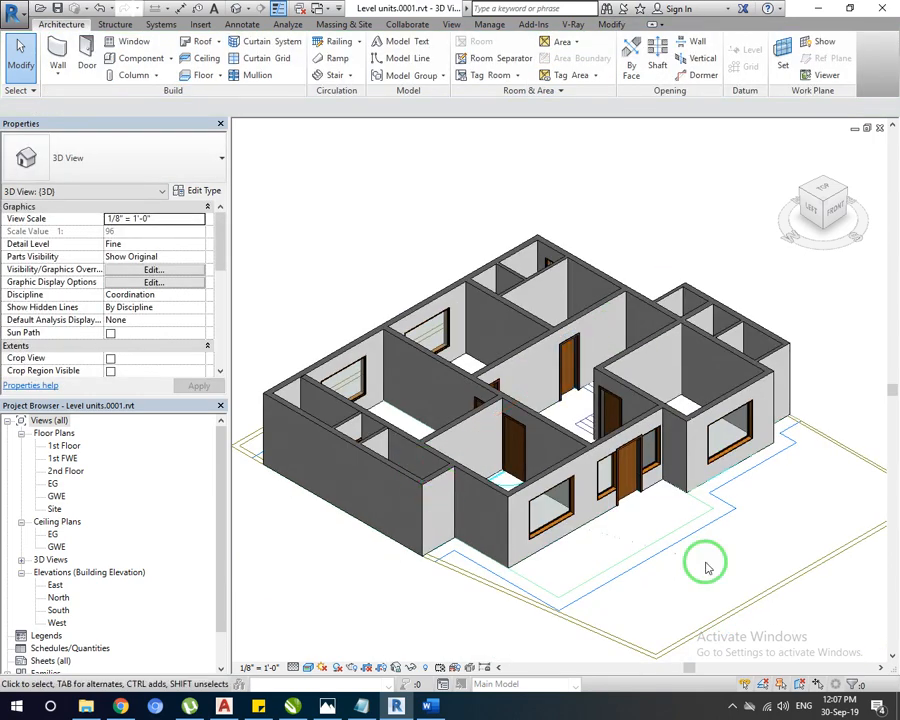
middle_click_drag(730, 555, 722, 547)
scroll(658, 458, "up", 3)
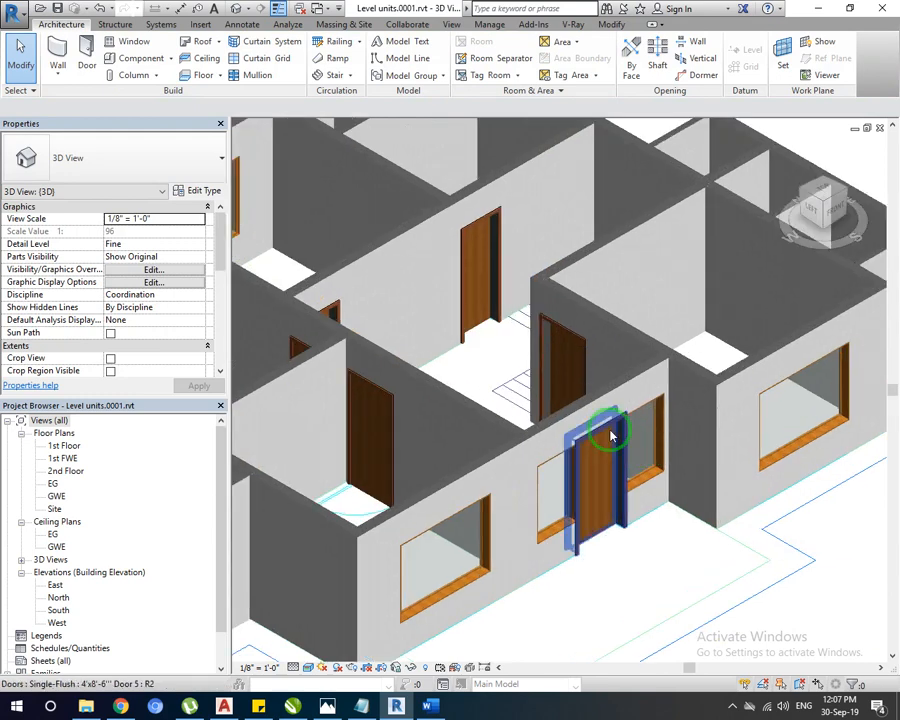
left_click(613, 435)
key("Delete")
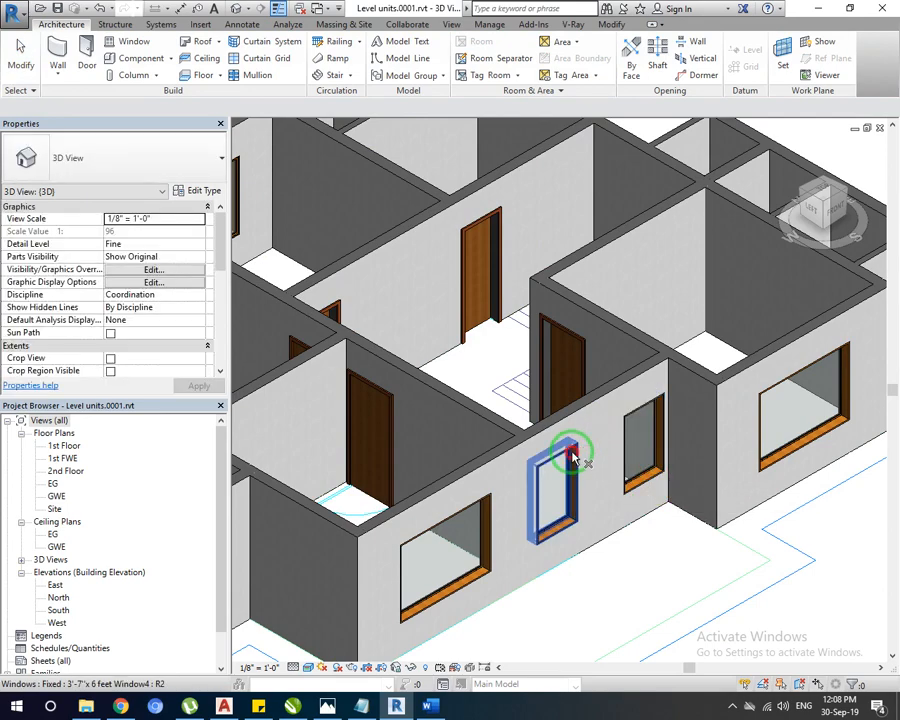
left_click(629, 418)
key("Escape")
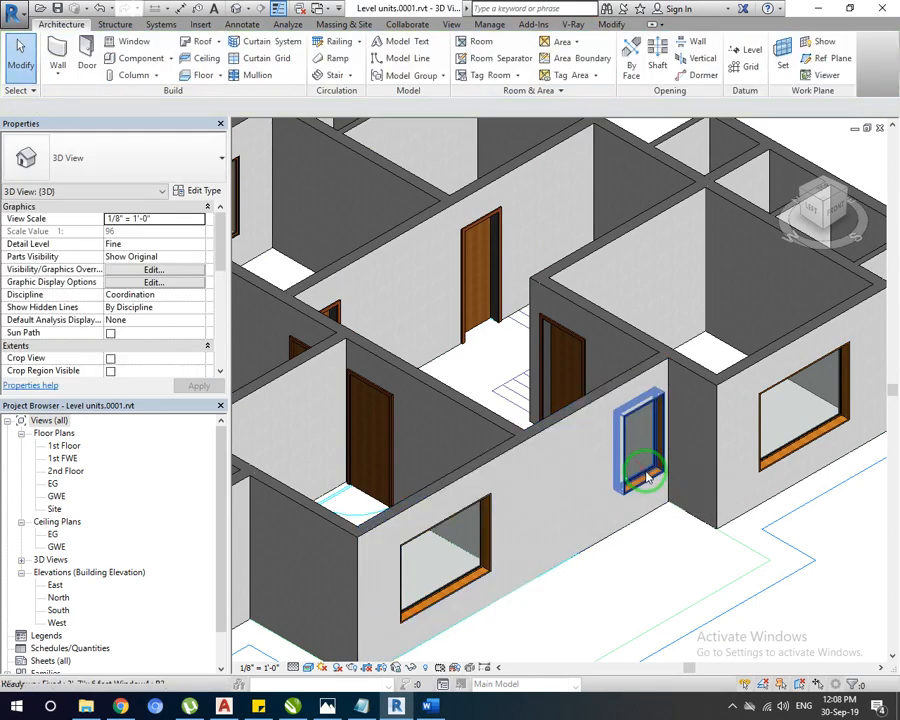
left_click(648, 480)
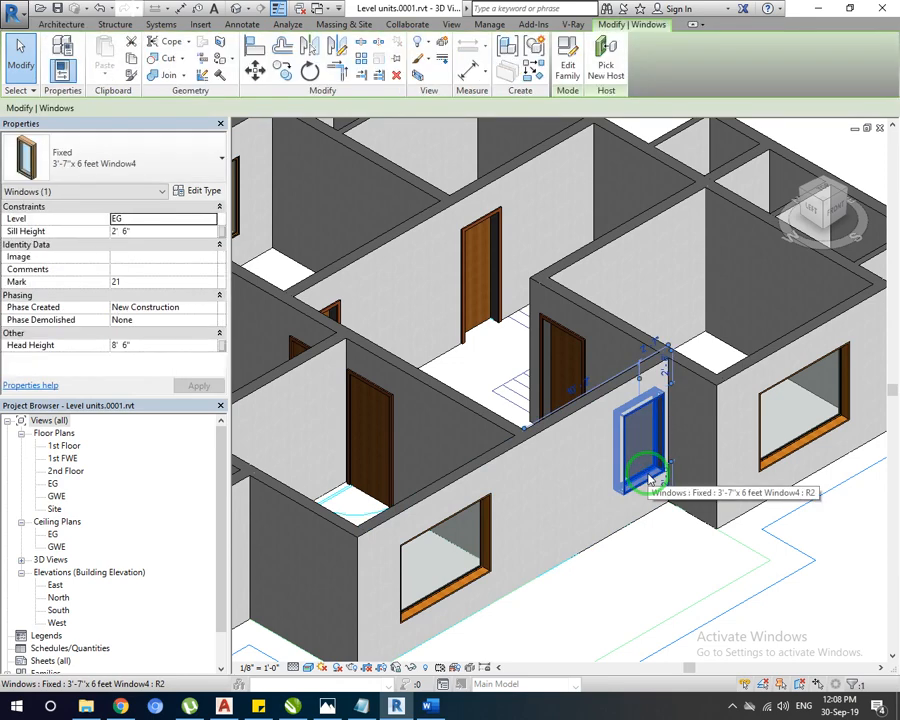
key("Escape")
middle_click_drag(646, 476, 637, 476)
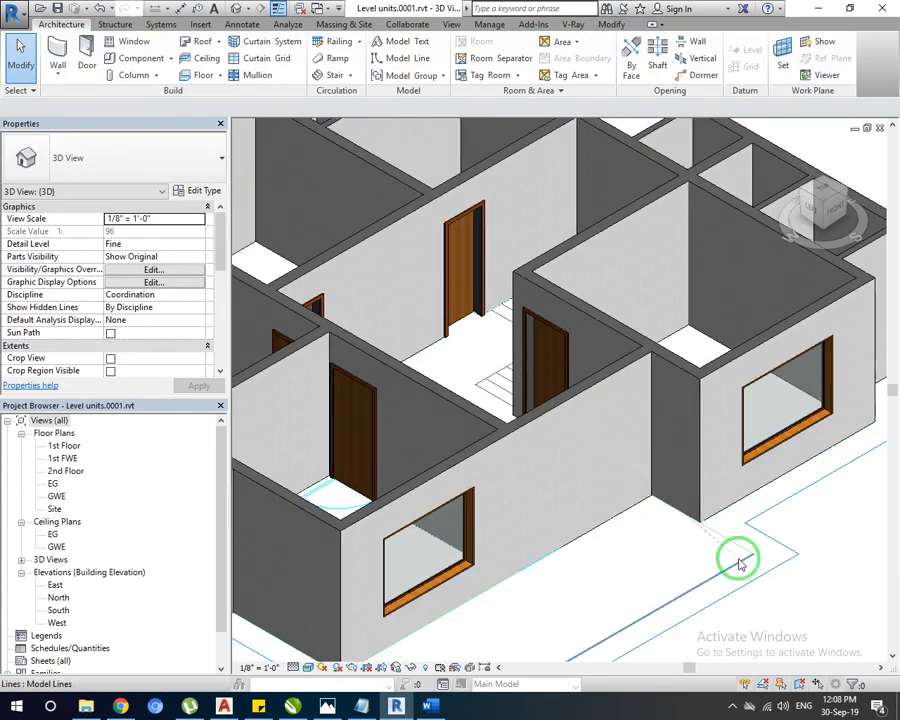
Open the EG floor plan at the rear of the plot.
middle_click_drag(738, 565, 636, 530)
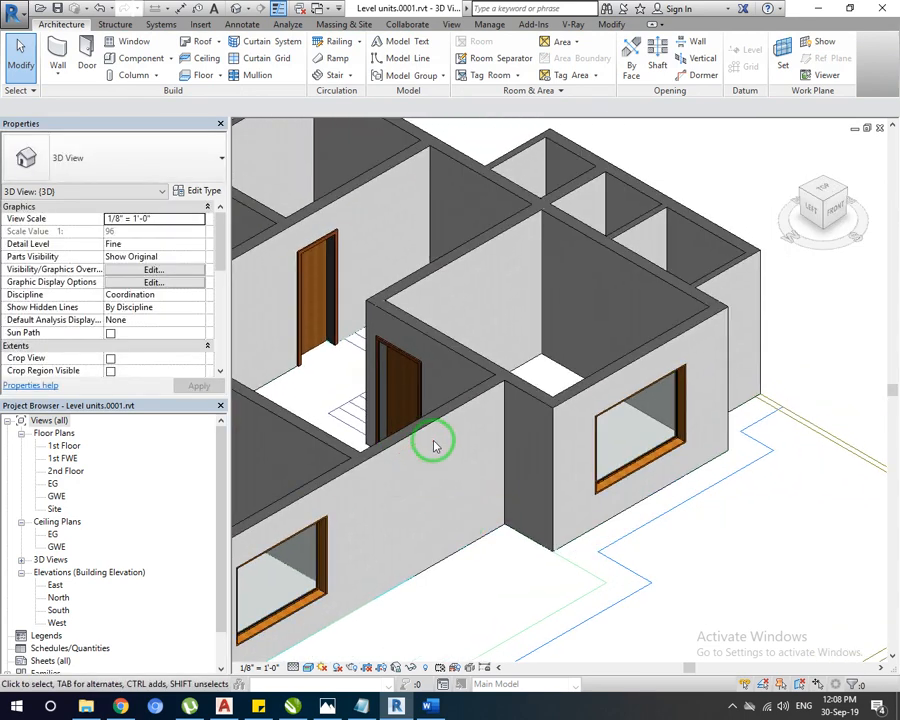
middle_click_drag(444, 422, 581, 434)
scroll(581, 440, "down", 2)
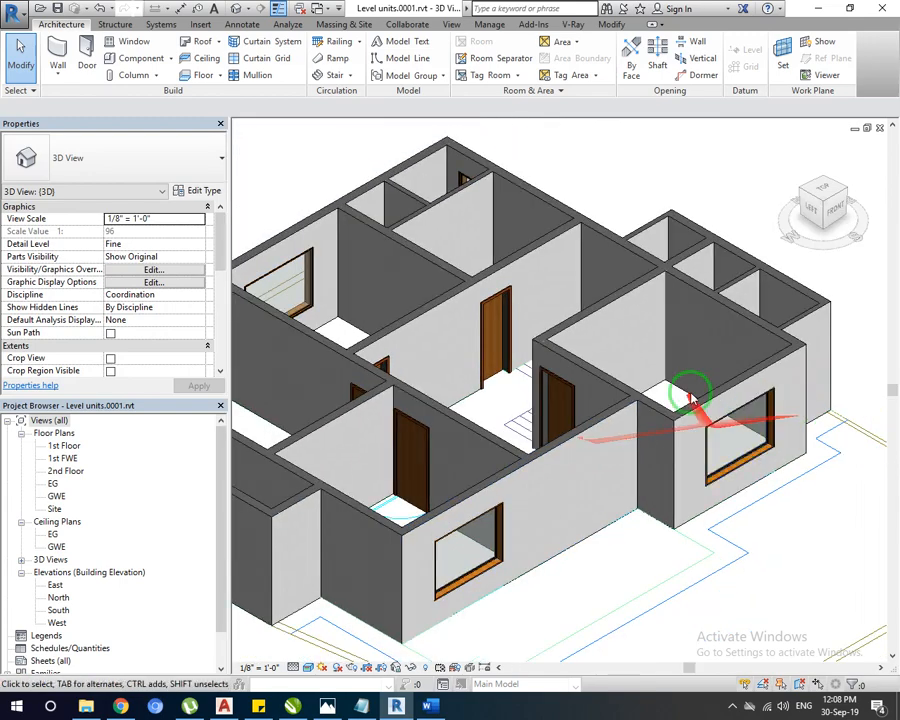
scroll(660, 558, "down", 2)
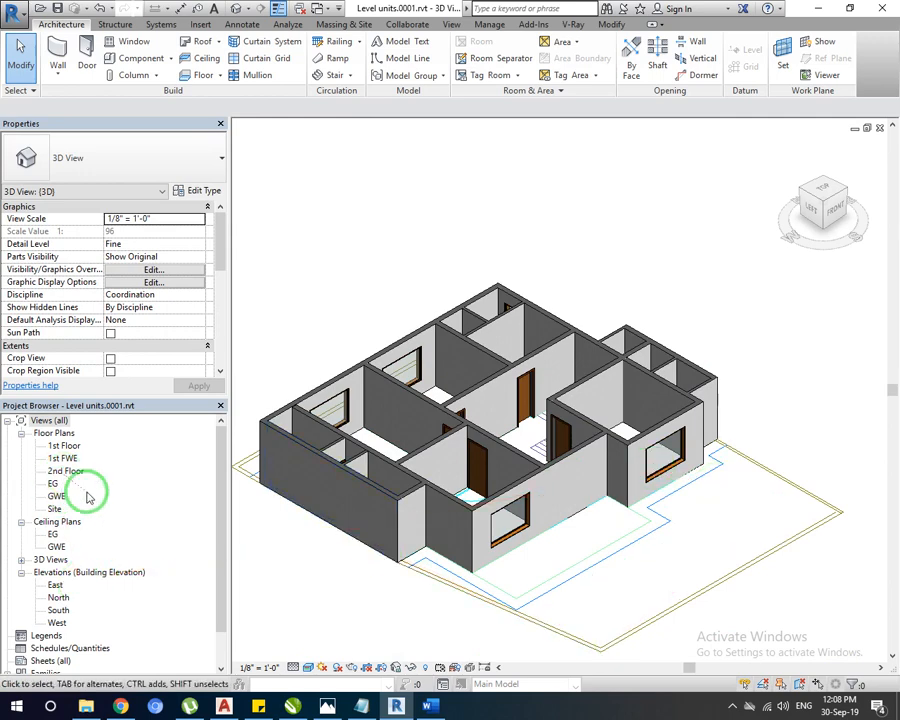
double_click(53, 484)
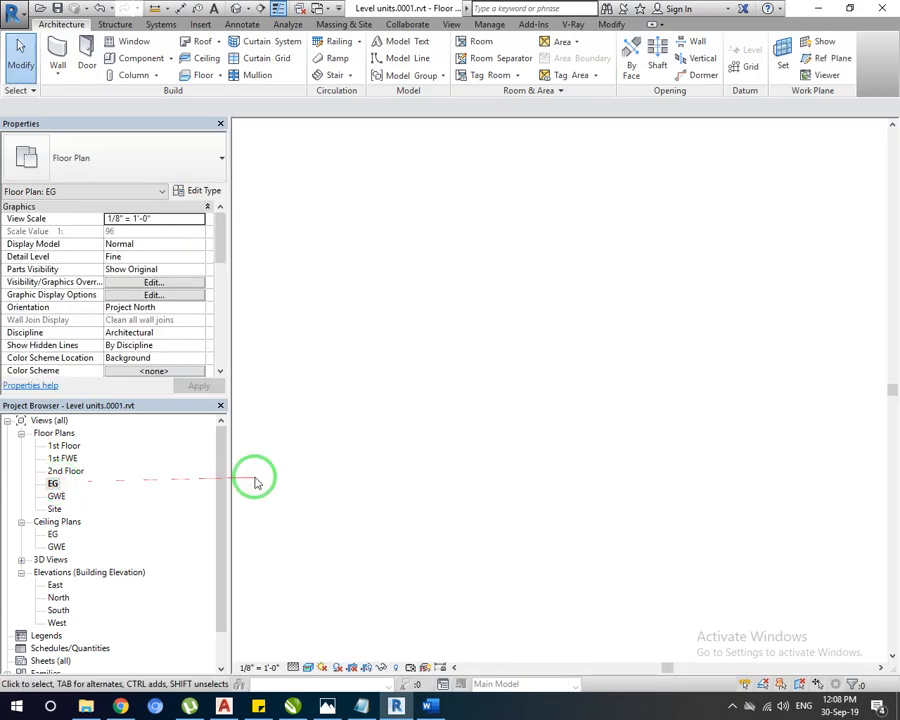
scroll(490, 418, "up", 1)
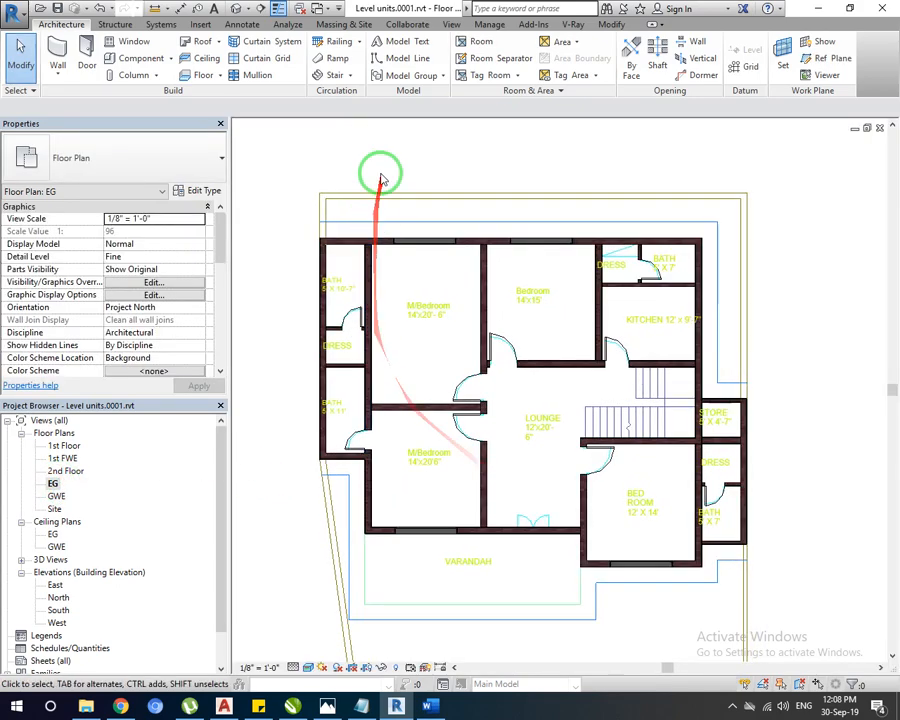
scroll(330, 172, "up", 1)
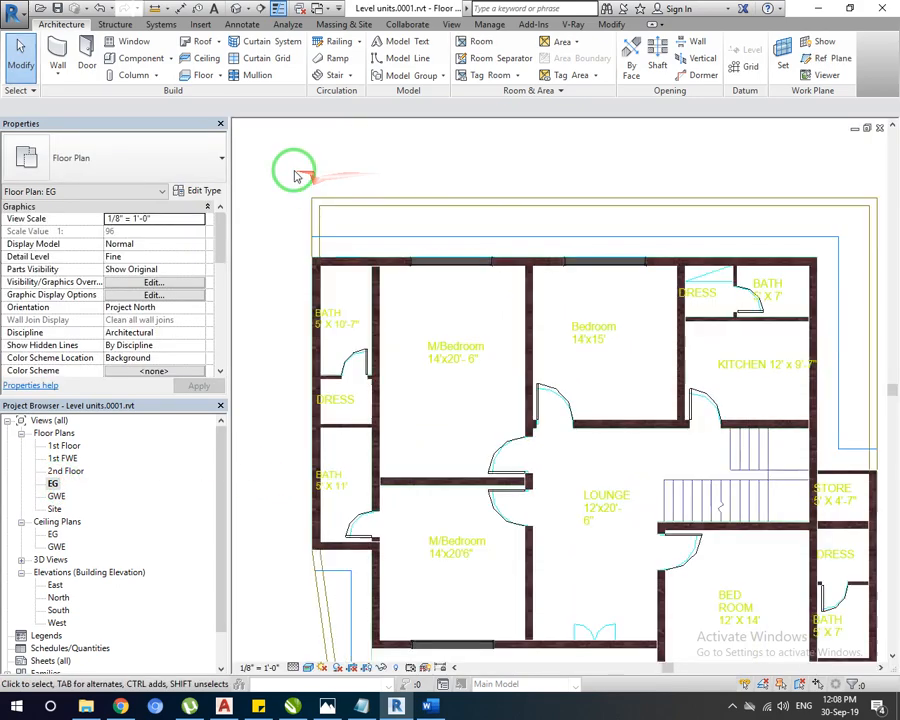
Start a new 7' bondry wall with its top unconnected and a height of 7'.
left_click(58, 48)
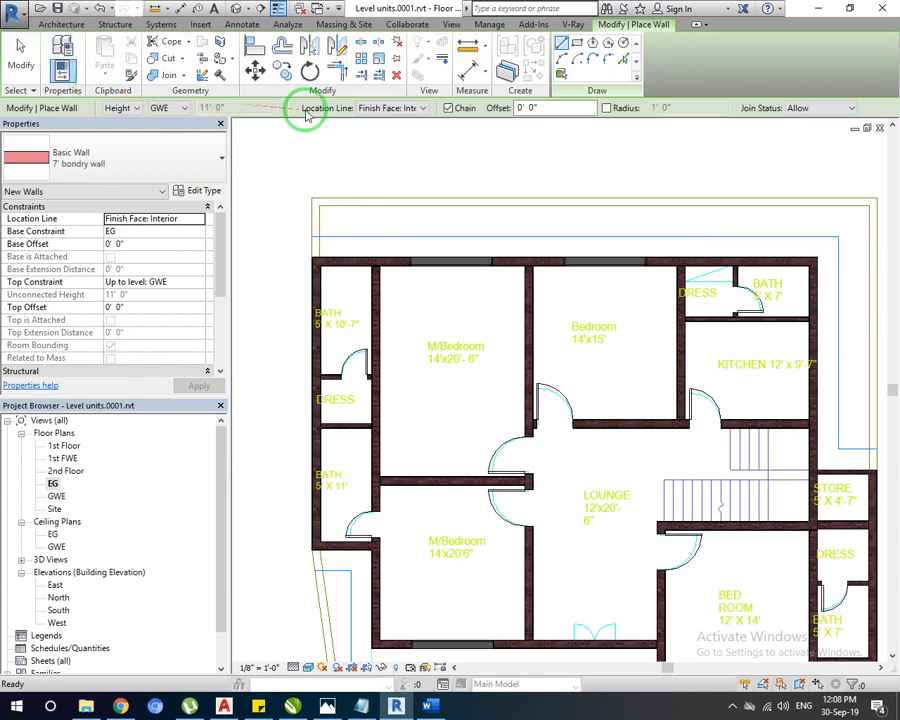
left_click(166, 108)
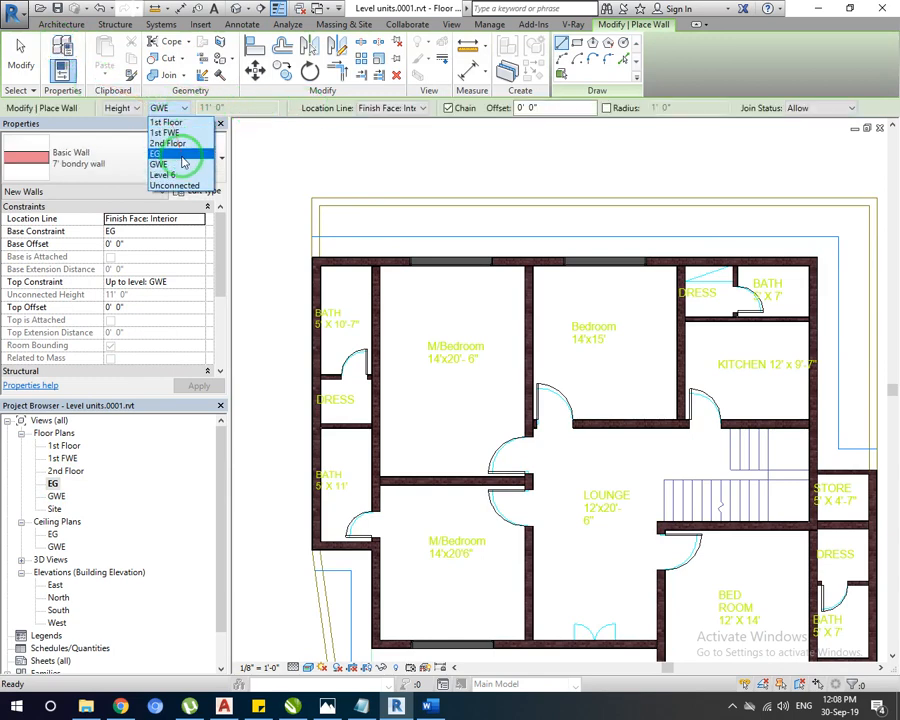
left_click(176, 185)
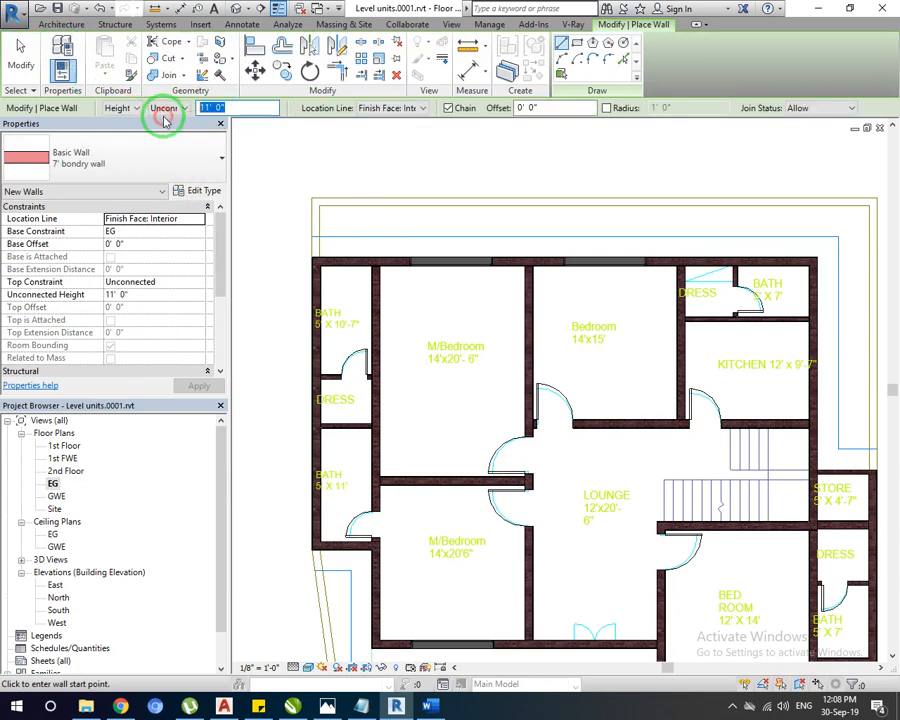
type("7")
key("Return")
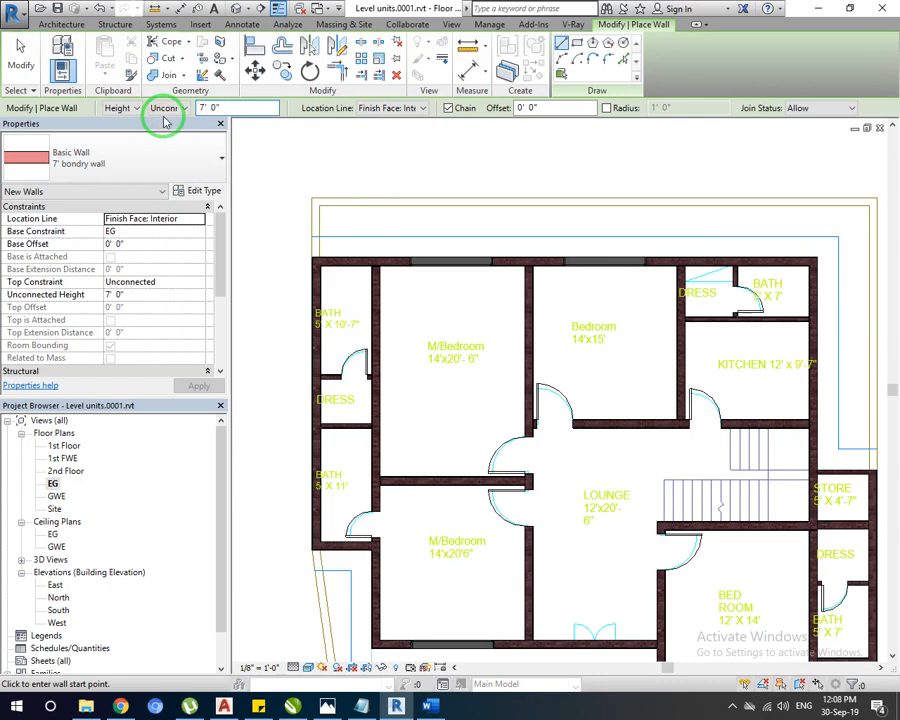
Draw chained boundary walls on the plot lines: 5' from the bath corner, about 53' along the rear, about 25'-6" down to the store.
scroll(315, 230, "up", 2)
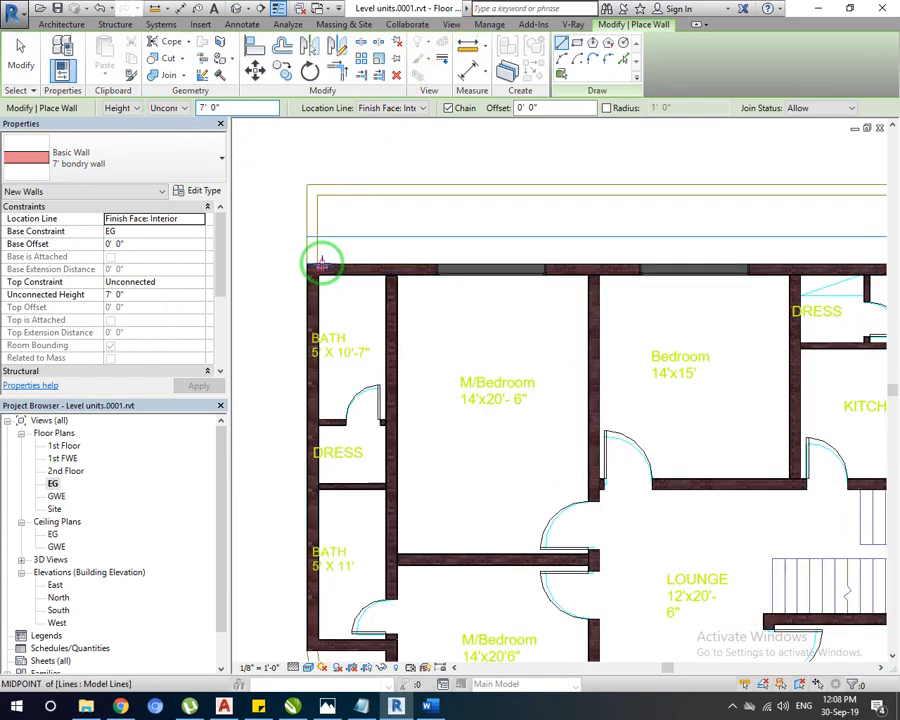
left_click(317, 264)
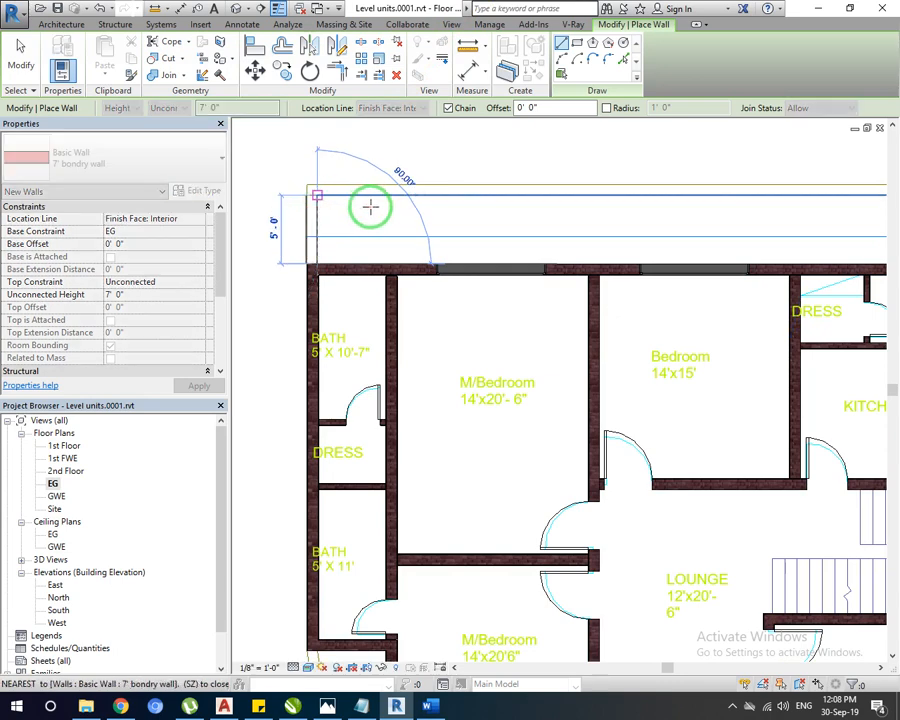
scroll(370, 207, "down", 3)
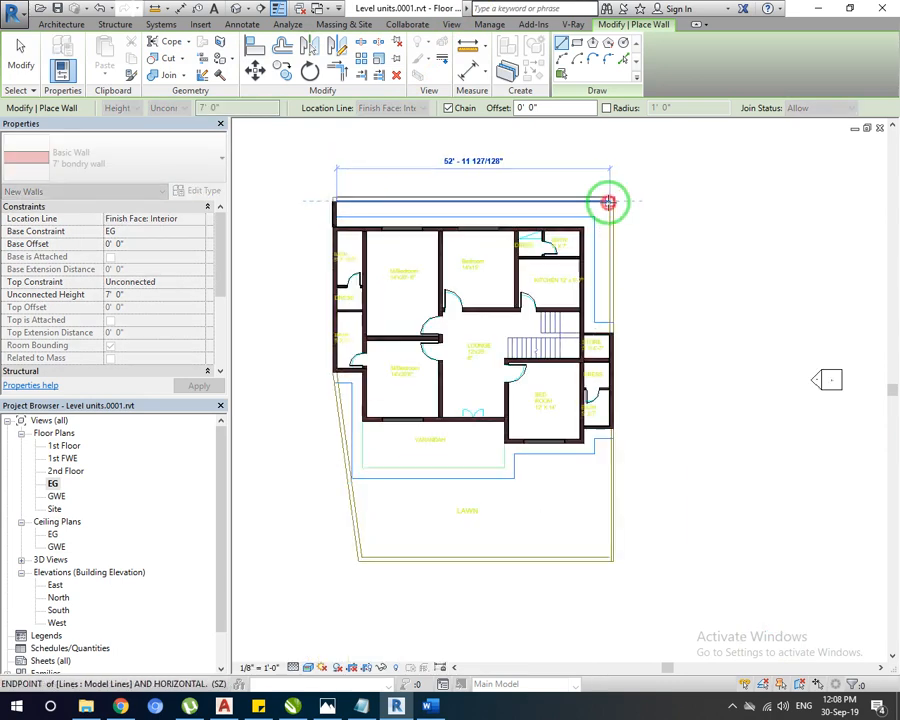
left_click(608, 203)
scroll(609, 335, "up", 5)
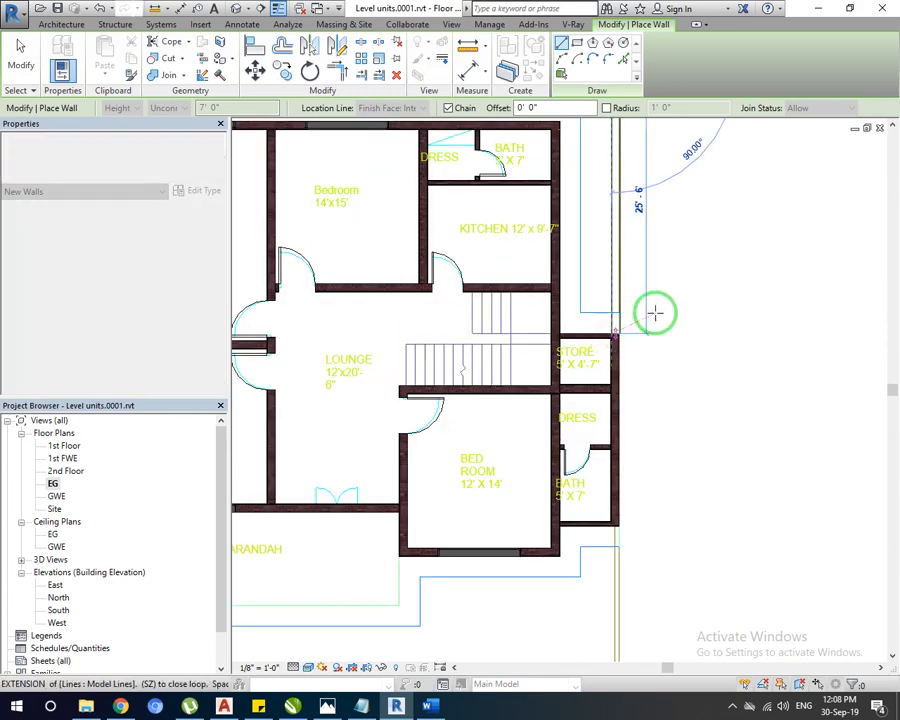
left_click(653, 311)
right_click(675, 315)
left_click(692, 322)
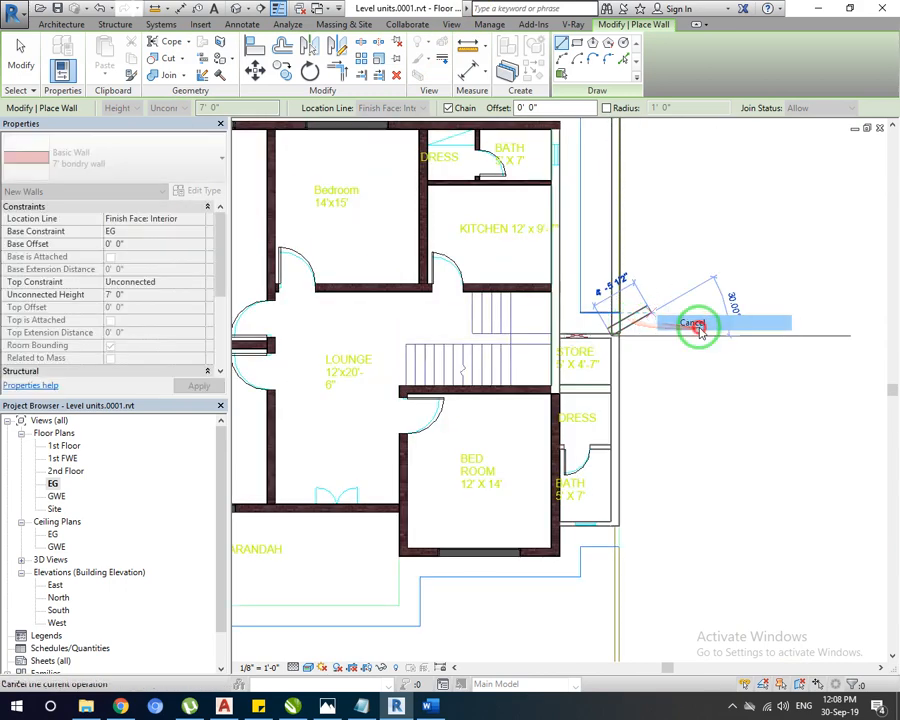
End wall placement and delete the side boundary wall that runs down to the store.
middle_click_drag(637, 336, 630, 235)
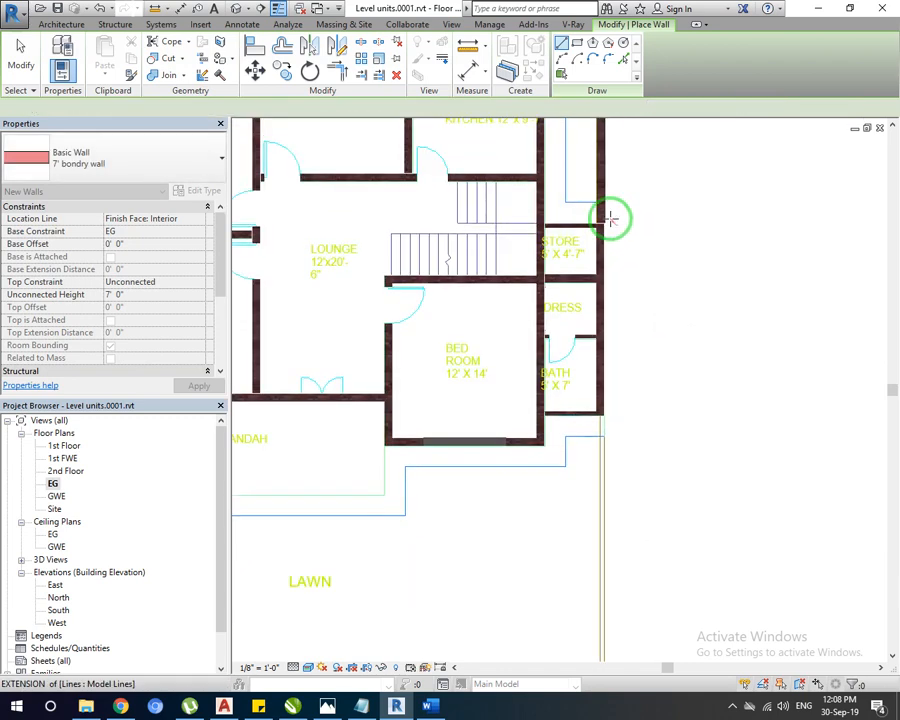
scroll(607, 220, "up", 5)
scroll(600, 250, "up", 4)
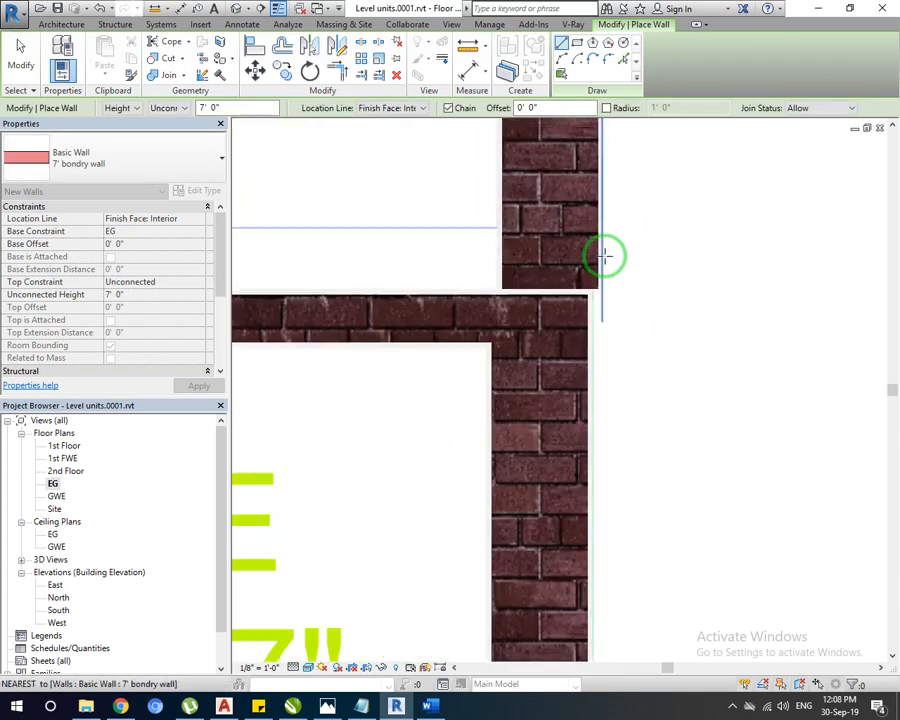
key("Escape")
key("Escape")
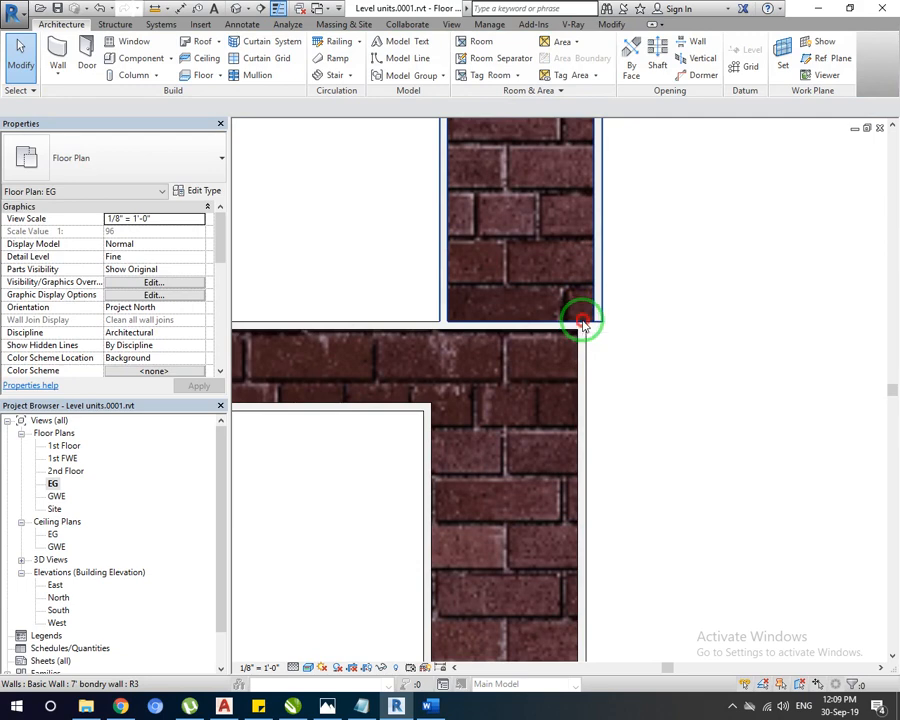
left_click(583, 322)
scroll(613, 335, "down", 6)
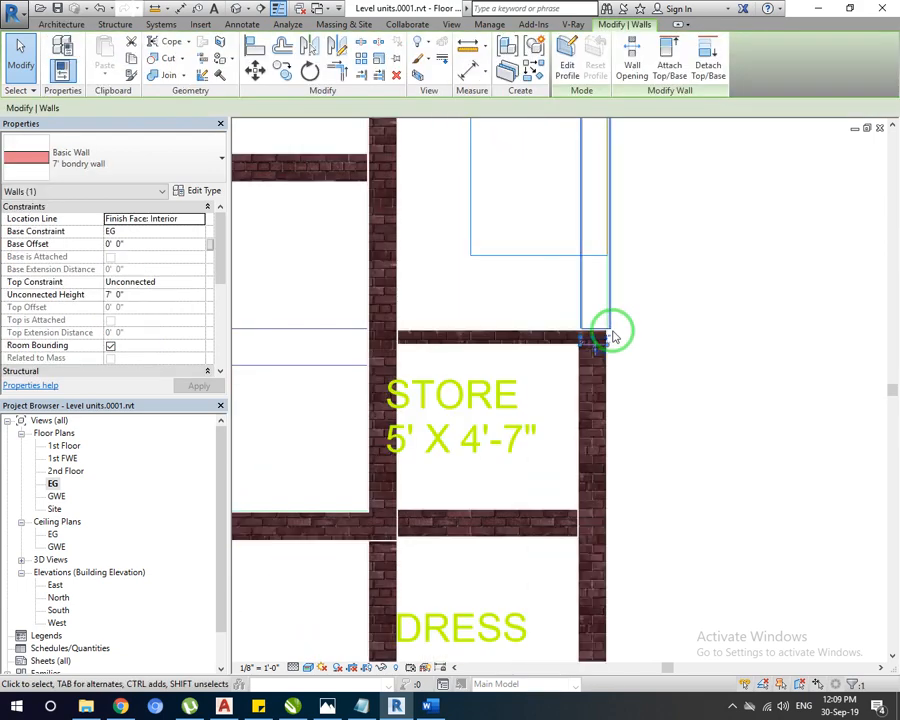
left_click(629, 291)
middle_click_drag(629, 291, 570, 404)
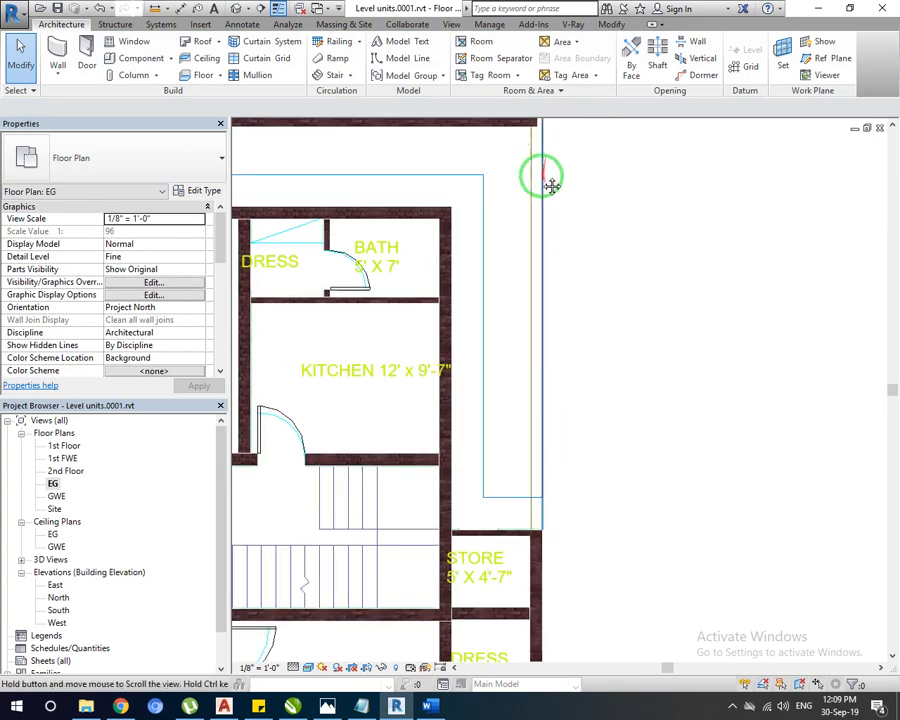
Draw a 7' bondry wall matching the rear one, from the plot's rear corner to the store's outer corner, about 26'-3" long.
middle_click_drag(548, 185, 538, 208)
scroll(520, 188, "up", 5)
left_click(510, 182)
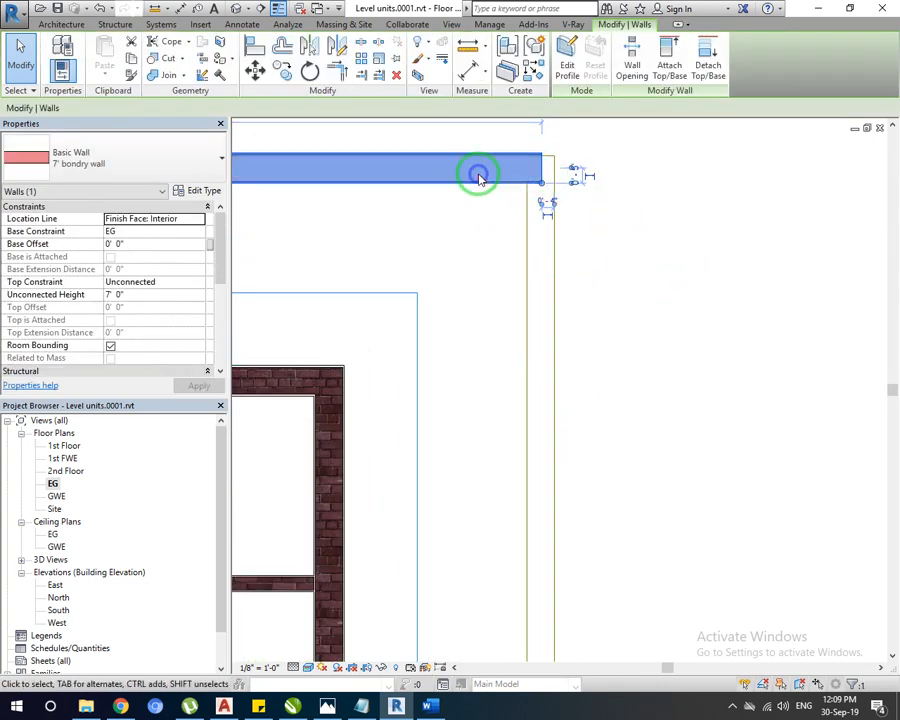
right_click(478, 176)
left_click(553, 318)
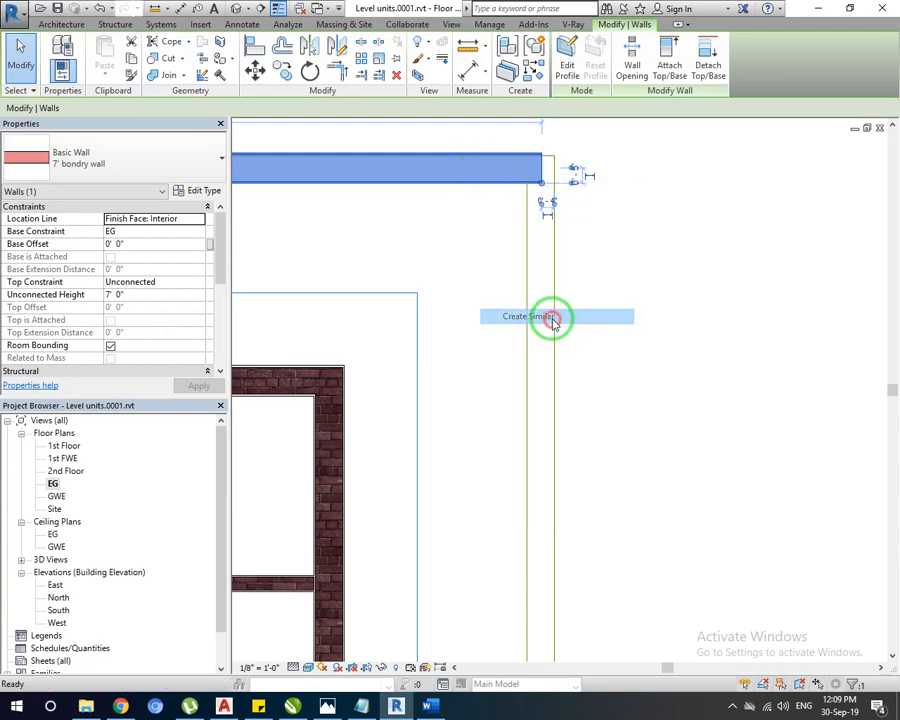
left_click(552, 157)
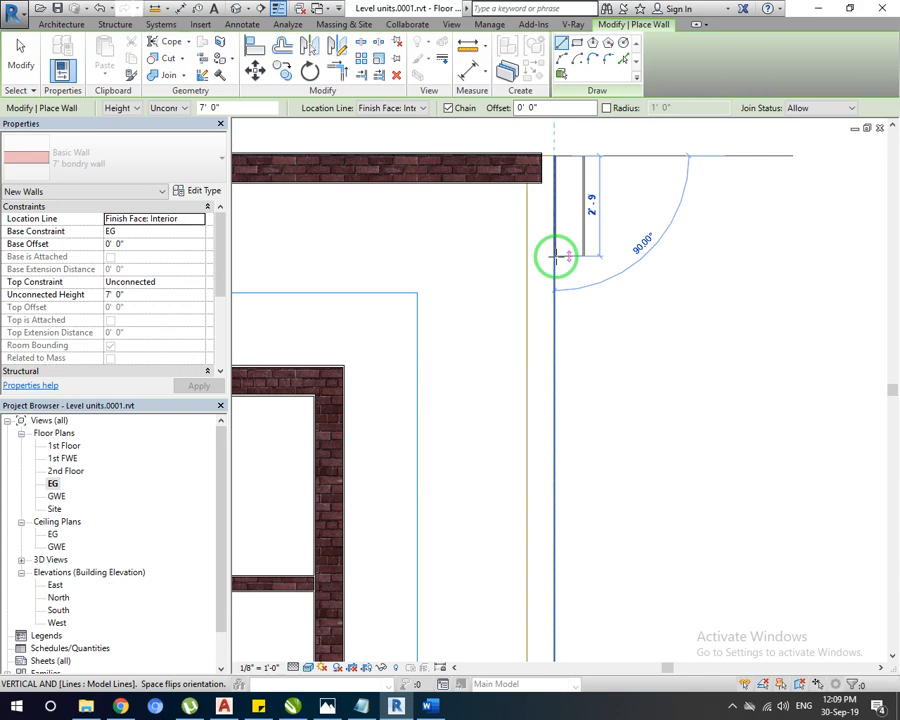
scroll(556, 256, "down", 6)
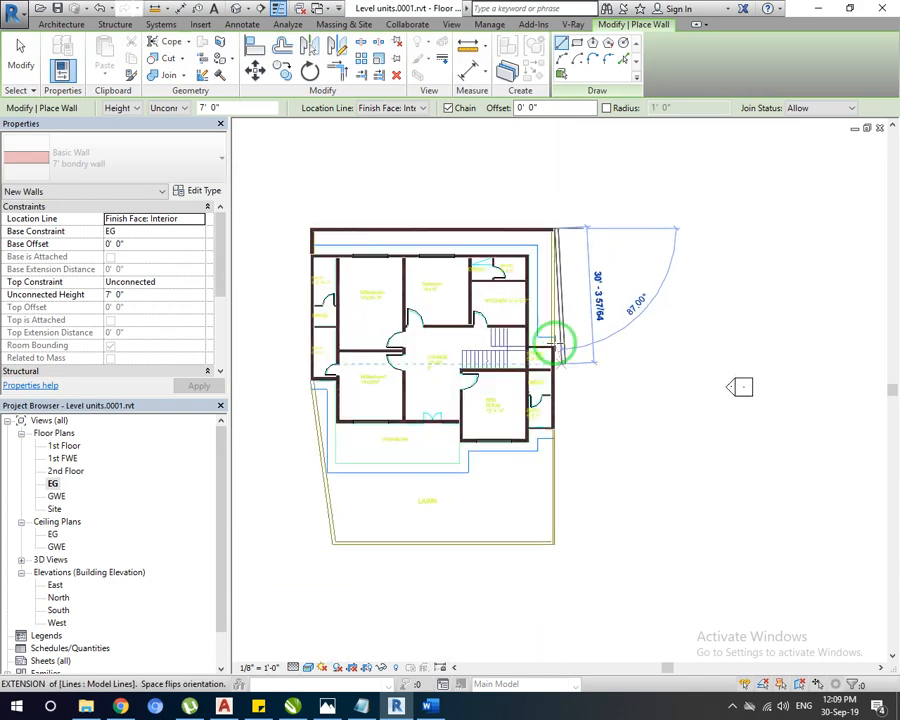
scroll(553, 343, "up", 5)
scroll(540, 320, "up", 3)
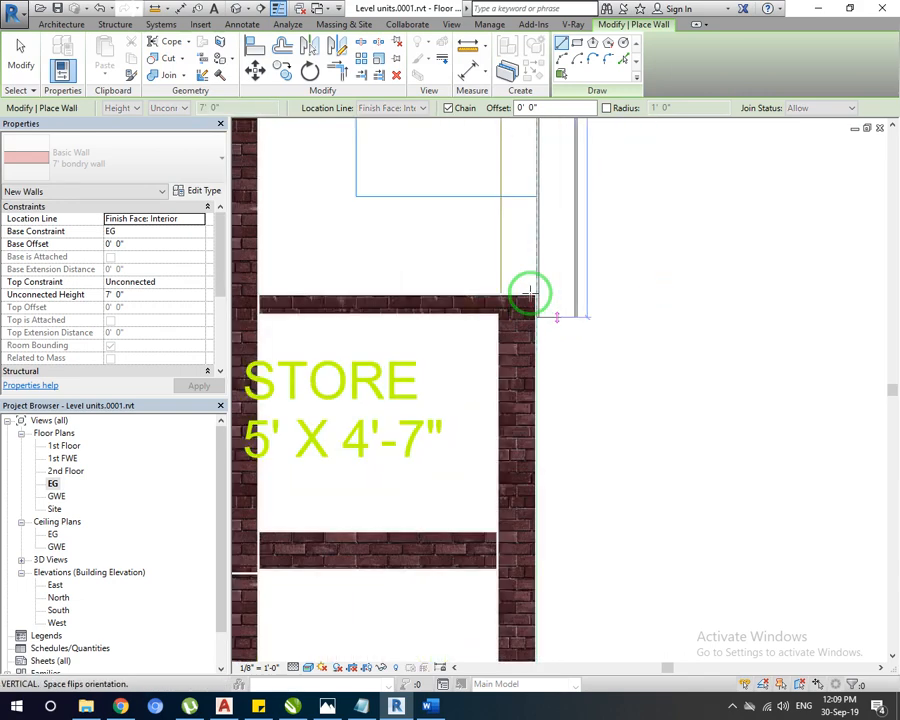
scroll(527, 293, "up", 4)
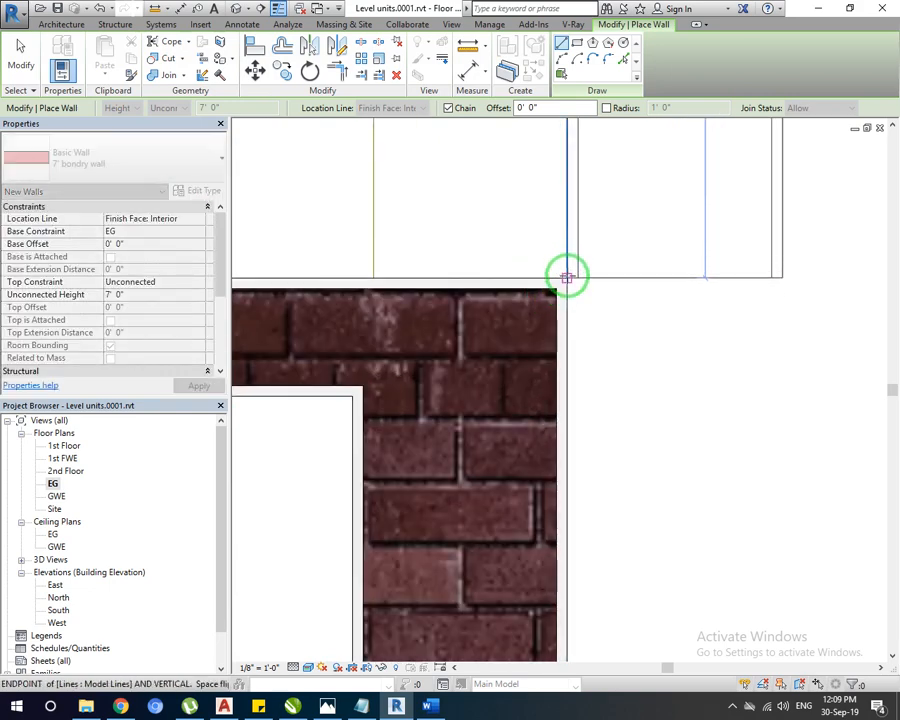
left_click(567, 277)
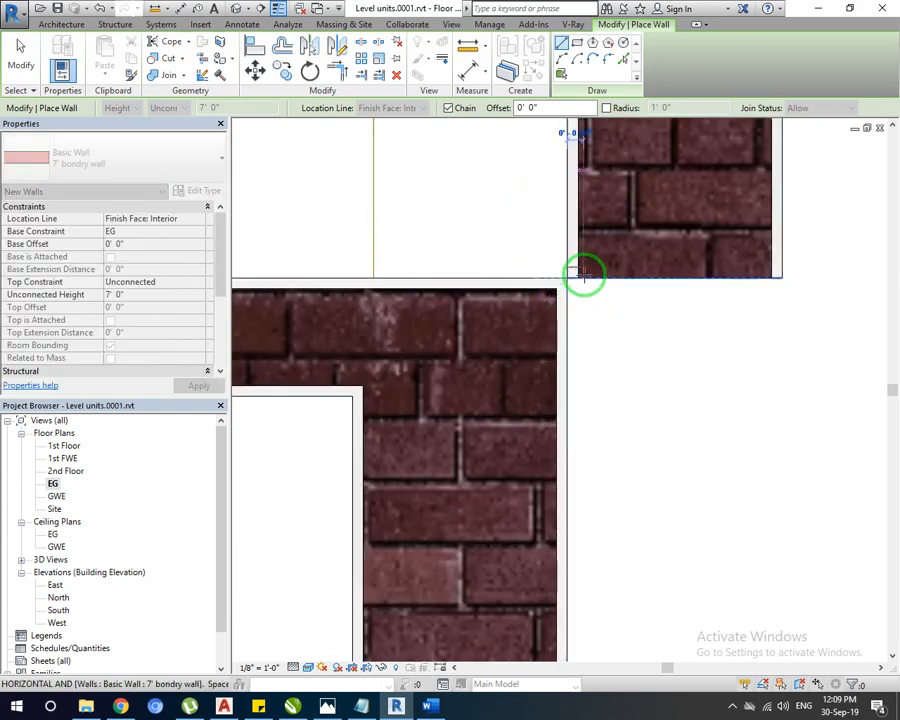
key("Escape")
key("Escape")
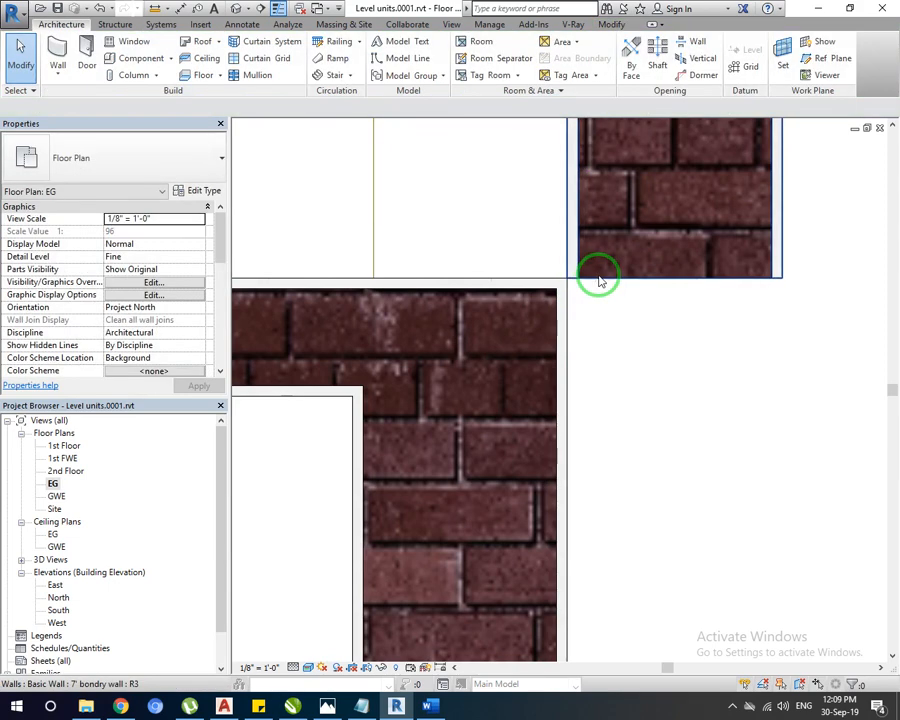
Flip the new side boundary wall to the inner side of the plot line, in line with the store's outer wall.
left_click(599, 282)
scroll(597, 278, "down", 8)
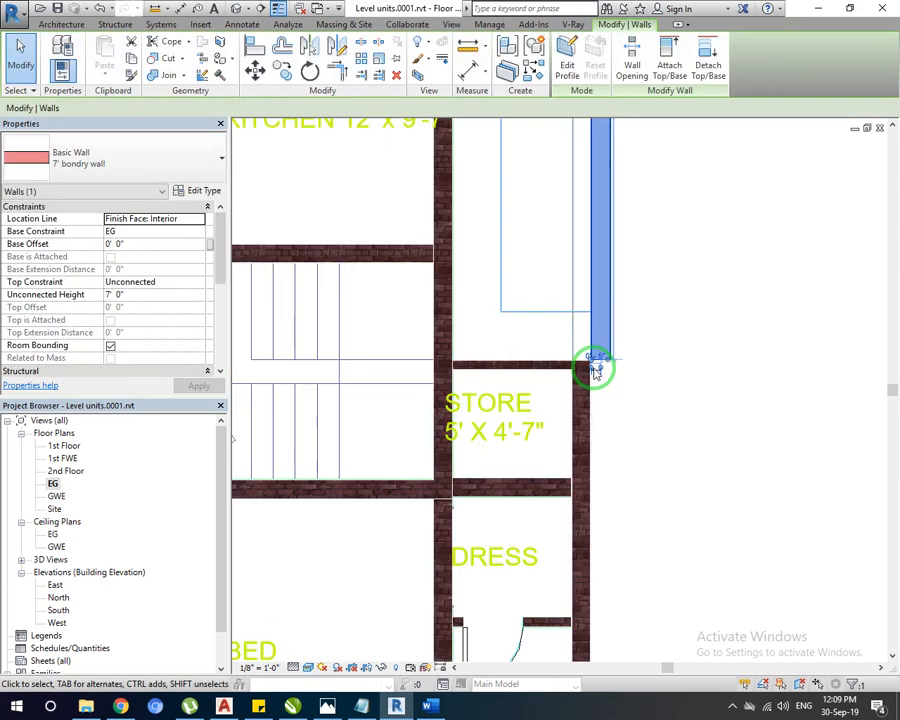
scroll(592, 270, "up", 8)
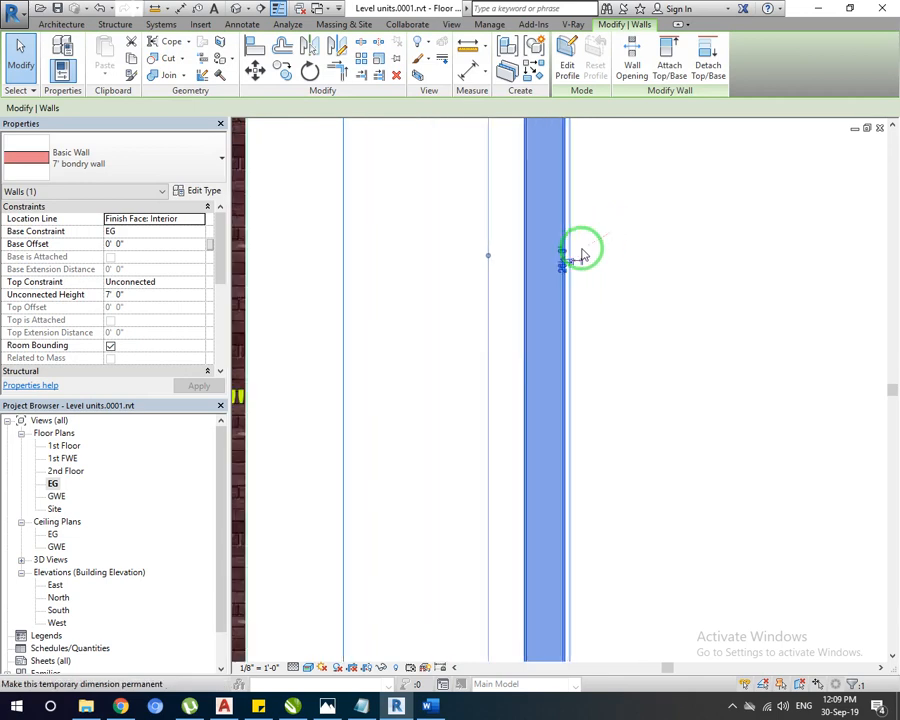
scroll(566, 266, "down", 5)
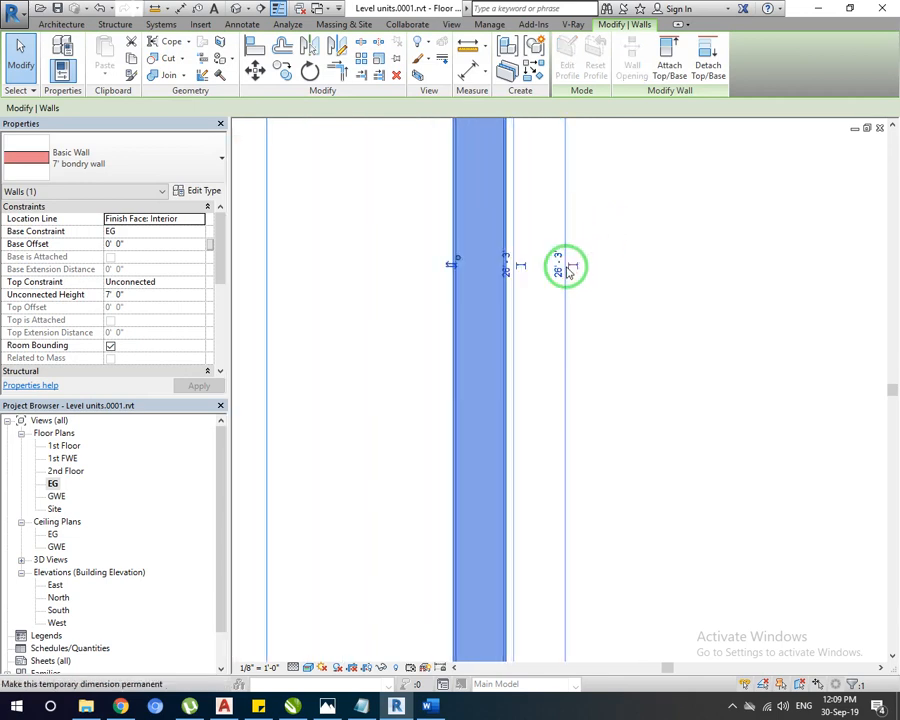
left_click(617, 305)
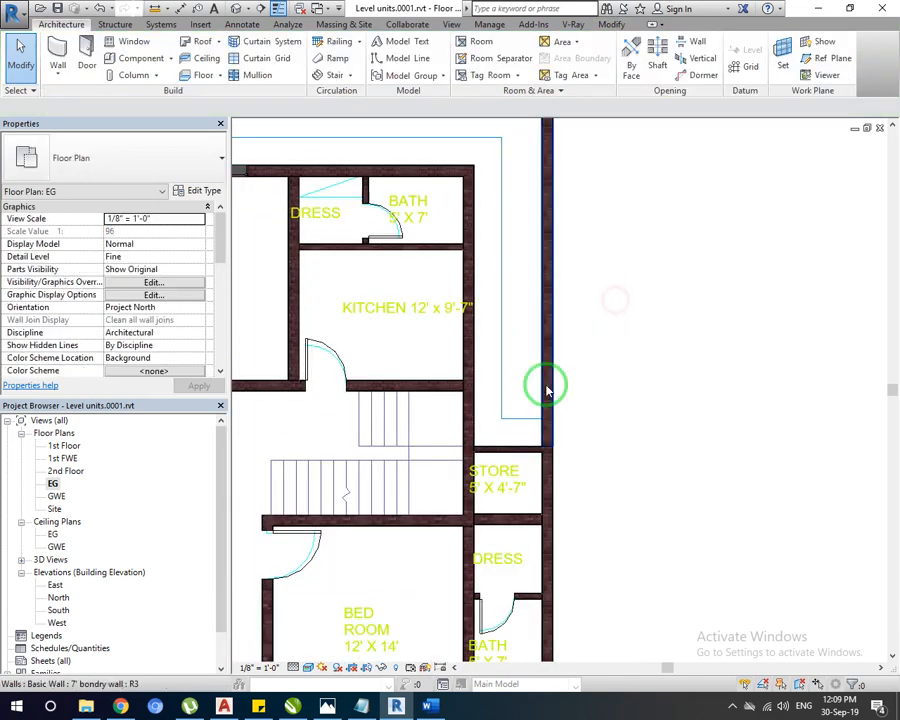
Examine the junction between the side boundary wall and the store's outer corner.
scroll(555, 445, "up", 8)
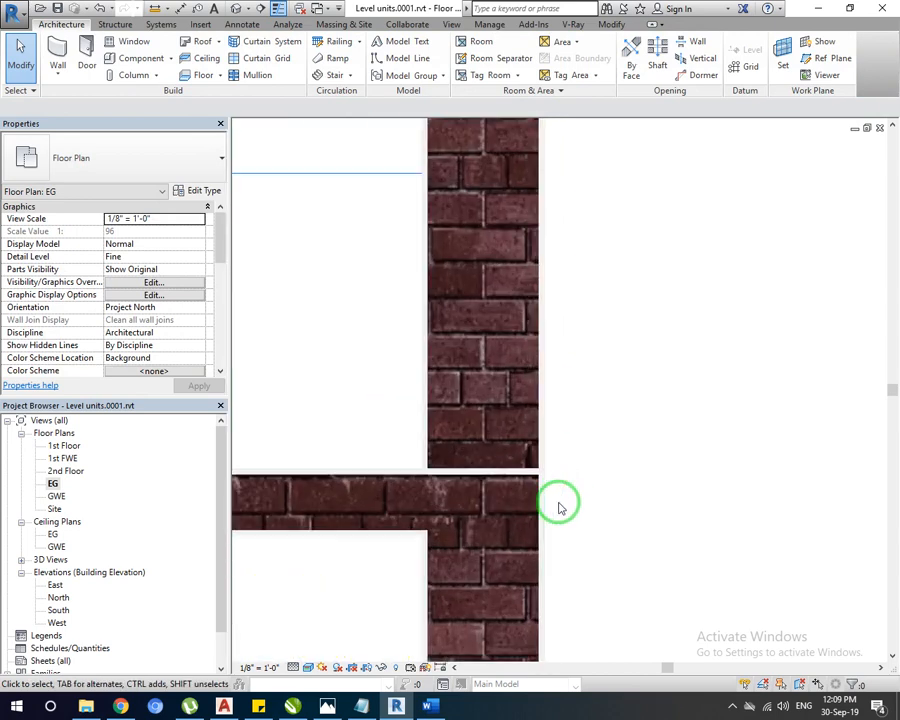
scroll(504, 497, "up", 2)
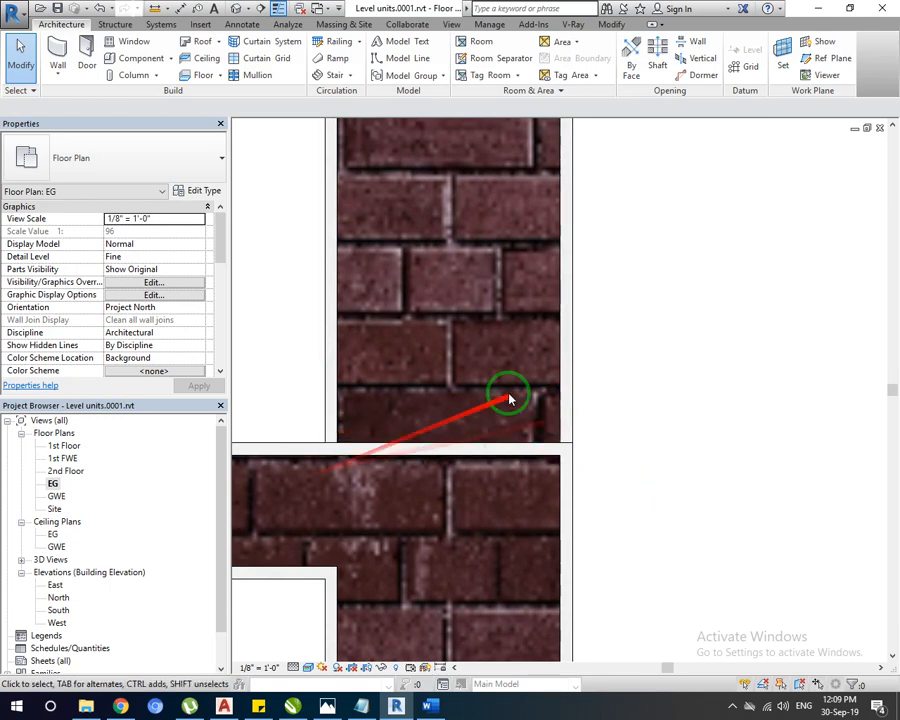
scroll(321, 448, "up", 2)
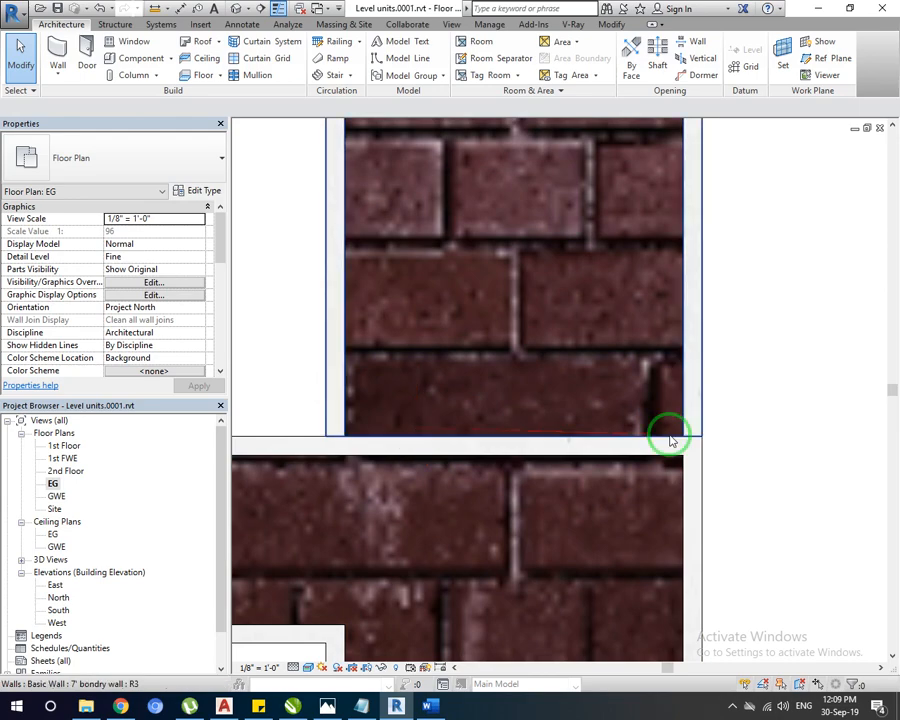
left_click(701, 422)
left_click(776, 352)
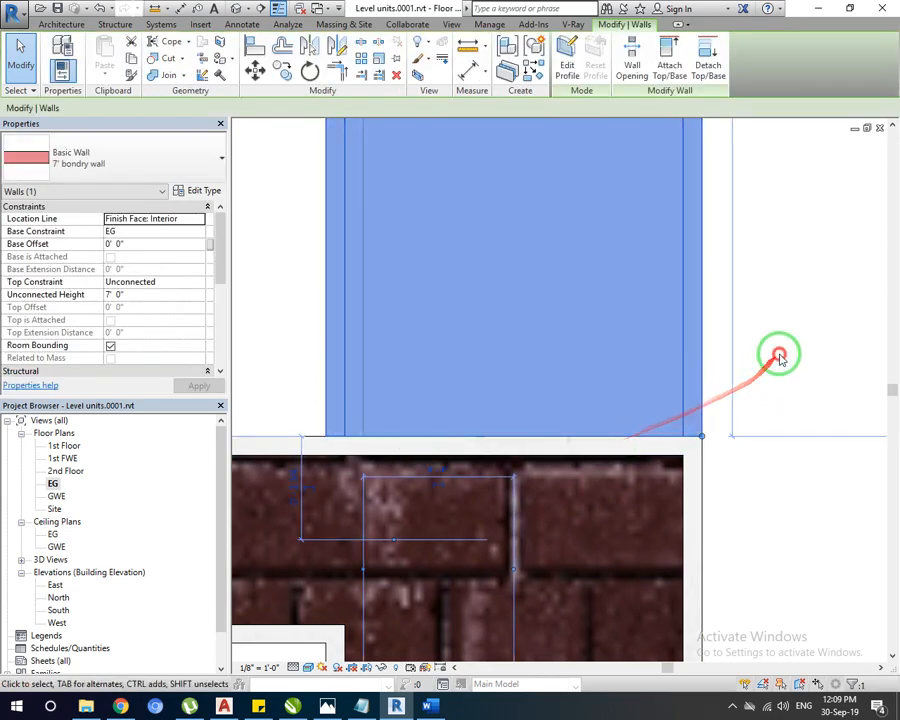
scroll(564, 472, "down", 5)
scroll(573, 467, "down", 8)
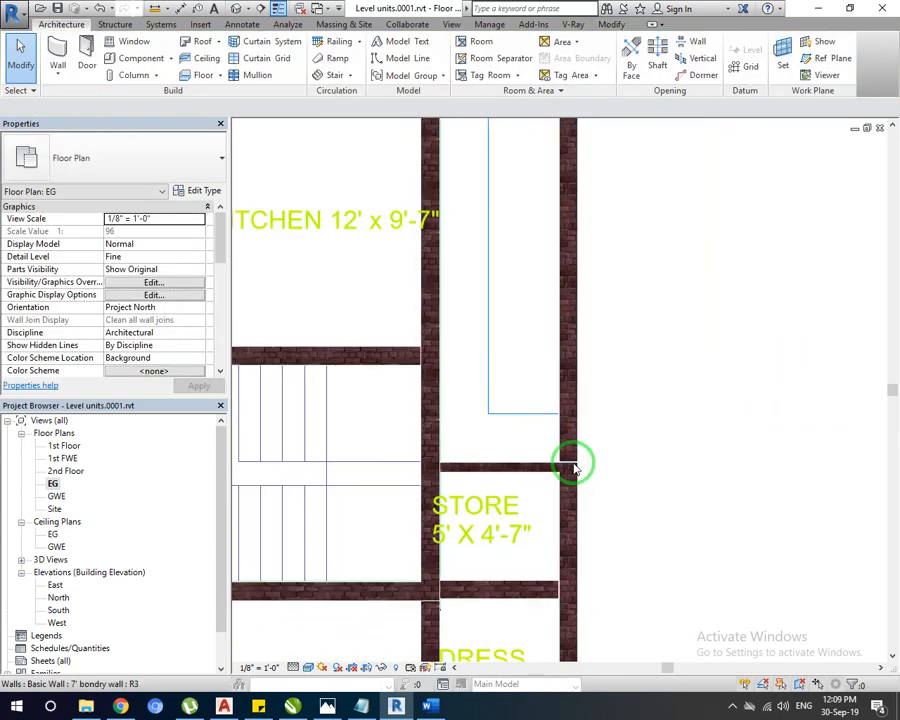
scroll(488, 482, "down", 1)
middle_click_drag(546, 404, 670, 269)
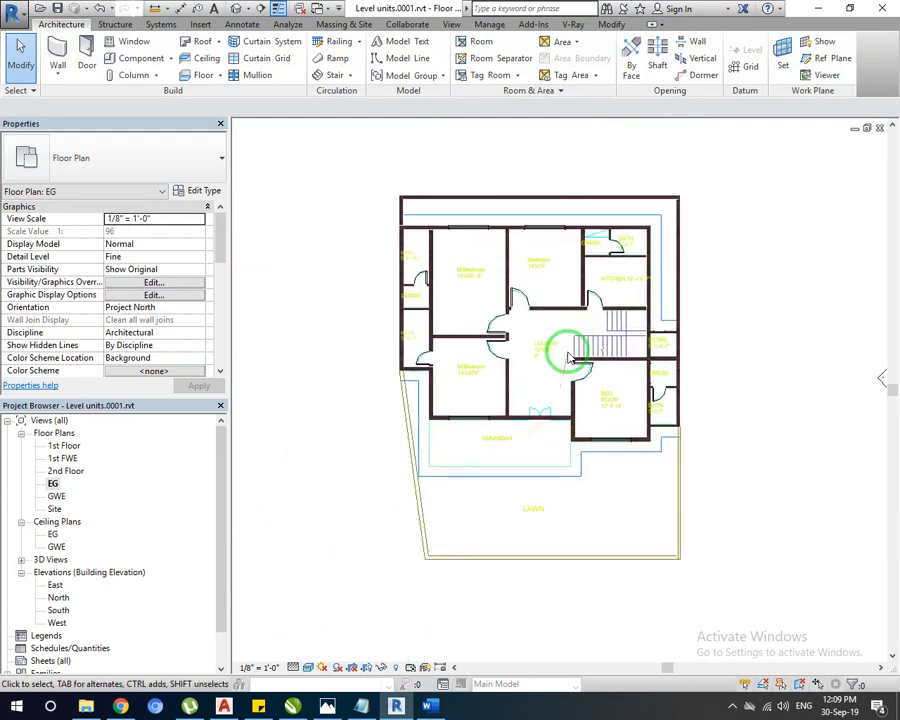
left_click(683, 310)
right_click(677, 348)
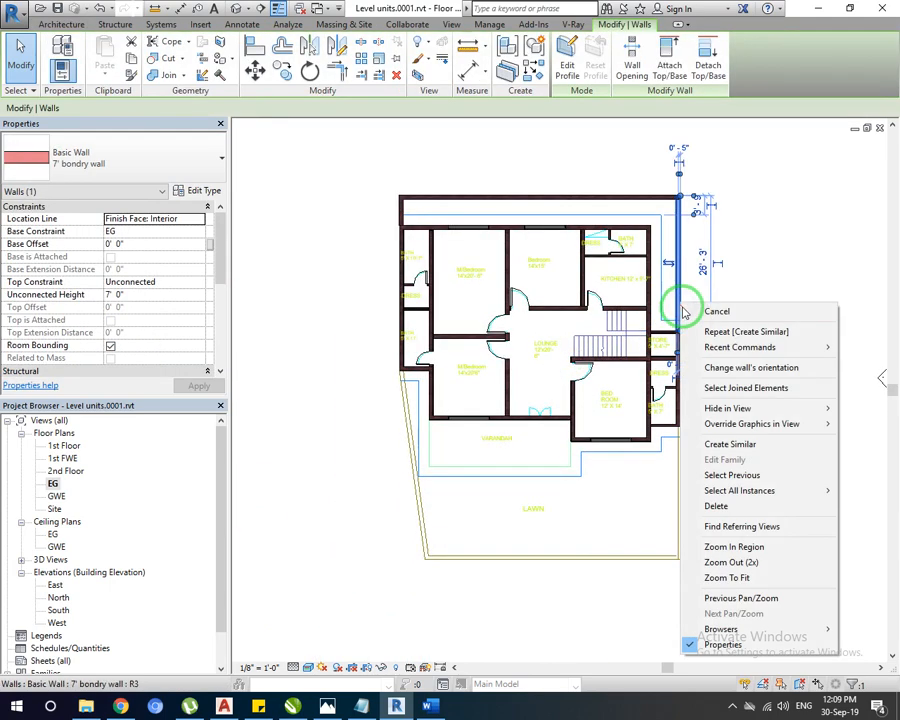
left_click(732, 446)
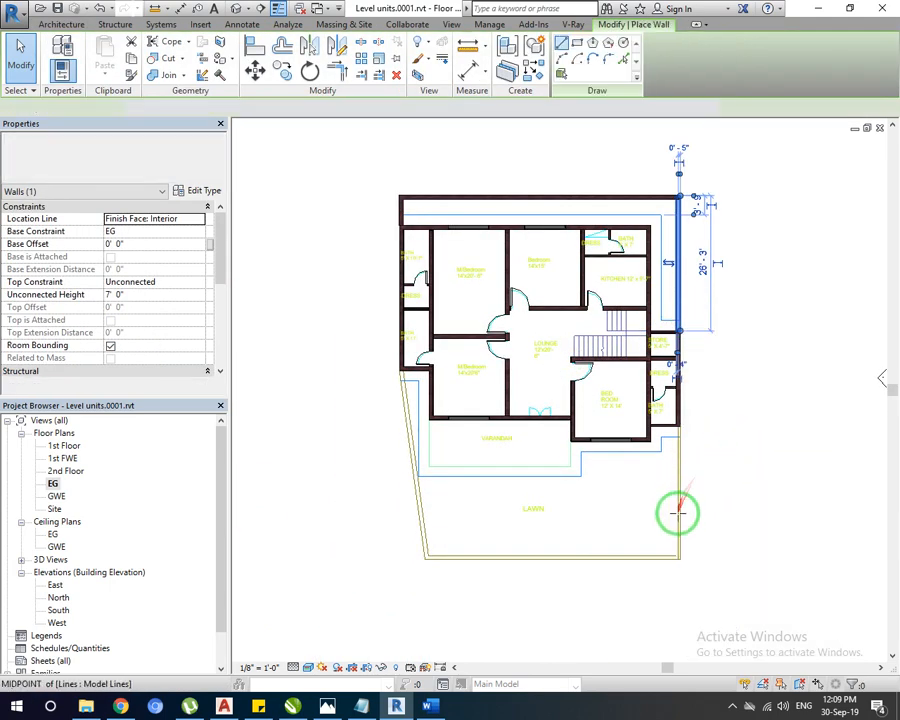
scroll(676, 506, "up", 2)
scroll(678, 568, "up", 2)
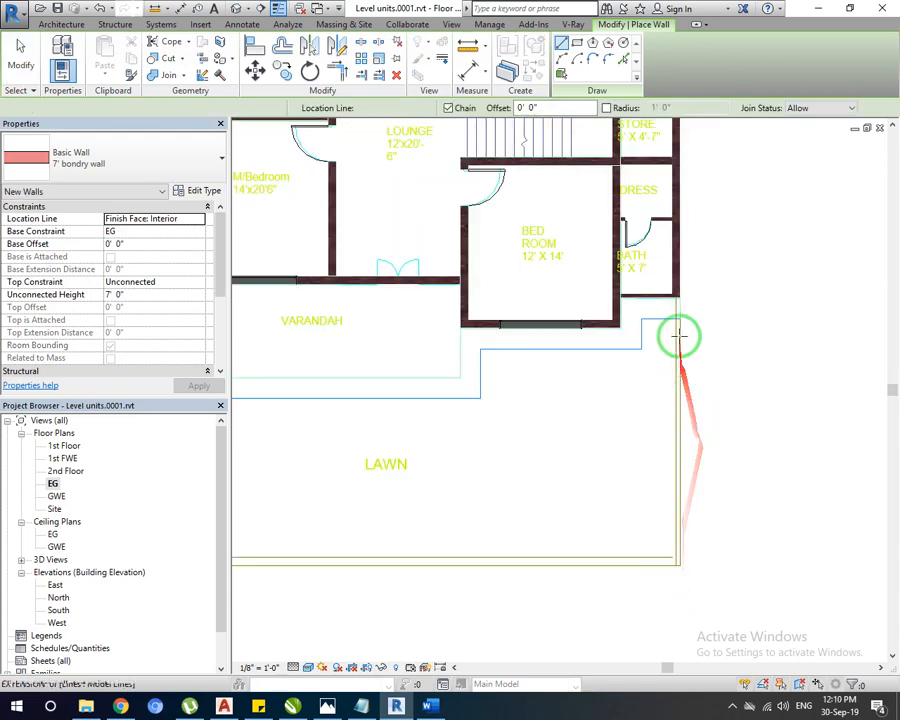
scroll(680, 300, "up", 5)
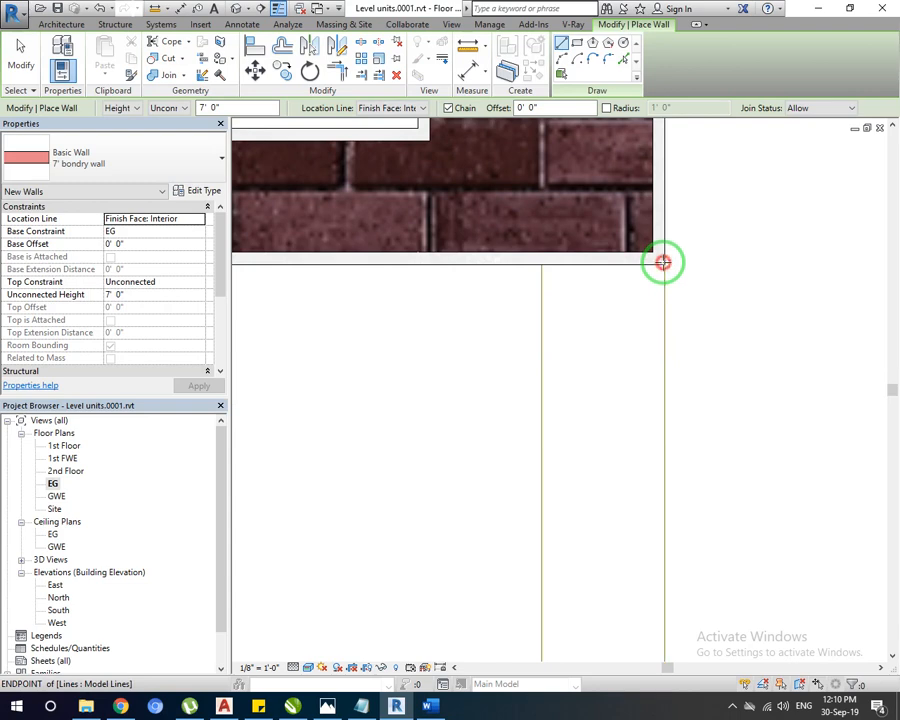
left_click(663, 262)
right_click(681, 293)
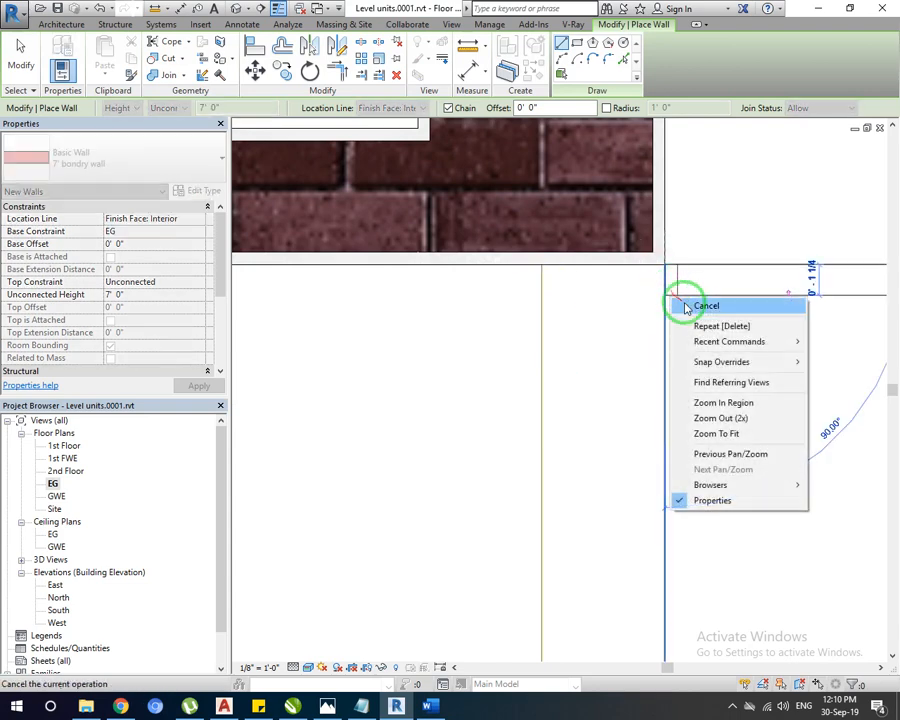
left_click(687, 307)
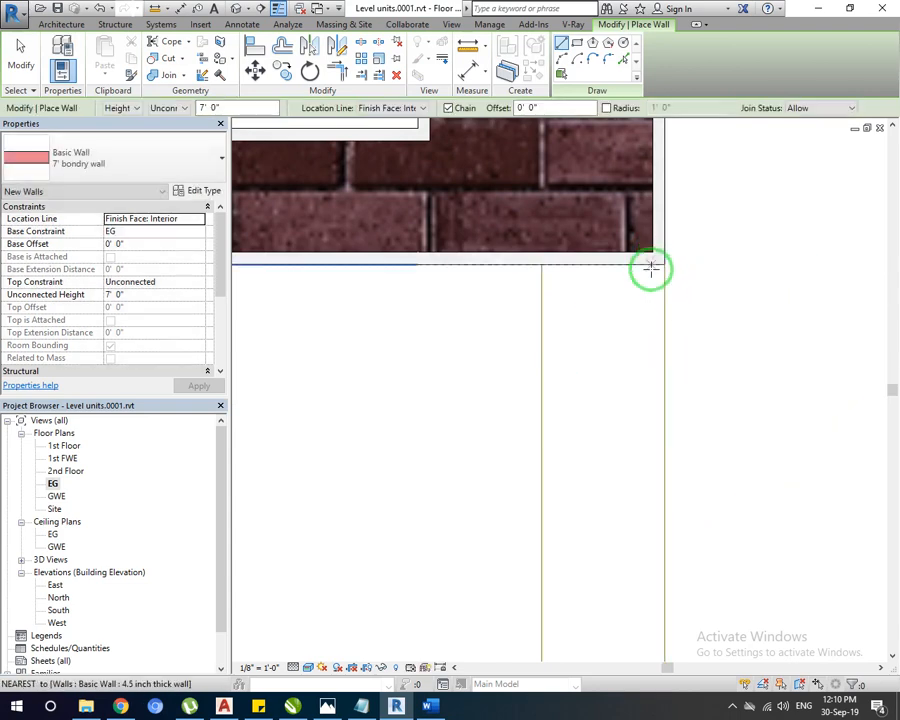
left_click(540, 265)
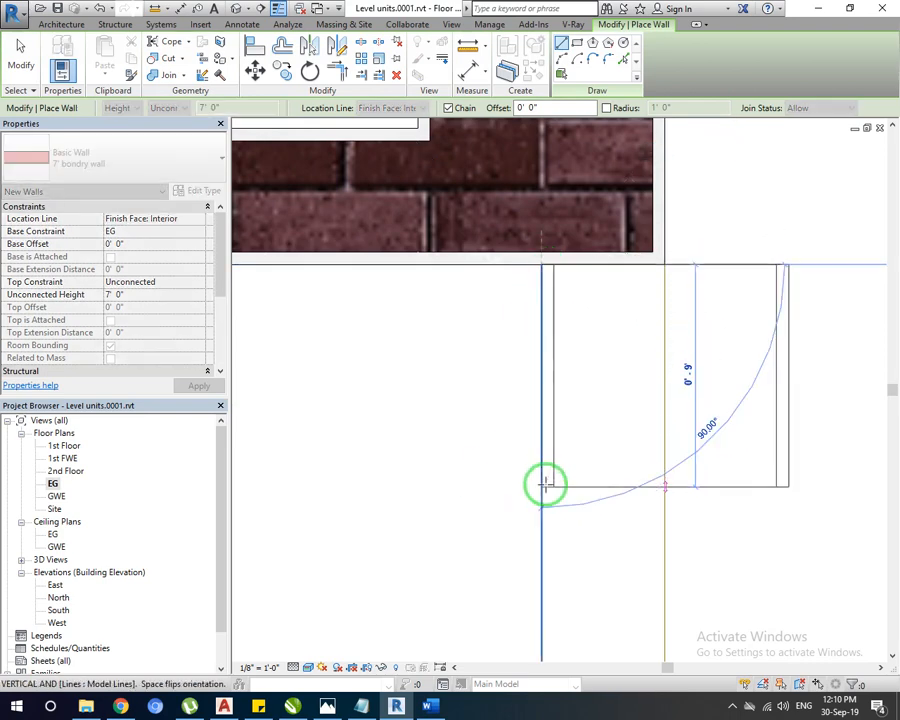
right_click(545, 484)
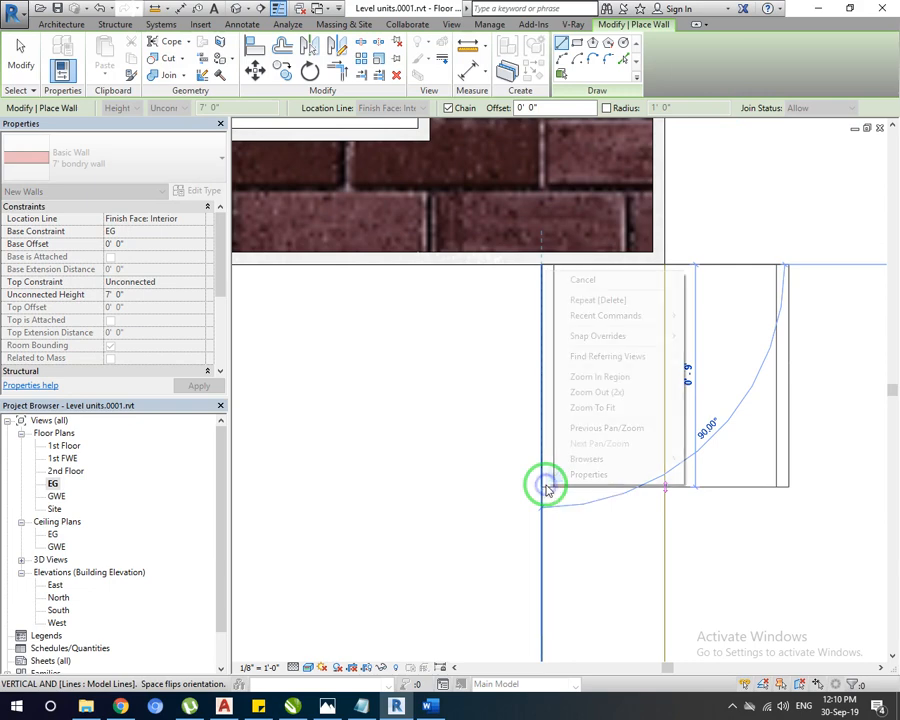
left_click(600, 280)
scroll(553, 420, "down", 8)
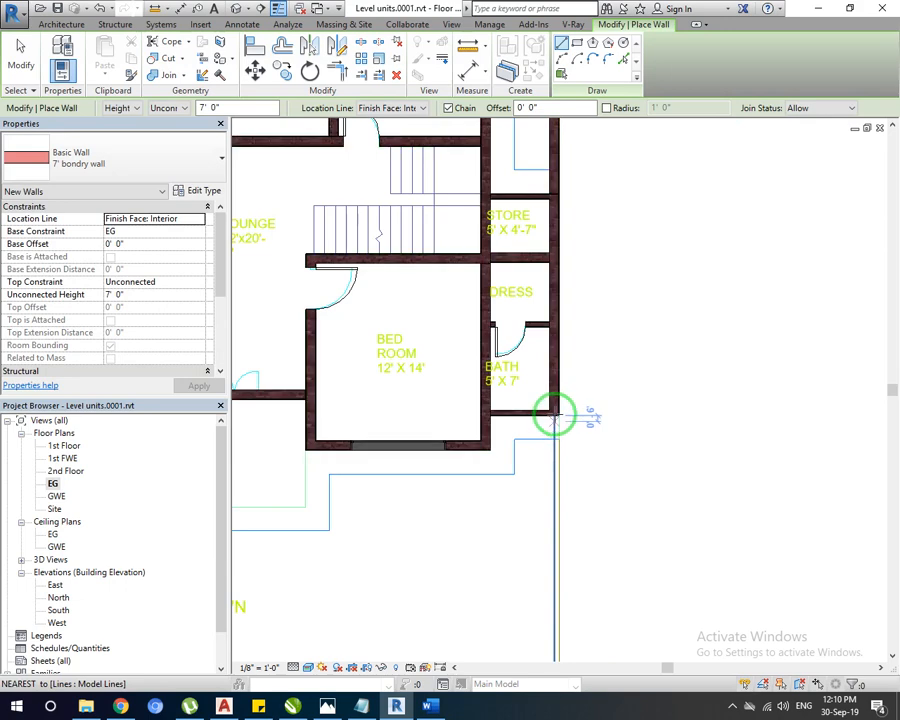
scroll(566, 395, "up", 4)
scroll(566, 394, "up", 1)
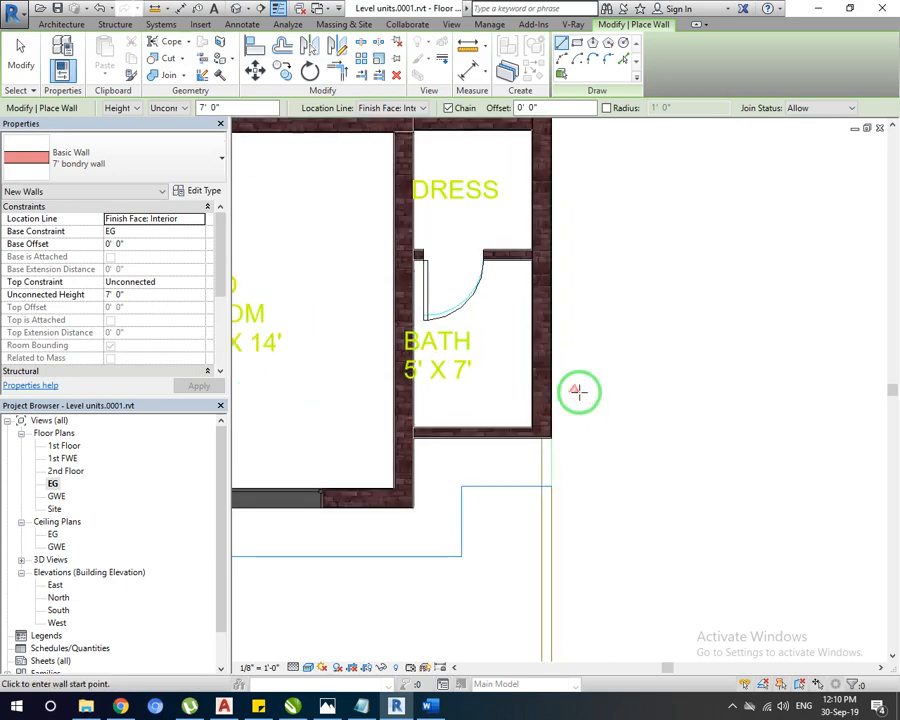
middle_click_drag(577, 394, 557, 401)
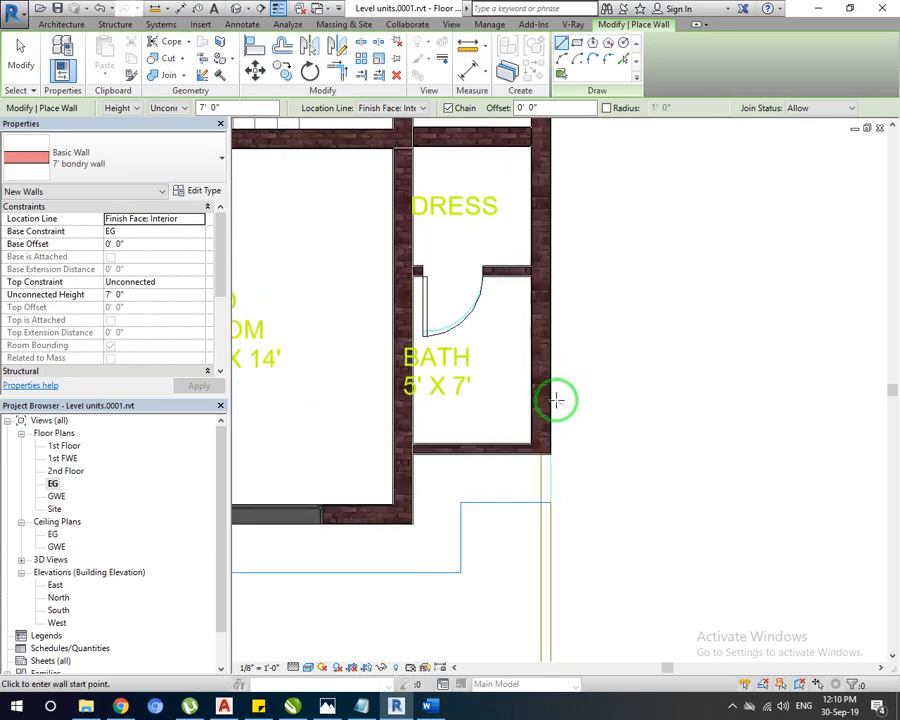
key("Escape")
key("Escape")
Draw a 4.5 inch thick wall along the lawn's side plot line, from the bath's outer corner to the plot's front corner.
scroll(556, 482, "up", 3)
scroll(552, 486, "down", 4)
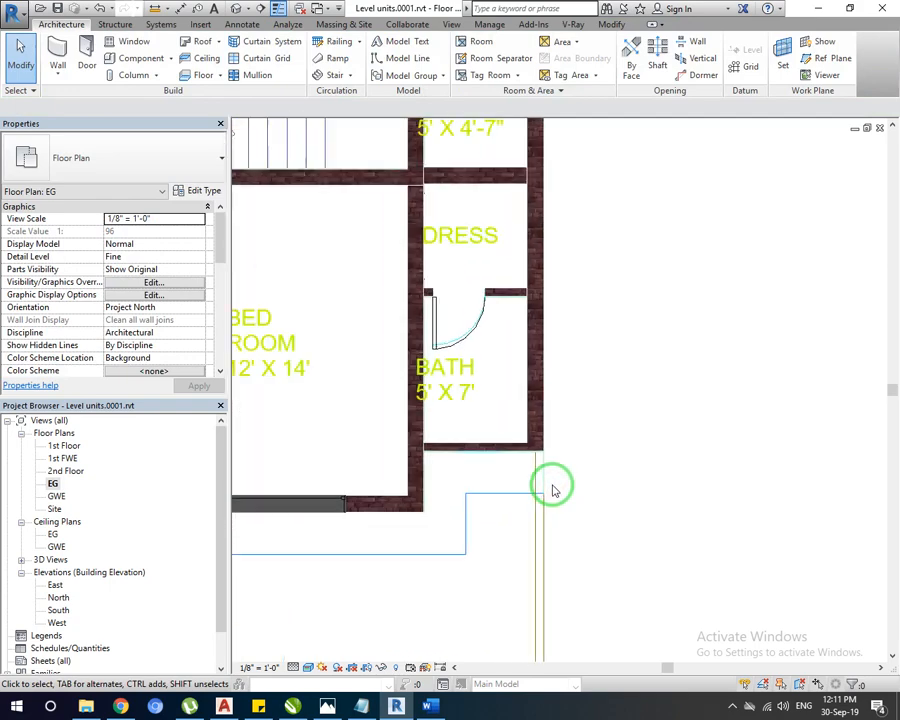
left_click(514, 461)
right_click(514, 460)
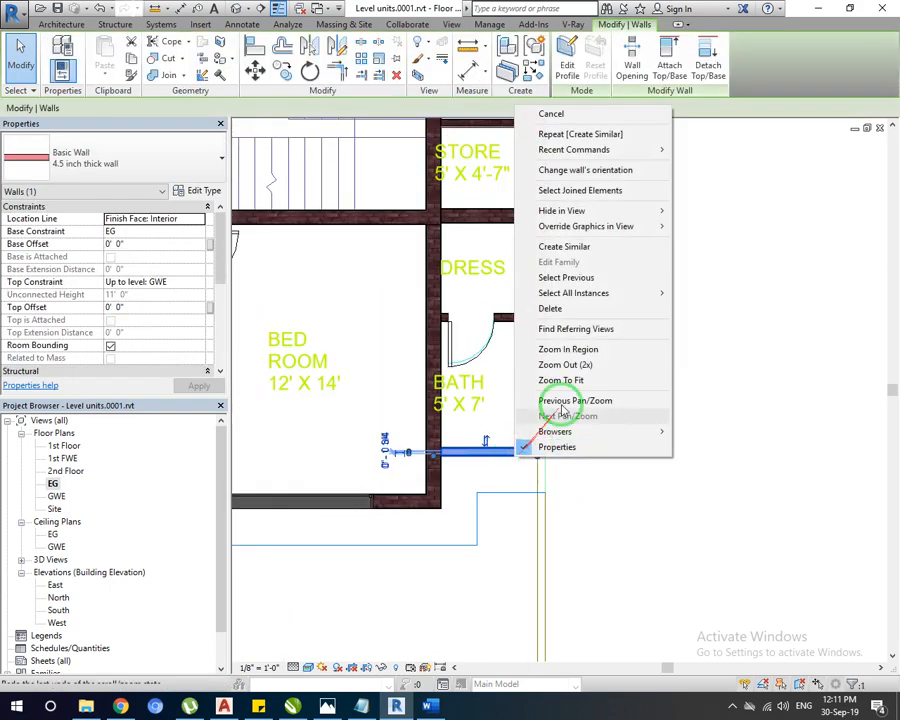
left_click(612, 247)
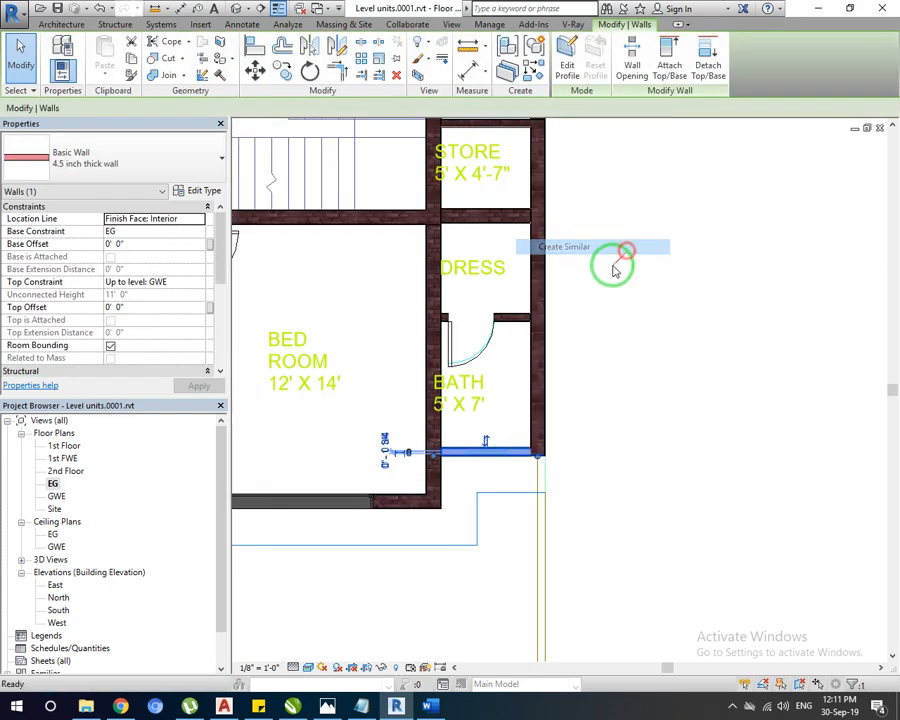
left_click(546, 457)
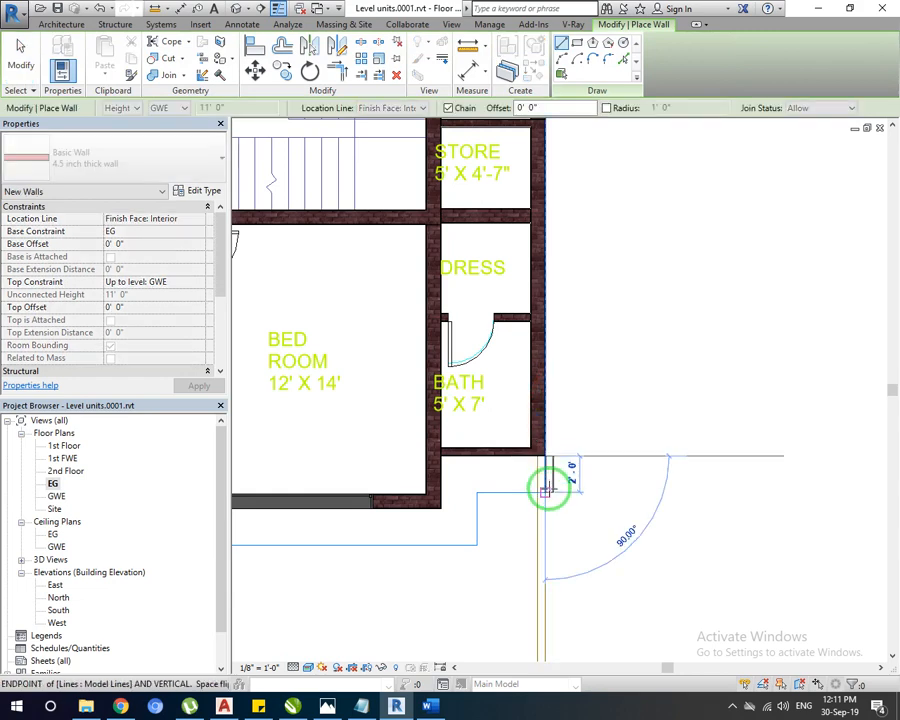
scroll(546, 486, "down", 5)
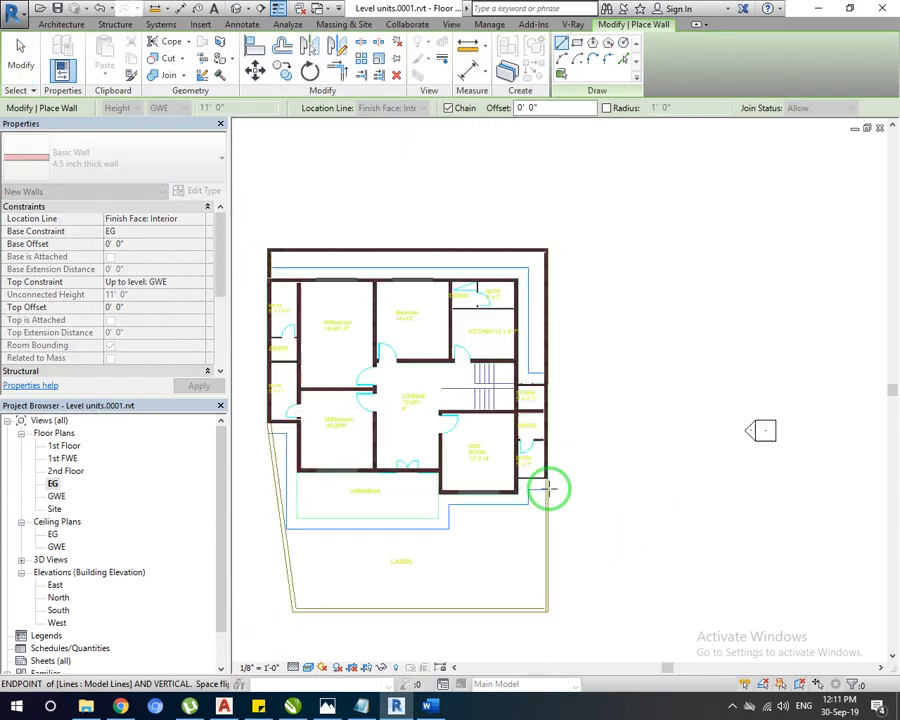
scroll(556, 486, "up", 1)
scroll(538, 532, "up", 5)
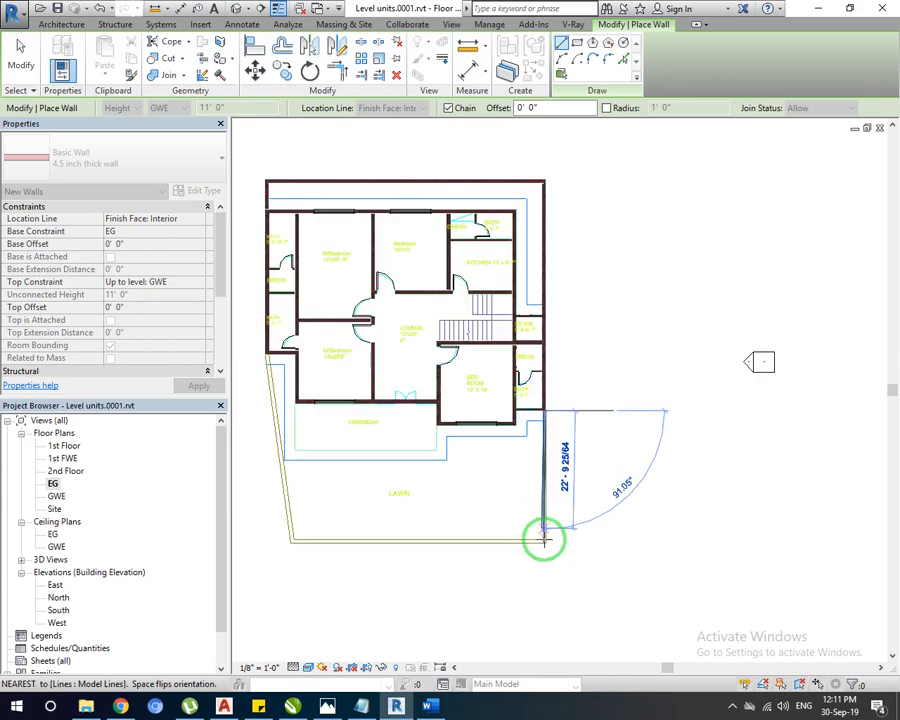
scroll(570, 590, "up", 2)
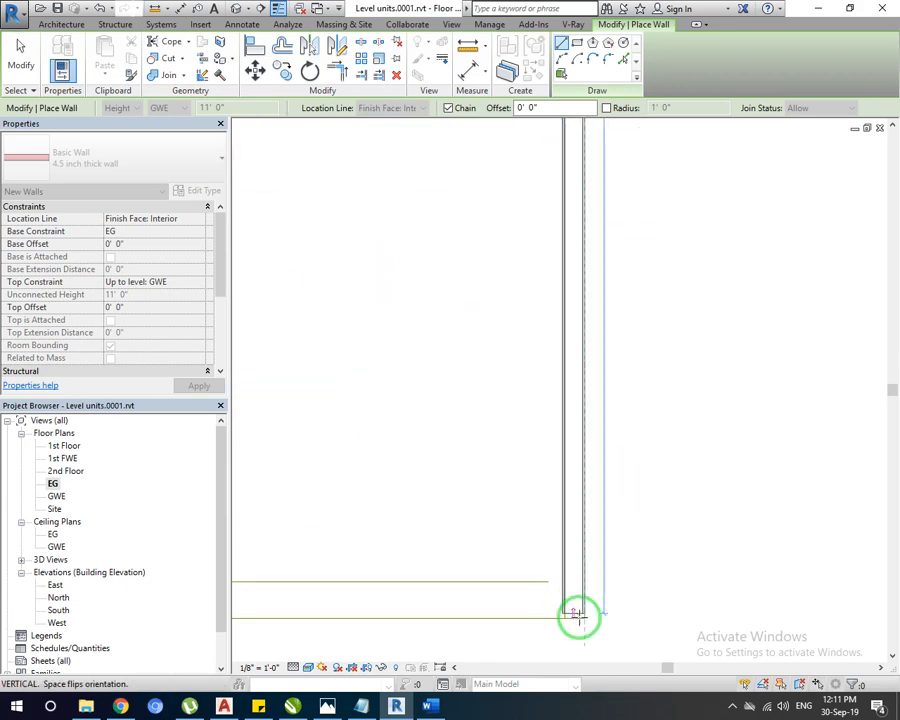
left_click(583, 617)
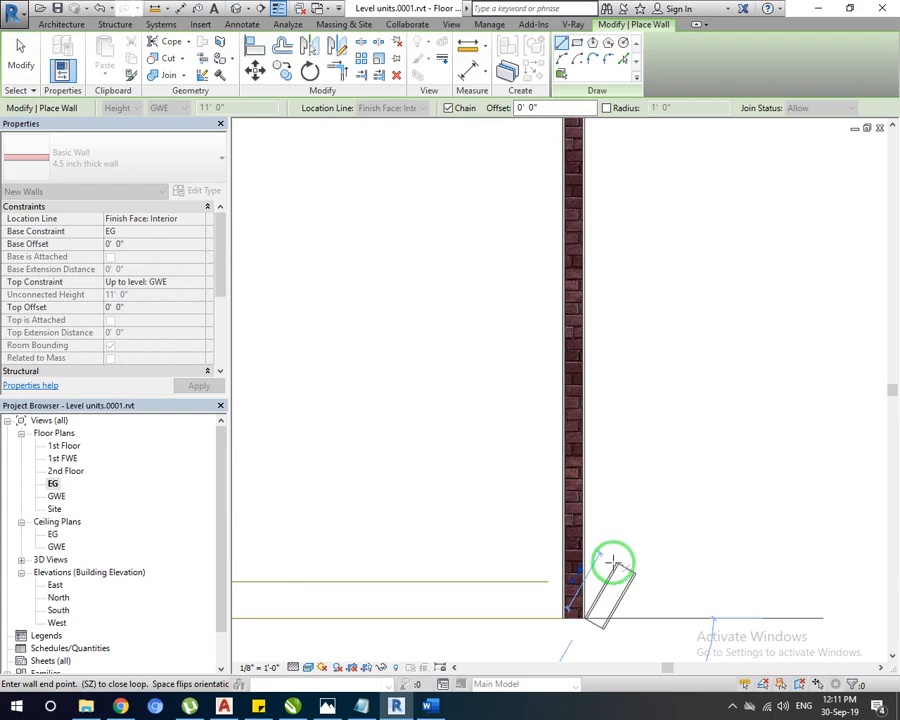
key("Escape")
key("Escape")
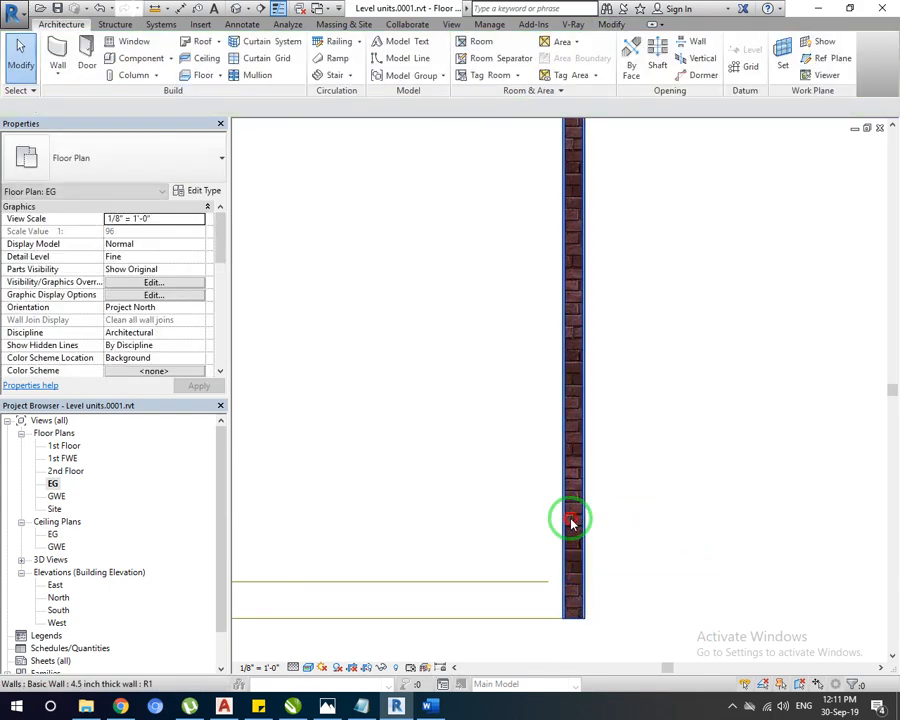
Set the new lawn side wall's top constraint to Unconnected and lower its height to match the other boundary walls.
left_click(570, 522)
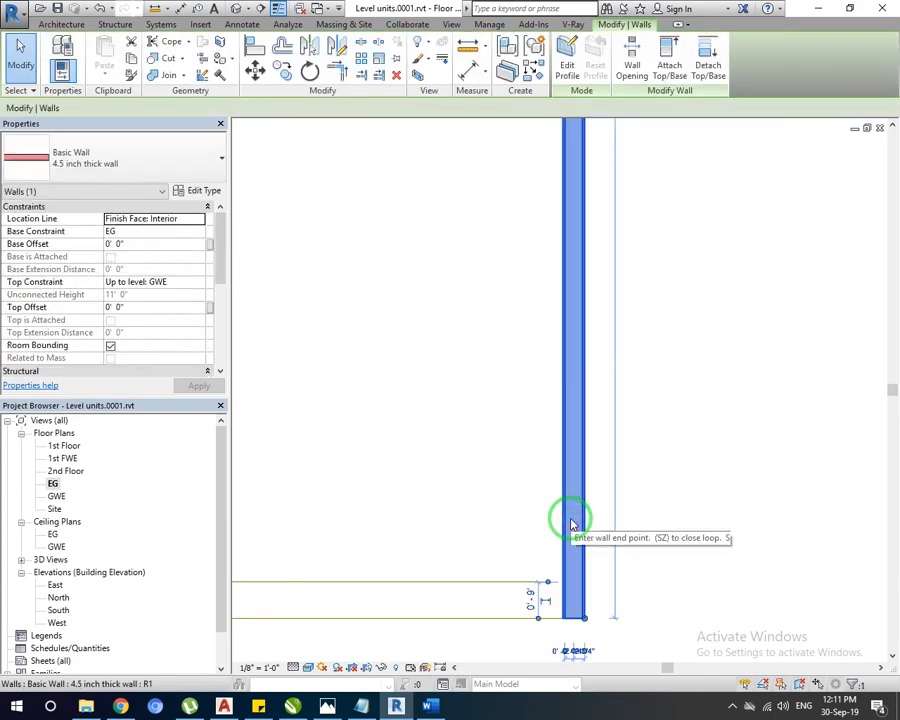
left_click(129, 282)
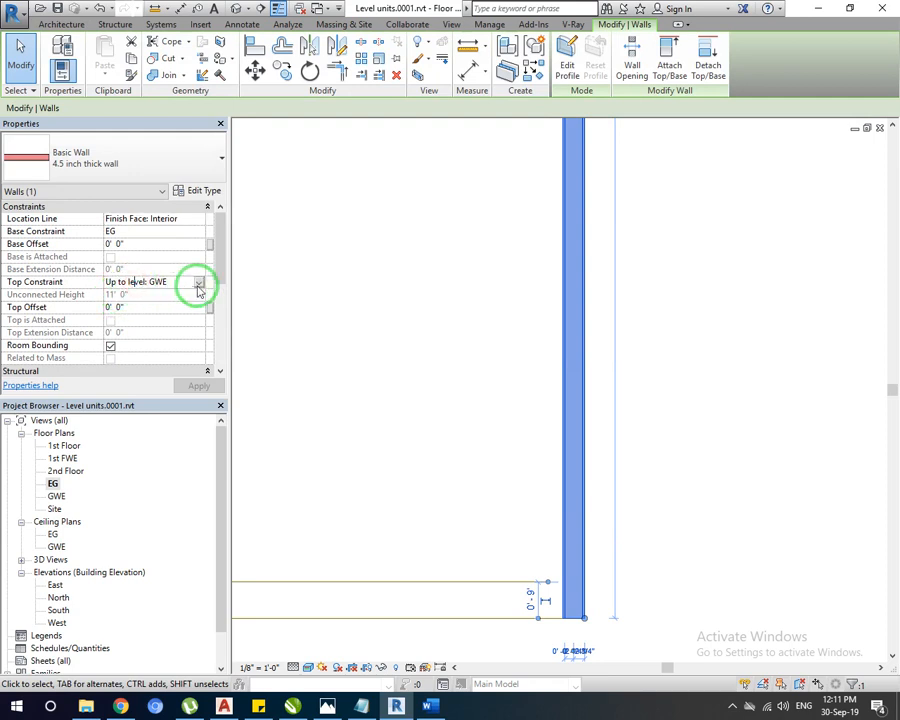
left_click(199, 284)
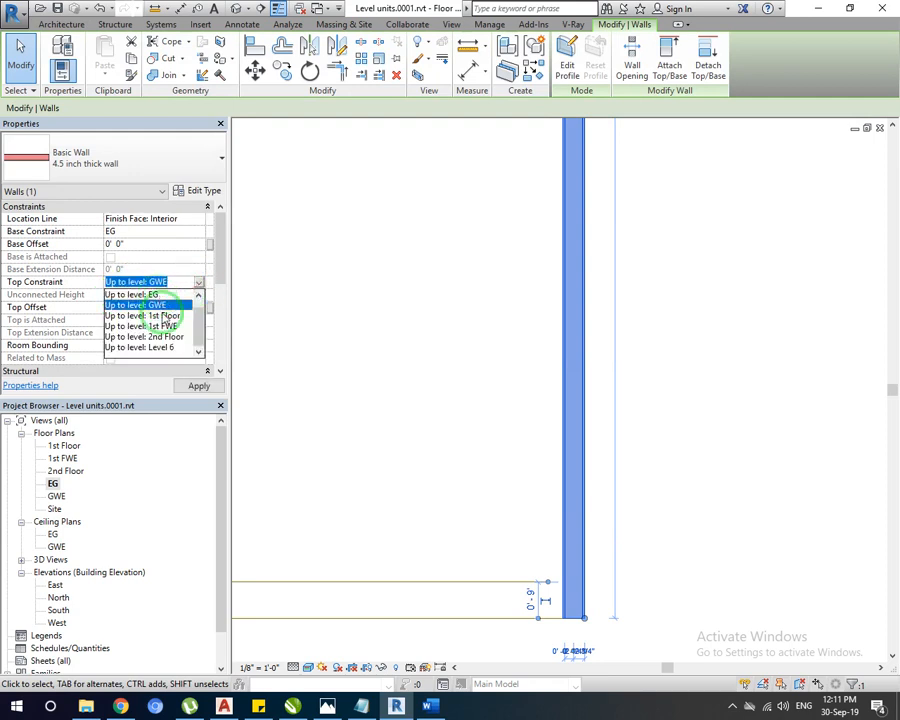
scroll(166, 310, "up", 1)
left_click(152, 295)
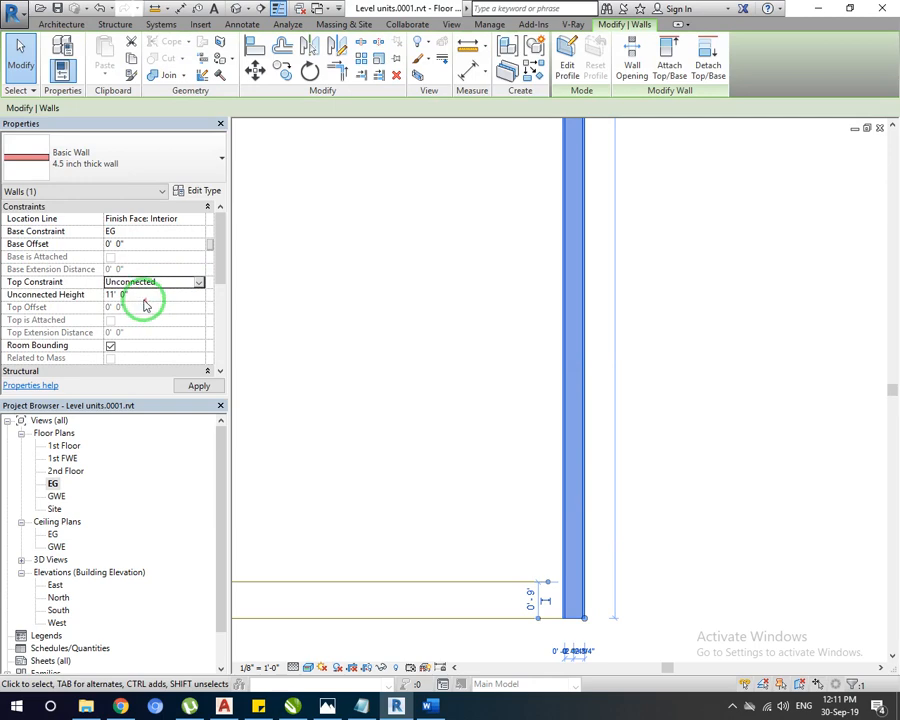
key("Return")
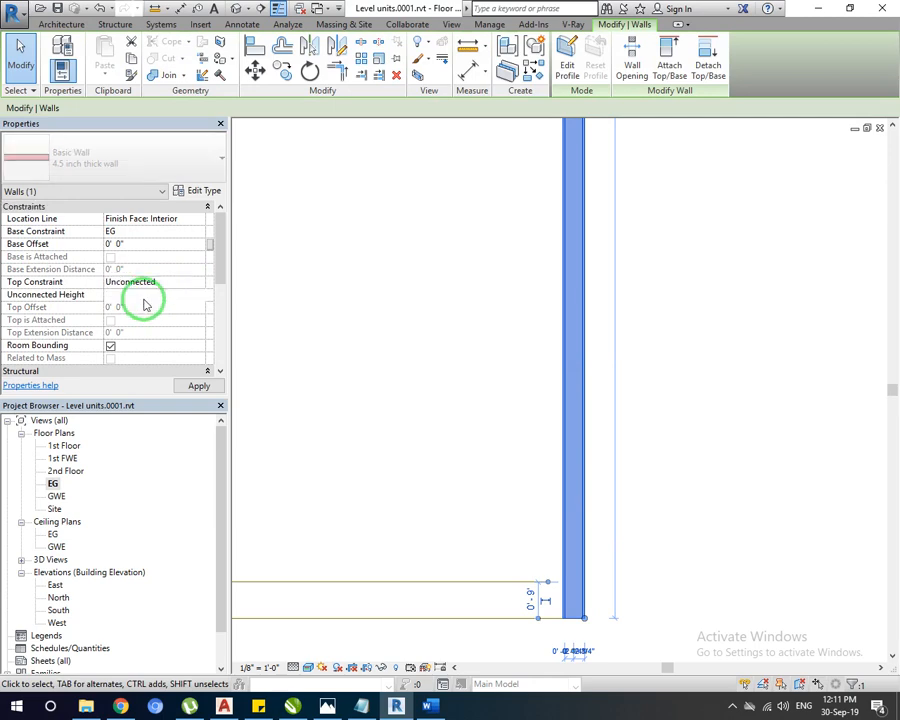
left_click(486, 411)
Draw a 7' bondry wall along the lawn's front plot line, from the new side wall to the opposite front corner, about 49'-0 3/4" long.
scroll(487, 413, "down", 2)
scroll(487, 413, "down", 4)
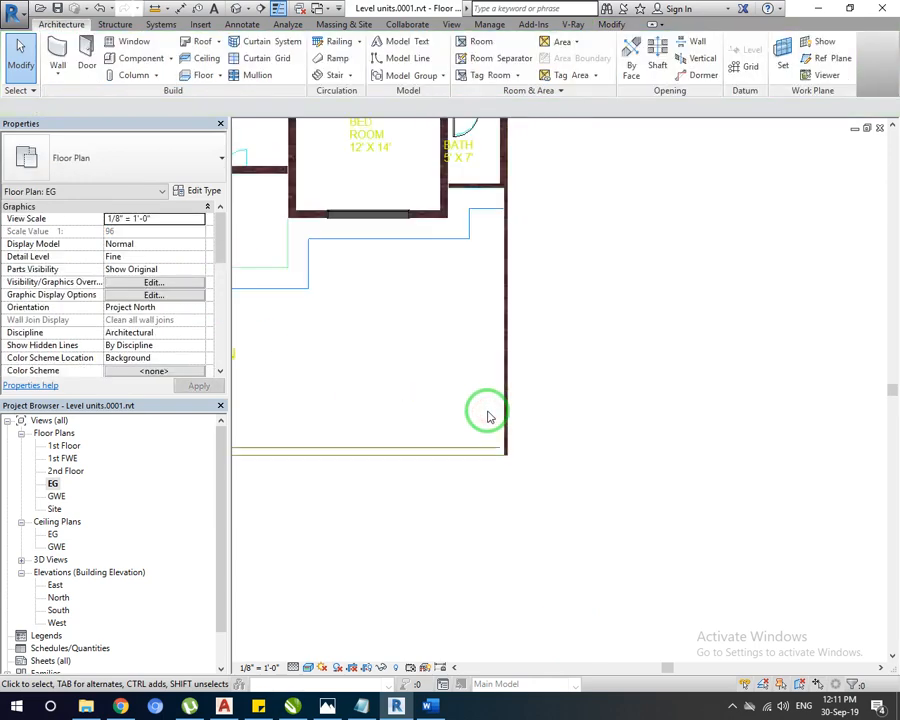
middle_click_drag(489, 348, 567, 458)
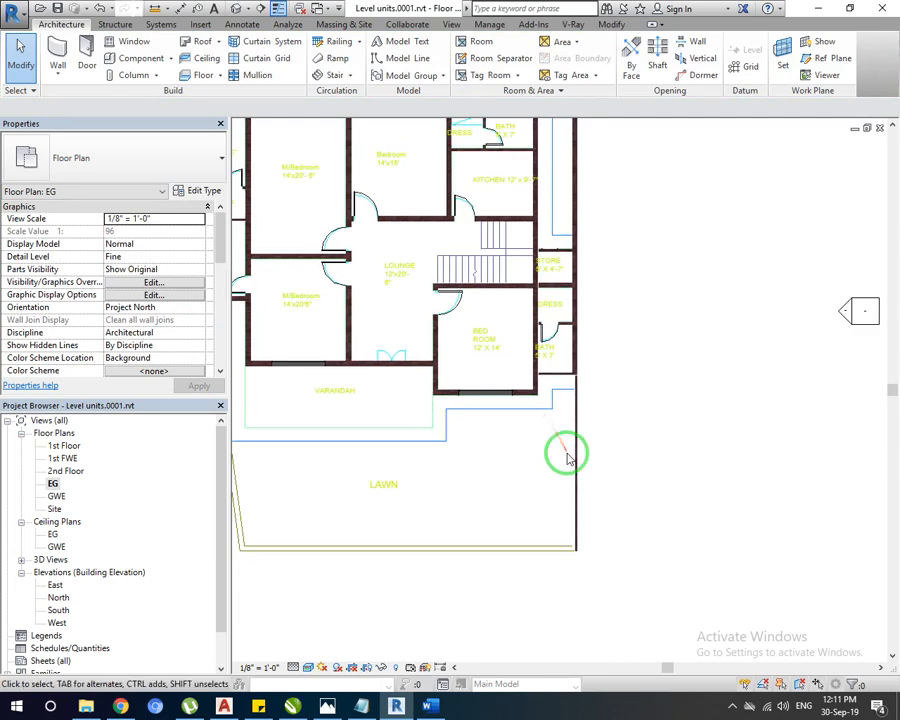
left_click(575, 203)
right_click(576, 204)
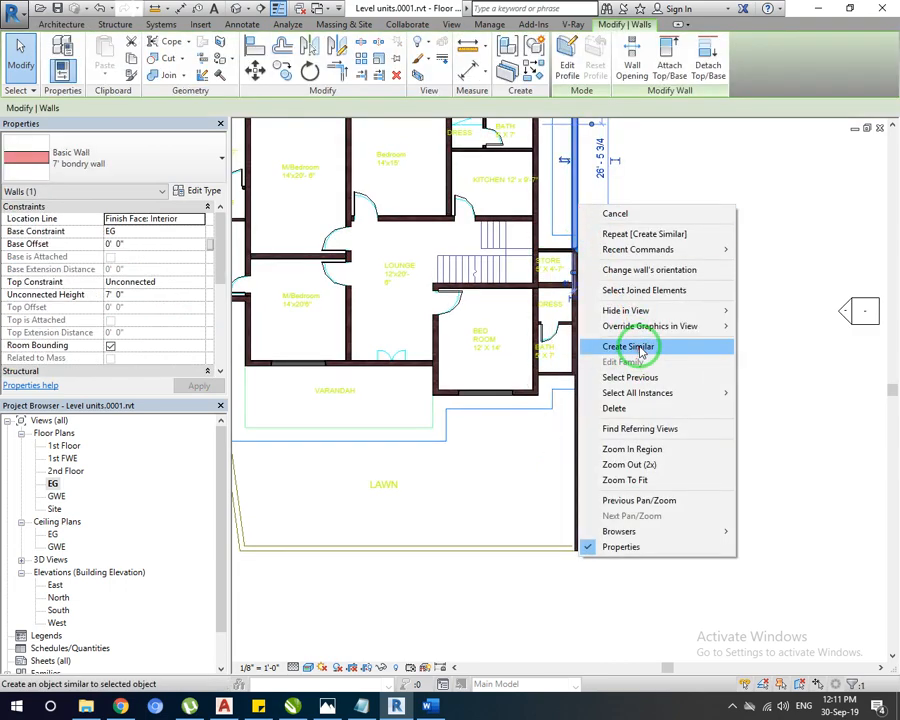
left_click(636, 346)
scroll(574, 545, "up", 3)
scroll(570, 553, "up", 5)
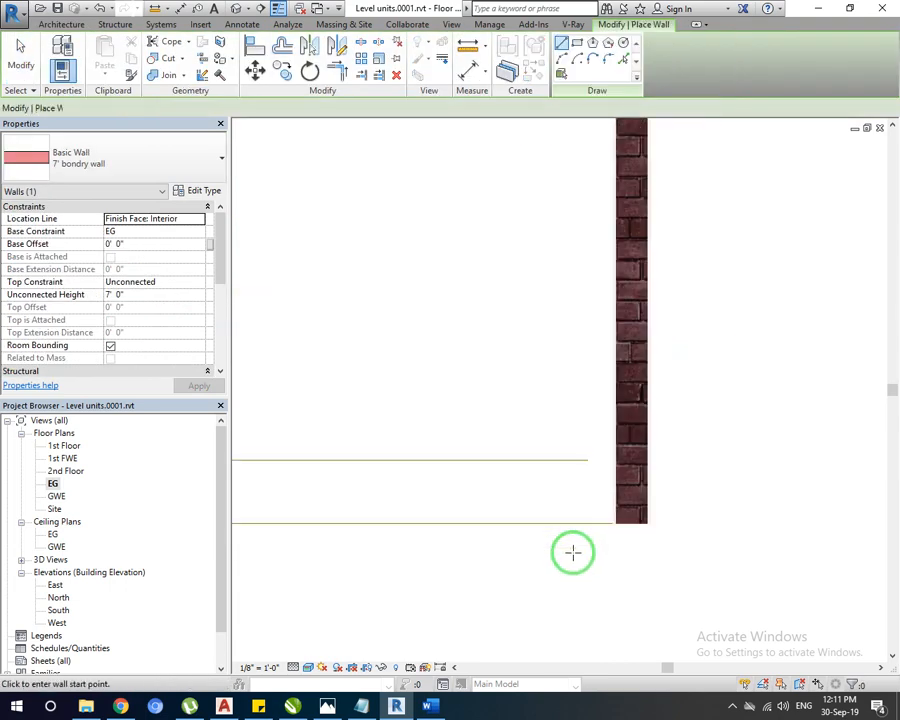
left_click(611, 521)
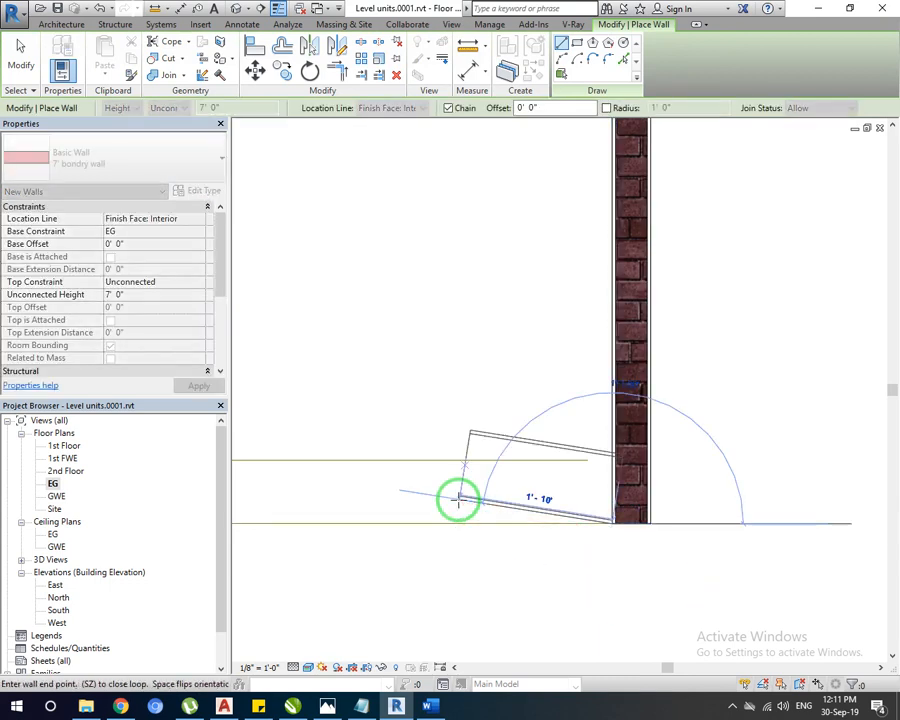
scroll(458, 500, "down", 5)
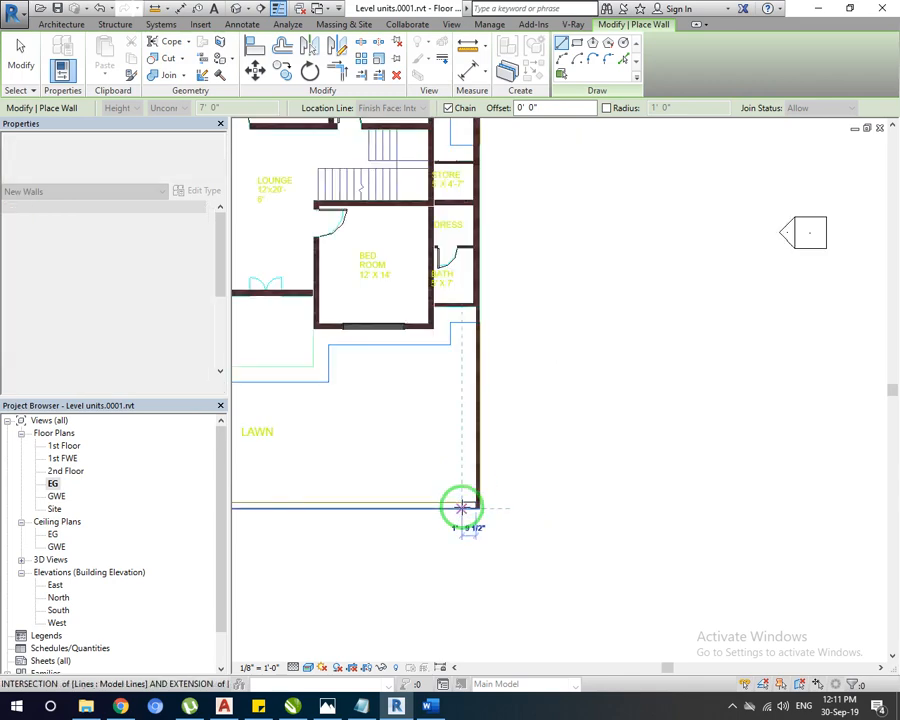
scroll(461, 508, "down", 3)
middle_click_drag(380, 492, 524, 492)
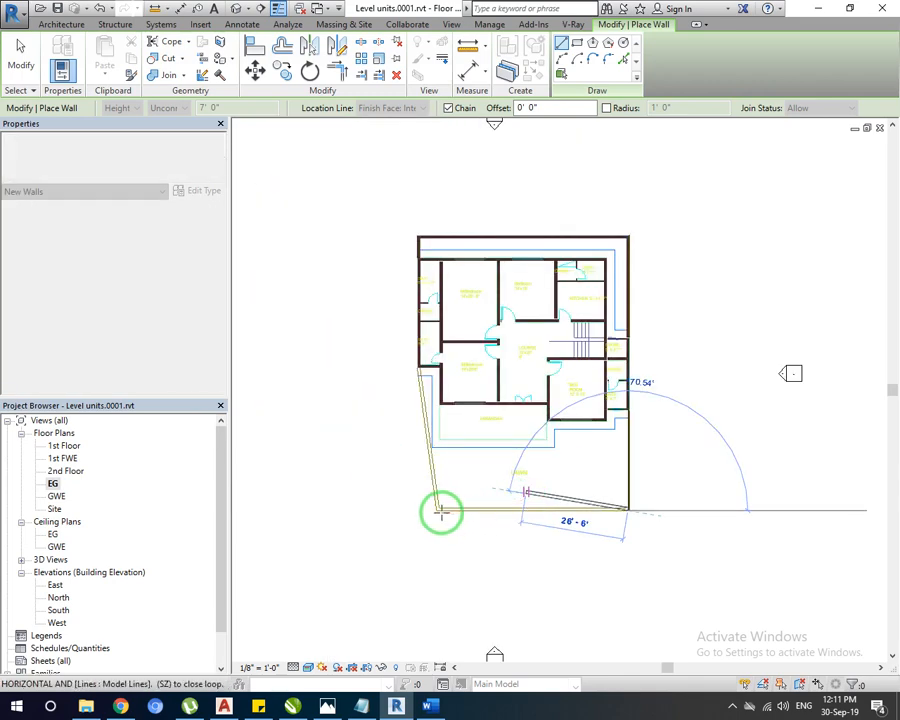
scroll(441, 513, "up", 5)
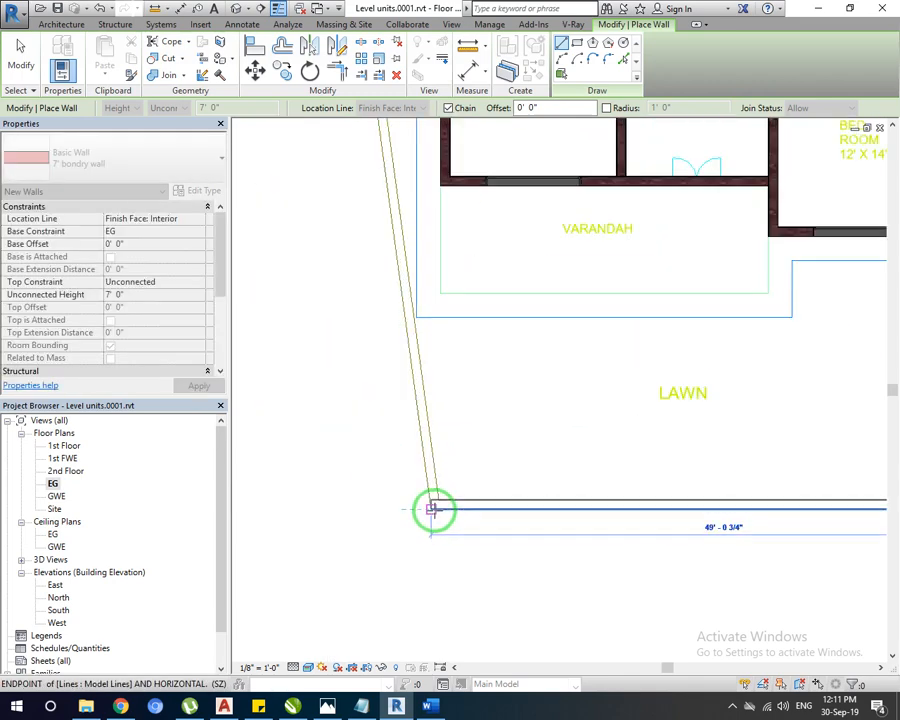
left_click(433, 512)
Continue the 7' bondry wall along the slanted plot line to the house's outer corner, about 36'-11 1/4" long, and end wall placement.
scroll(433, 512, "down", 2)
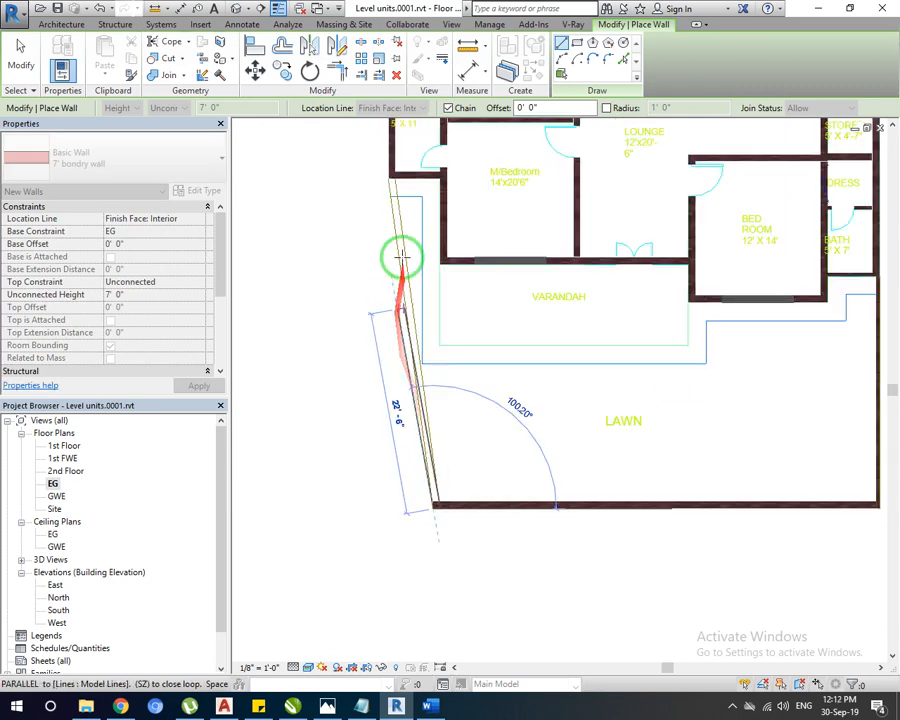
scroll(387, 182, "up", 3)
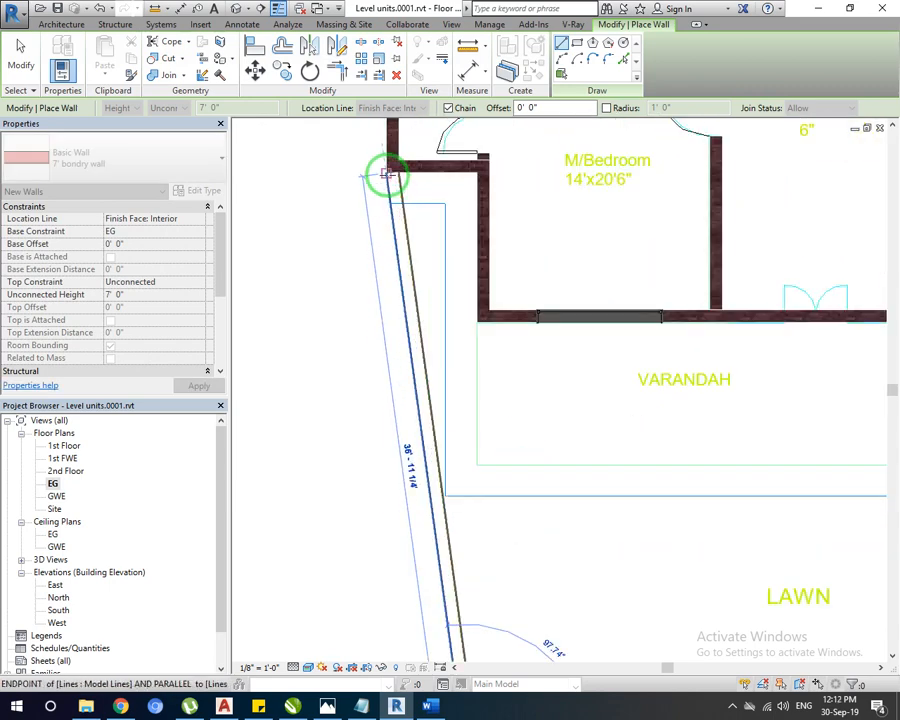
left_click(387, 176)
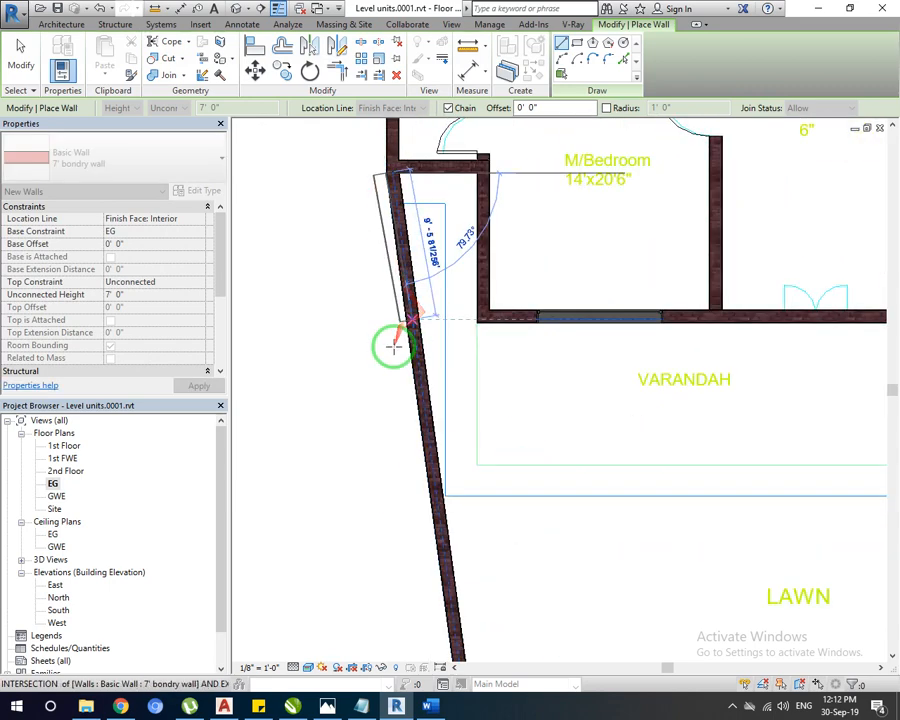
key("Escape")
key("Escape")
Open the default 3D view and examine the boundary walls around the house and lawn.
scroll(416, 372, "down", 6)
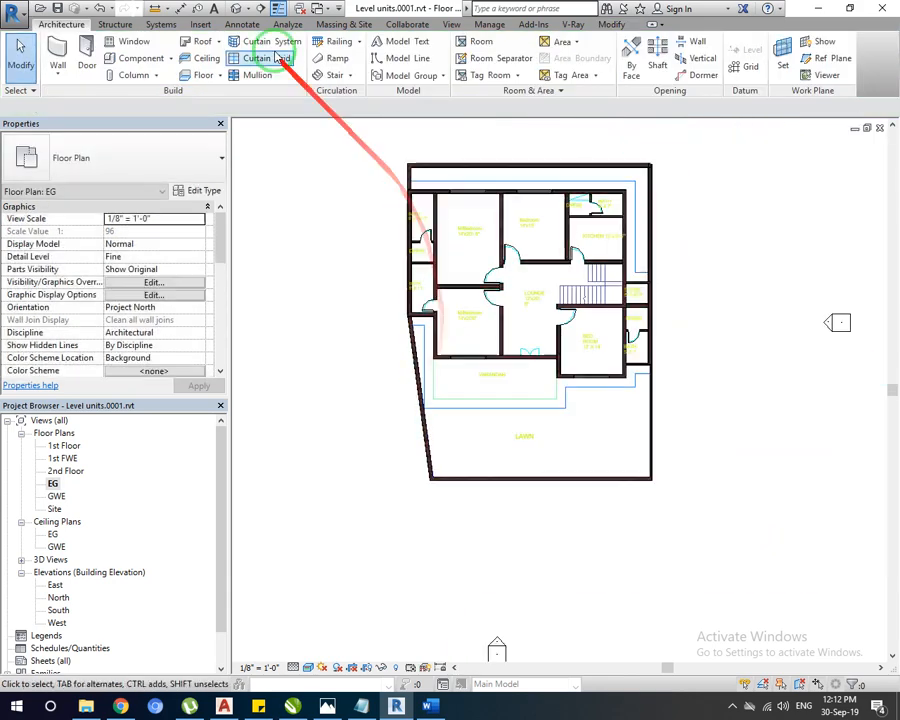
left_click(236, 9)
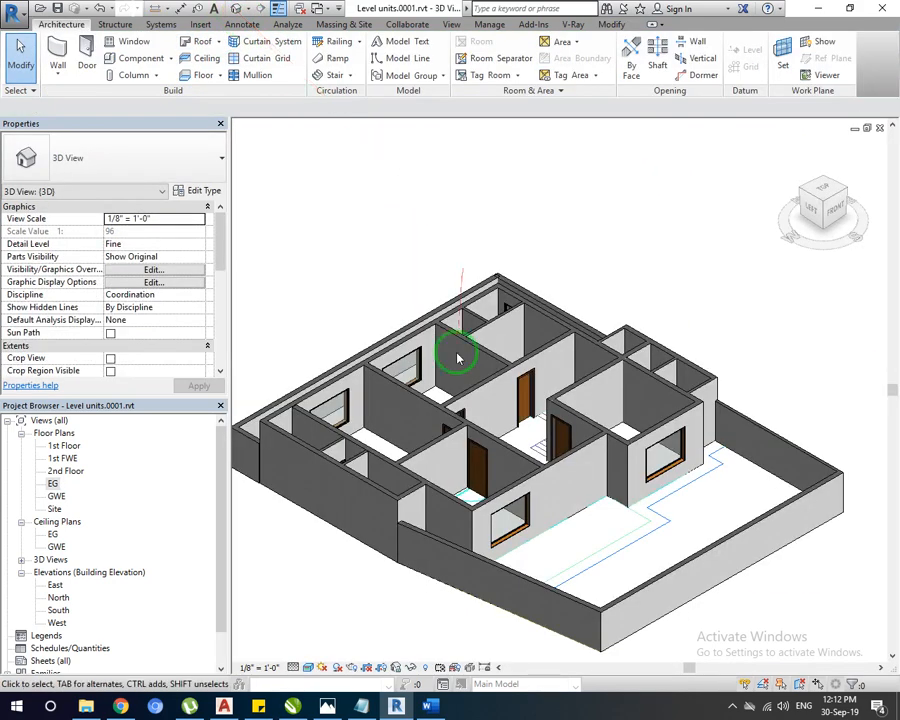
scroll(460, 352, "up", 2)
middle_click_drag(480, 496, 486, 472)
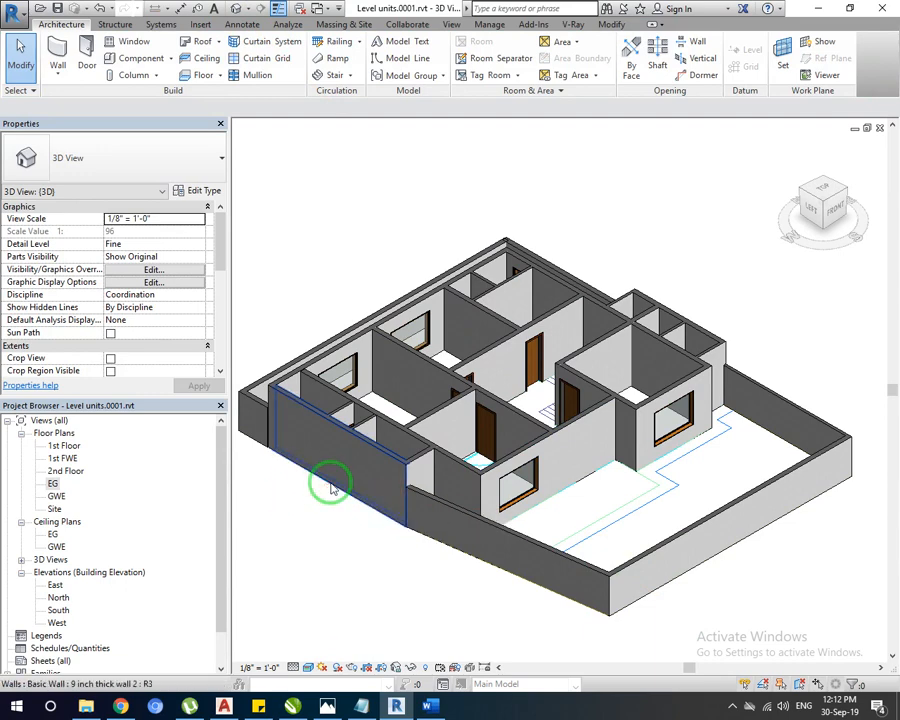
middle_click_drag(333, 485, 342, 487)
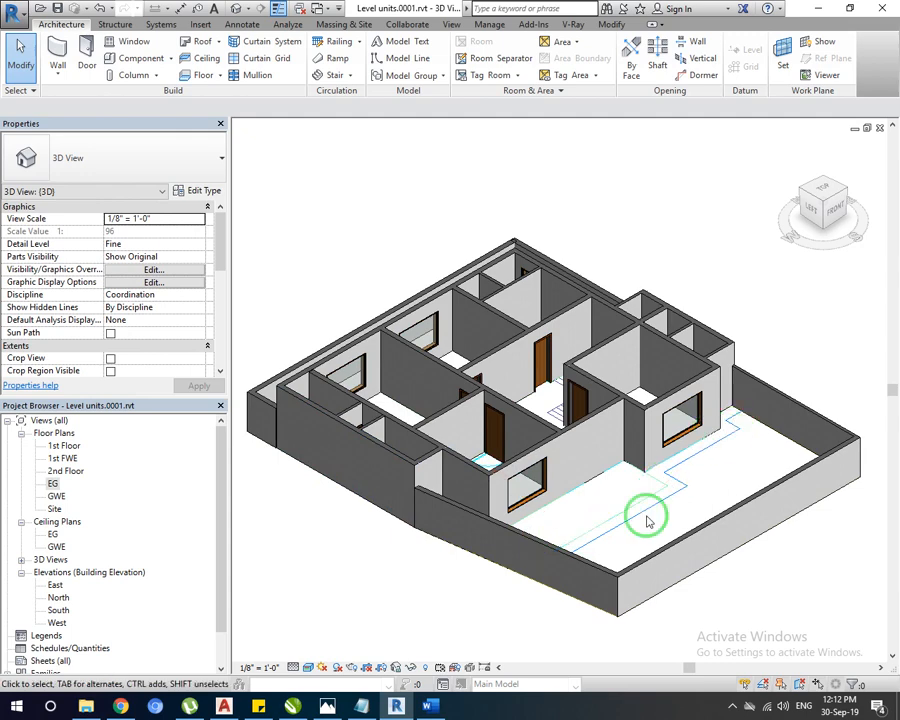
Open the 1st Floor plan and set its underlay base level to EG.
double_click(62, 447)
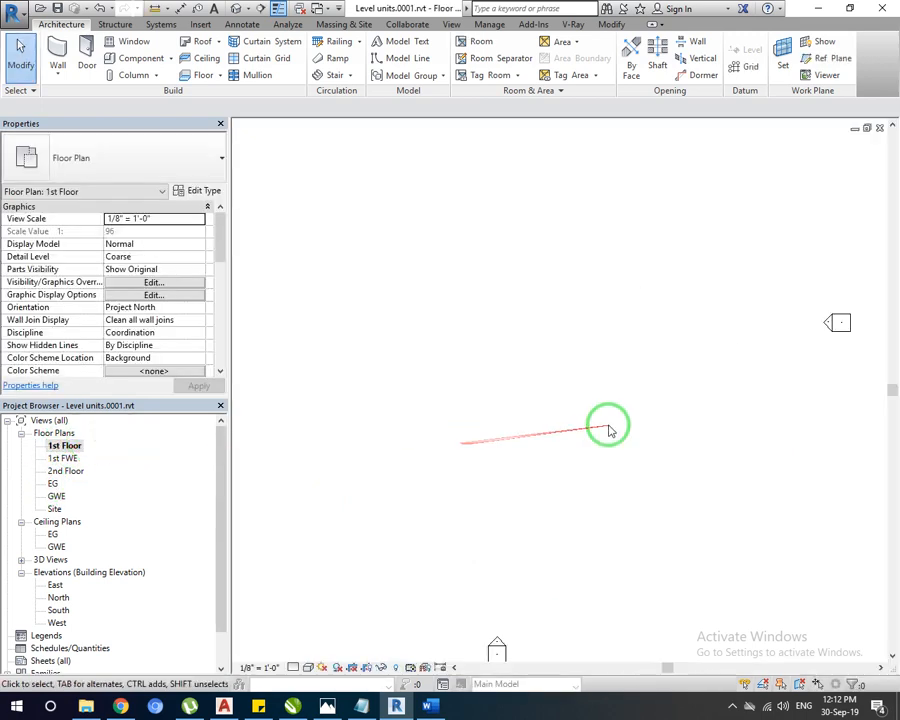
scroll(548, 300, "up", 2)
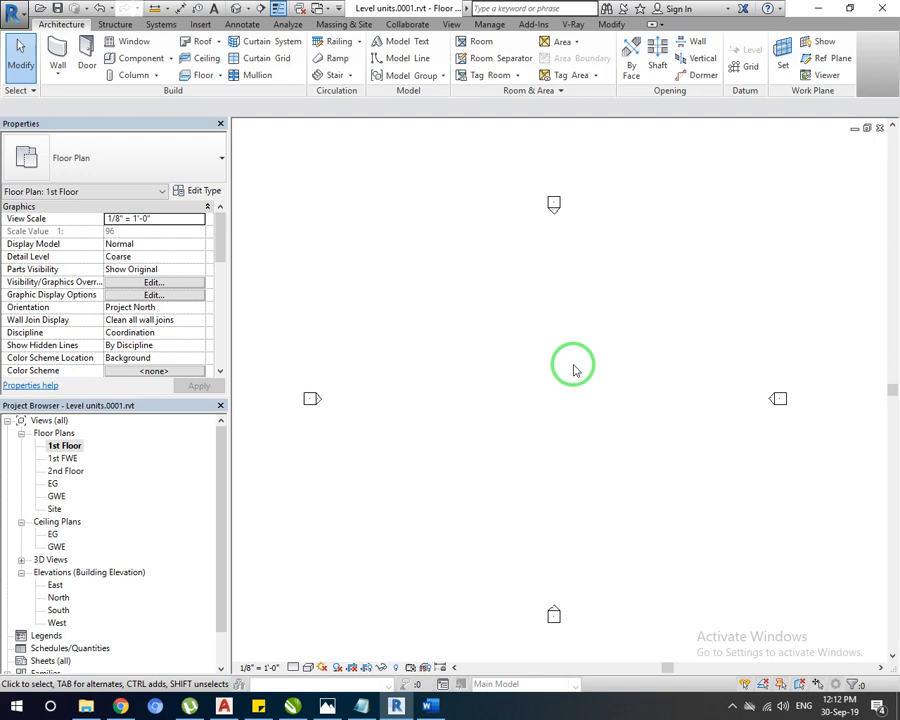
left_click_drag(220, 226, 217, 275)
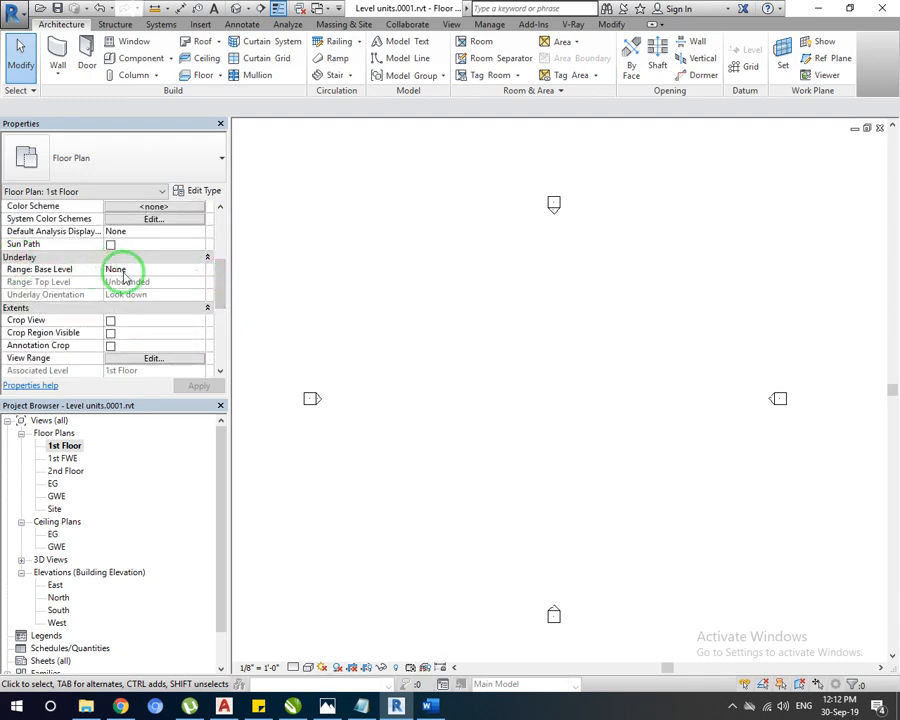
left_click(168, 273)
left_click(201, 270)
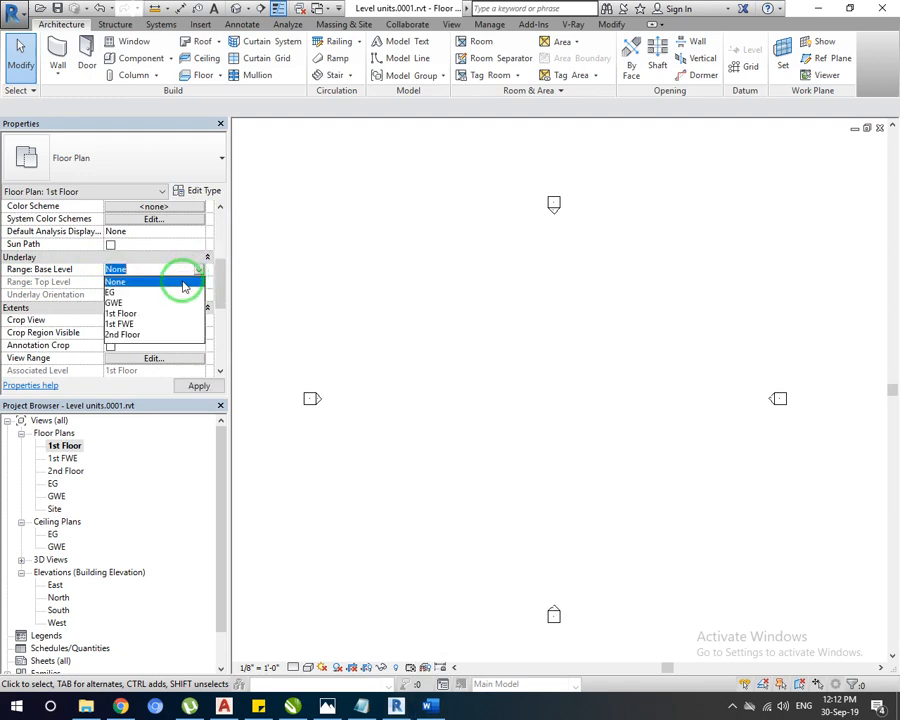
left_click(118, 292)
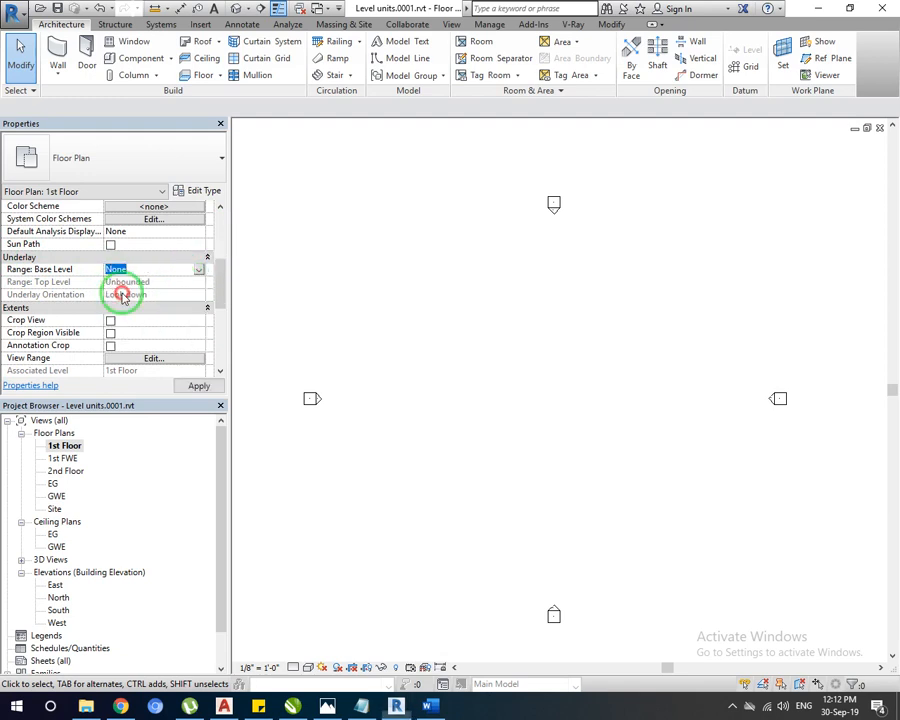
left_click(198, 387)
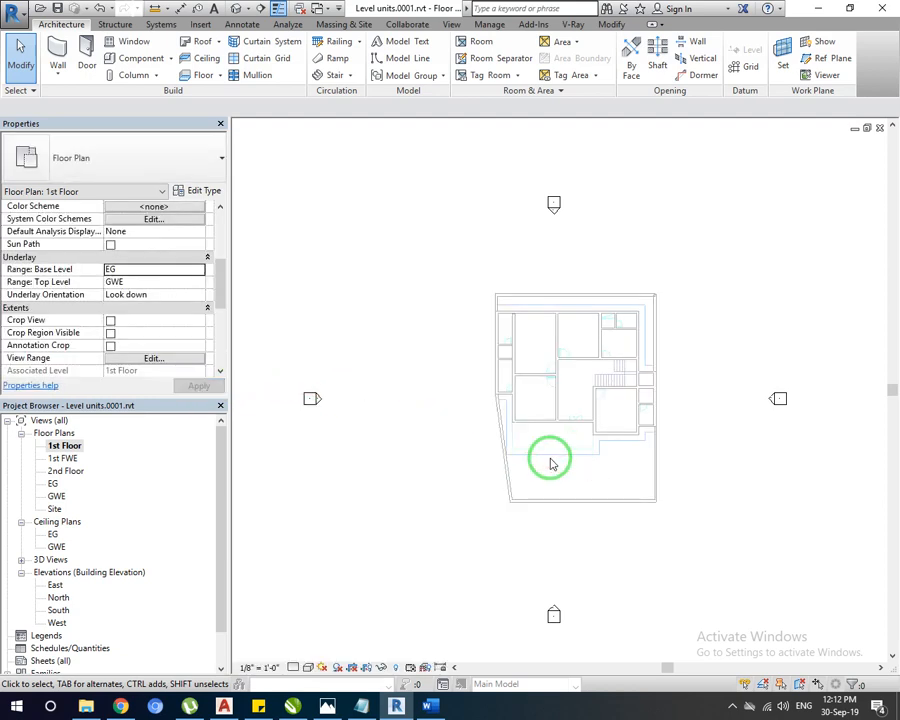
Start a floor on the 1st Floor plan and duplicate the Generic - 12" type as "6 inch thick Floor".
scroll(600, 449, "up", 1)
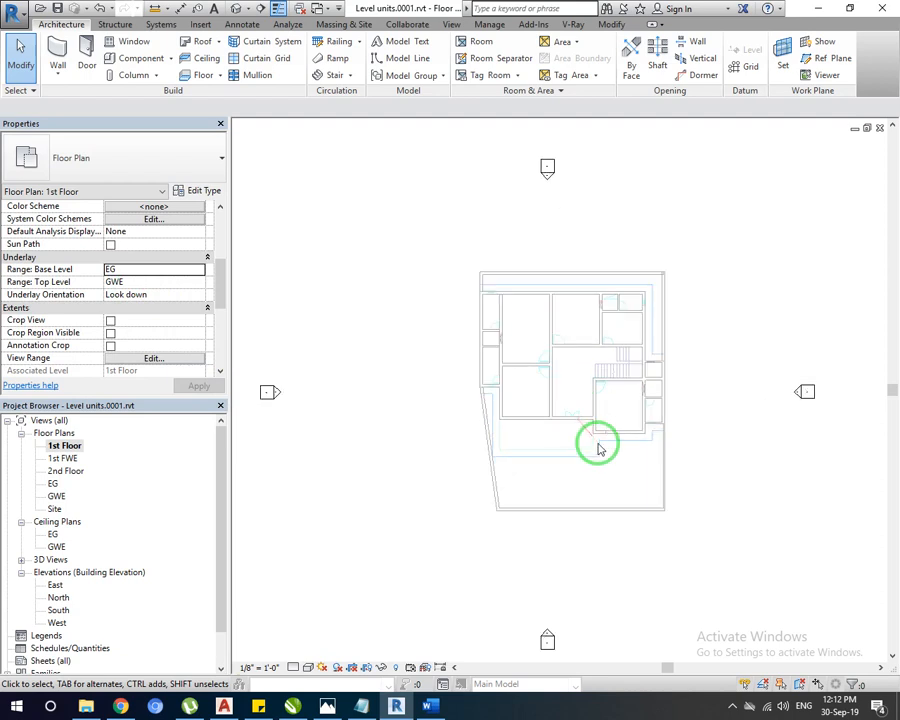
scroll(598, 449, "up", 4)
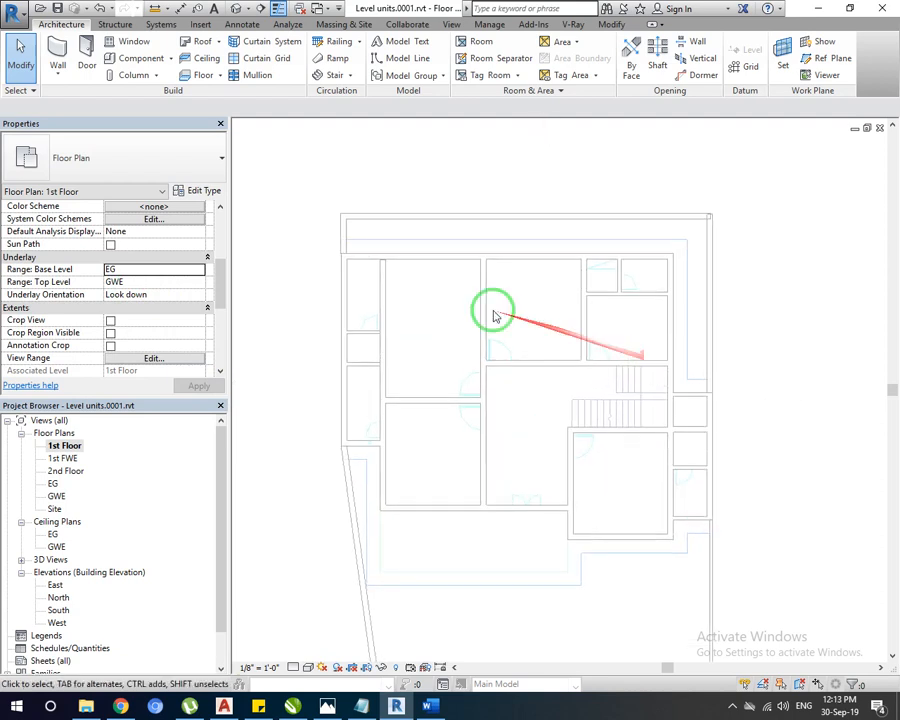
scroll(493, 317, "up", 1)
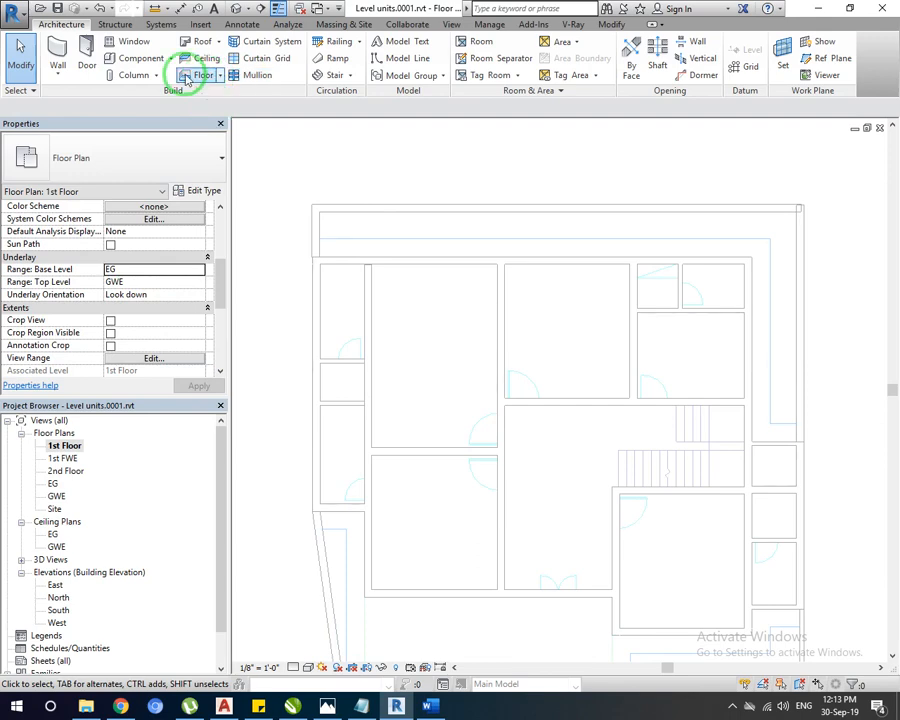
left_click(203, 191)
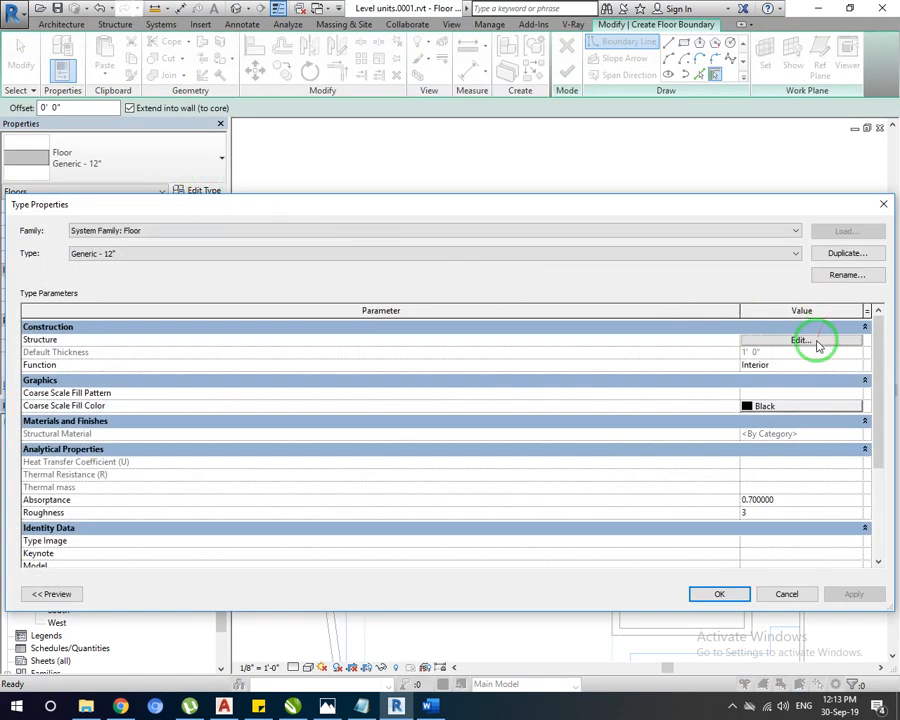
left_click(849, 253)
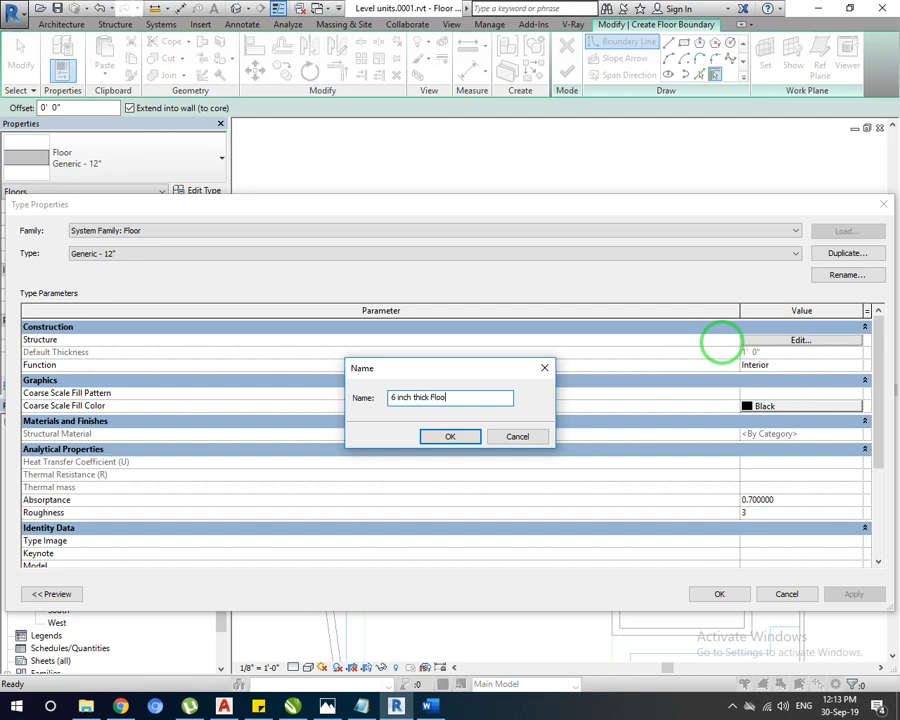
key("Return")
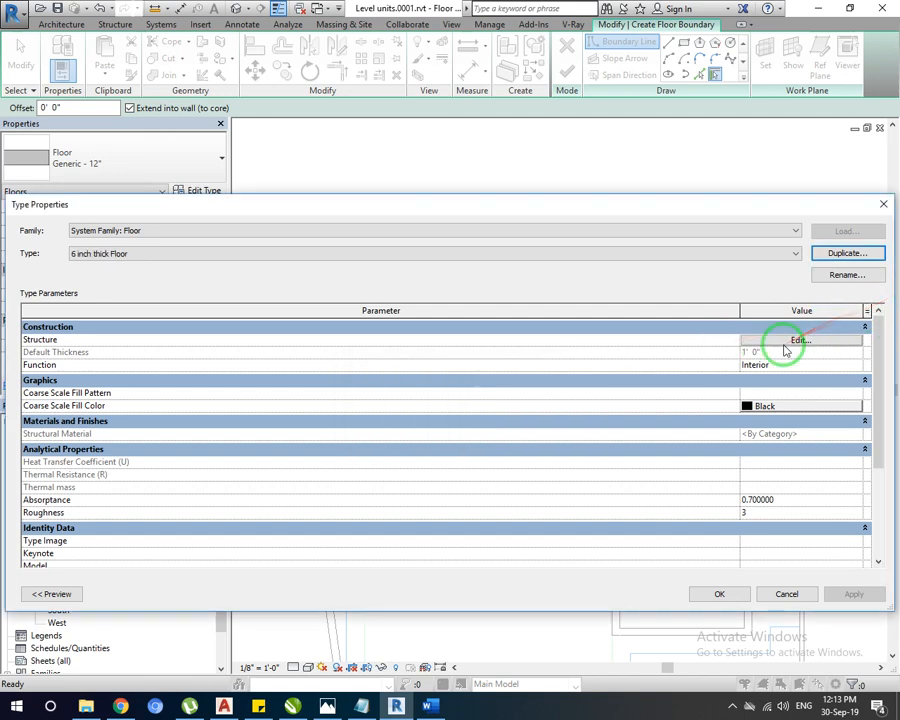
Set the structure layer thickness of the 6 inch thick Floor type to 0' 6" and apply the type.
left_click(797, 341)
left_click(478, 337)
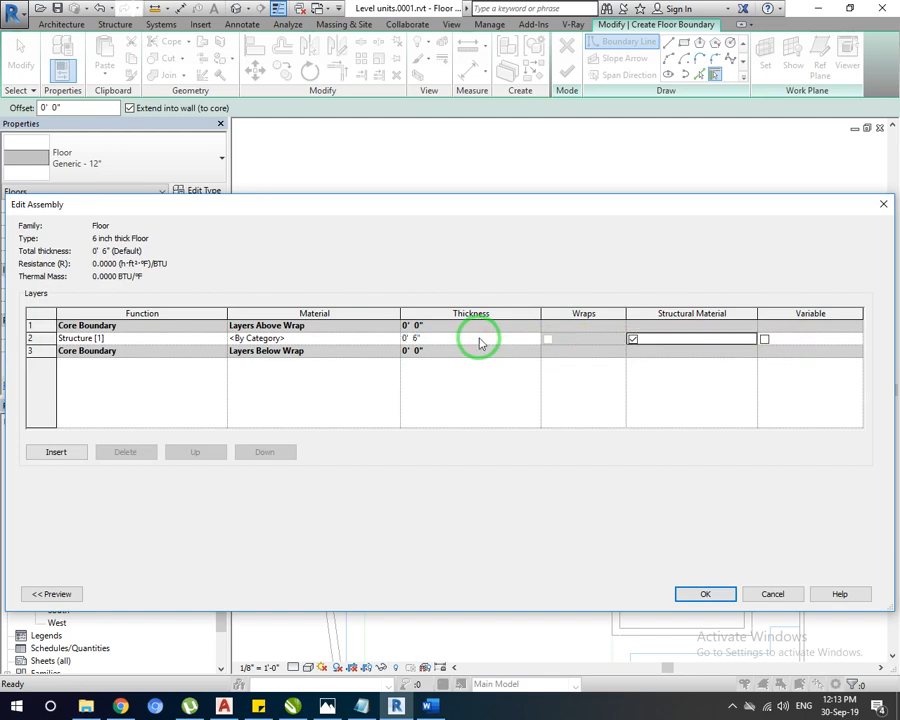
left_click(711, 592)
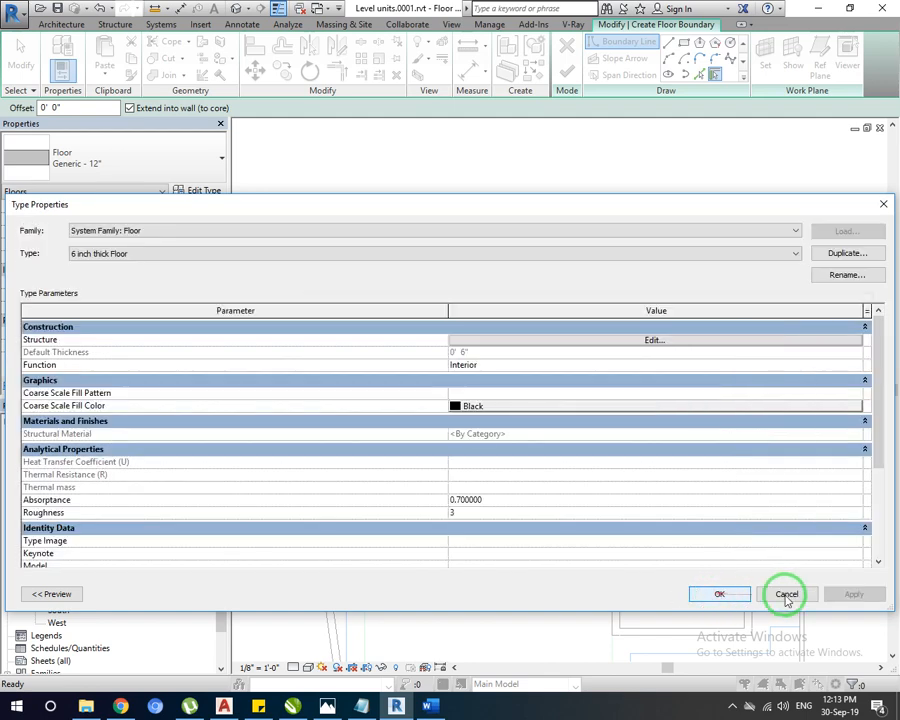
left_click(731, 595)
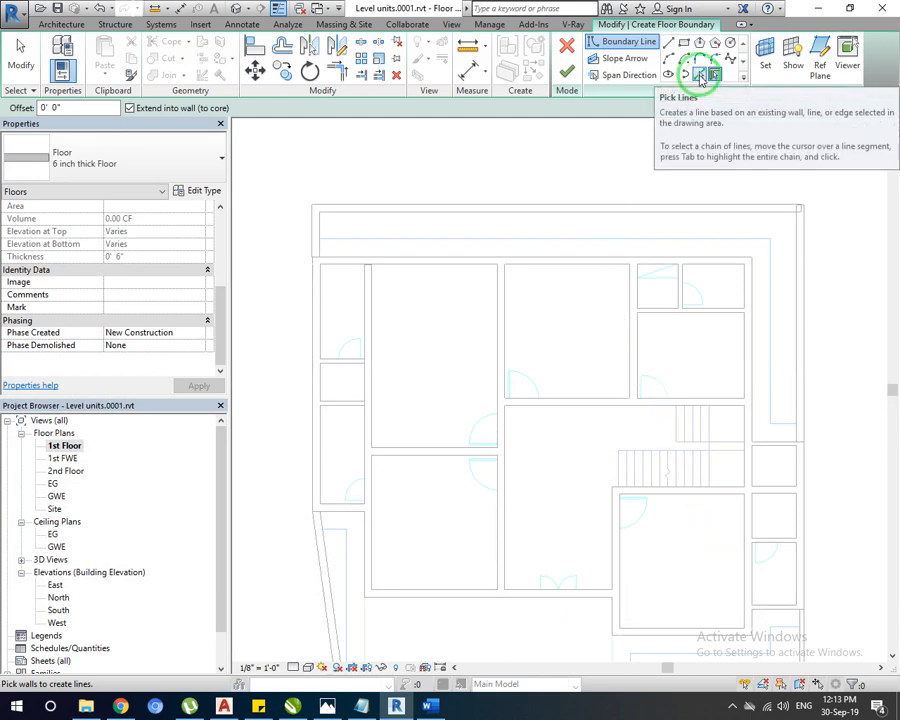
left_click(670, 44)
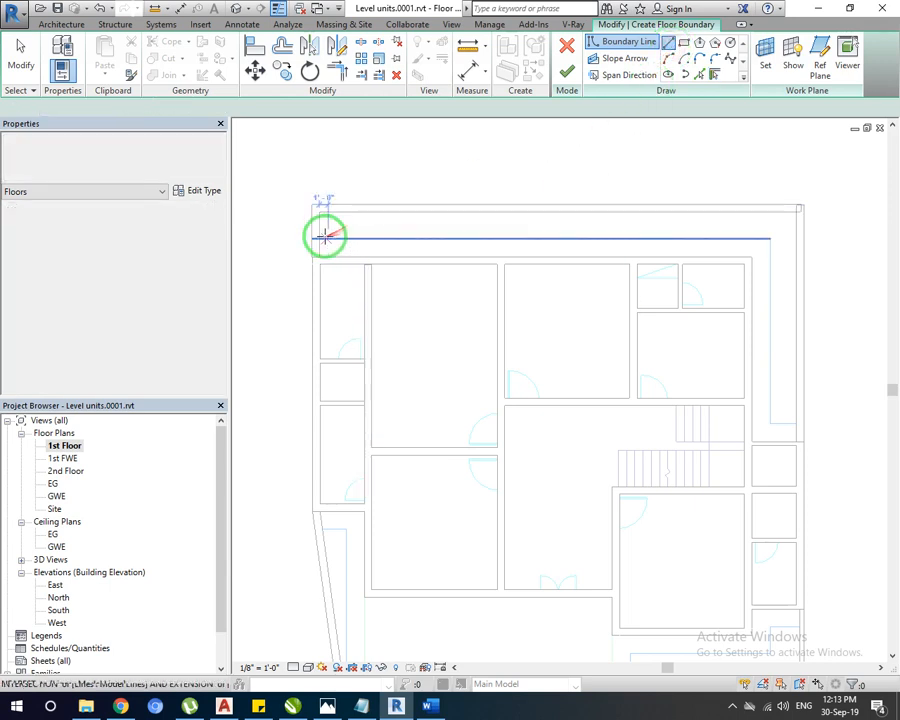
left_click(320, 234)
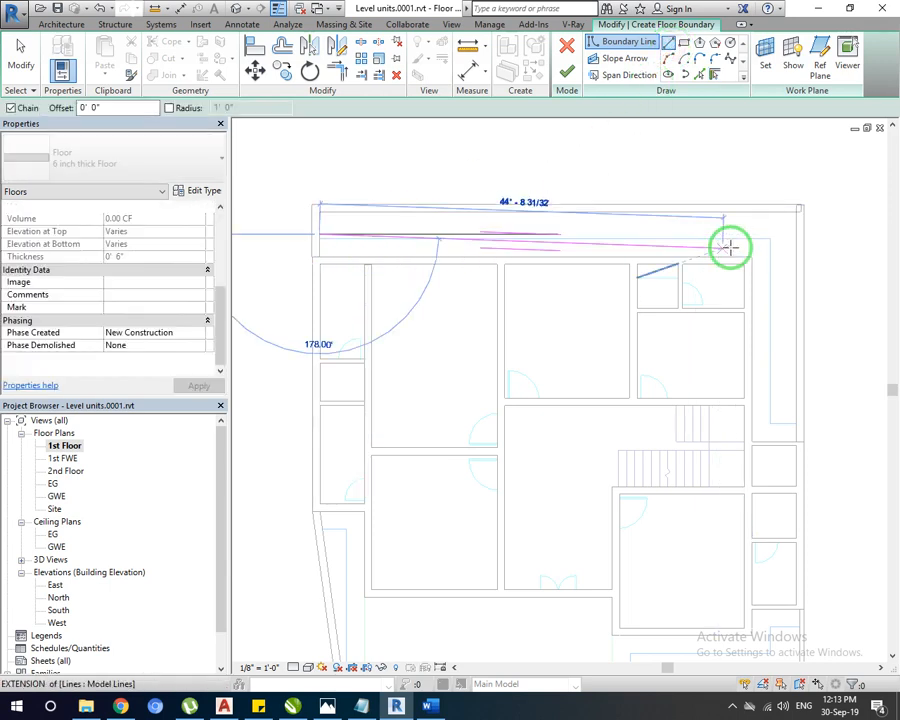
key("Escape")
Pick the rear projection lines, the right-hand jog and the outer edges of both side walls as floor boundary lines.
left_click(699, 73)
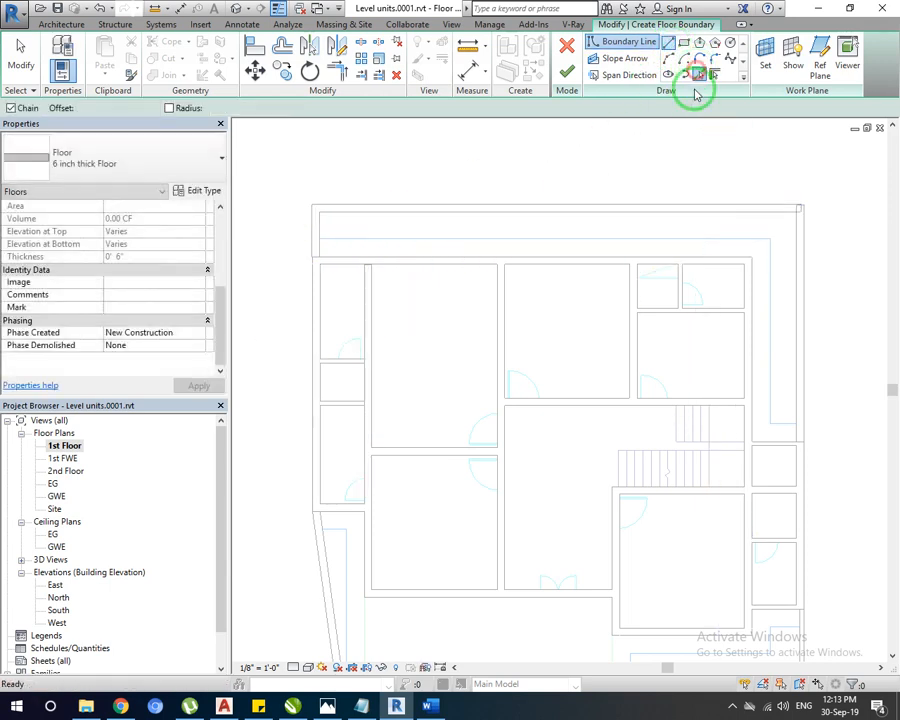
left_click(673, 237)
left_click(769, 276)
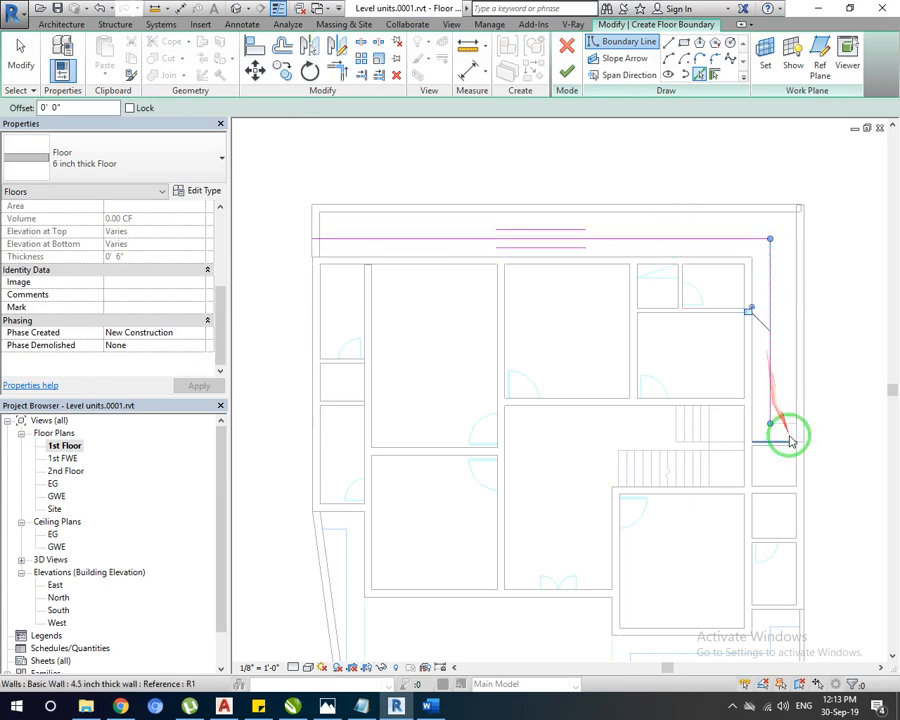
left_click(784, 427)
middle_click_drag(689, 447, 675, 344)
left_click(311, 219)
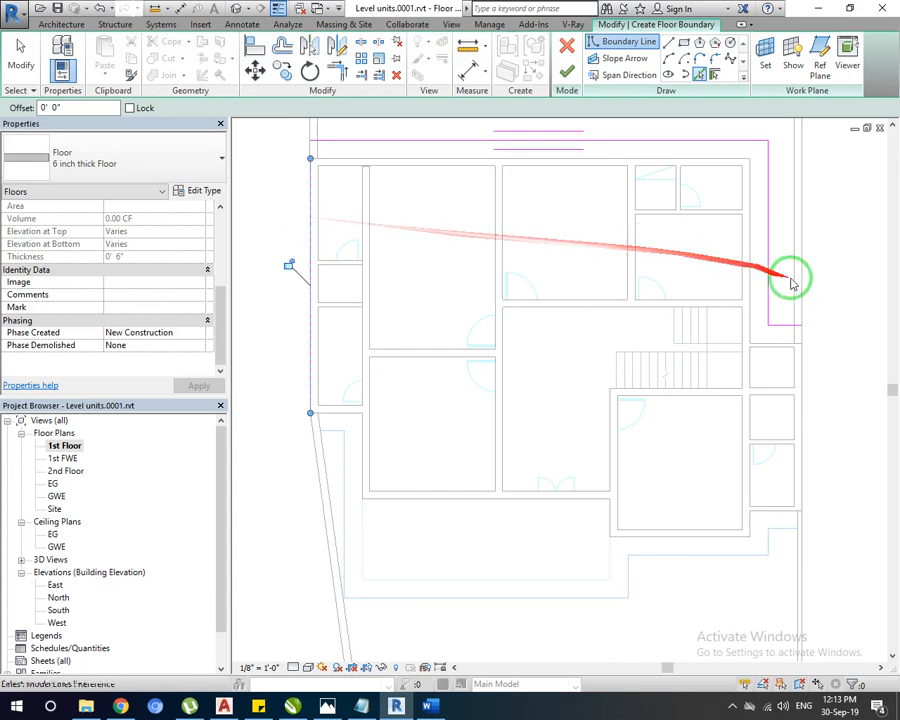
middle_click_drag(802, 350, 625, 150)
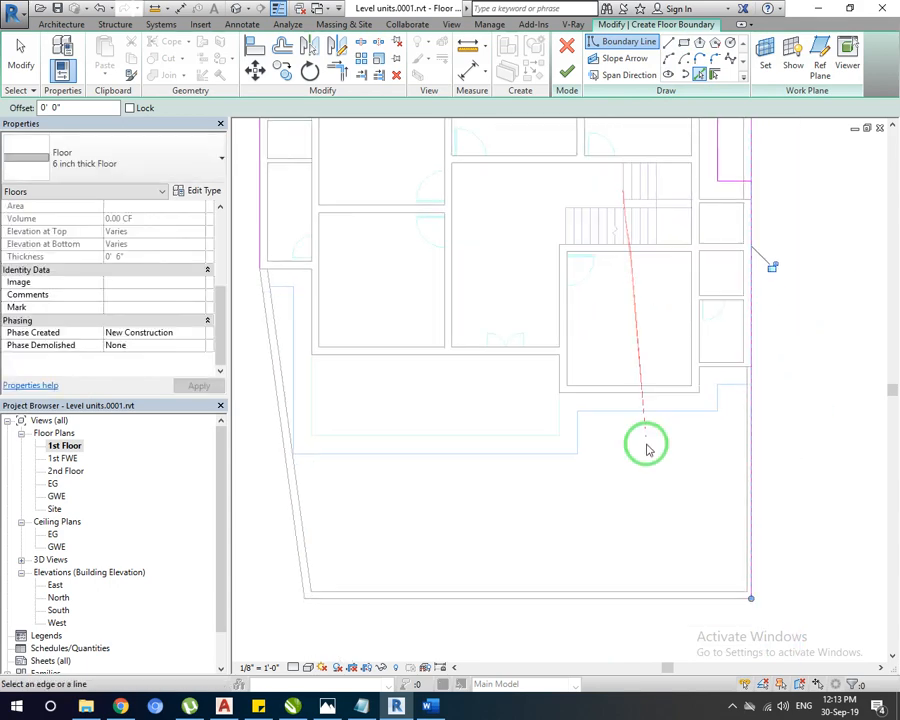
Pick the stepped front projection lines and the slanted boundary wall's outer edge as floor boundary lines.
left_click(733, 385)
left_click(717, 398)
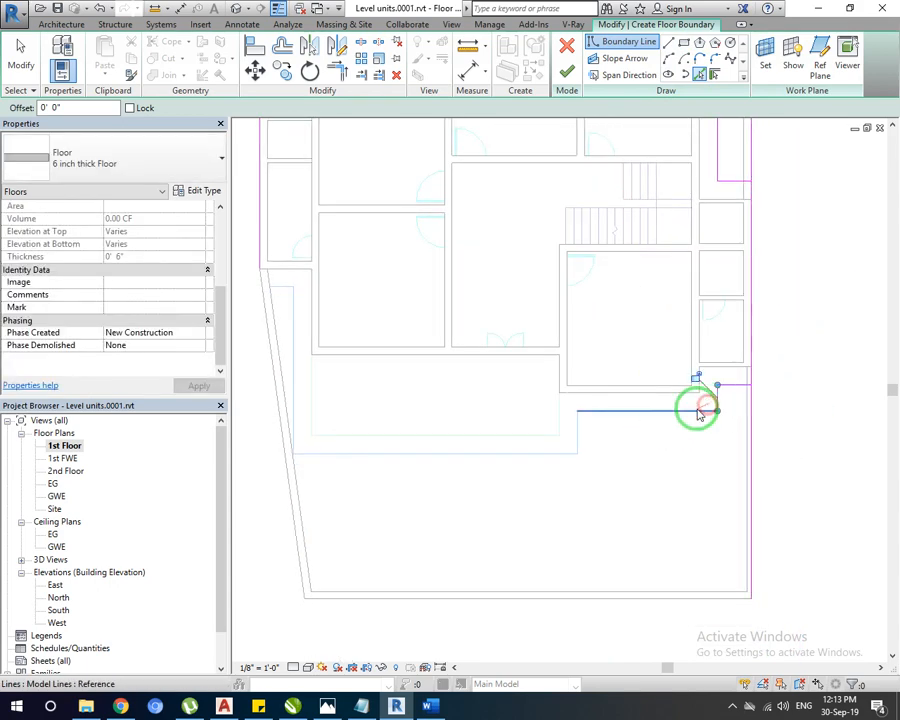
left_click(693, 410)
left_click(577, 434)
left_click(532, 455)
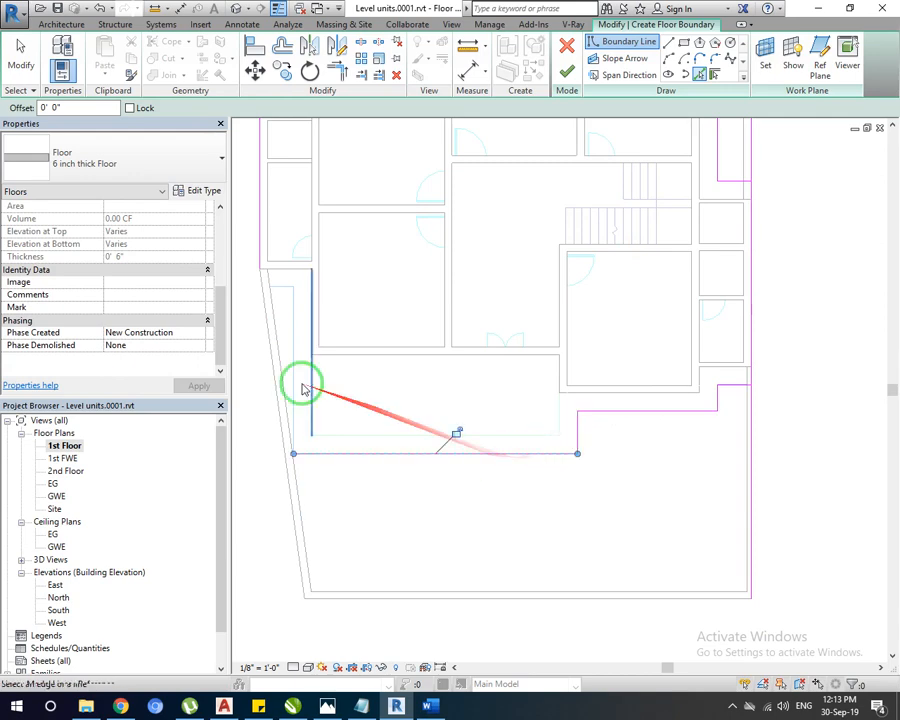
left_click(301, 386)
left_click(277, 286)
middle_click_drag(298, 322, 325, 372)
left_click(289, 361)
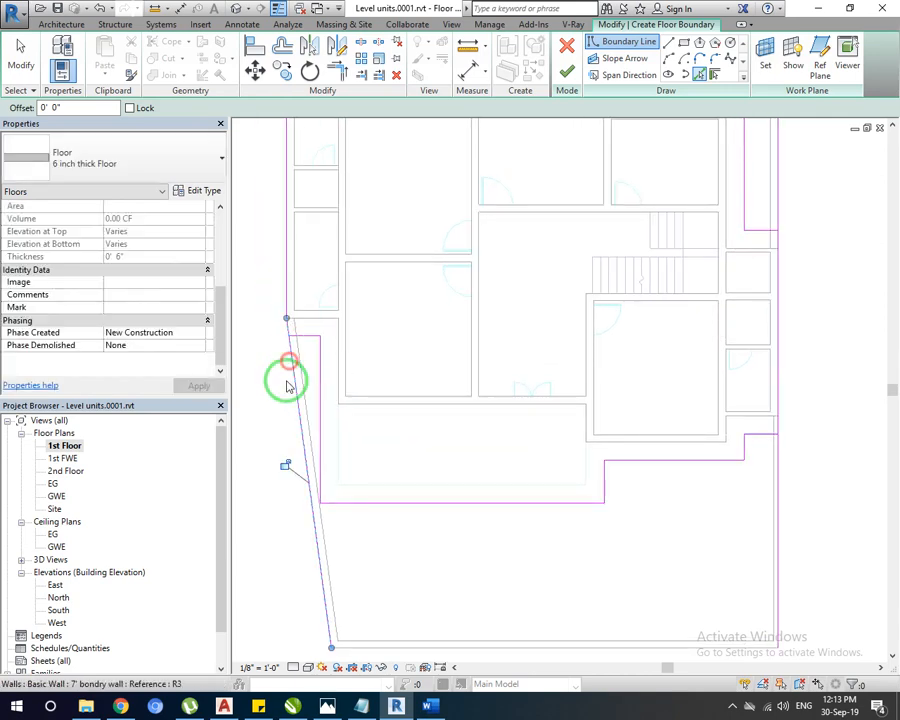
Trim the slanted boundary line to a corner with the short projection line beside the house's front-left corner.
left_click(337, 72)
scroll(292, 316, "up", 3)
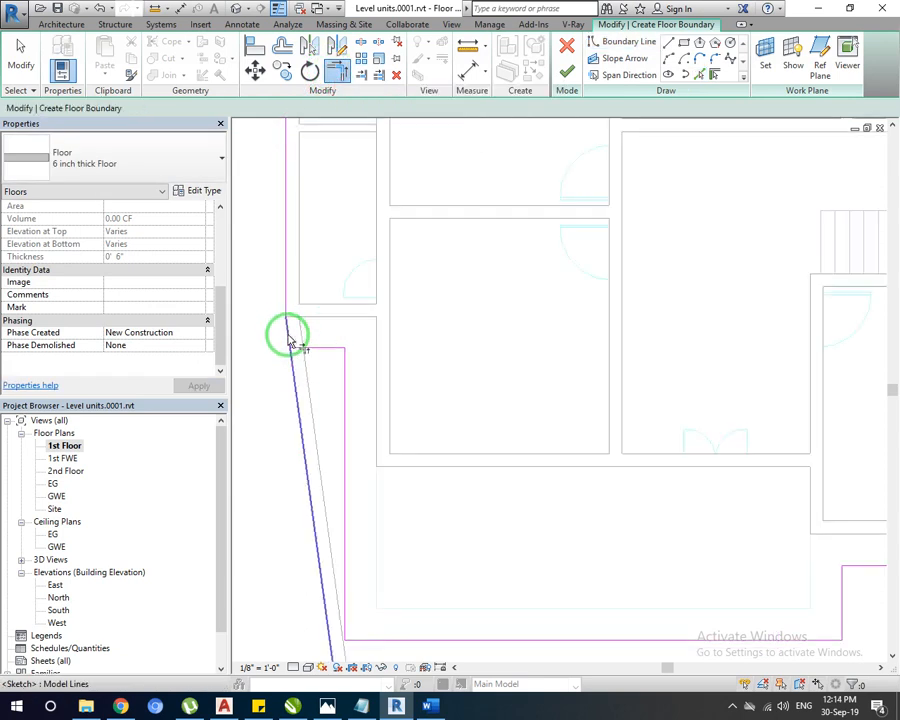
left_click(312, 362)
left_click(316, 349)
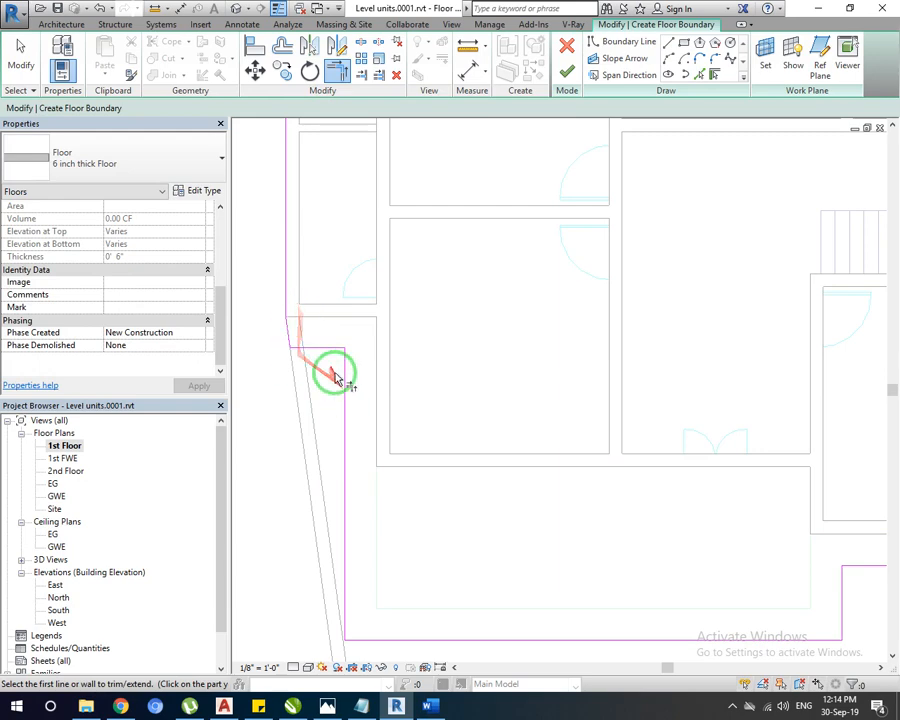
Trim the right side line to its front and rear jogs, close the rear-left corner, and finish the floor boundary.
scroll(335, 376, "down", 3)
scroll(708, 458, "up", 3)
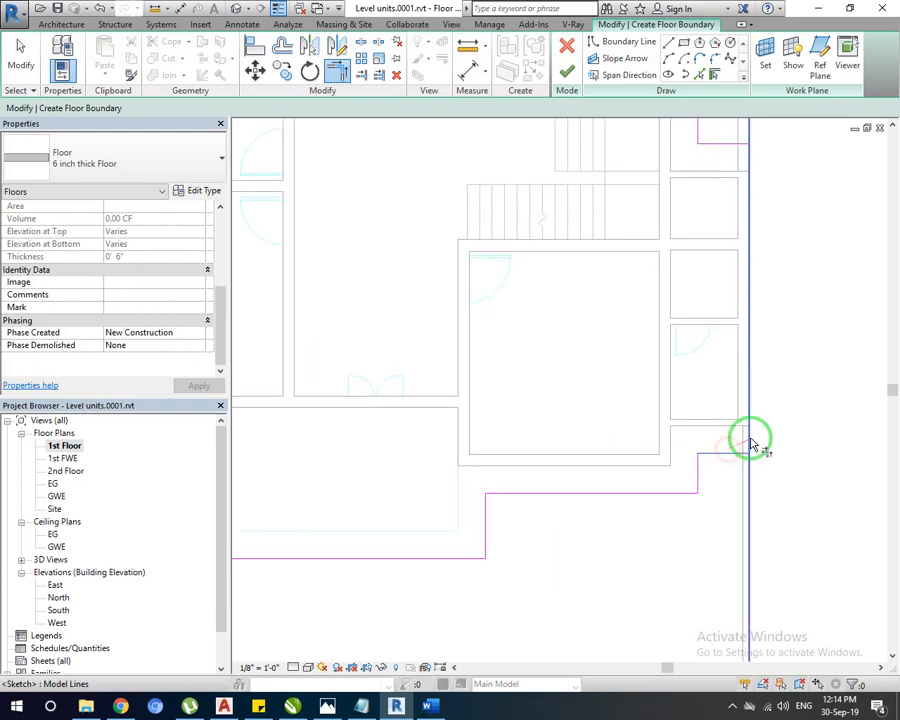
scroll(752, 452, "down", 3)
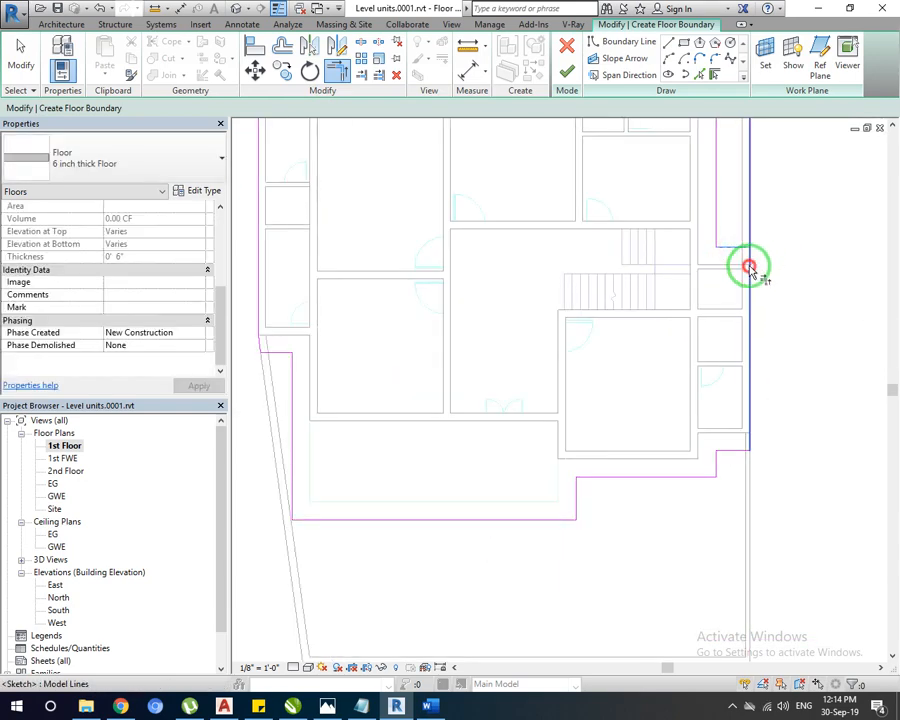
middle_click_drag(747, 263, 621, 556)
scroll(660, 423, "down", 2)
middle_click_drag(438, 395, 514, 381)
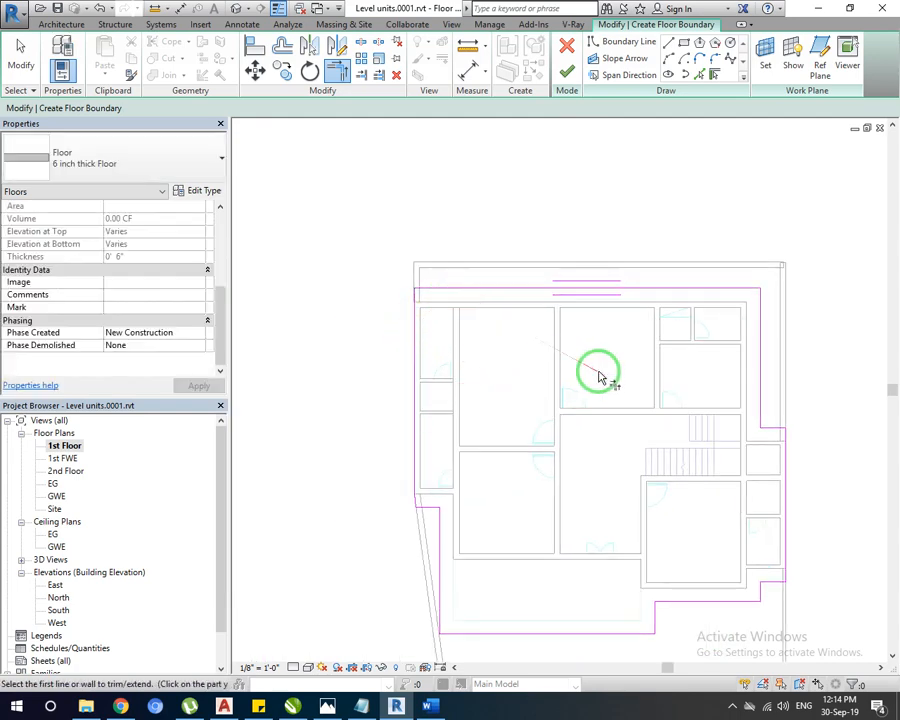
scroll(597, 370, "down", 2)
scroll(590, 350, "up", 2)
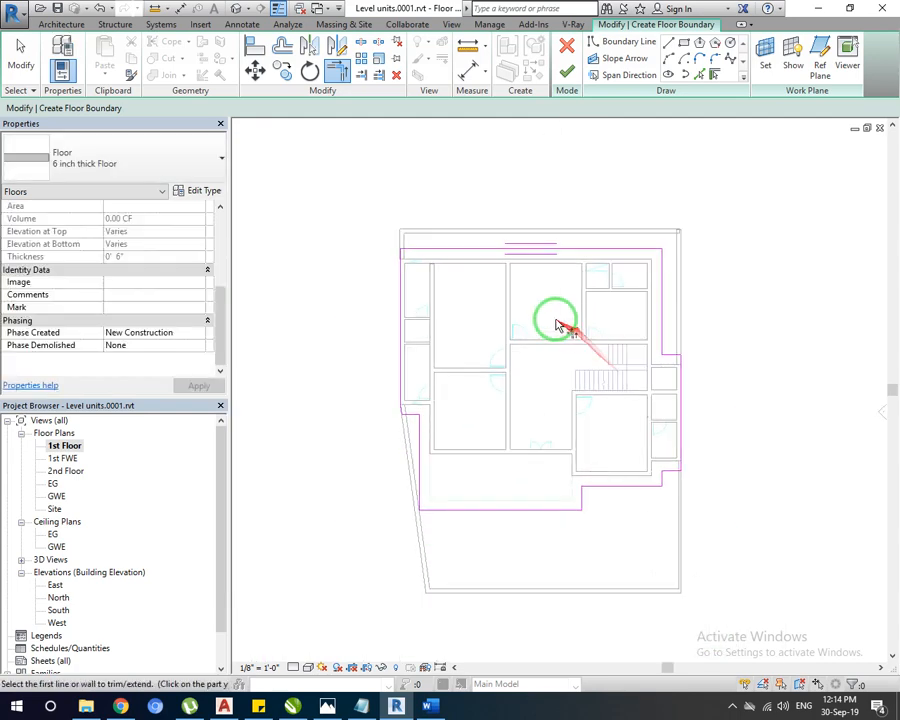
left_click(568, 74)
Select the new floor slab, examine it in the default 3D view, and return to the 1st Floor plan.
left_click(679, 297)
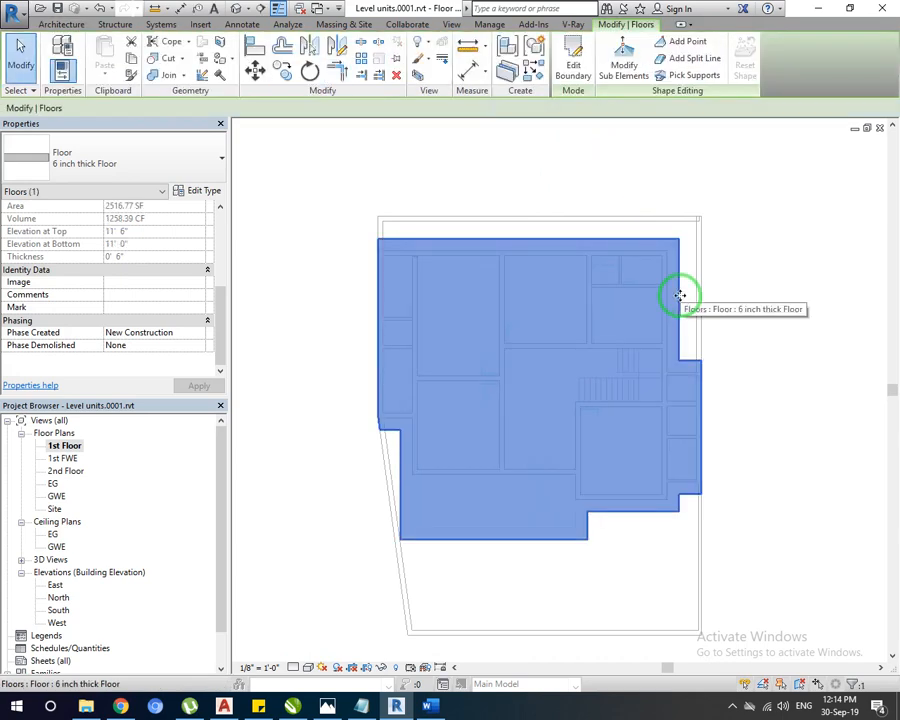
left_click(234, 8)
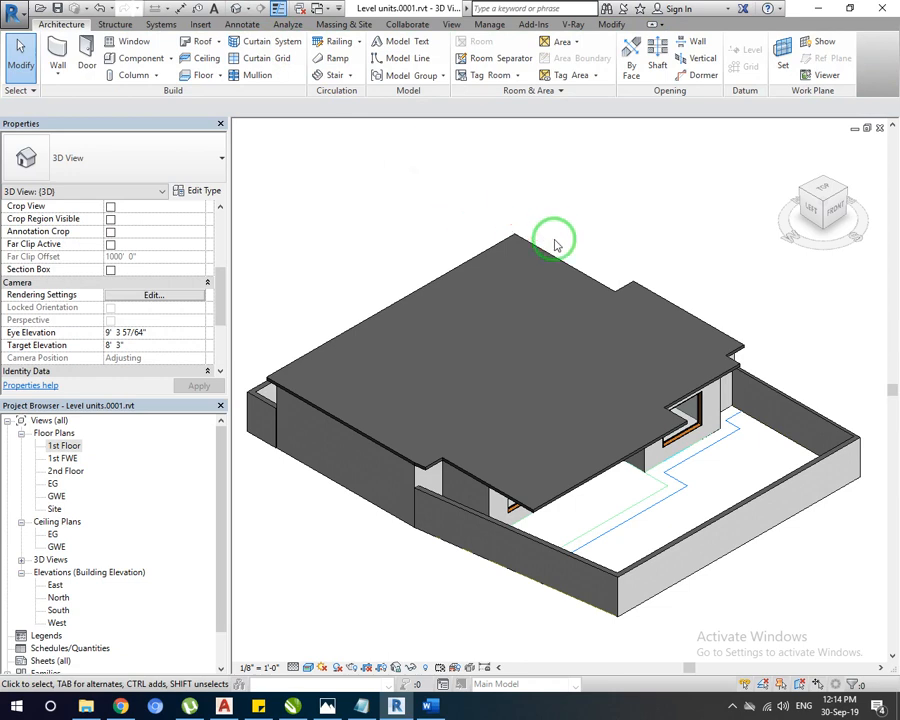
double_click(68, 446)
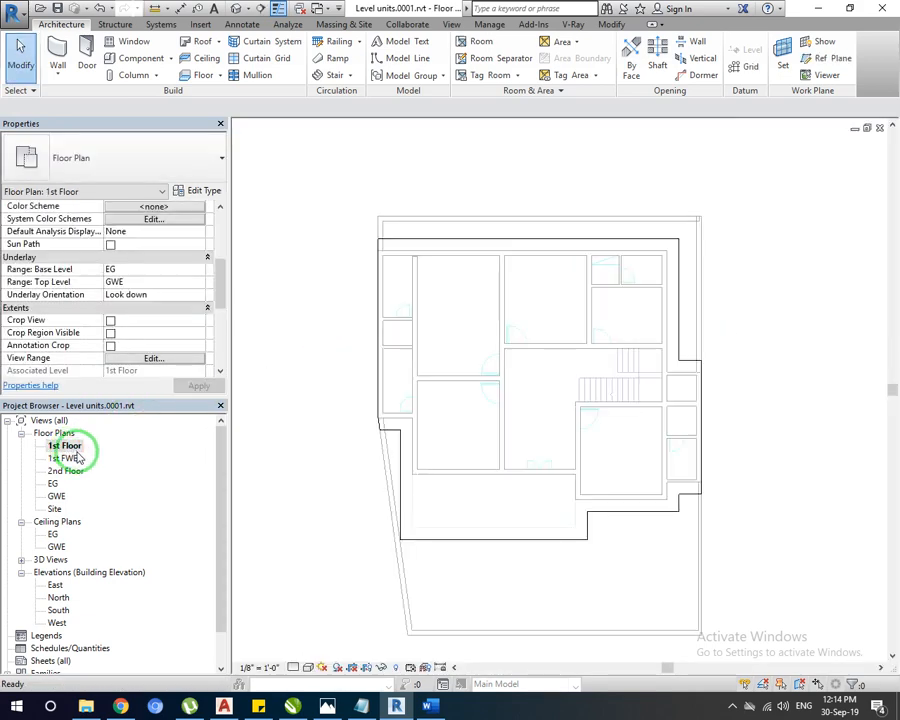
Open the EG floor plan and select all house elements from the rear rooms to the varandah, leaving out the boundary walls.
left_click(56, 485)
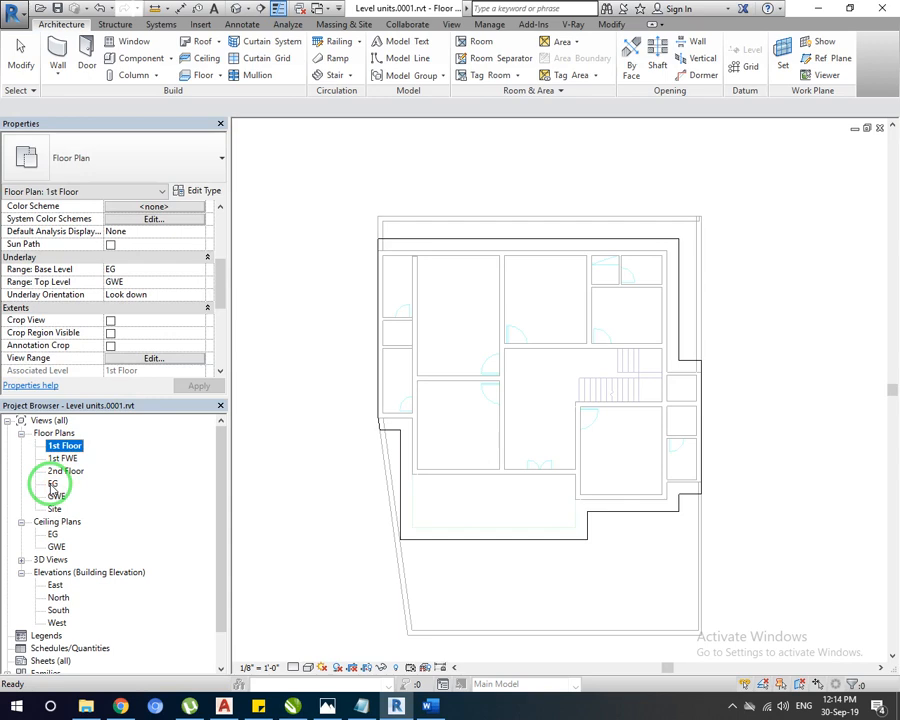
double_click(53, 485)
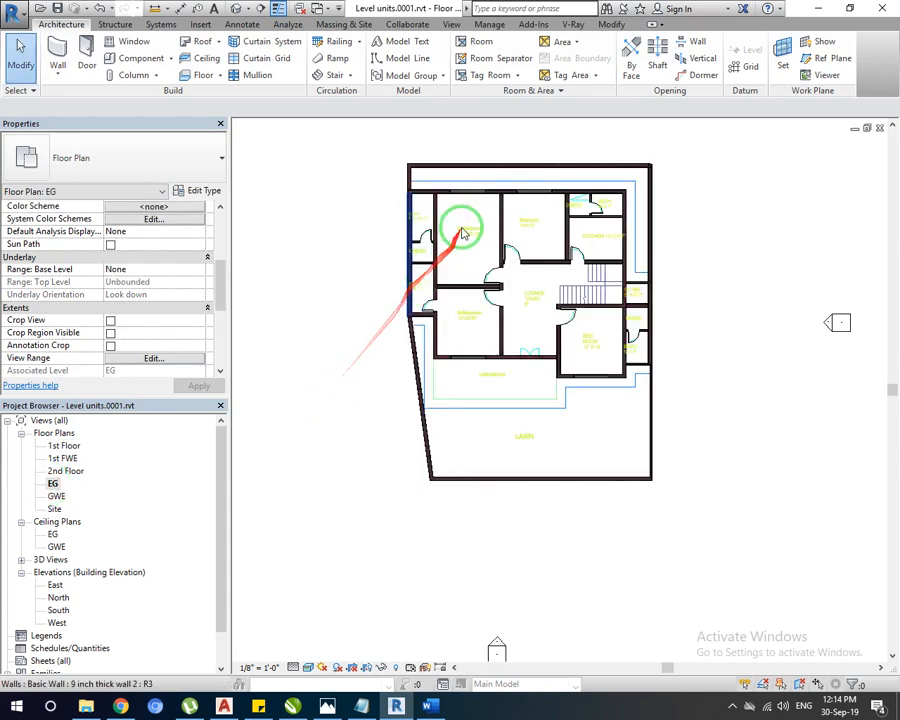
left_click_drag(360, 191, 689, 412)
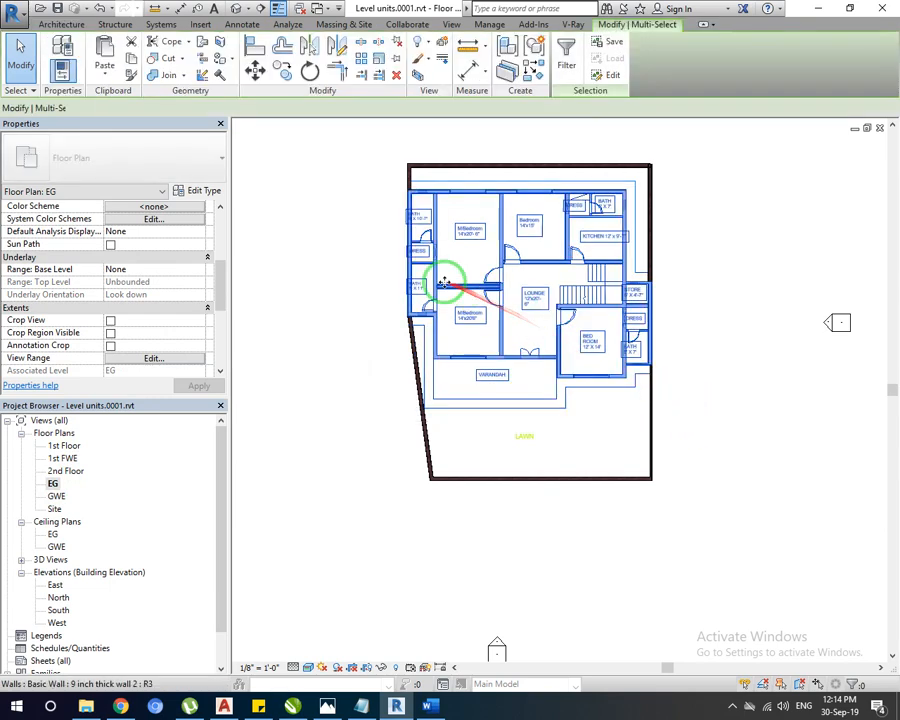
left_click(338, 234)
left_click_drag(355, 176, 733, 408)
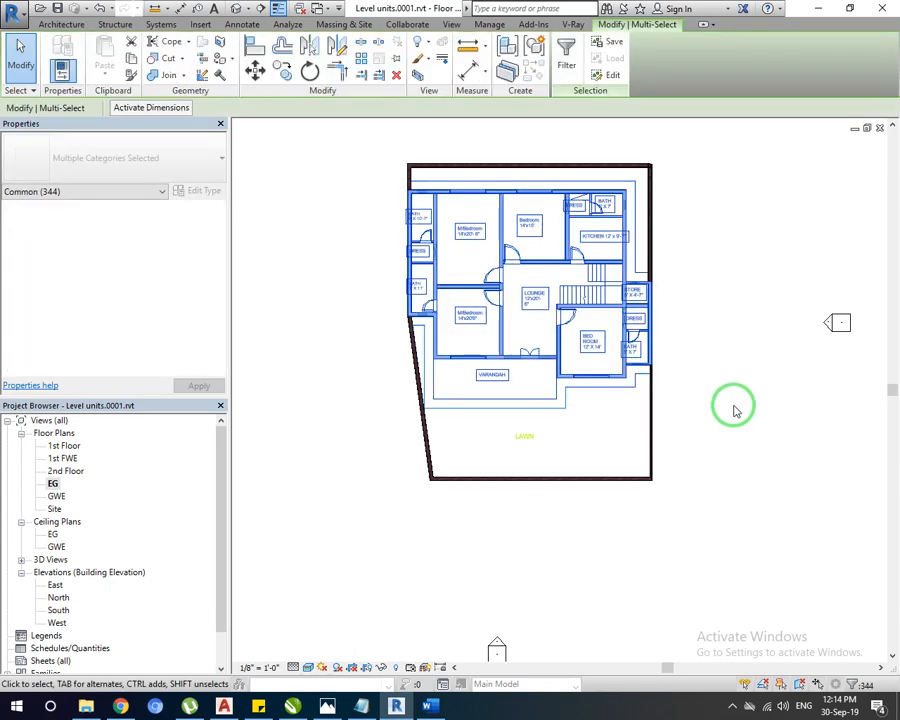
Copy the selected ground-floor house elements and paste them aligned to the selected view Floor Plan: 1st Floor.
left_click(154, 62)
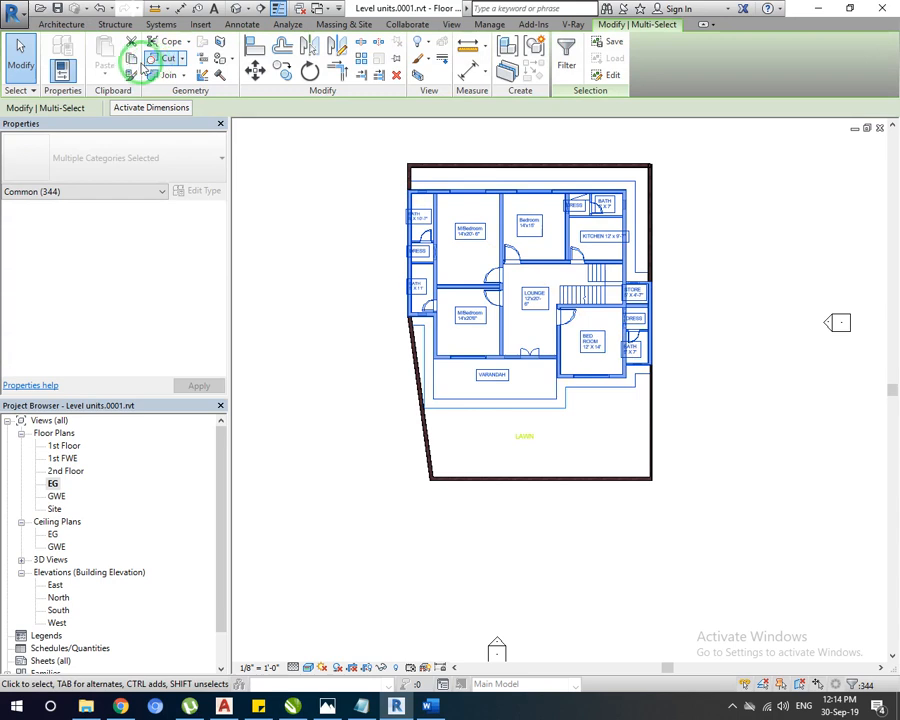
left_click(131, 62)
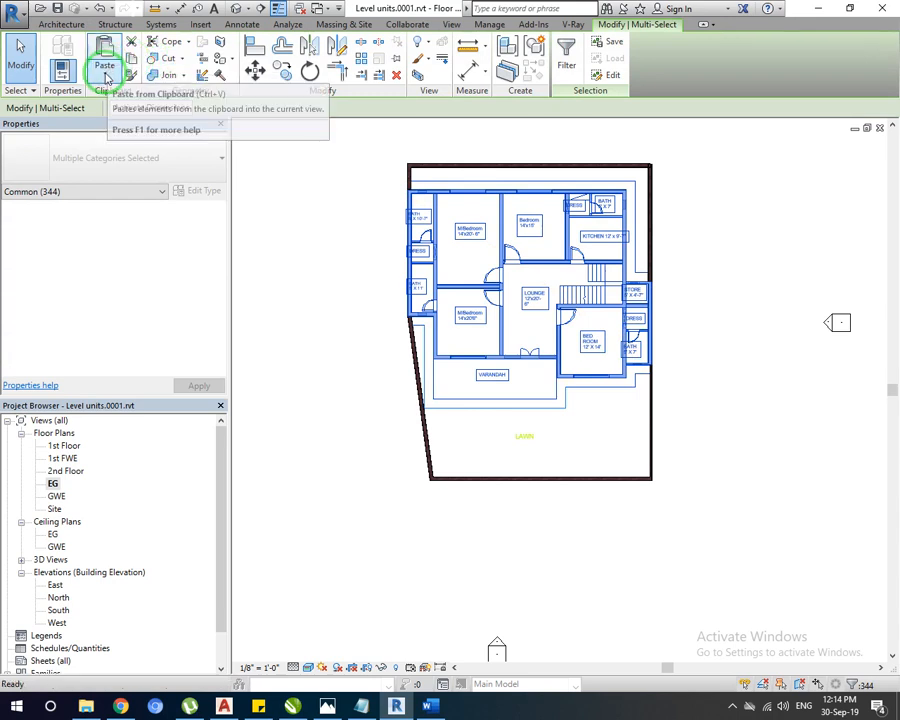
left_click(106, 78)
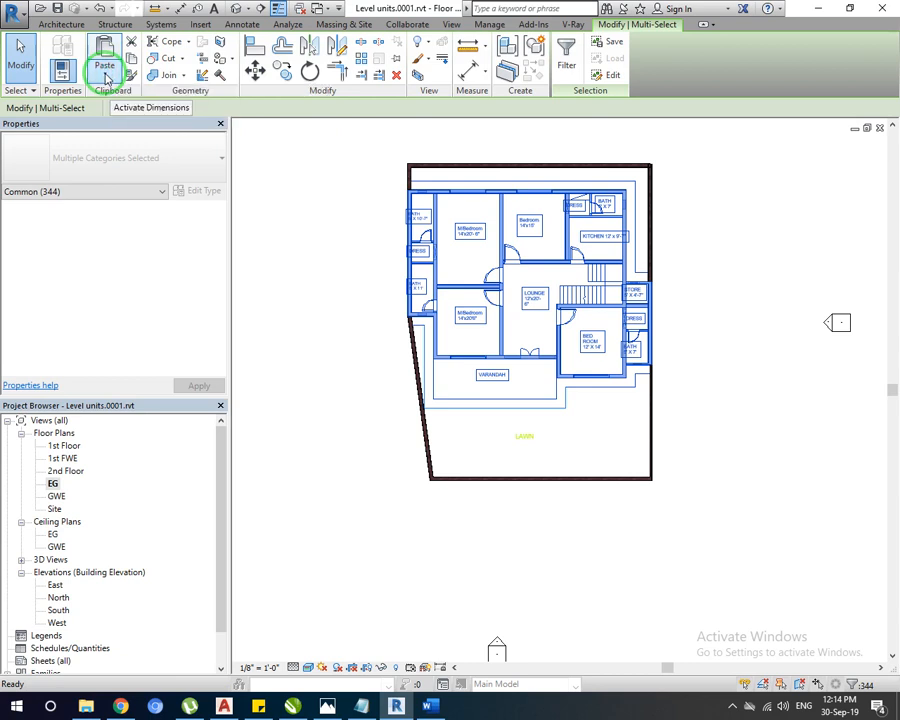
left_click(106, 78)
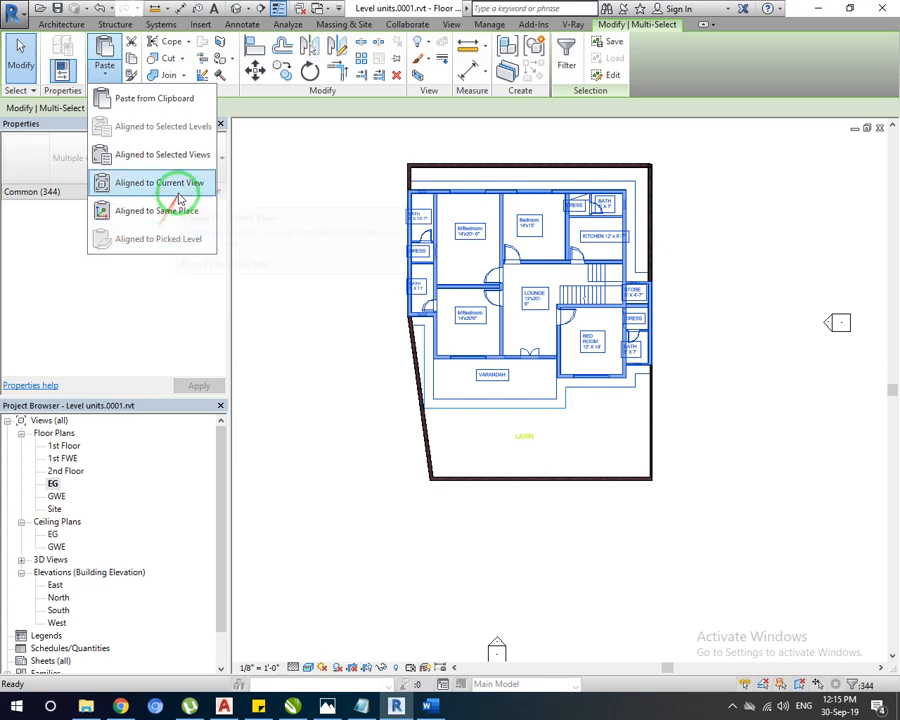
left_click(145, 156)
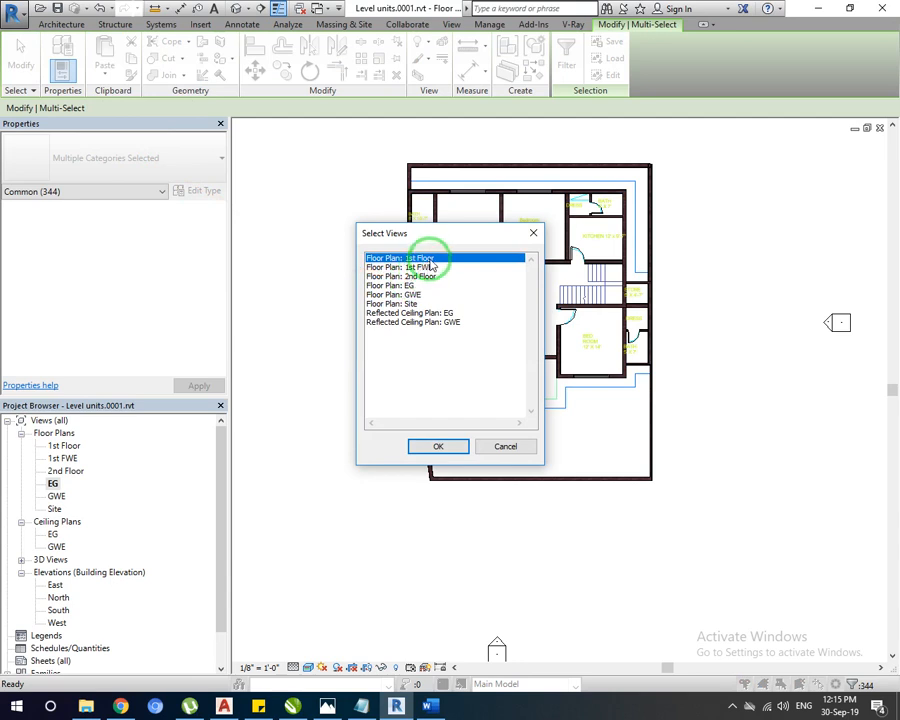
left_click(438, 446)
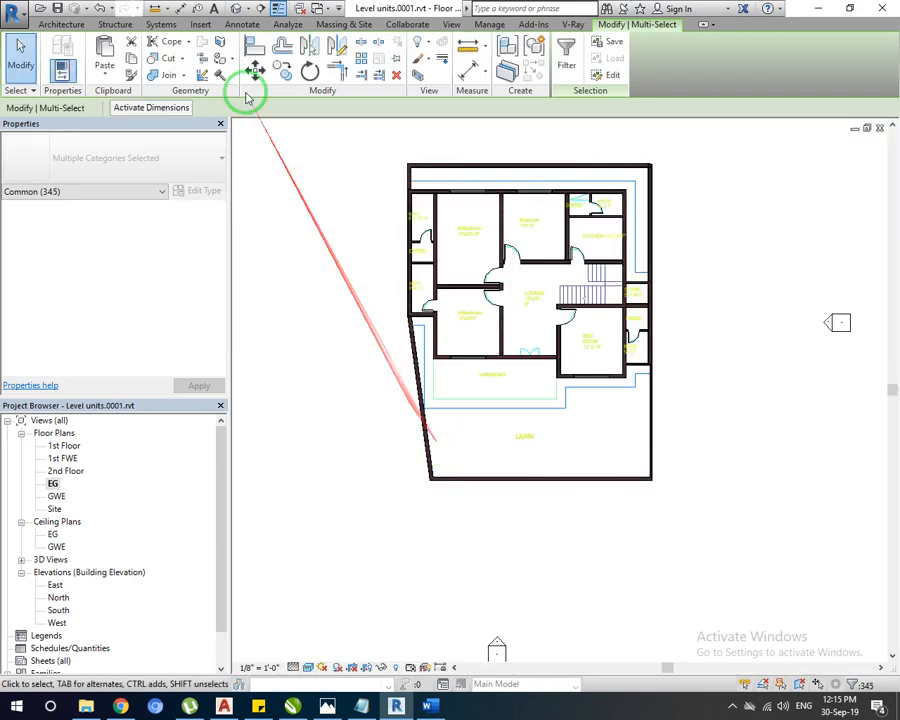
Examine the pasted upper storey in the default 3D view, and return to the EG floor plan.
left_click(236, 9)
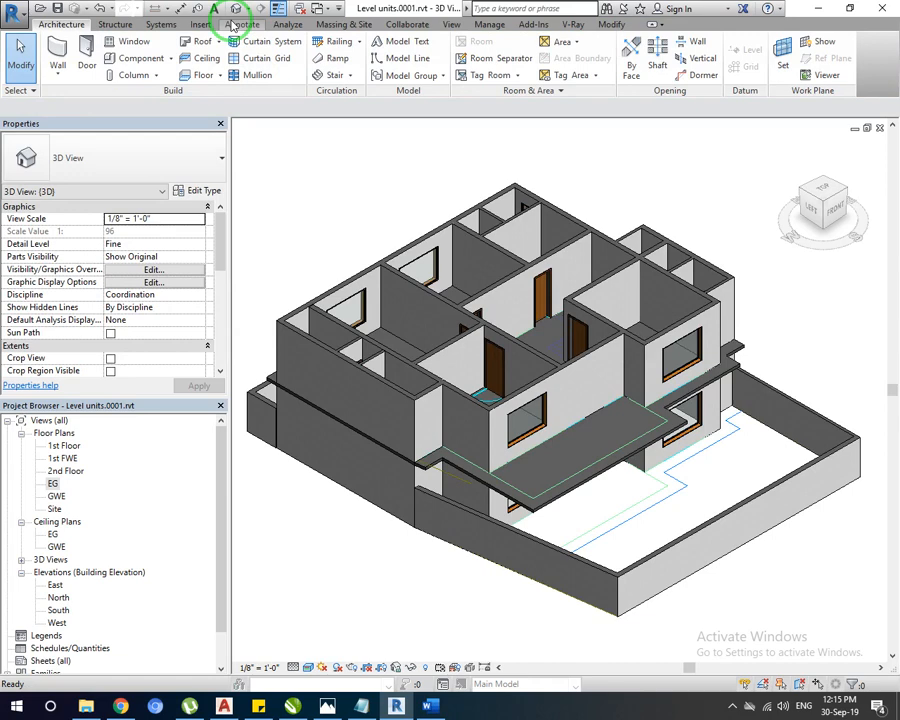
double_click(53, 484)
scroll(516, 348, "down", 6)
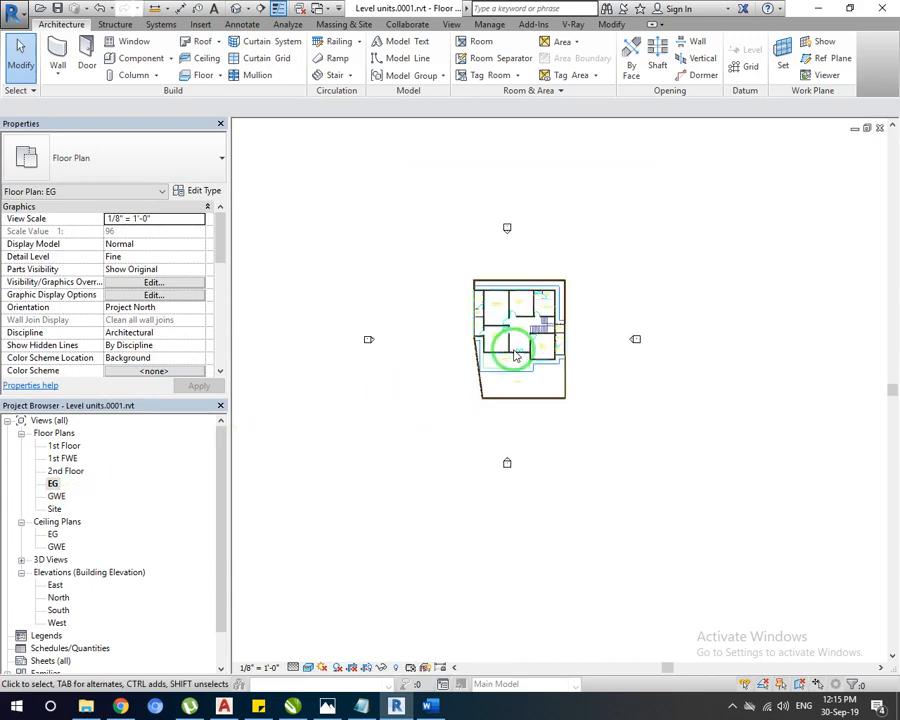
Open the 1st Floor plan and compare the imported first-floor reference drawing with the pasted house layout.
double_click(63, 446)
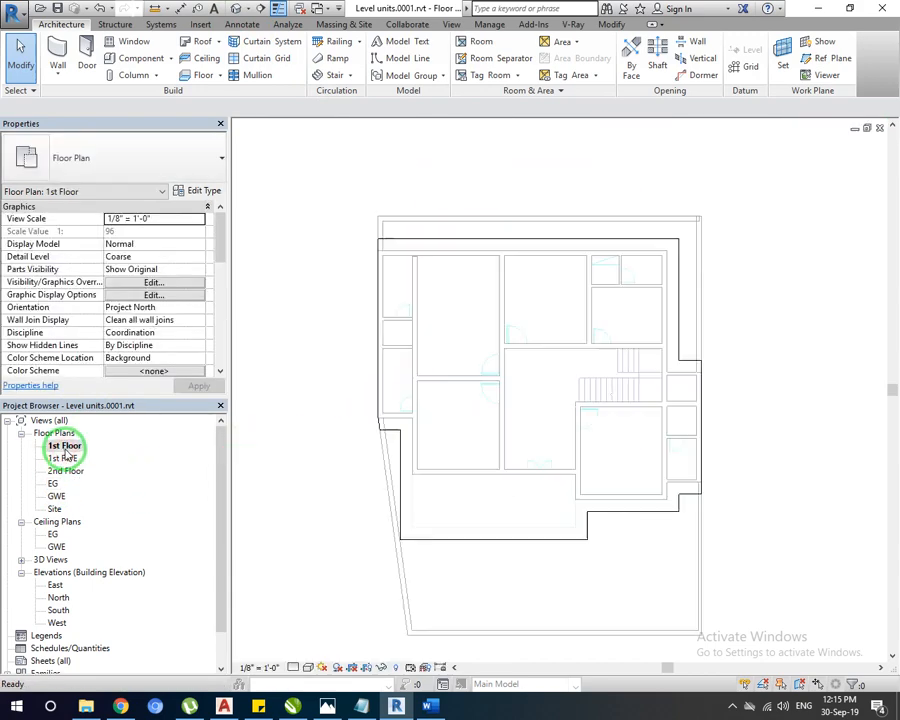
scroll(499, 482, "down", 3)
scroll(499, 482, "down", 4)
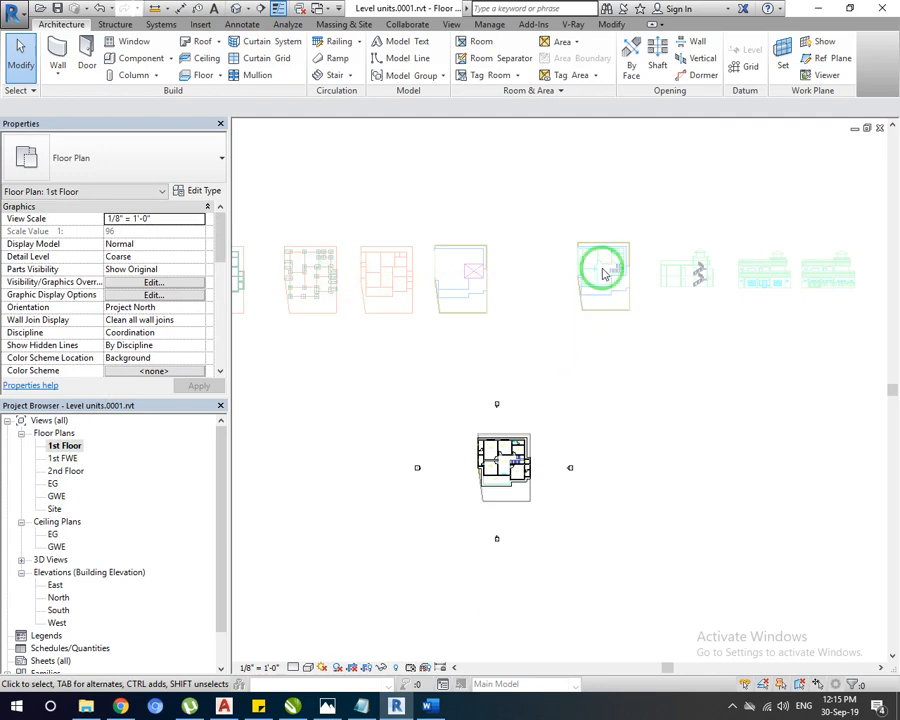
middle_click_drag(441, 291, 588, 322)
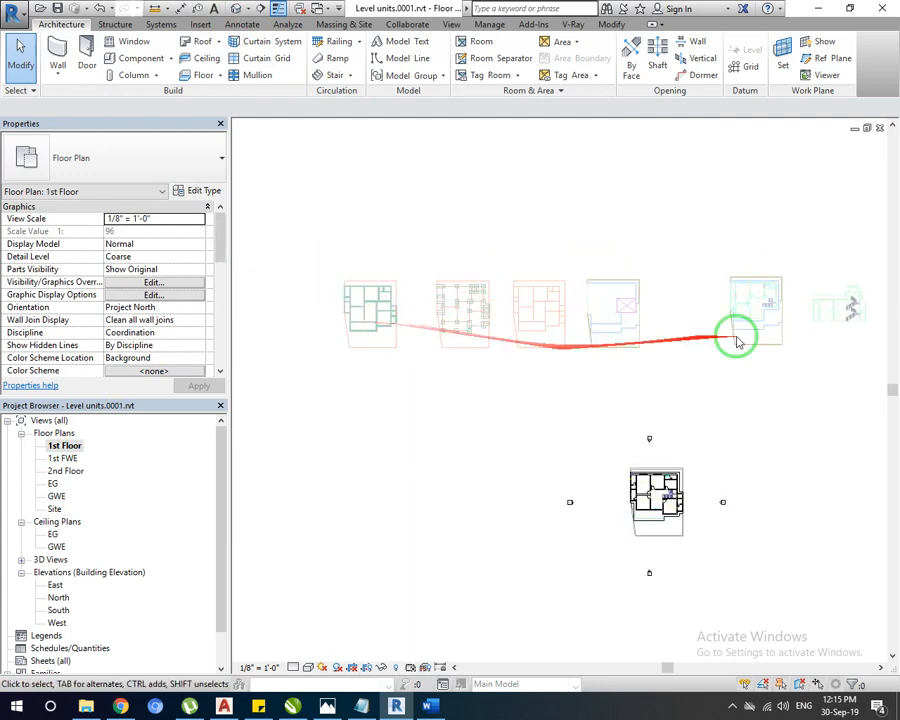
scroll(785, 316, "up", 2)
scroll(780, 308, "up", 5)
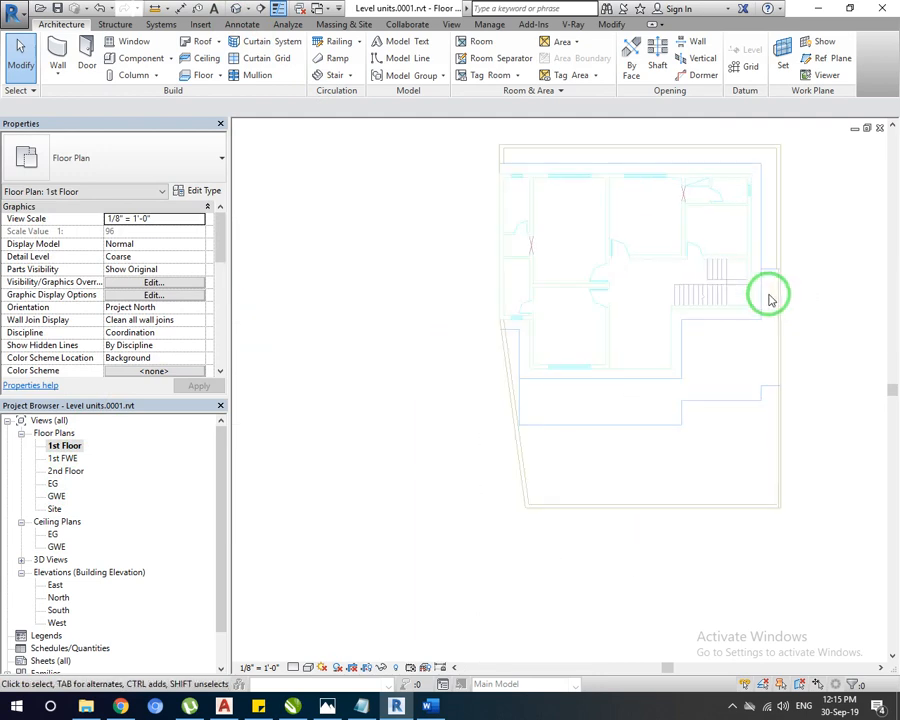
middle_click_drag(770, 296, 685, 392)
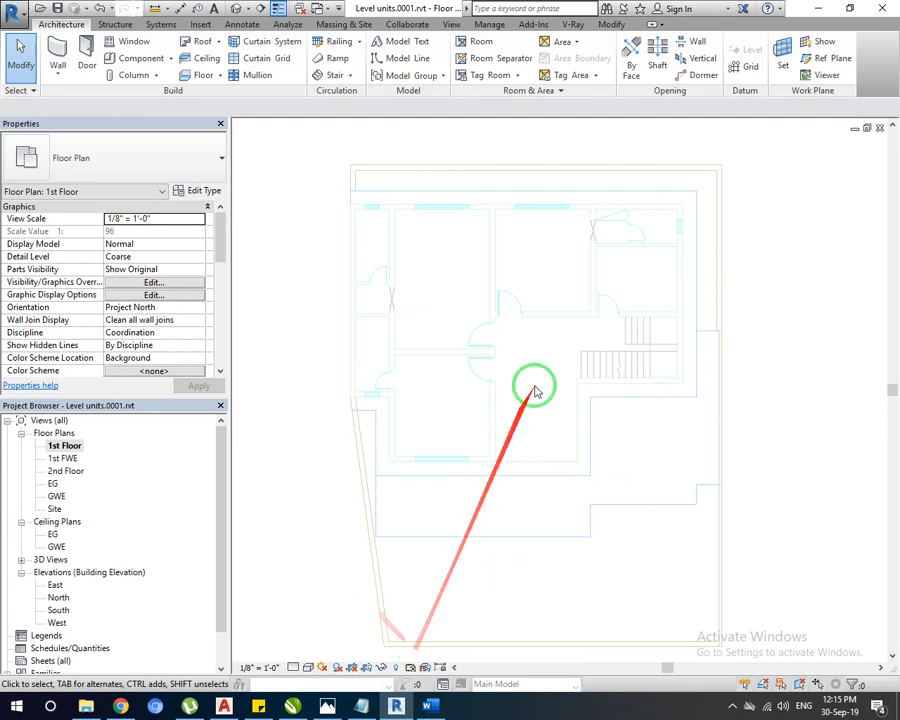
scroll(534, 392, "down", 3)
scroll(535, 391, "down", 4)
middle_click_drag(404, 614, 430, 535)
scroll(430, 535, "up", 8)
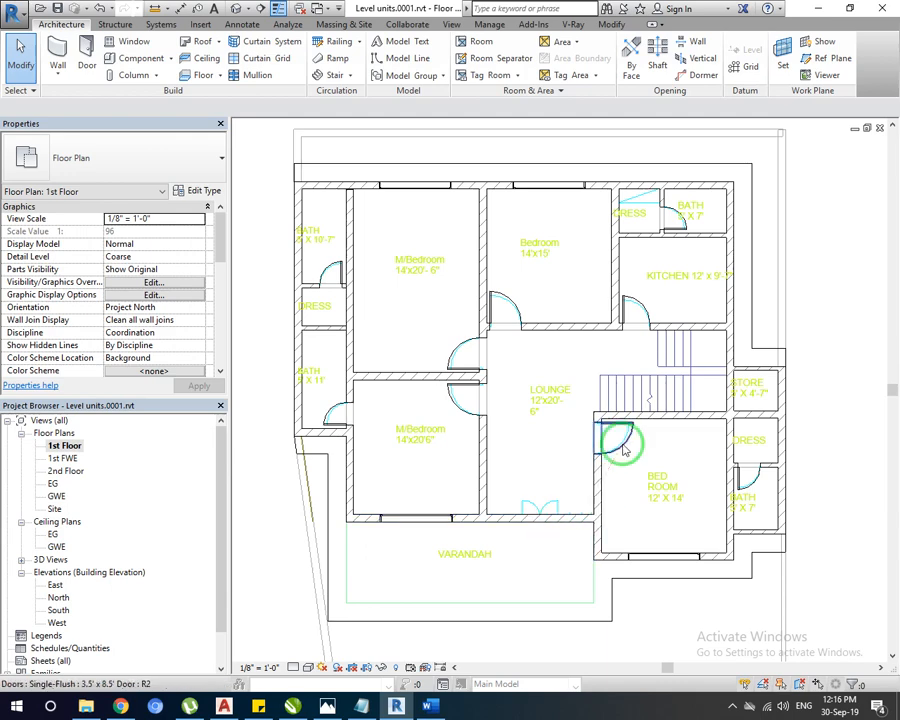
Delete the door of the 12' x 14' front bedroom and its lounge-side, front and dress/bath-side walls.
left_click(623, 450)
key("Escape")
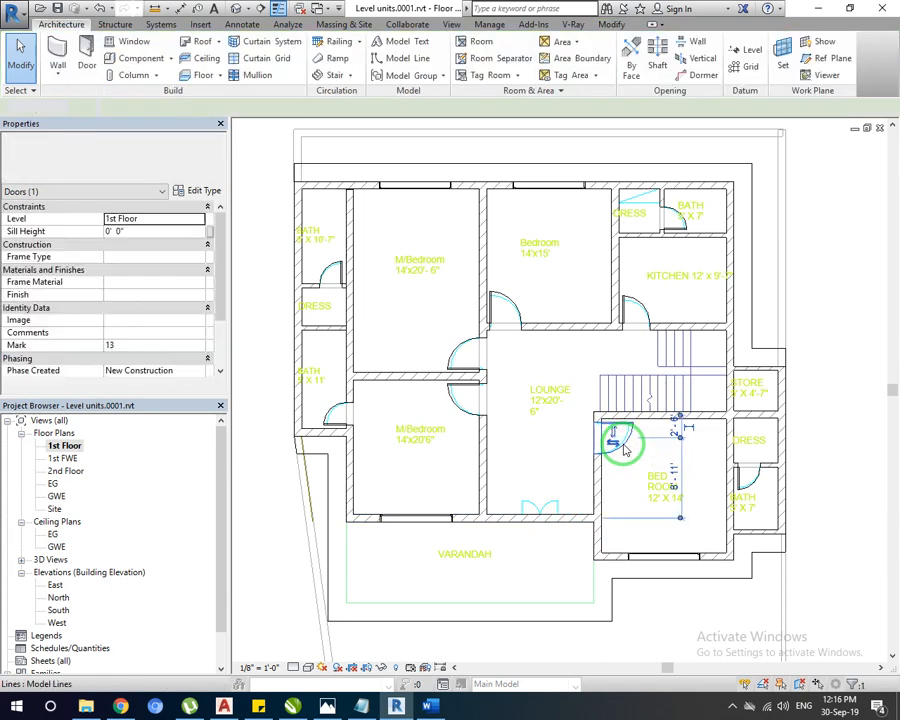
left_click(596, 480)
key("Escape")
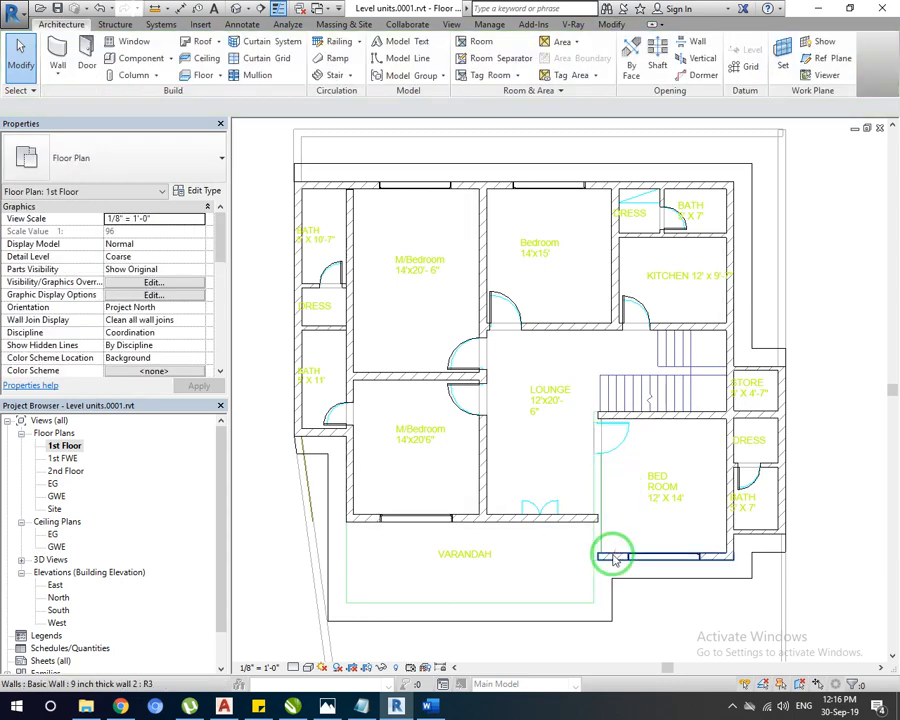
left_click(636, 553)
key("Escape")
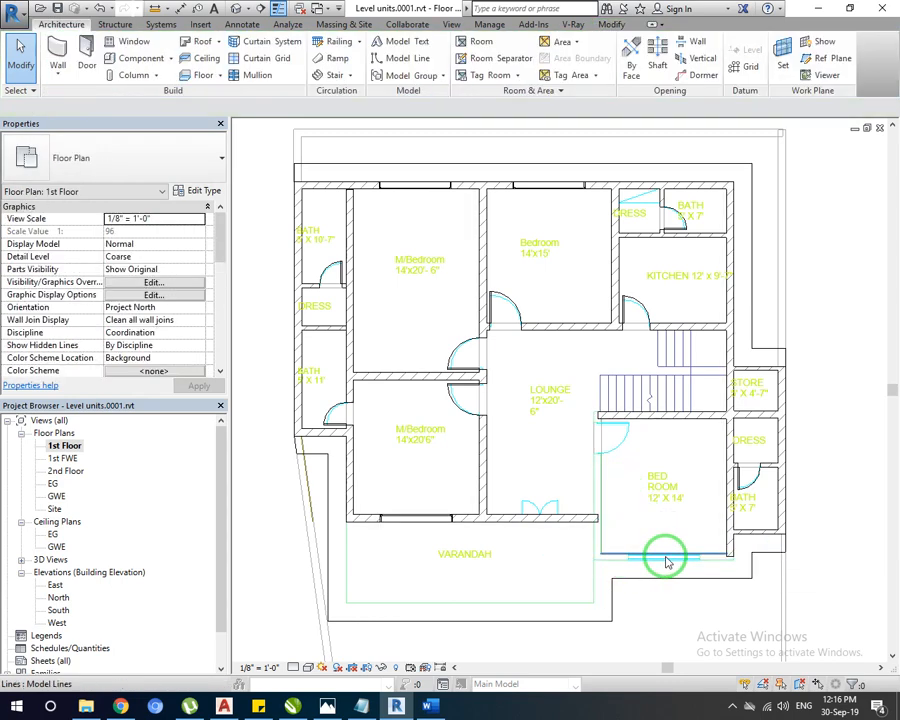
left_click(728, 538)
key("Escape")
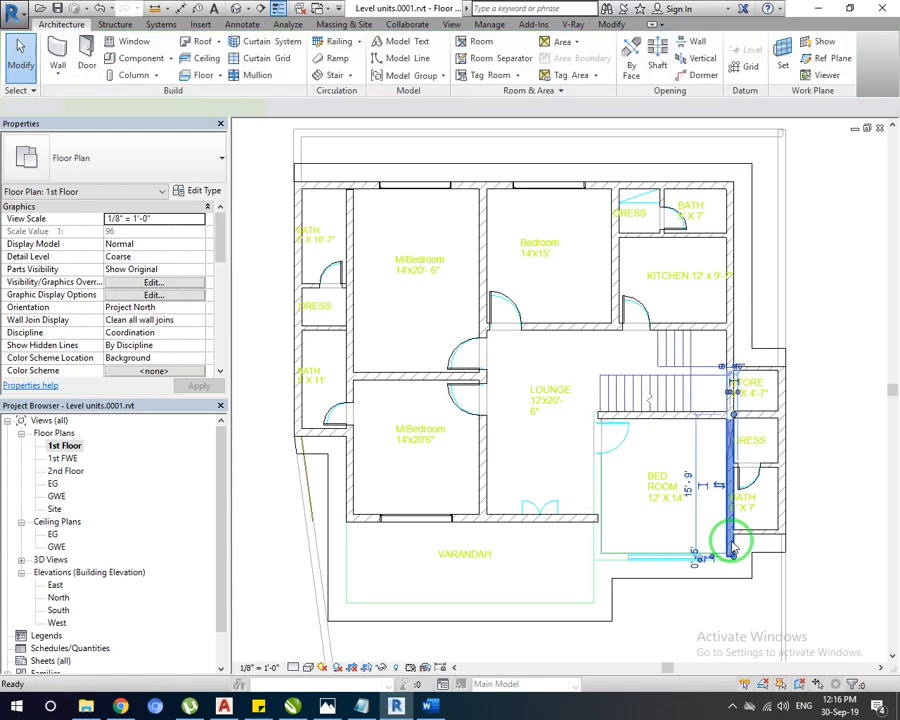
Delete the cross walls and the outer side wall of the store, dress and bath beside the front bedroom.
left_click(757, 392)
key("Escape")
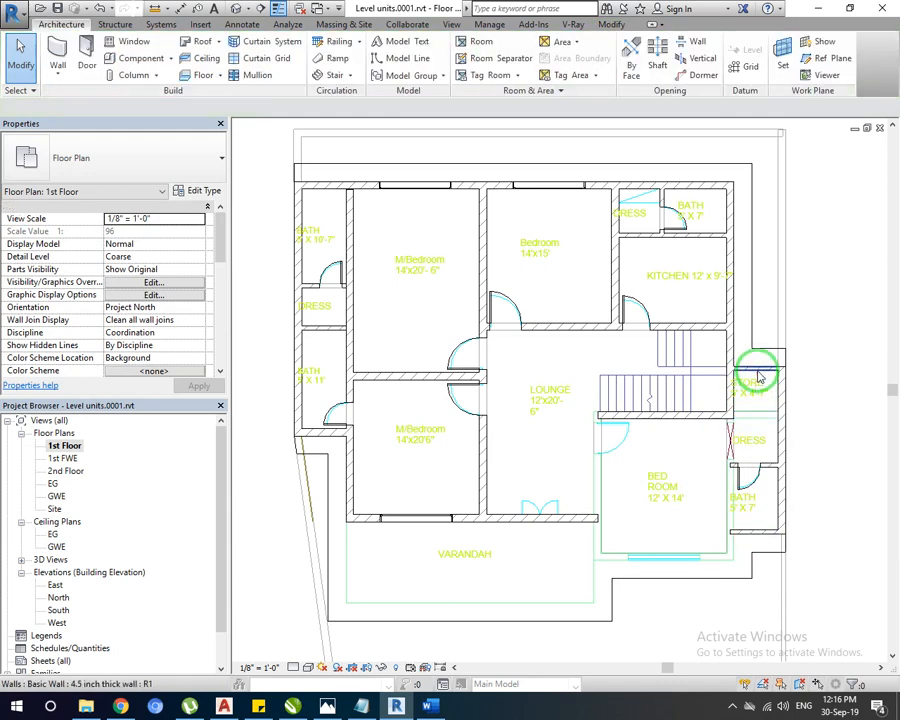
left_click(764, 382)
key("Escape")
left_click(780, 386)
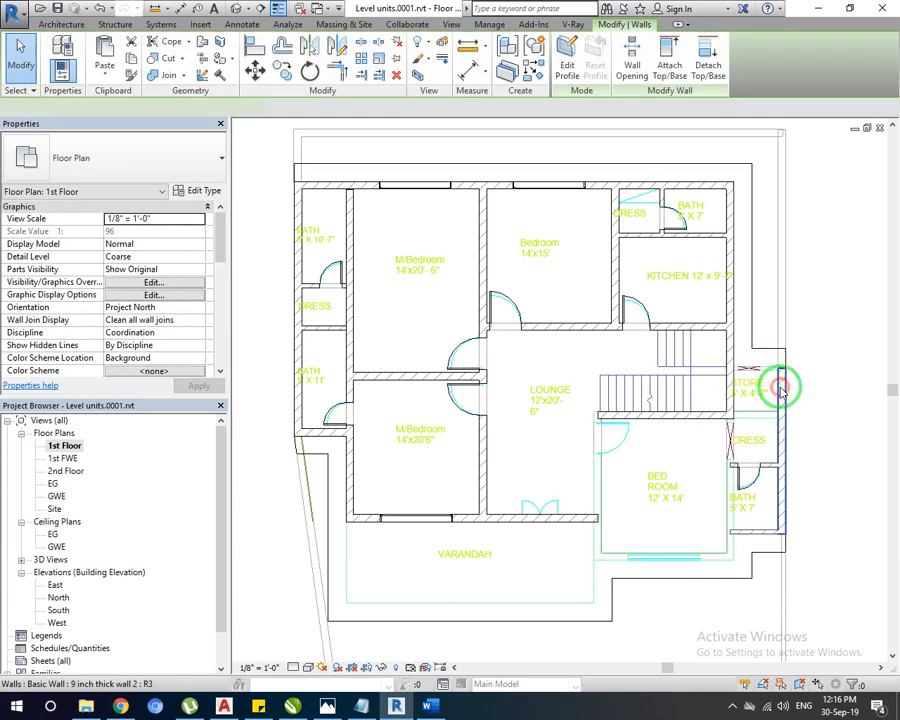
key("Escape")
left_click(771, 476)
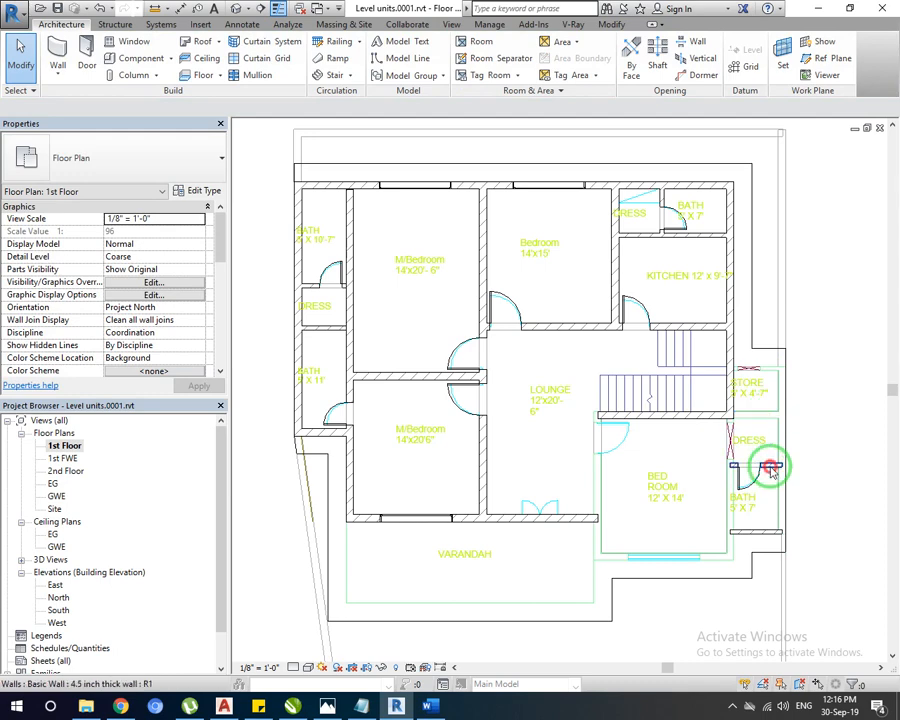
key("Delete")
left_click(760, 532)
key("Delete")
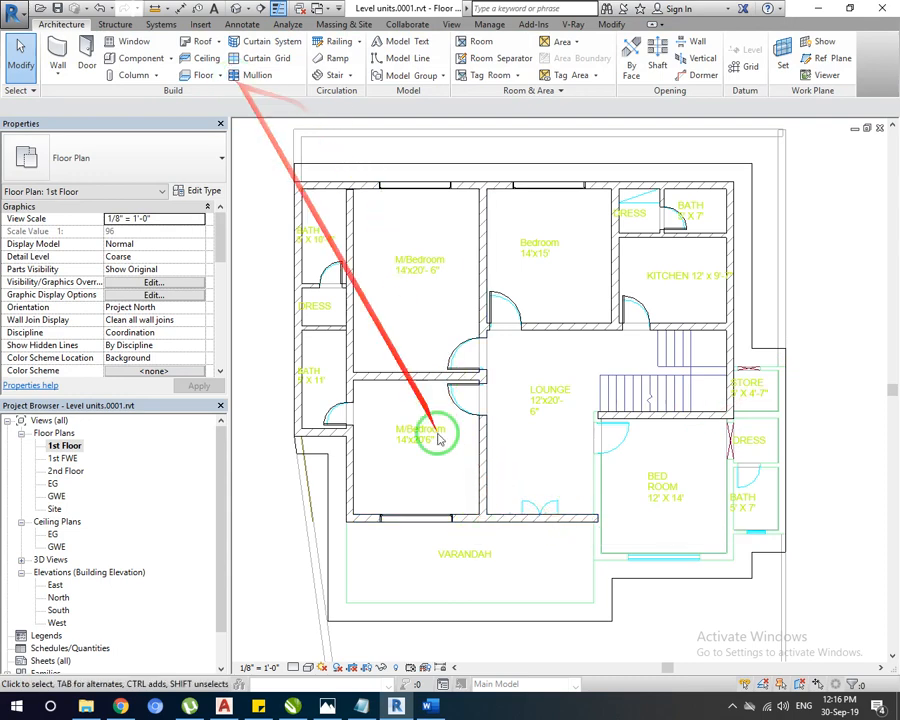
Trim the front wall to a corner with the wall between the M/Bedroom and lounge, removing the lounge's front wall.
left_click(481, 528)
left_click(343, 73)
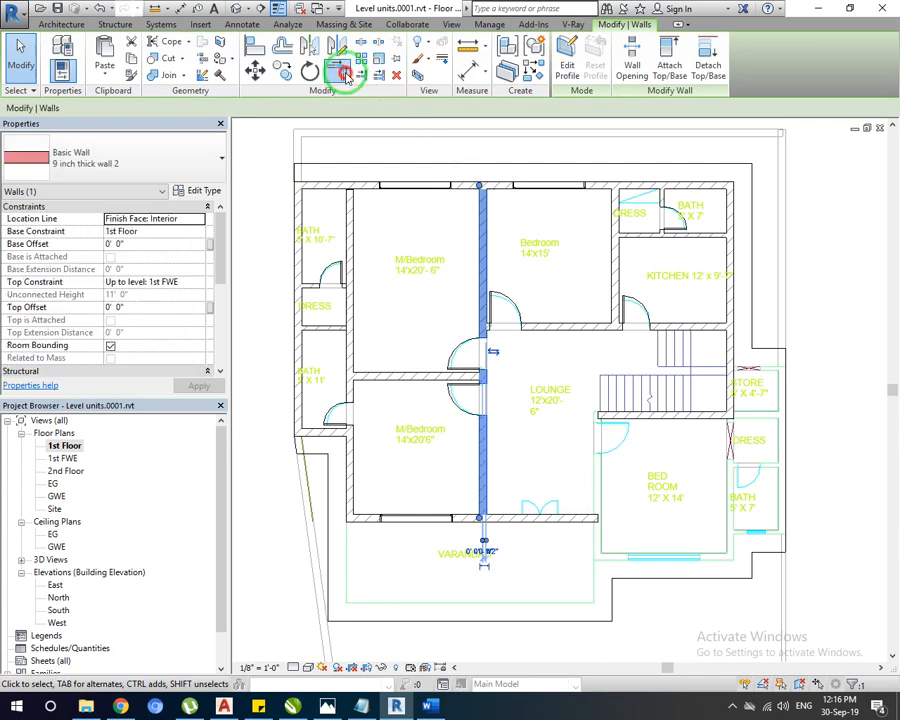
left_click(470, 519)
left_click(480, 484)
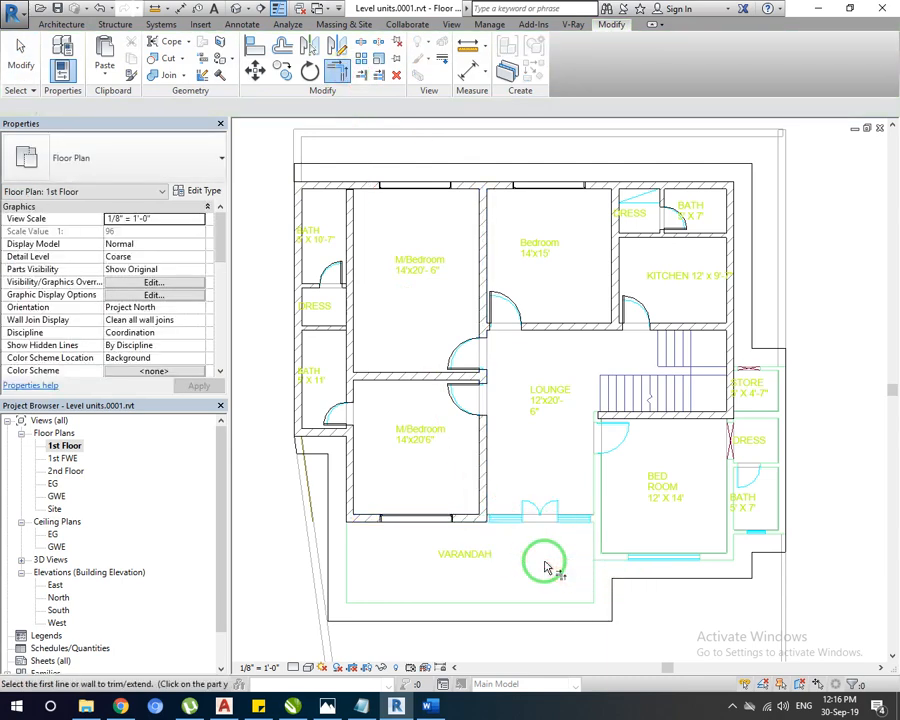
key("Escape")
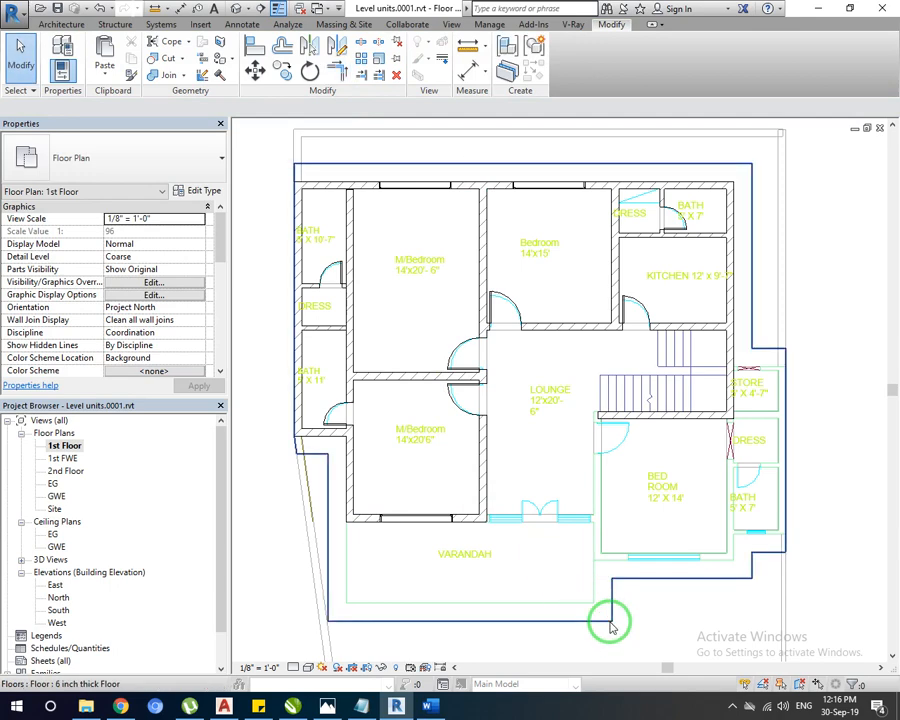
Select the 6-inch floor slab and examine its extent around the remaining rooms and the varandah.
left_click(611, 625)
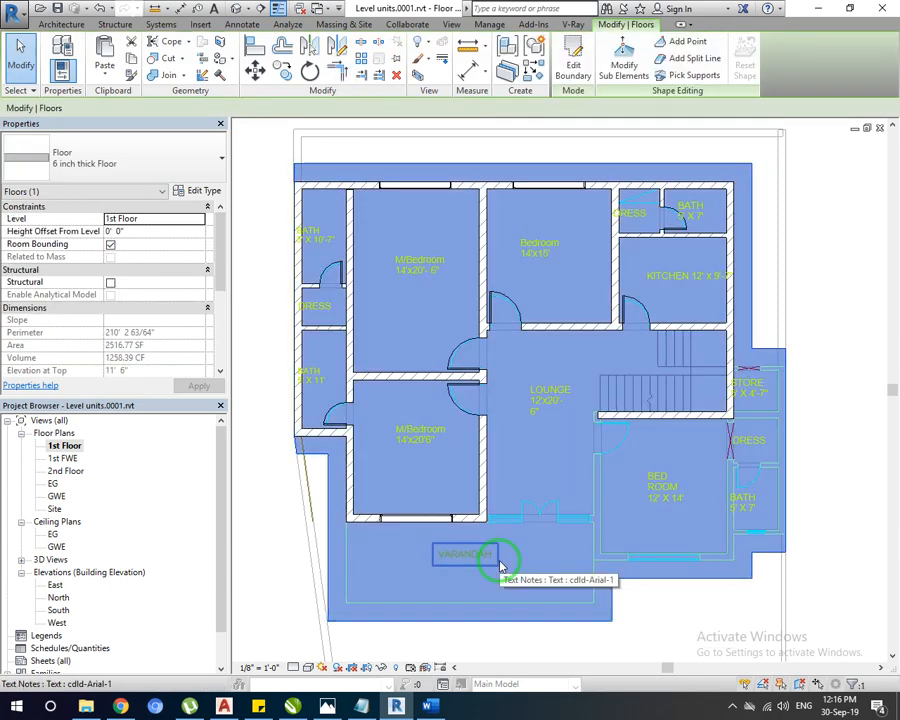
left_click(251, 221)
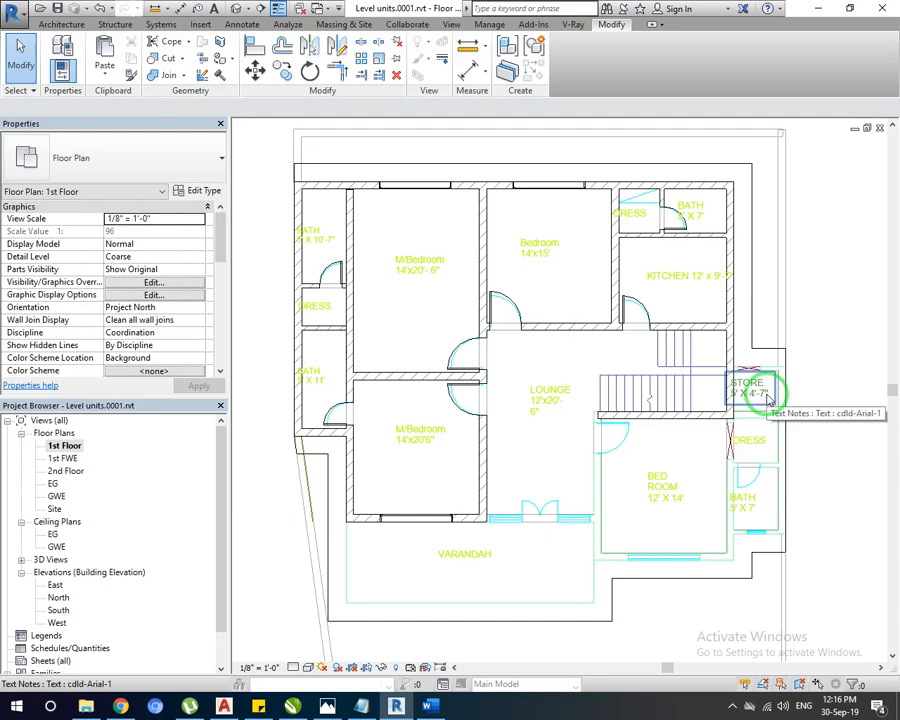
middle_click_drag(697, 360, 693, 357)
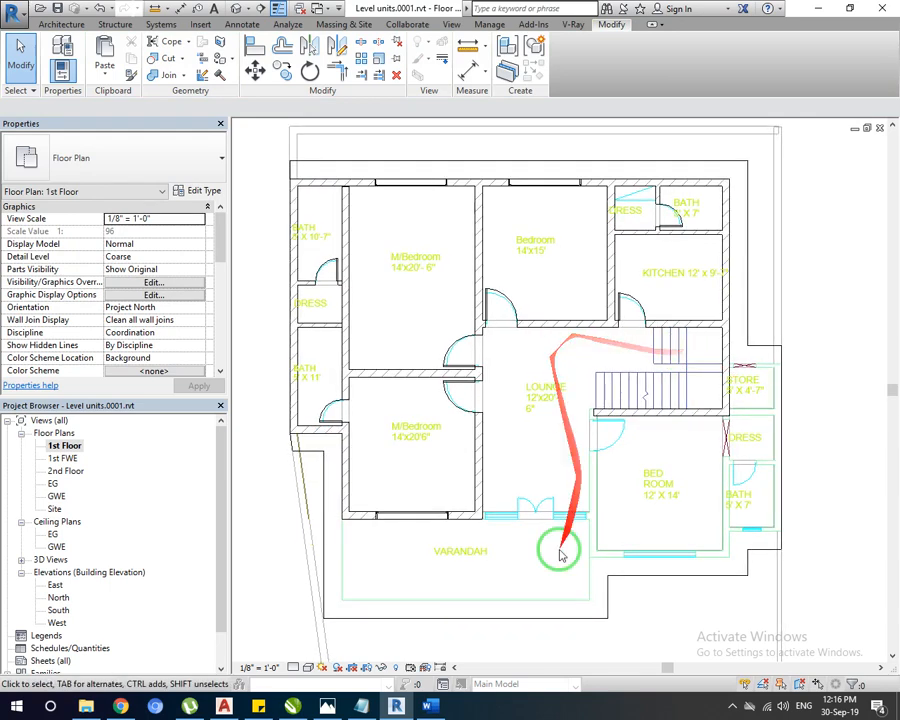
left_click(578, 624)
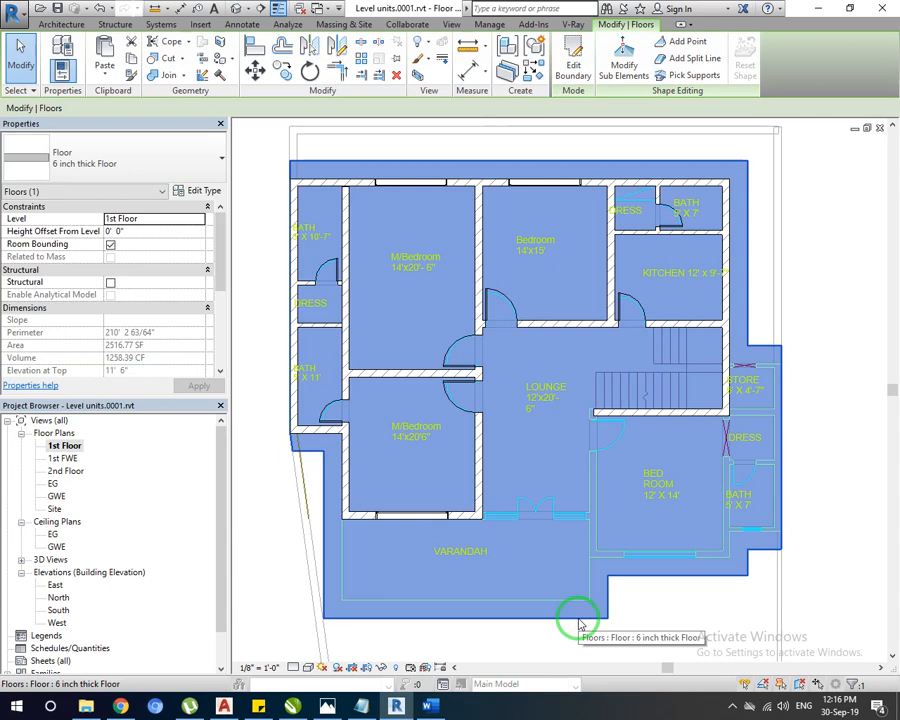
left_click(275, 516)
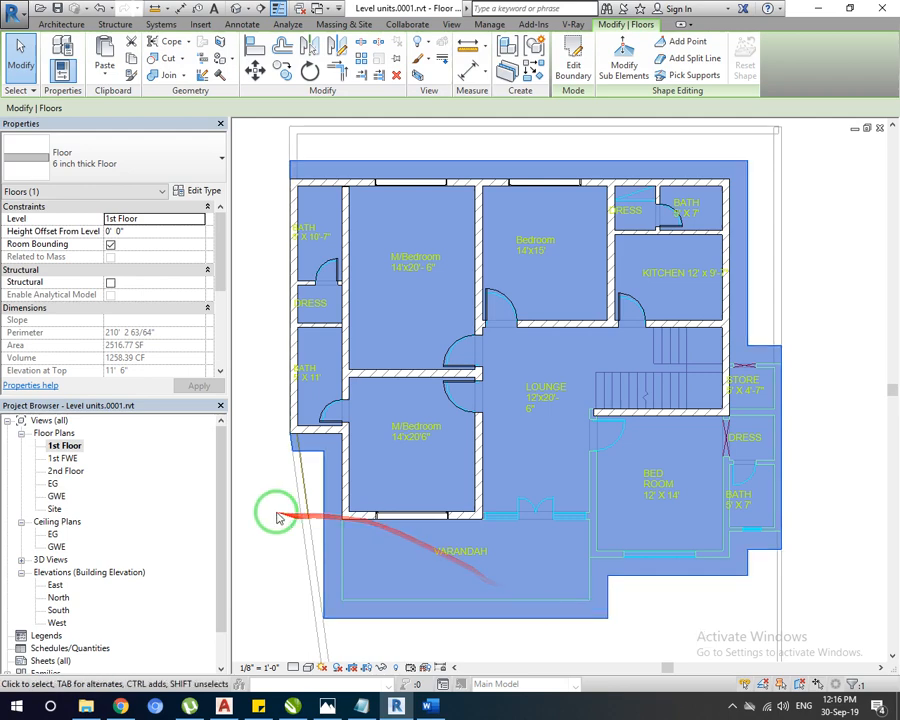
Set the 1st Floor plan's underlay base level to None.
scroll(500, 420, "down", 2)
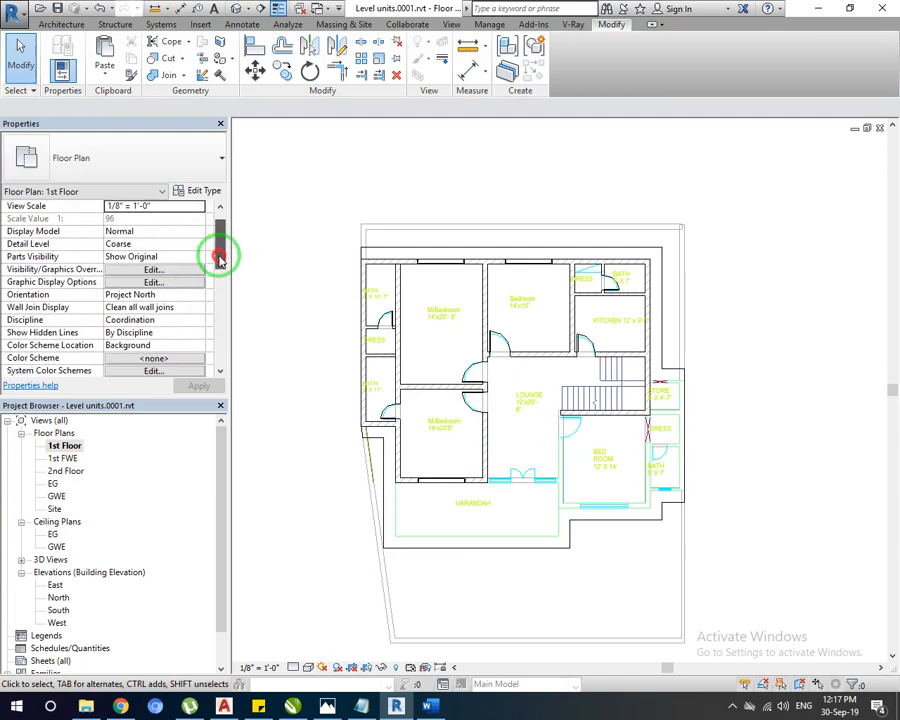
left_click_drag(221, 251, 218, 290)
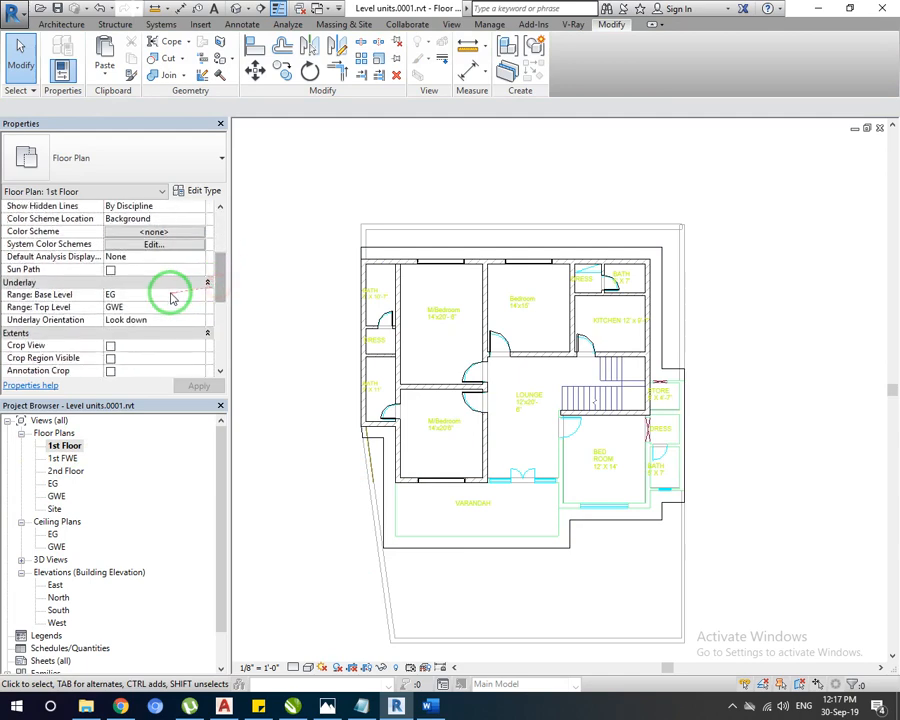
left_click(189, 294)
left_click(198, 294)
left_click(150, 307)
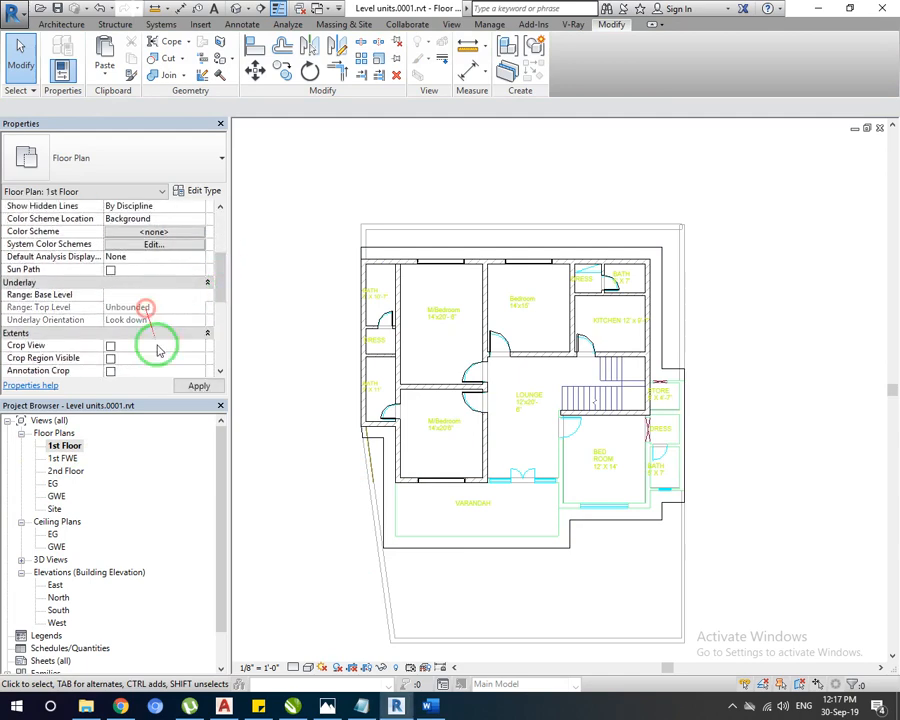
left_click(196, 387)
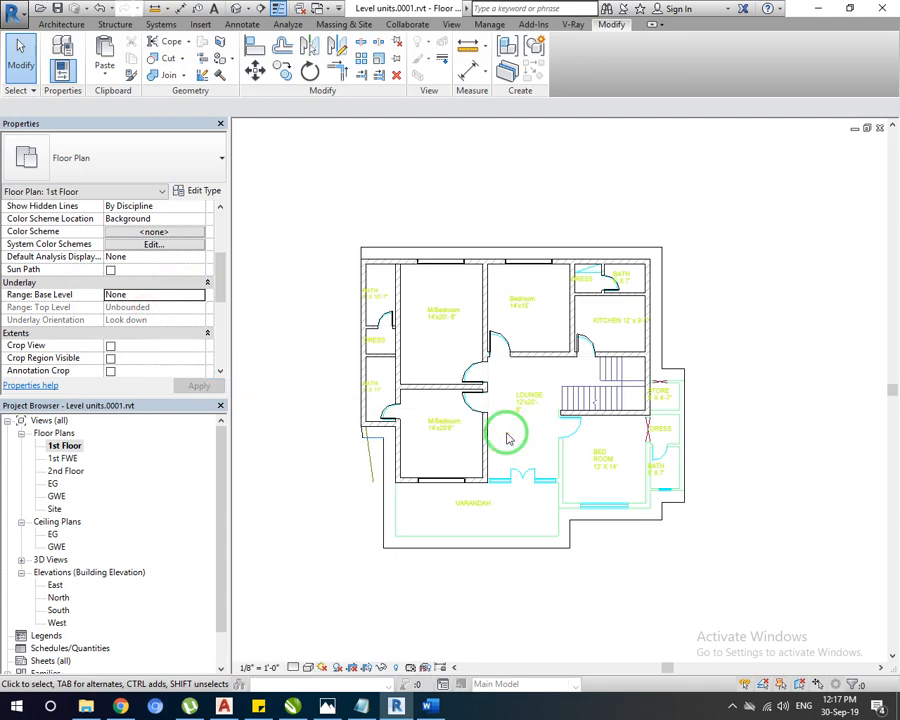
middle_click_drag(424, 450, 434, 434)
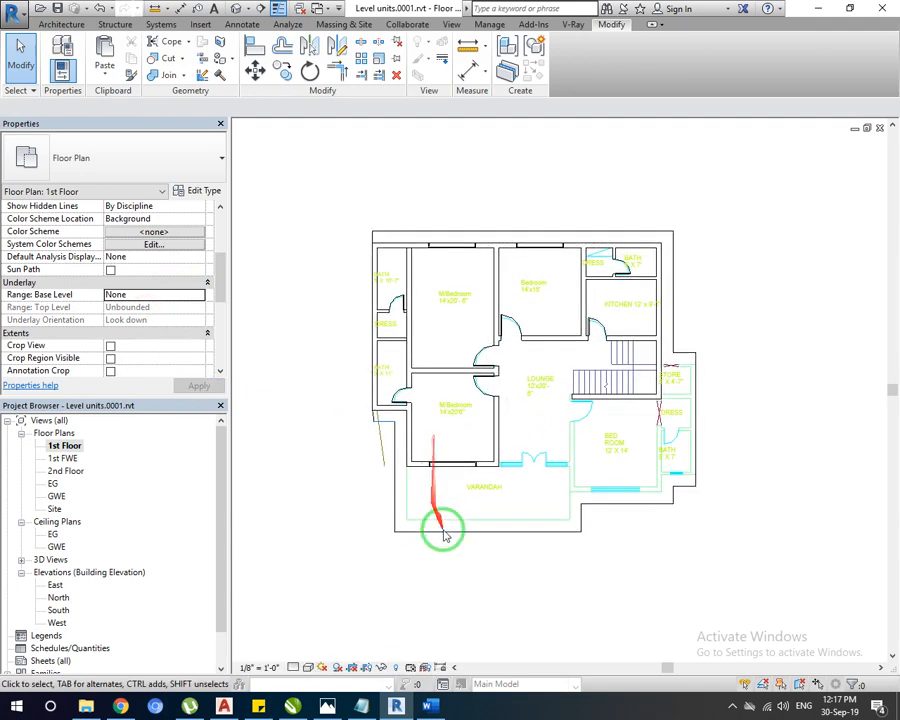
Delete the stray slanted model line outside the front M/Bedroom's outer side wall.
left_click(384, 449)
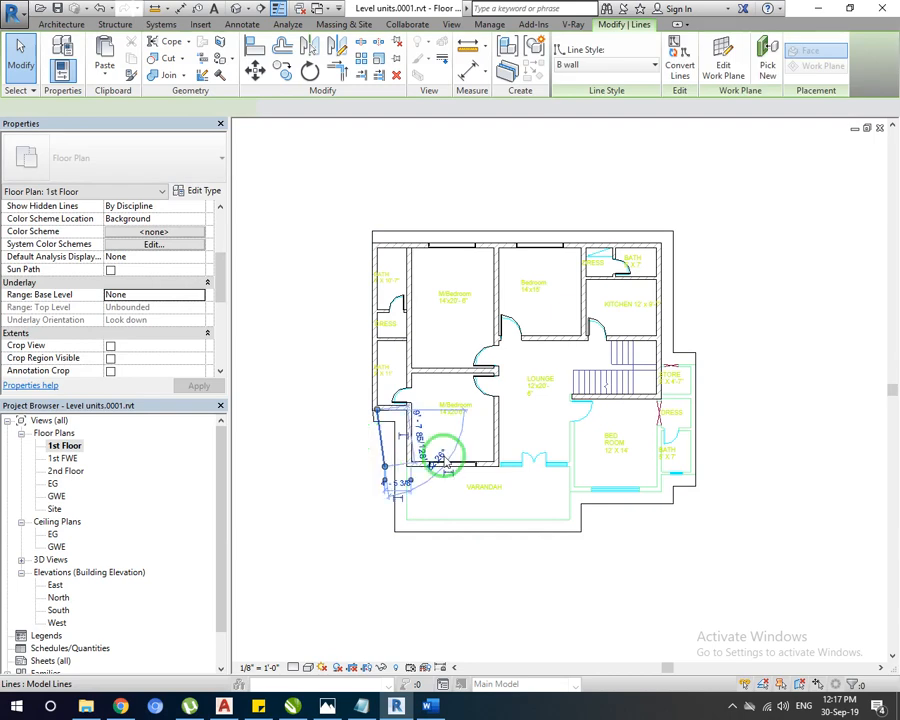
key("Delete")
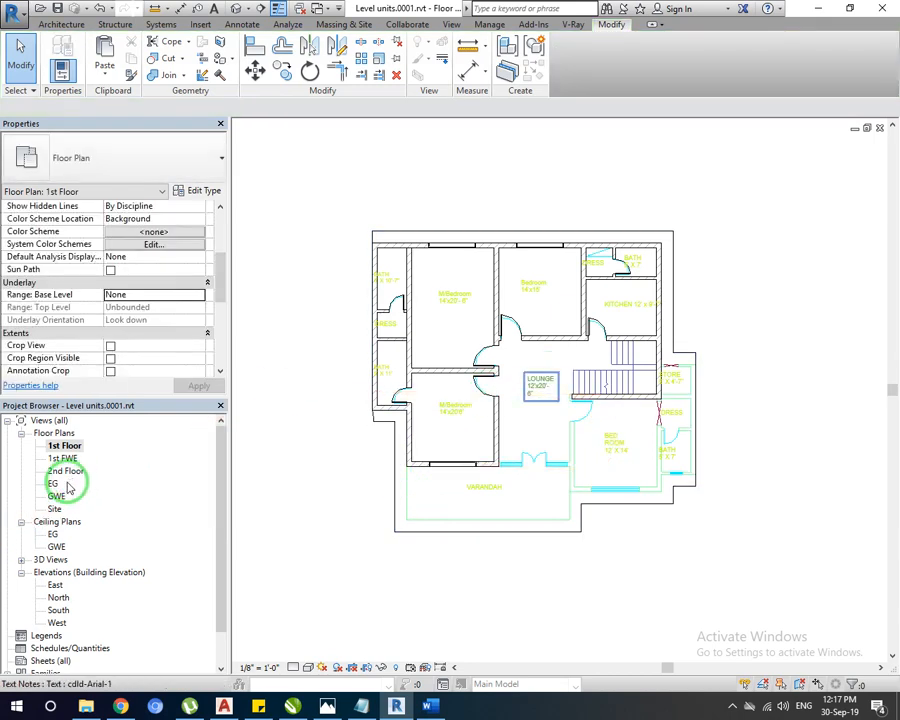
Open the 2nd Floor plan and set its underlay base level to 1st Floor.
double_click(59, 473)
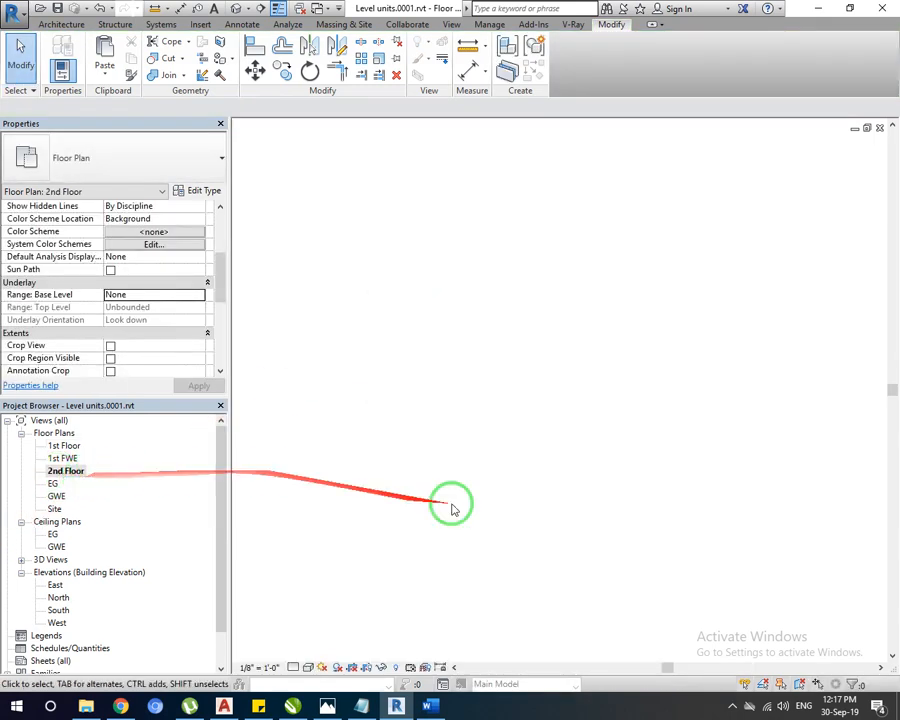
middle_click_drag(506, 457, 520, 415)
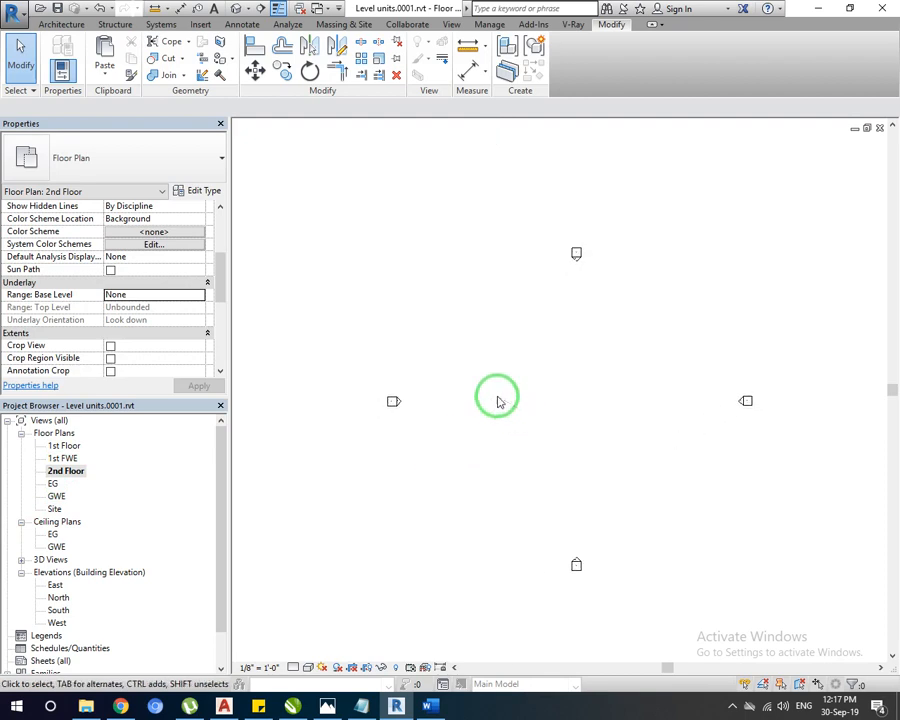
left_click(170, 295)
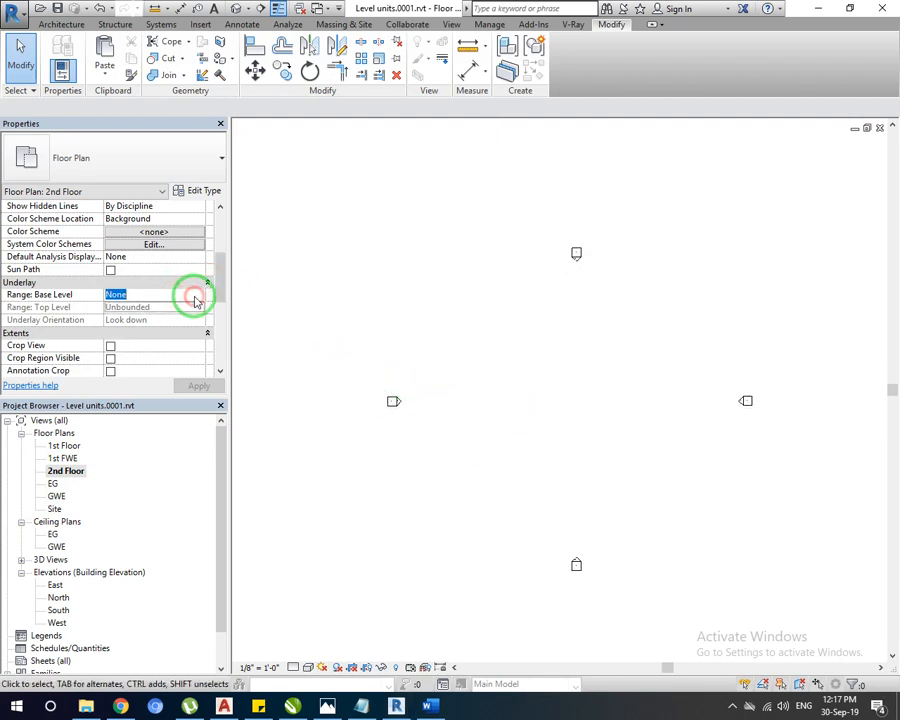
left_click(197, 297)
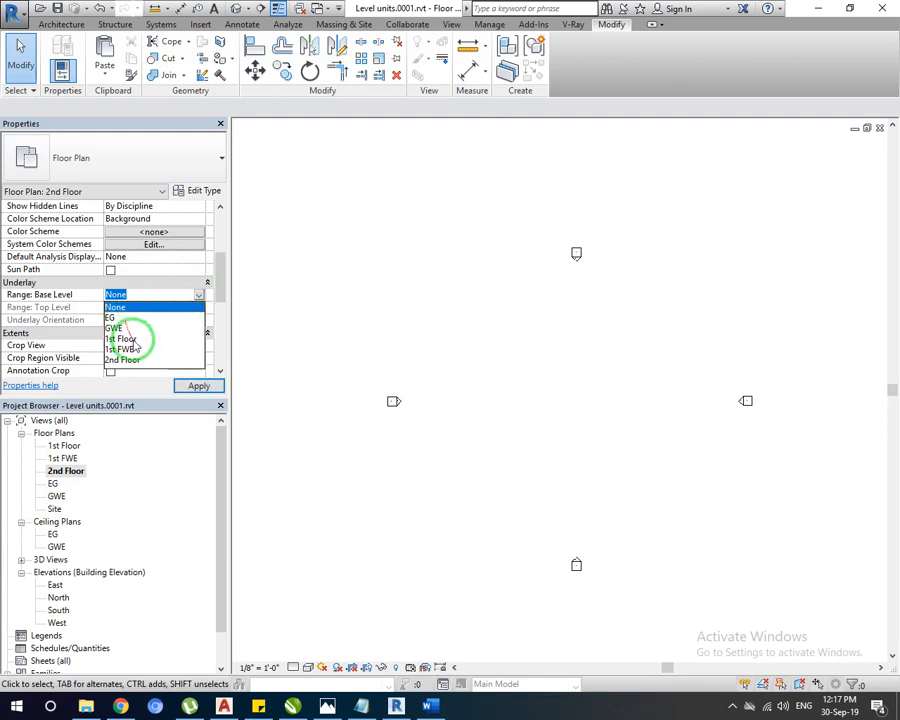
left_click(122, 339)
left_click(197, 385)
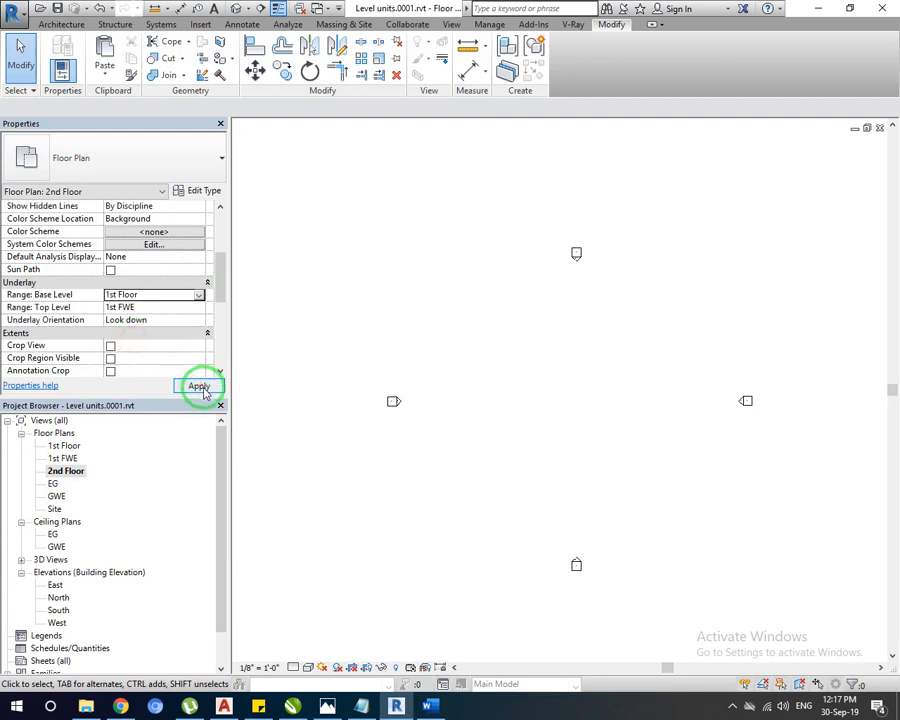
scroll(563, 436, "up", 5)
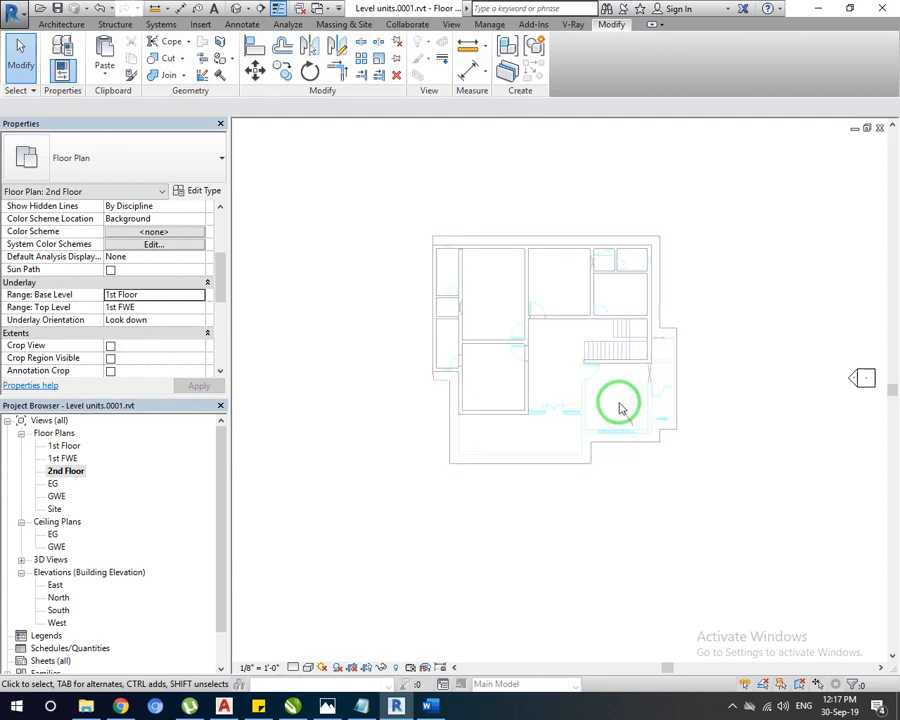
scroll(519, 428, "down", 2)
scroll(552, 349, "up", 2)
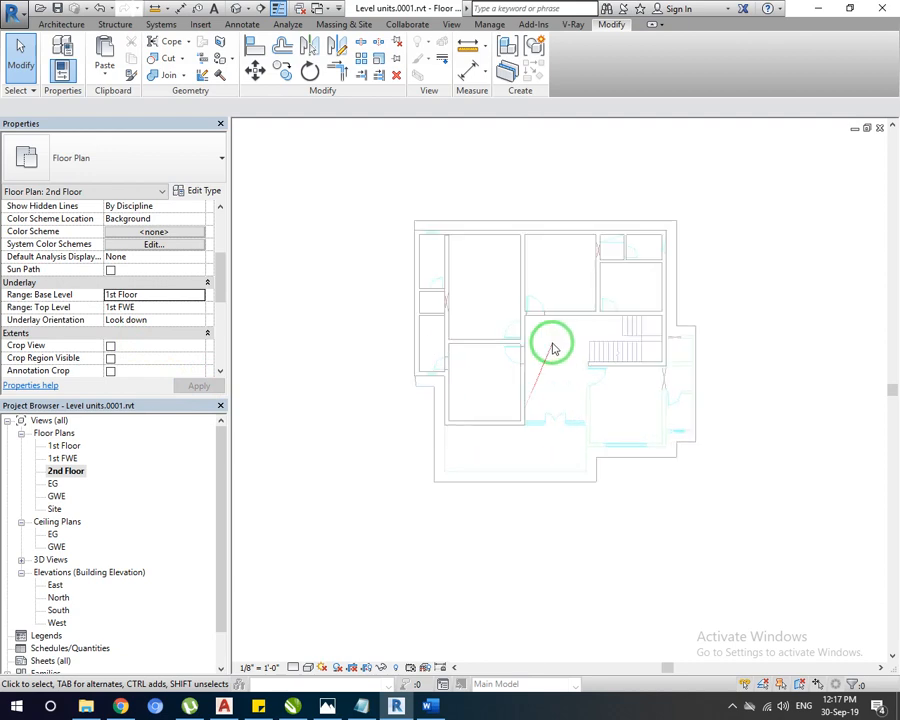
middle_click_drag(547, 440, 533, 482)
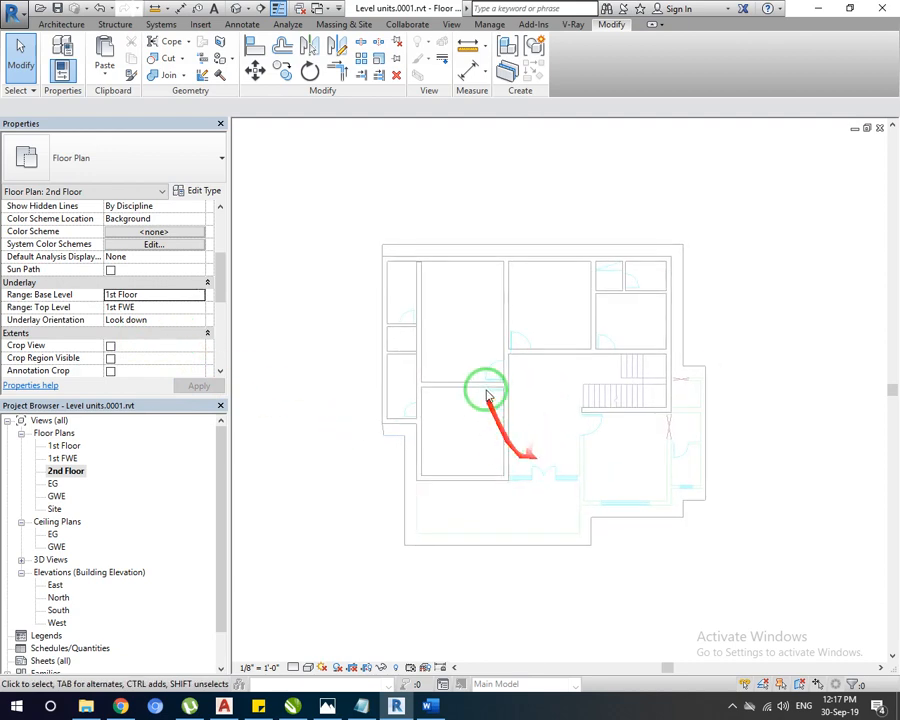
Start a 6 inch thick floor and pick boundary lines along the lower slab's back edge and the side edge beside the kitchen.
left_click(61, 24)
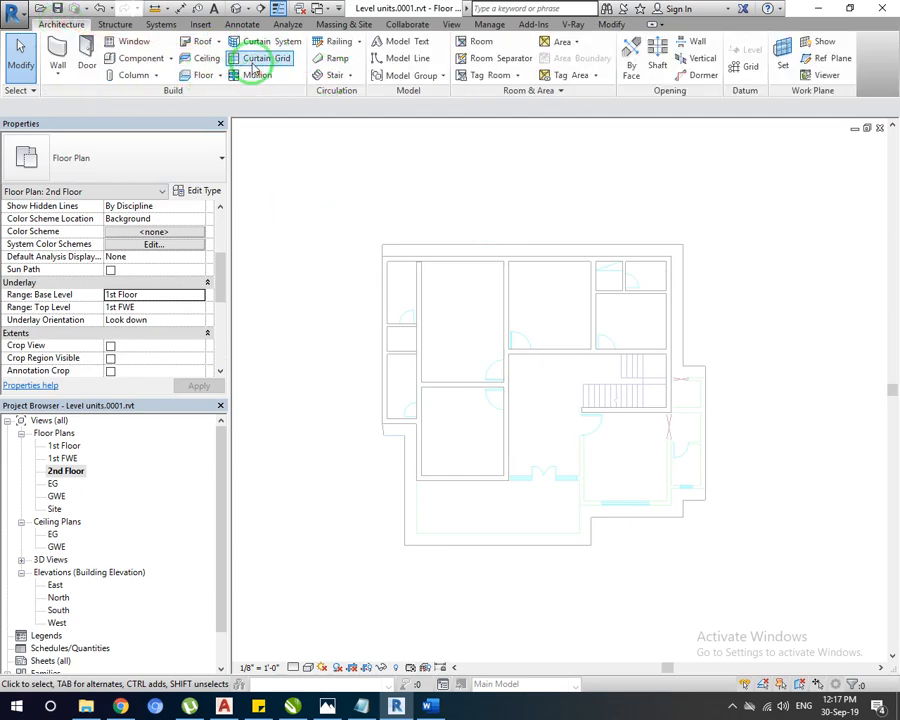
left_click(200, 78)
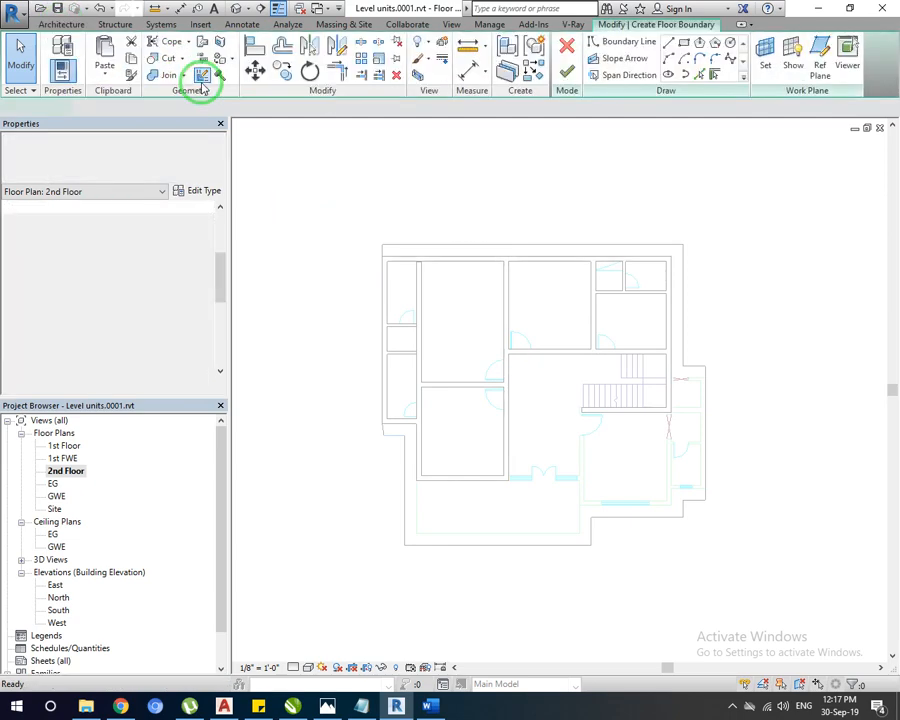
left_click(700, 74)
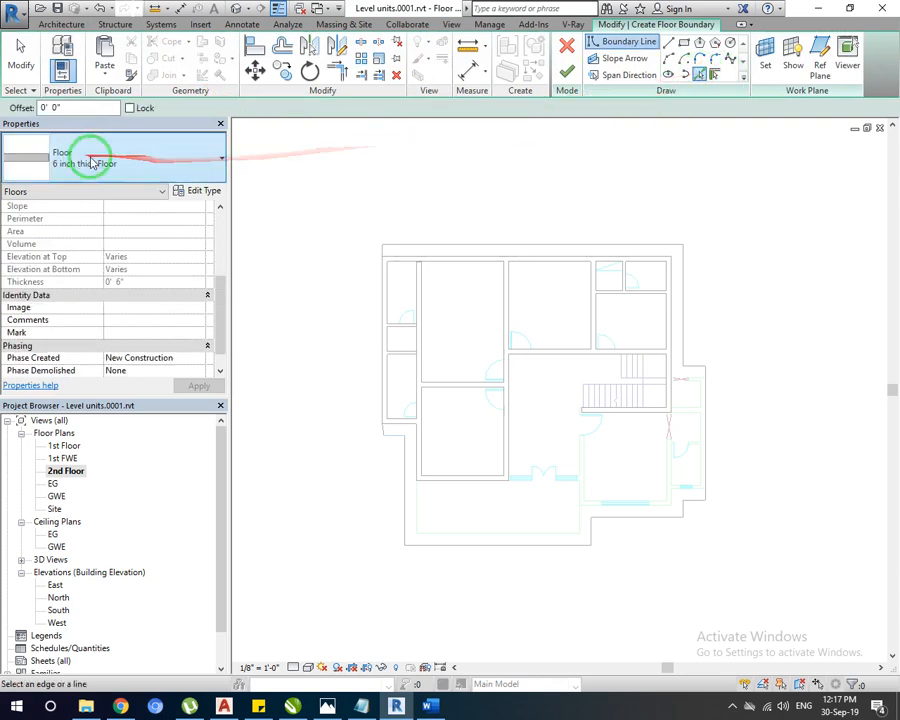
left_click(573, 245)
left_click(685, 281)
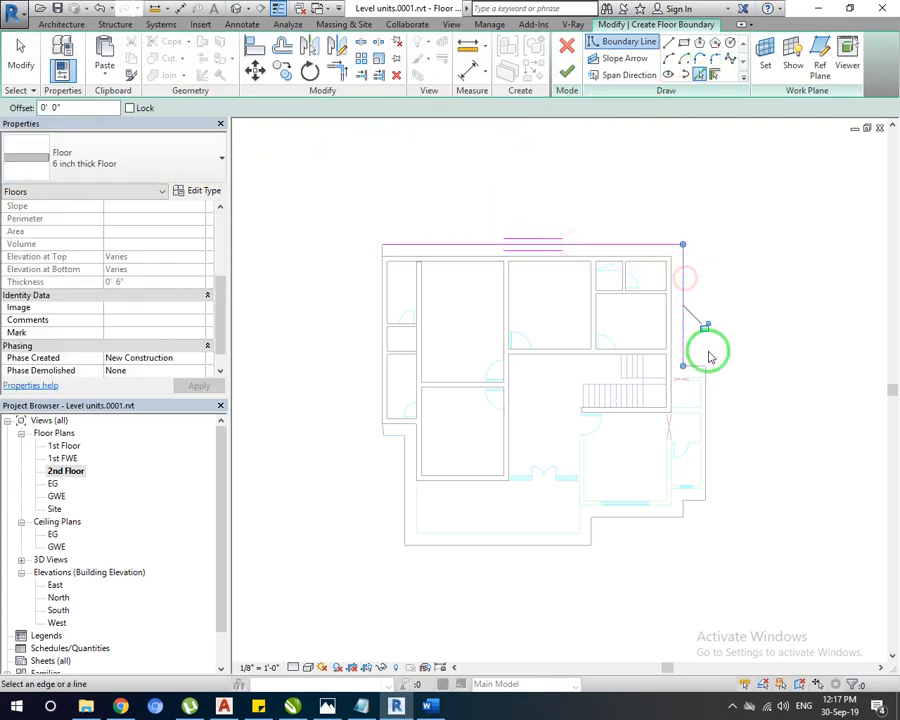
left_click(695, 365)
scroll(697, 427, "up", 2)
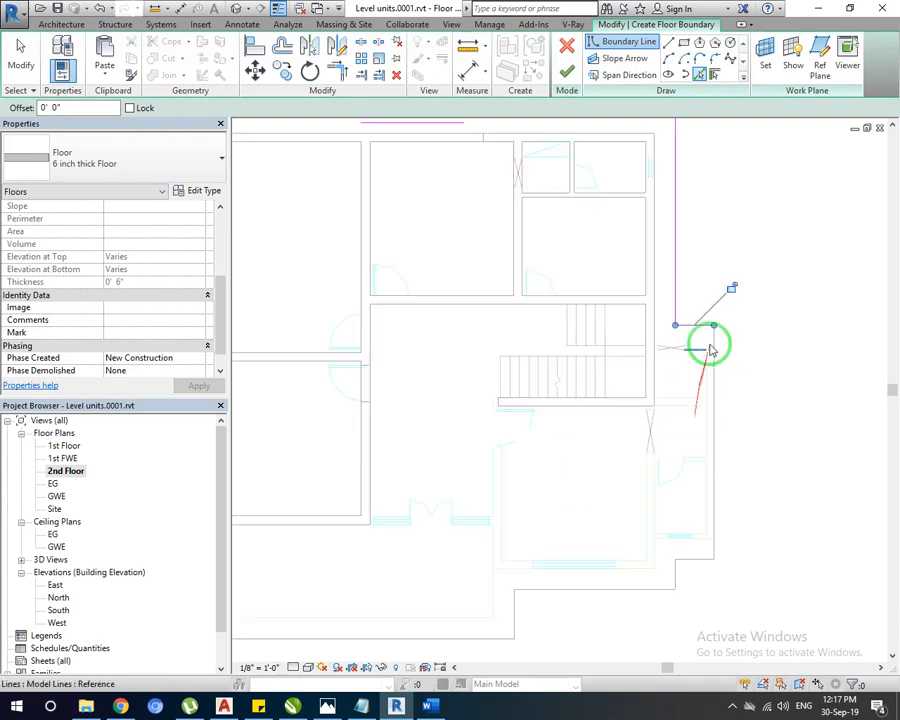
scroll(700, 348, "down", 2)
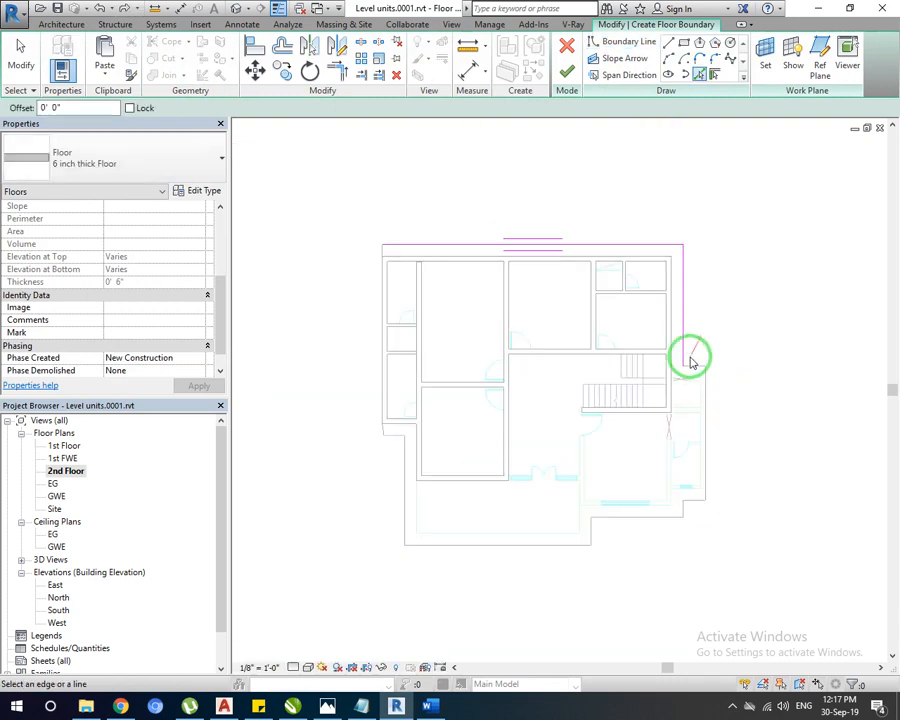
Add boundary lines offset 2' 0" outward from the stair wall, the lounge-side bedroom line and the M/Bedroom's front wall.
scroll(690, 368, "up", 2)
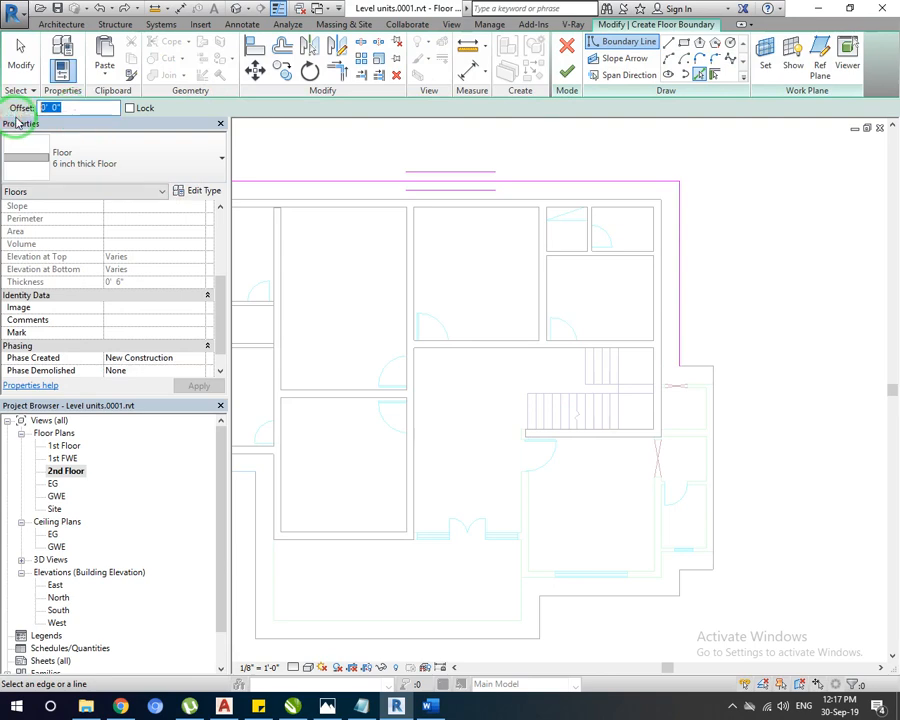
left_click(590, 450)
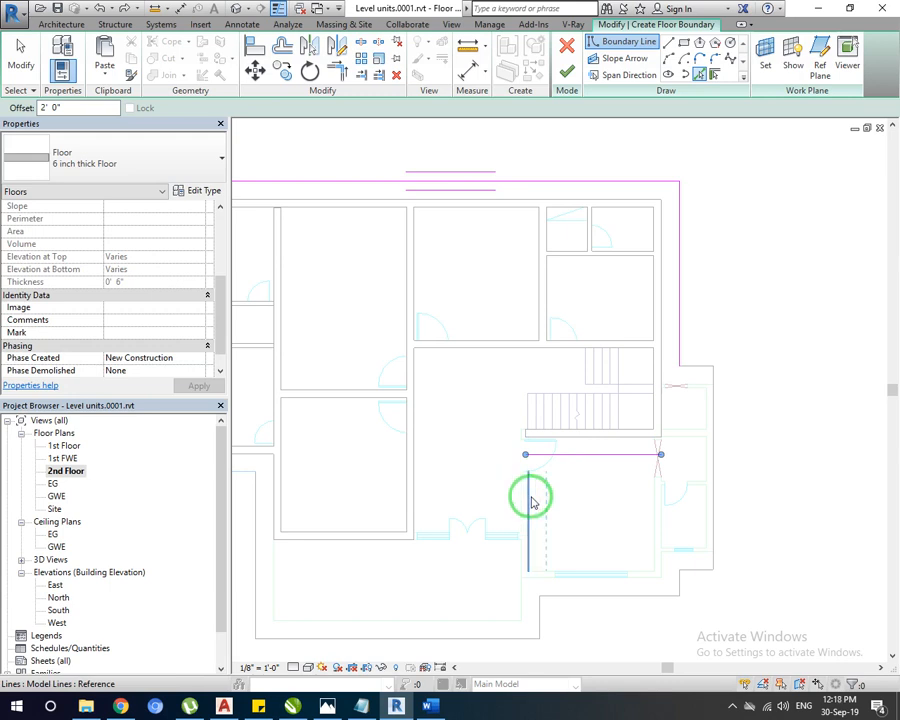
left_click(532, 502)
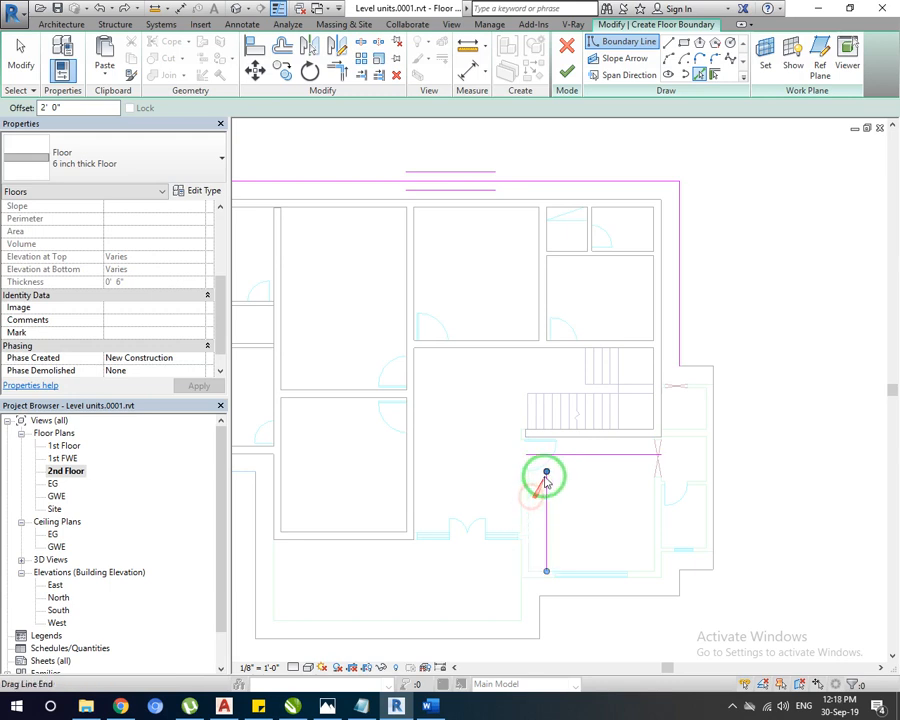
left_click(390, 540)
middle_click_drag(389, 538, 346, 540)
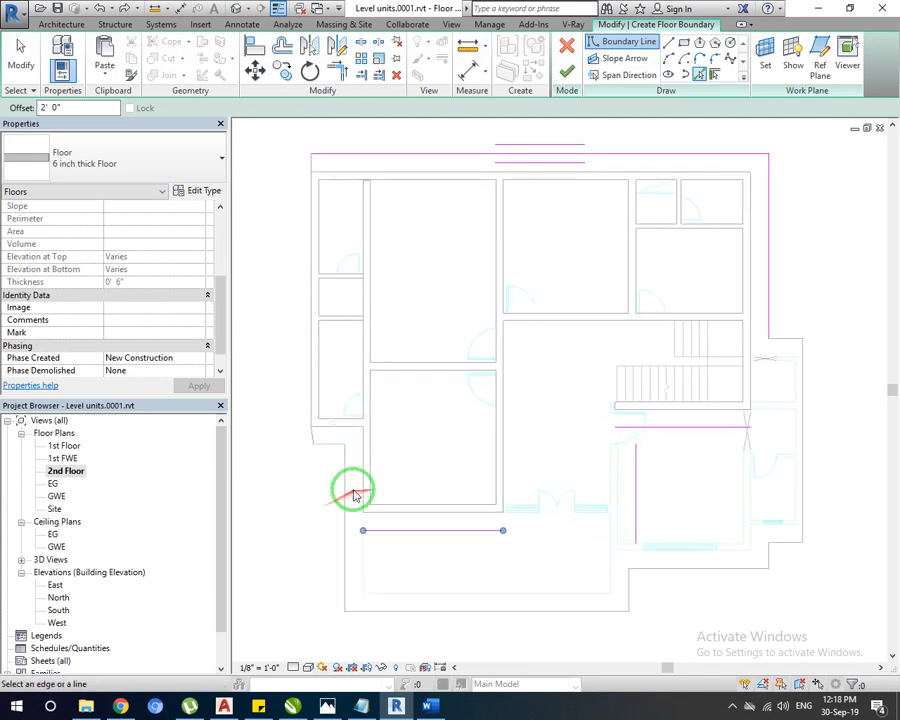
Reset the offset to 0' 0" and pick the slab edges along the bath and M/Bedroom side as boundary lines.
left_click(58, 108)
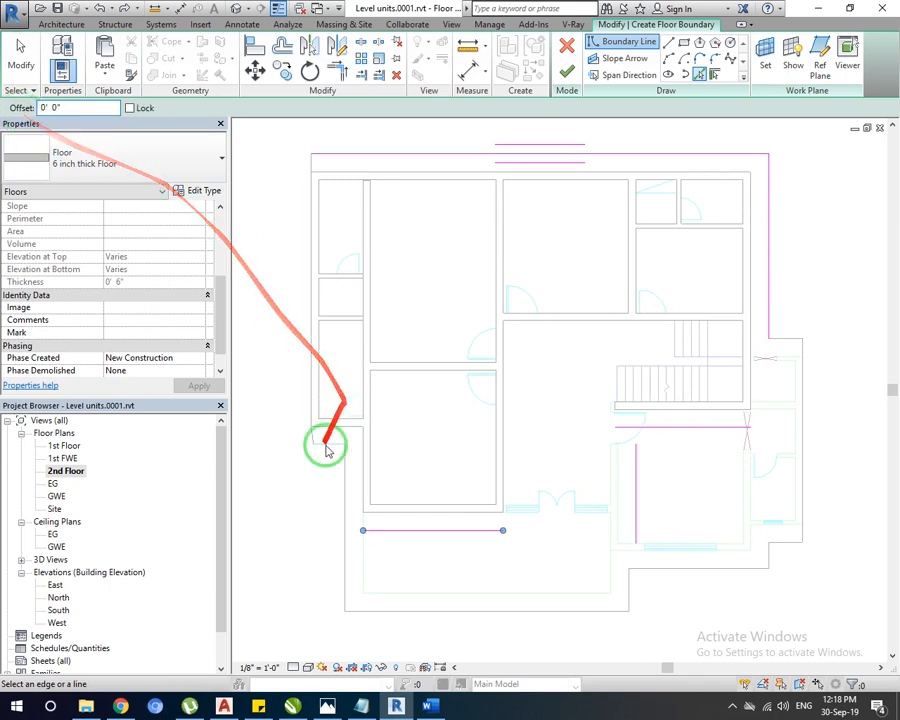
left_click(344, 486)
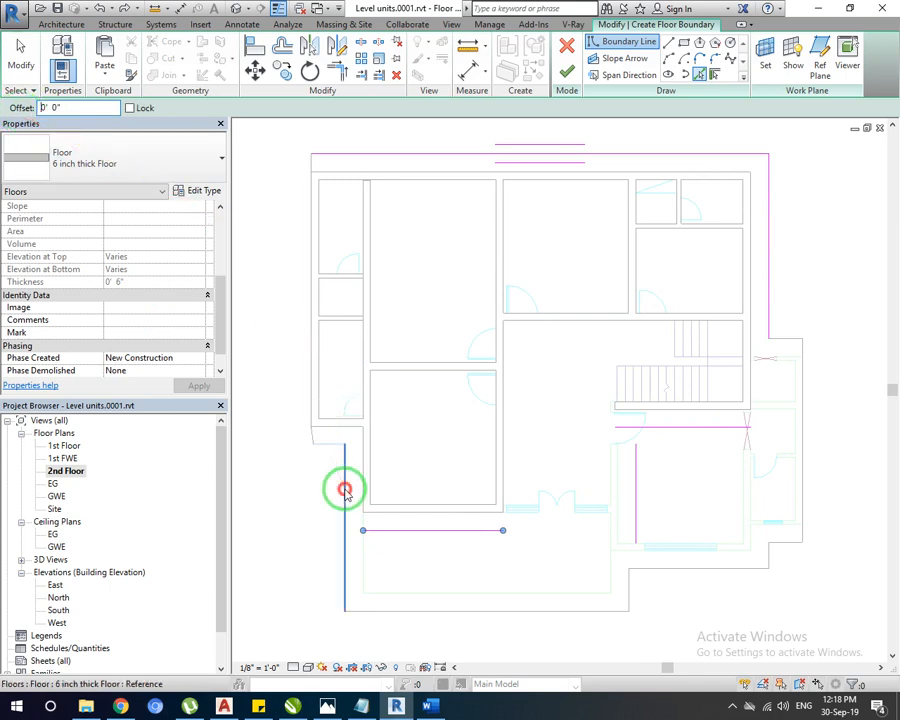
left_click(309, 432)
Trim the bath-side boundary to corners with the back edge and with the offset line in front of the M/Bedroom.
left_click(336, 70)
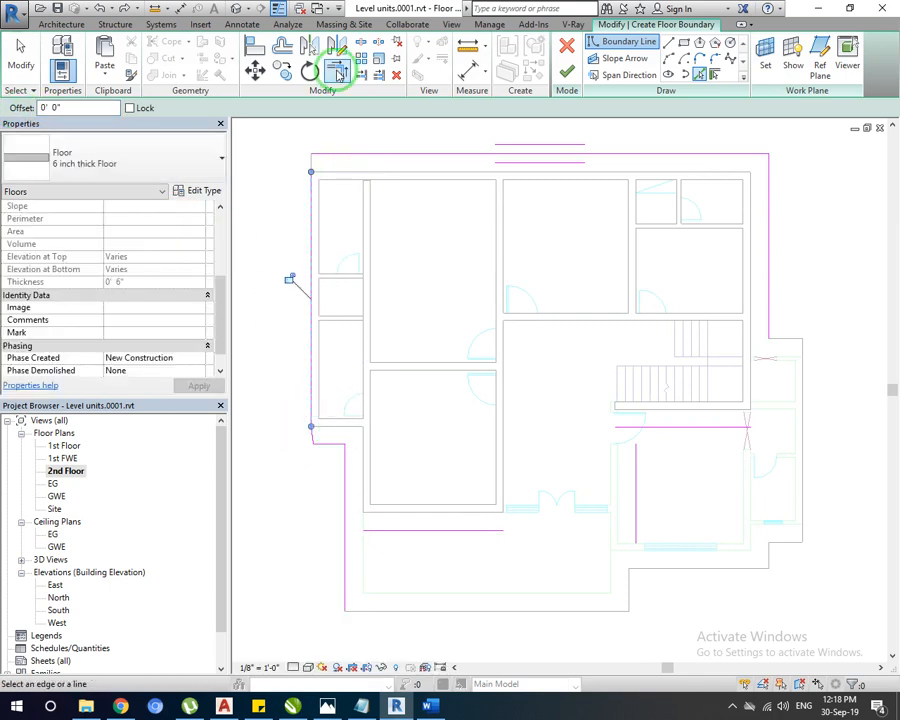
left_click(348, 154)
left_click(310, 190)
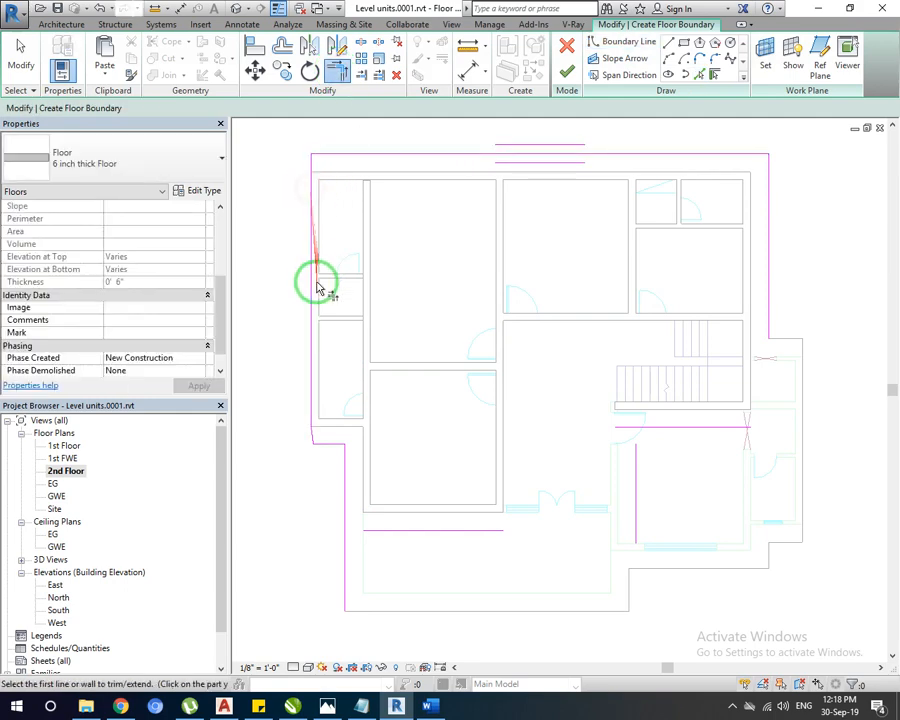
left_click(341, 498)
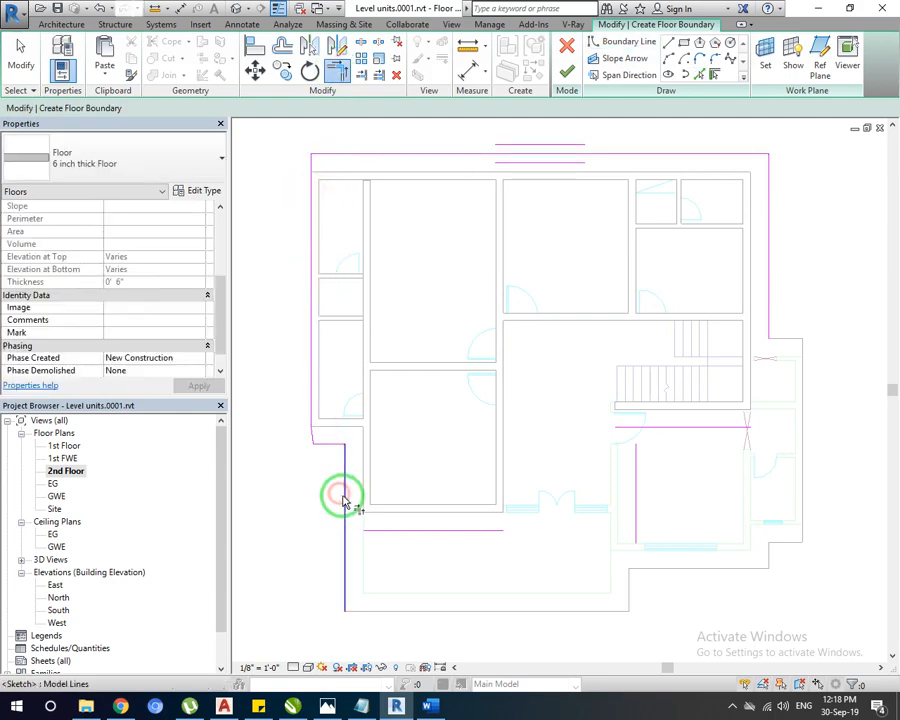
left_click(484, 532)
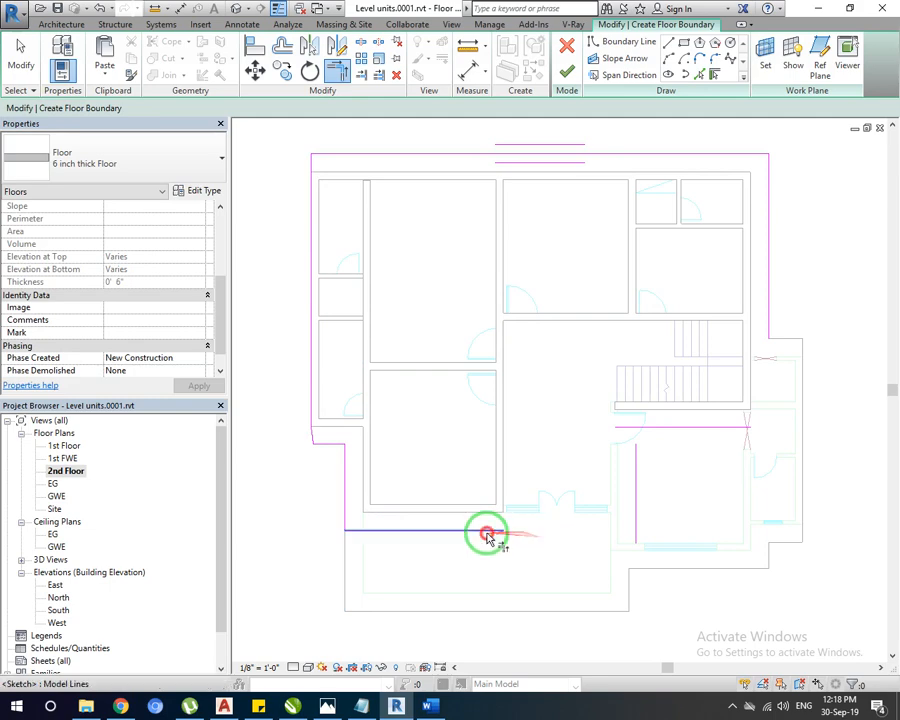
Trim the front, lounge-side, stair-front and kitchen-side boundary lines into a closed outline and finish the 2nd Floor slab.
left_click(492, 532)
left_click(637, 492)
left_click(637, 481)
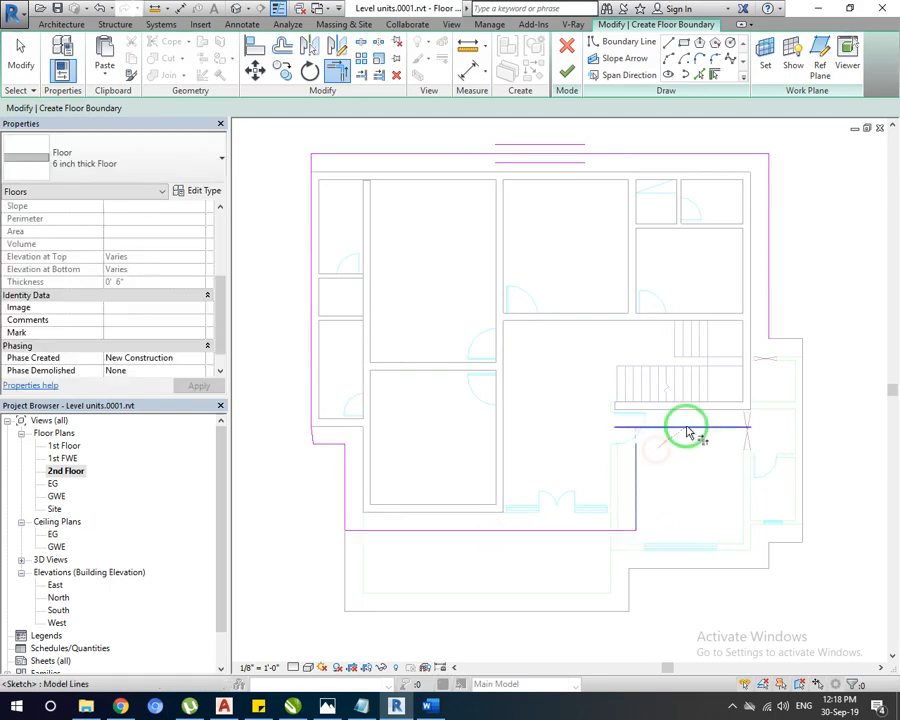
left_click(687, 428)
left_click(699, 428)
left_click(772, 318)
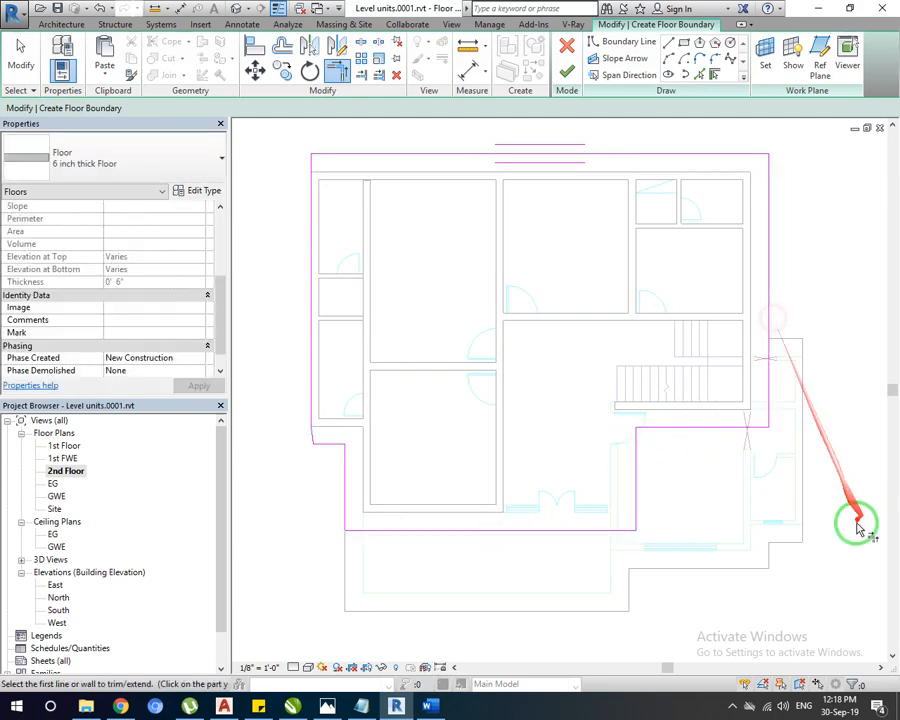
left_click(568, 73)
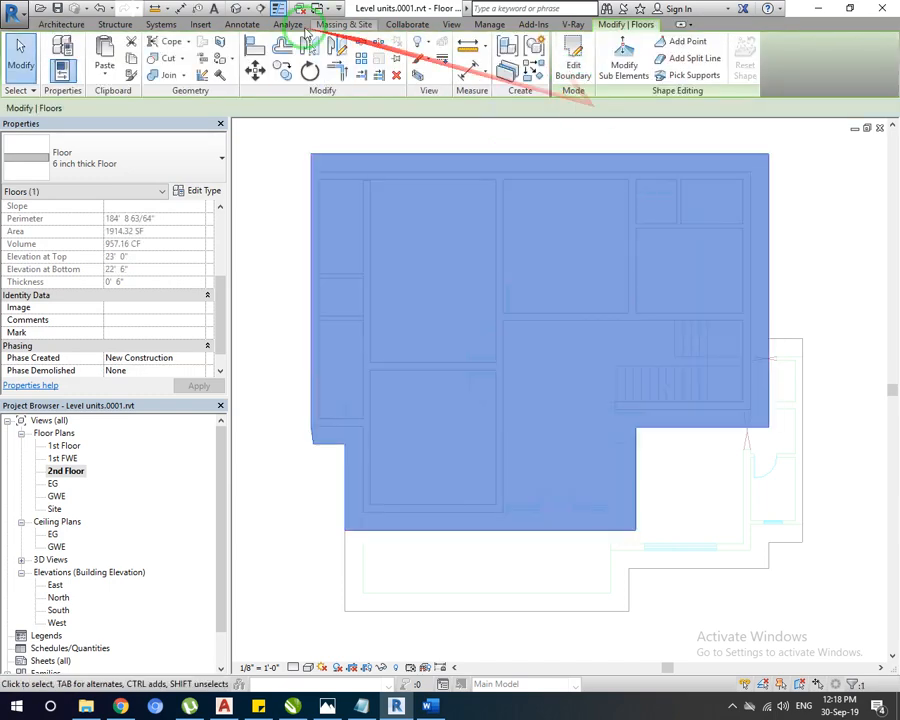
Examine the new upper slab in the 3D view from both front corners and return to the 1st Floor plan.
left_click(237, 9)
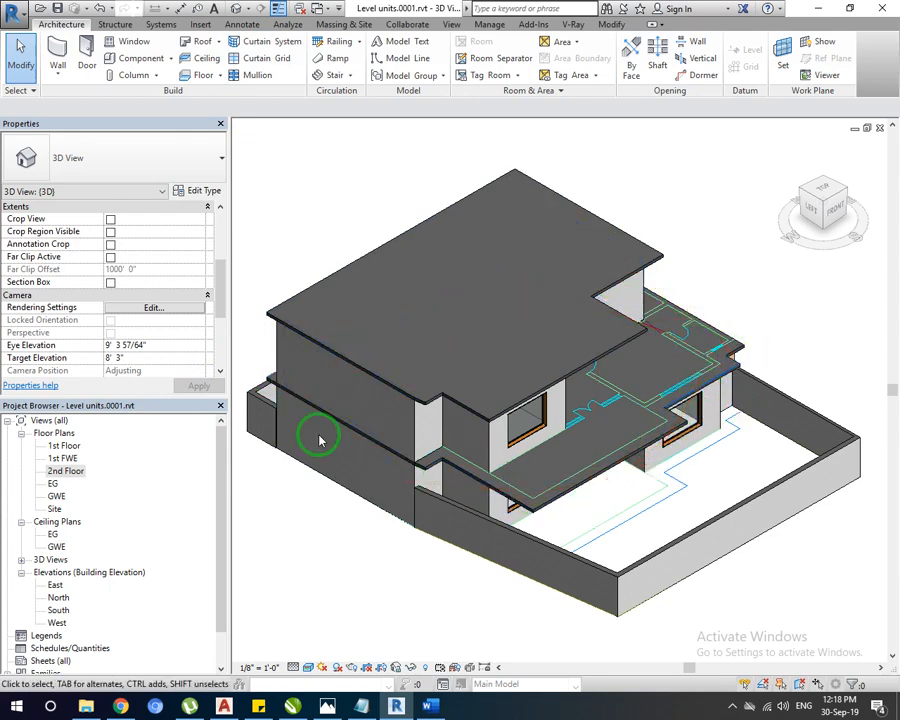
scroll(320, 440, "up", 3)
scroll(396, 396, "down", 3)
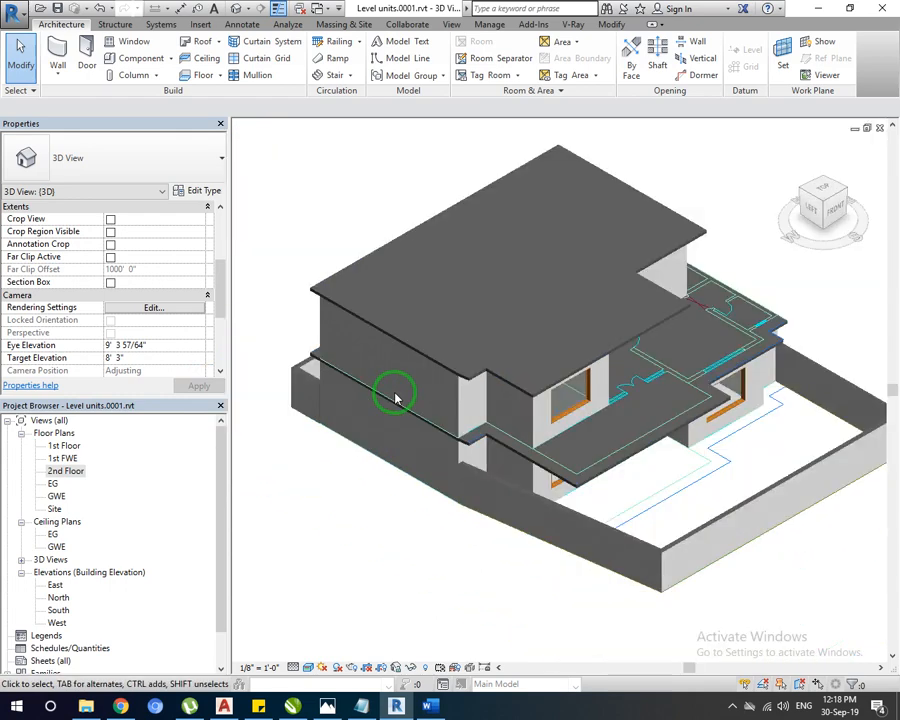
left_click(838, 195)
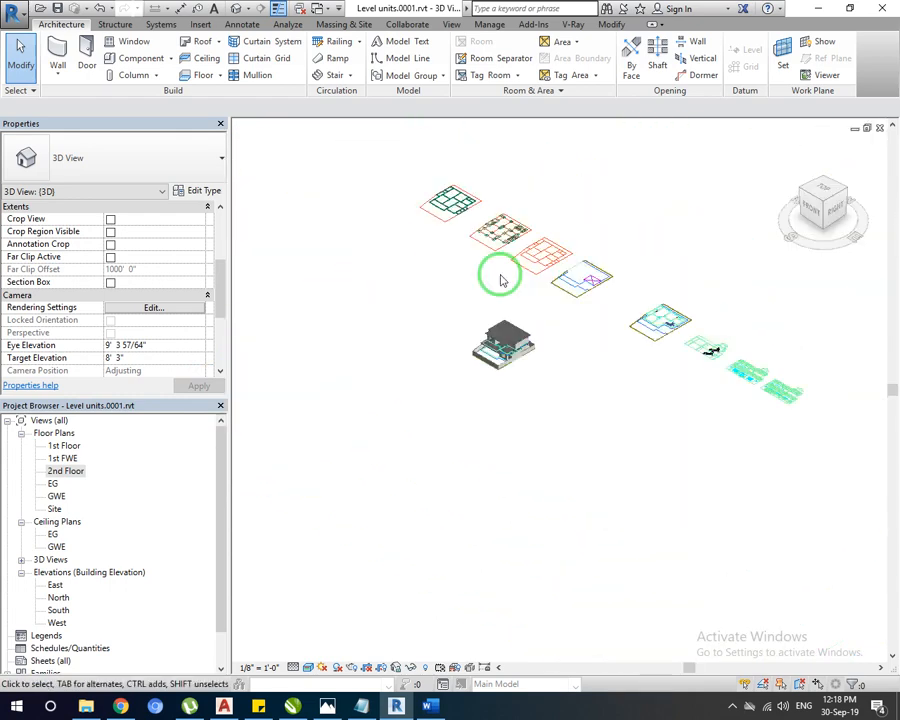
scroll(500, 435, "up", 5)
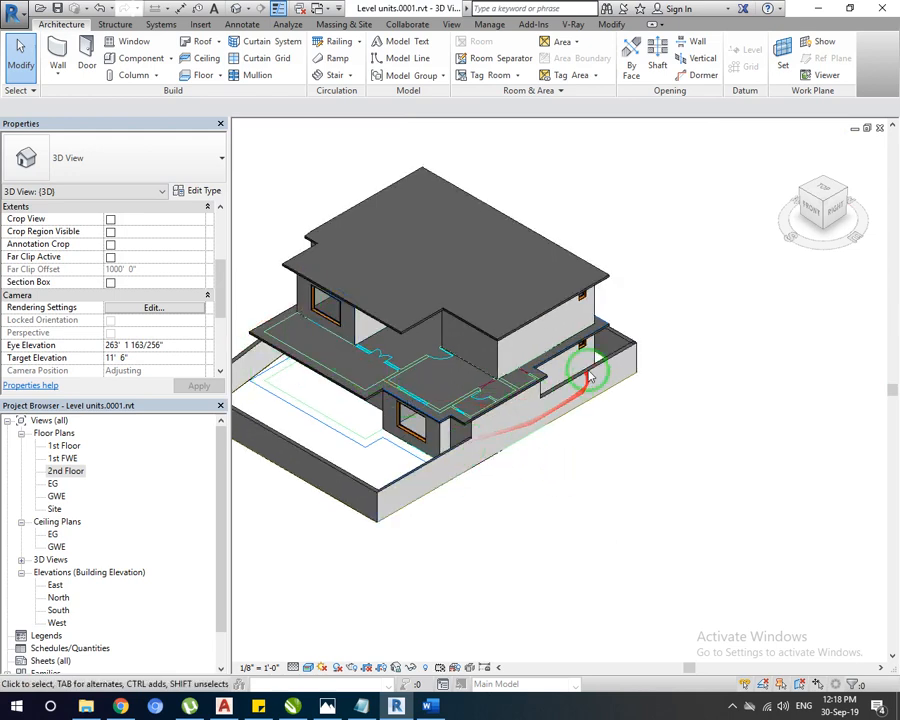
middle_click_drag(396, 413, 490, 410)
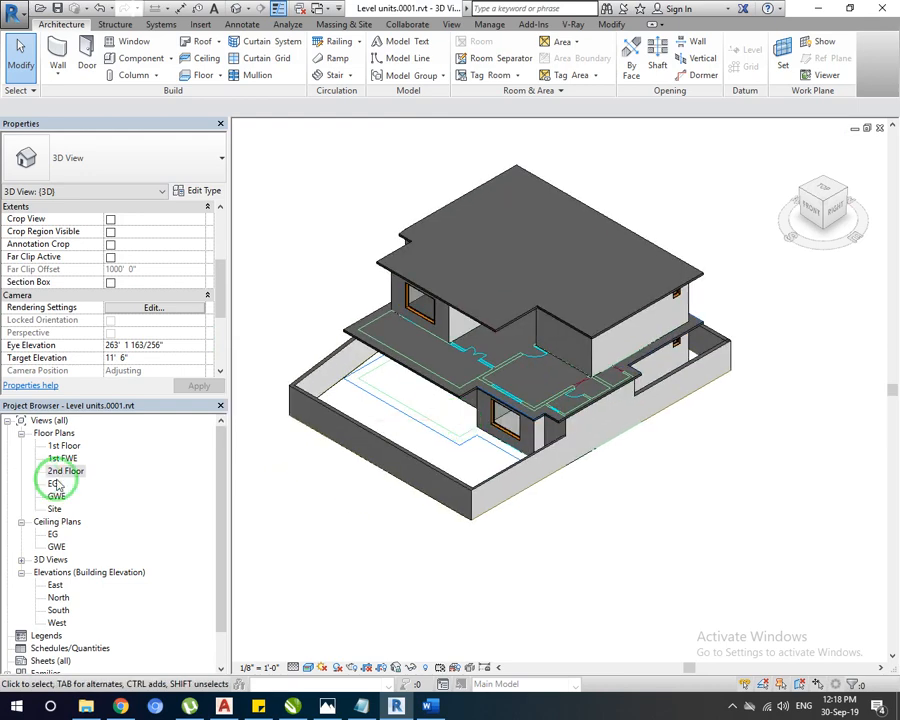
double_click(65, 446)
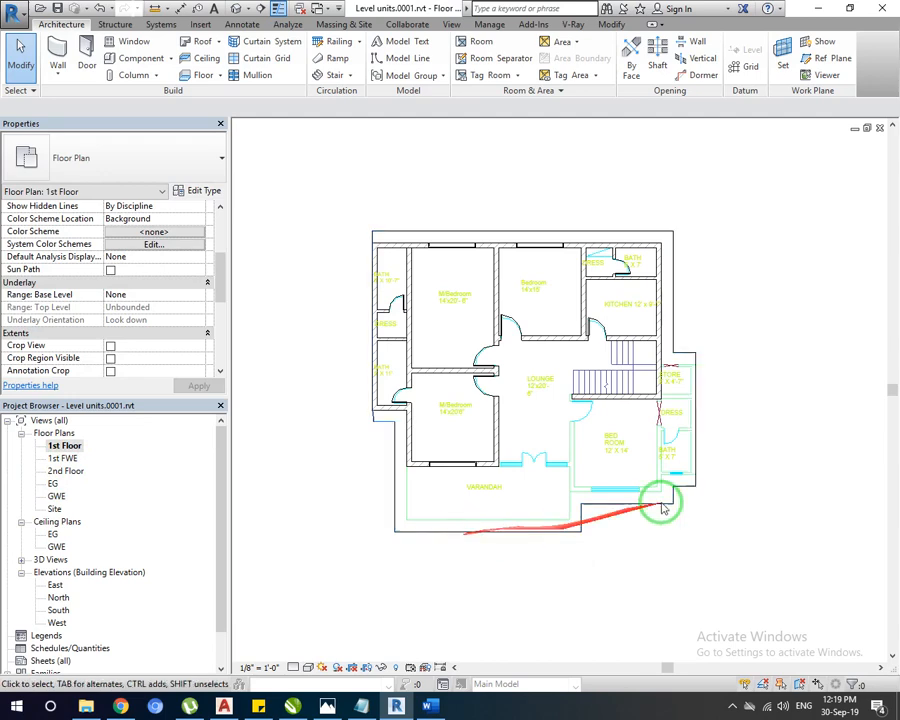
Create an in-place component in the Generic Models category and name it cornices.
scroll(663, 362, "up", 1)
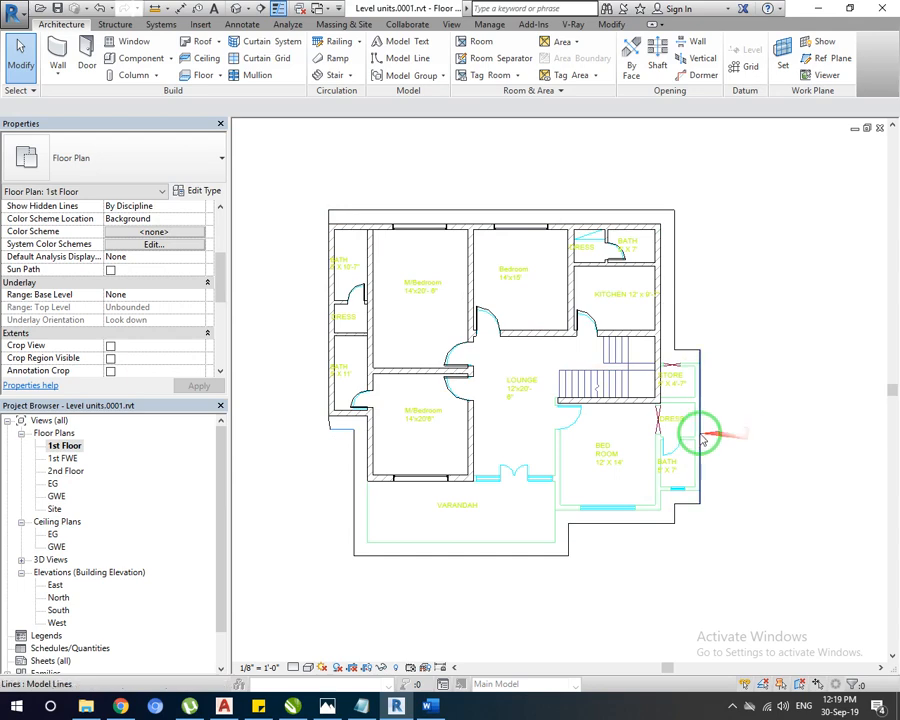
scroll(692, 485, "up", 2)
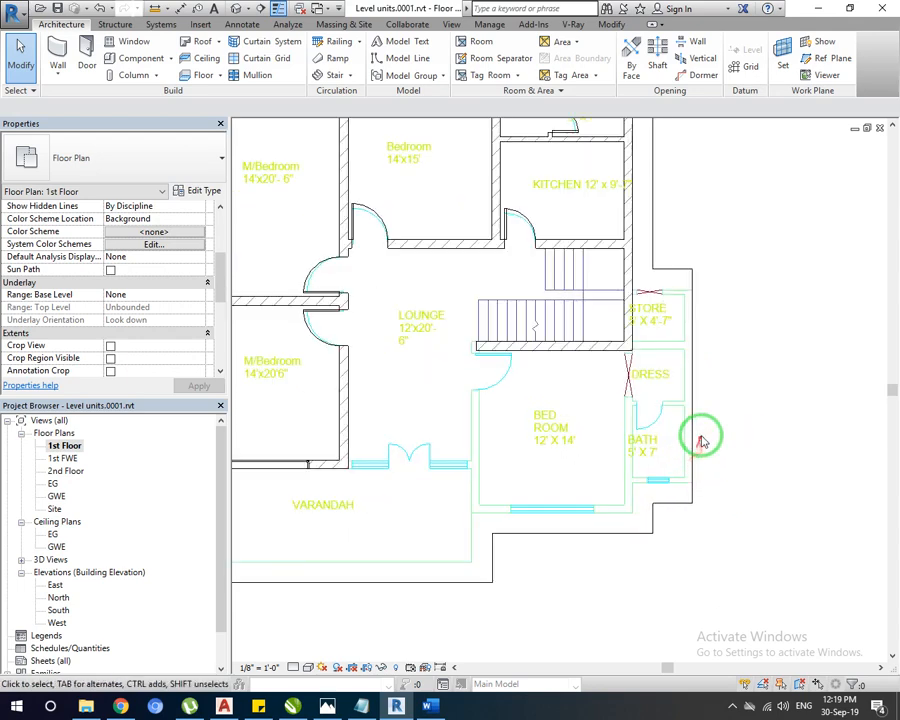
scroll(686, 430, "down", 3)
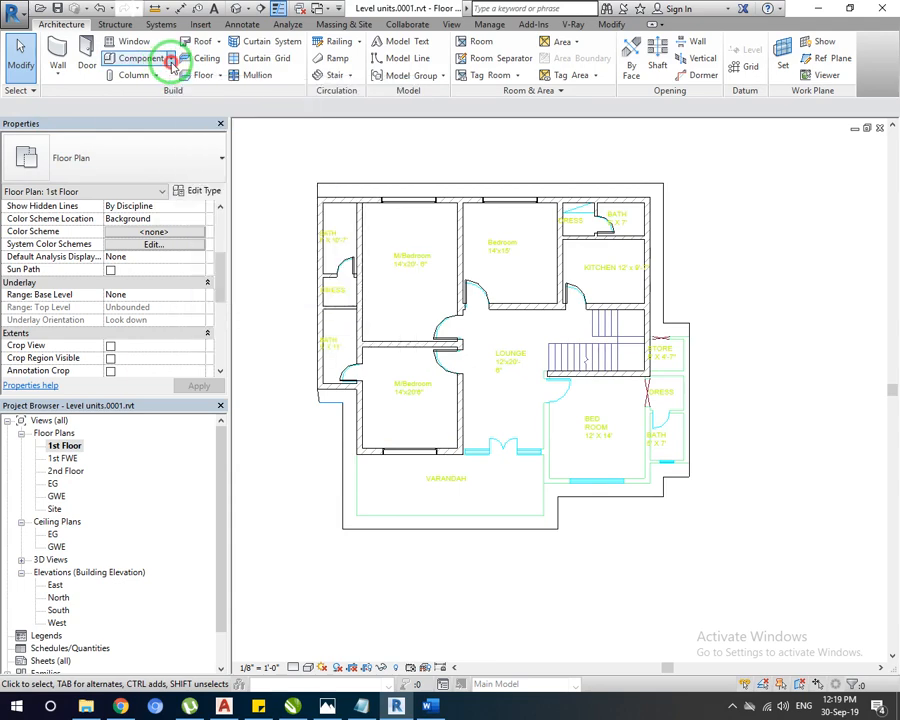
left_click(172, 60)
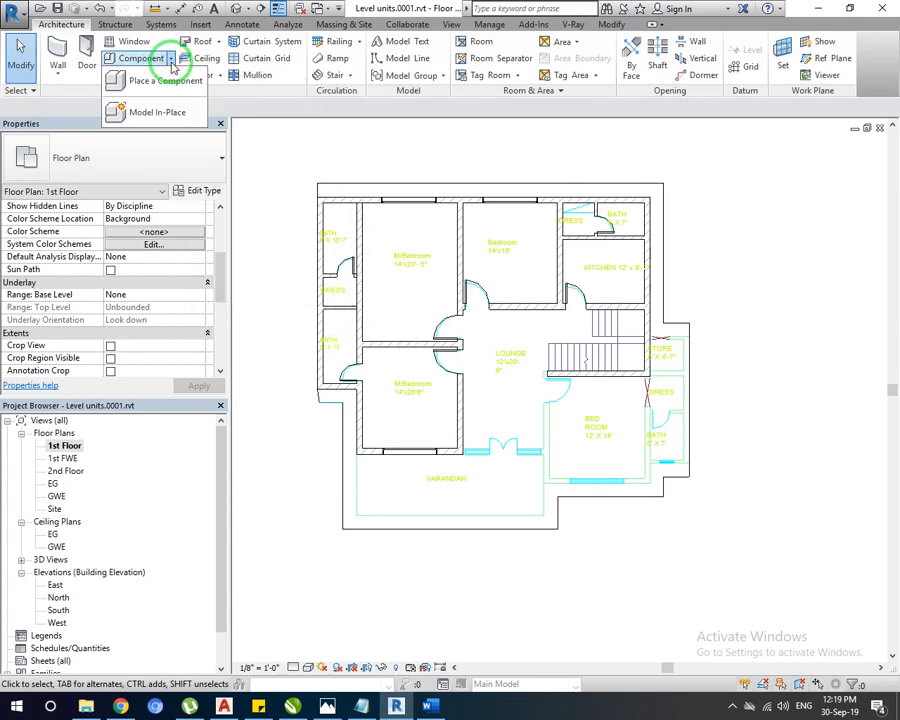
left_click(152, 113)
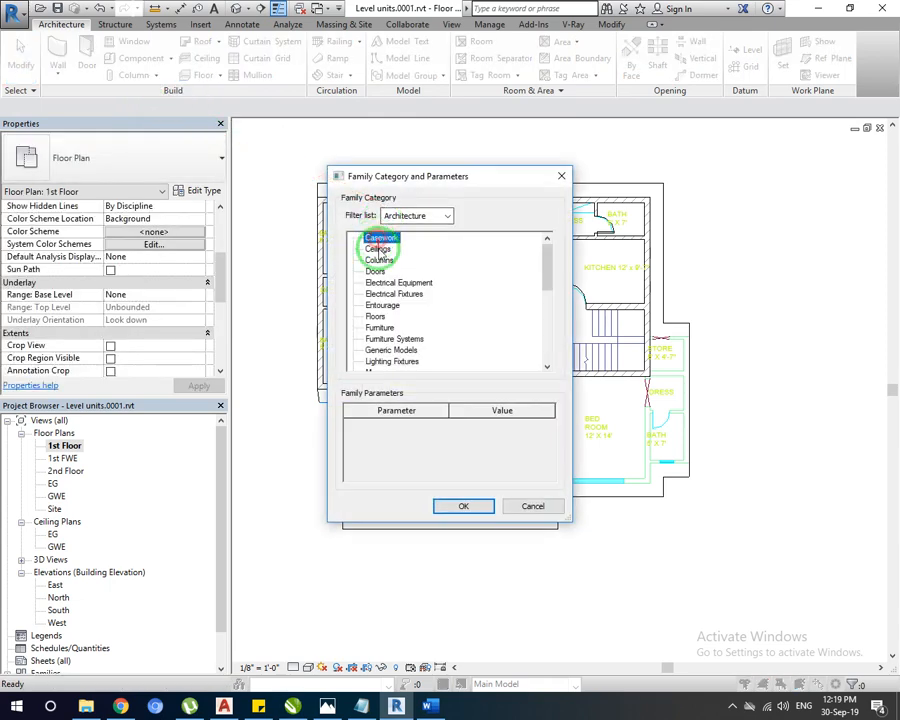
left_click(468, 505)
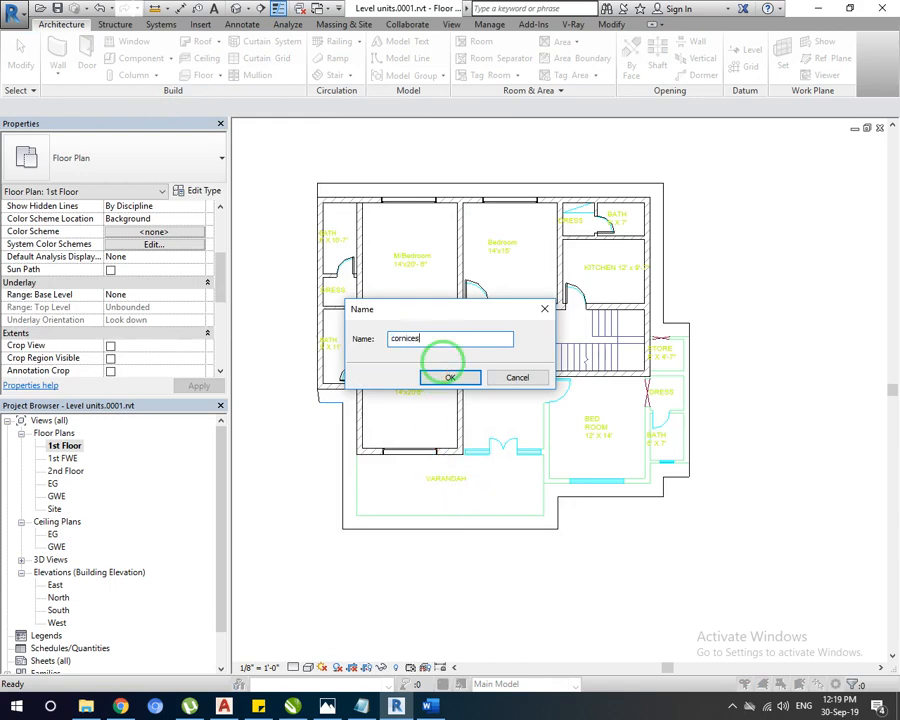
left_click(449, 374)
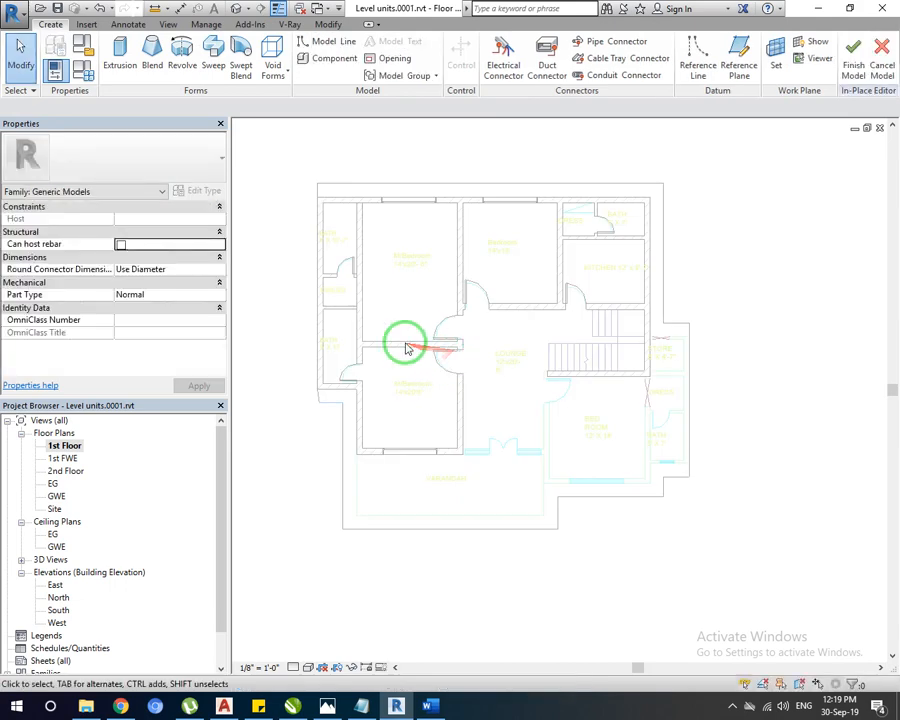
Start a sweep and pick the slab edges below the bath, beside the varandah and along the varandah front as its path.
left_click(208, 52)
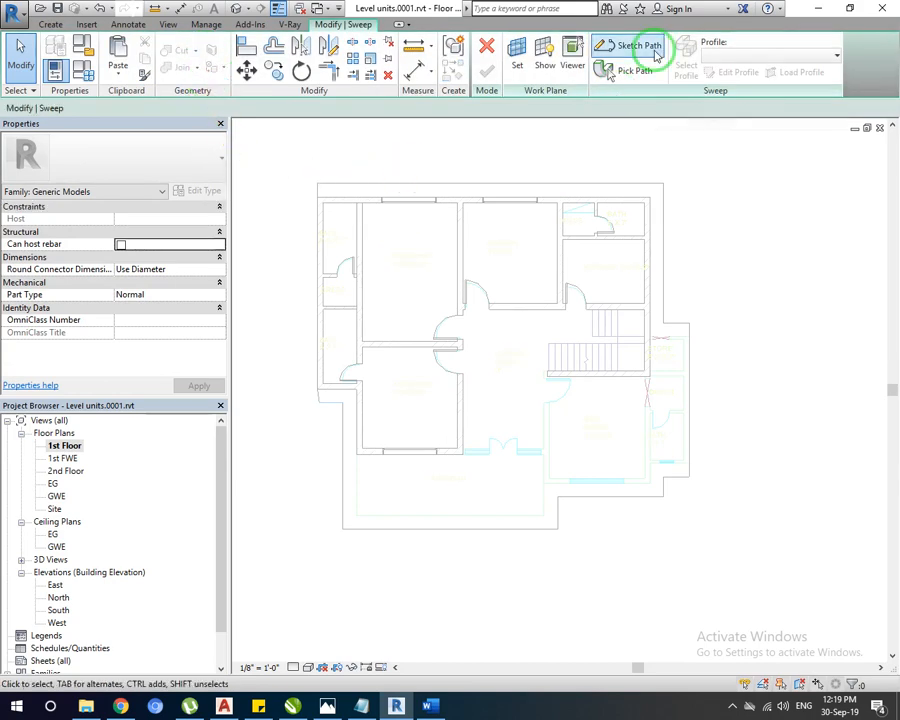
left_click(651, 46)
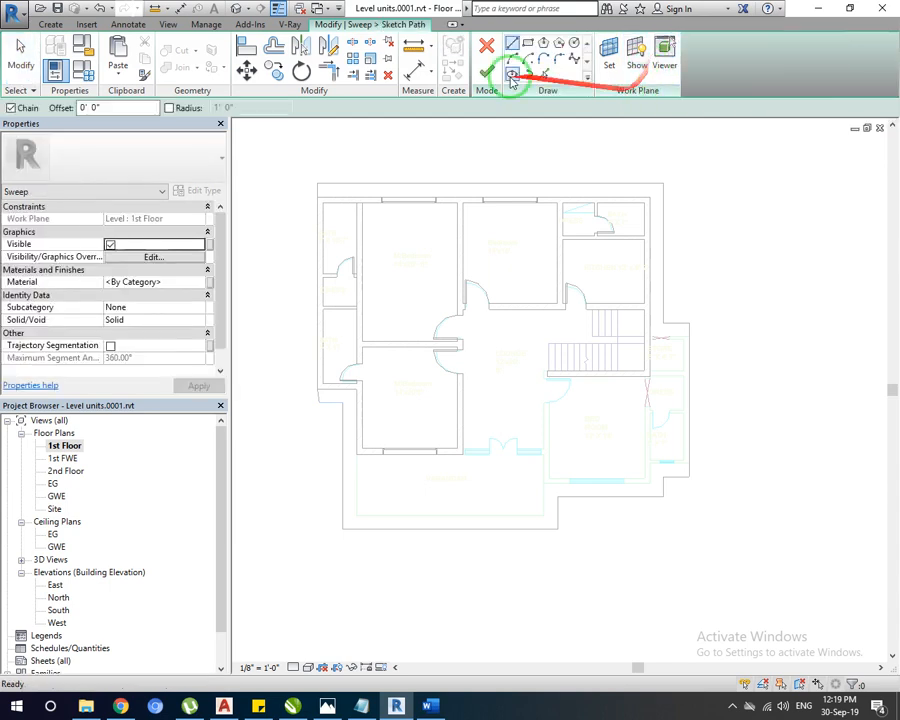
left_click(541, 74)
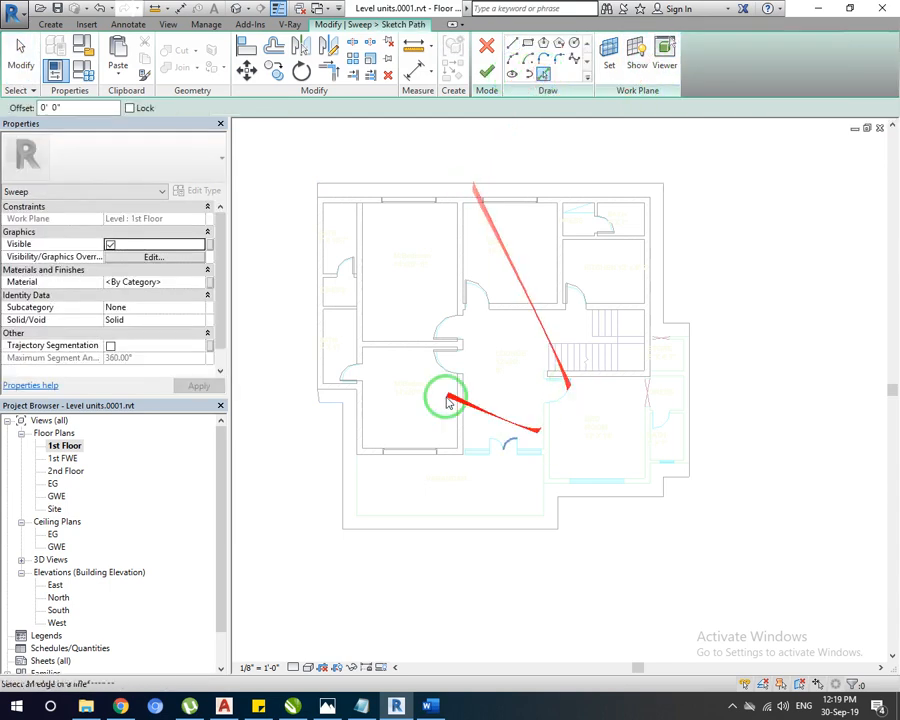
left_click(329, 405)
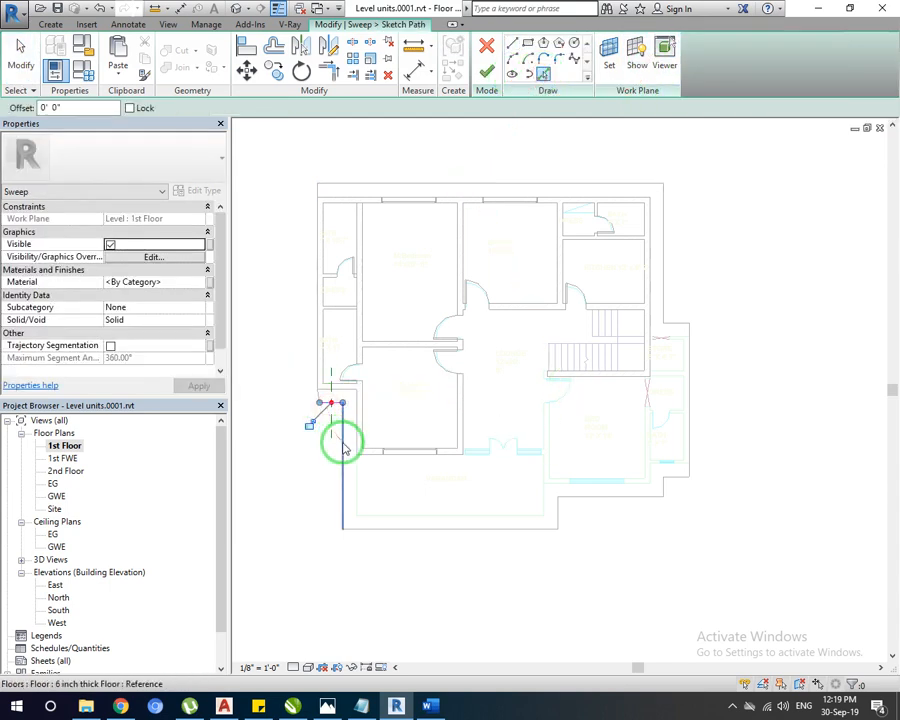
left_click(342, 444)
left_click(442, 528)
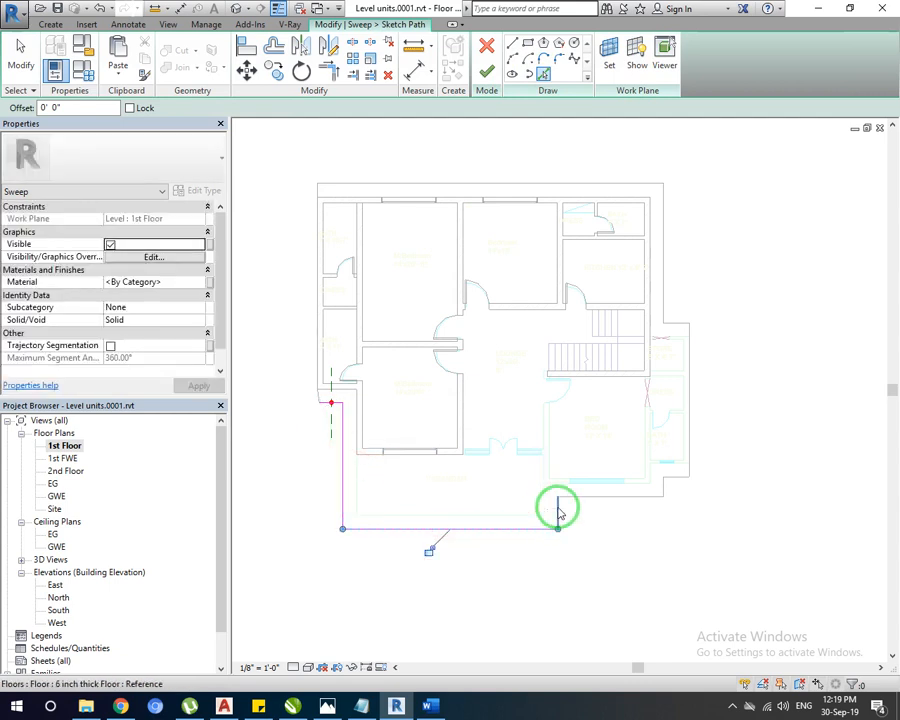
Add the stepped slab edges in front of the bed room and small bath to the sweep path and finish the path.
left_click(557, 507)
left_click(639, 494)
left_click(663, 490)
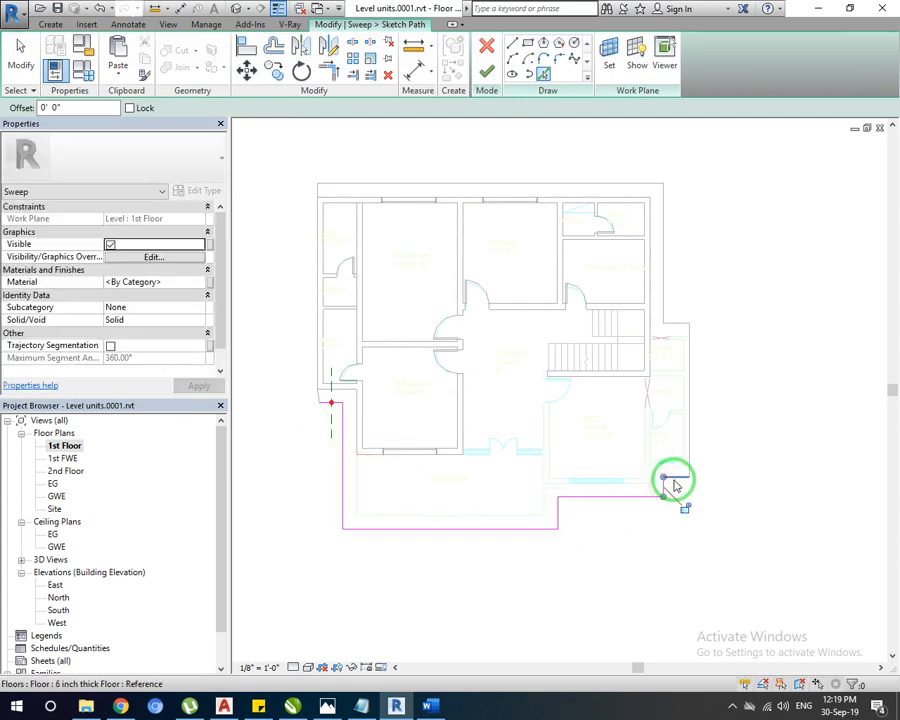
left_click(675, 478)
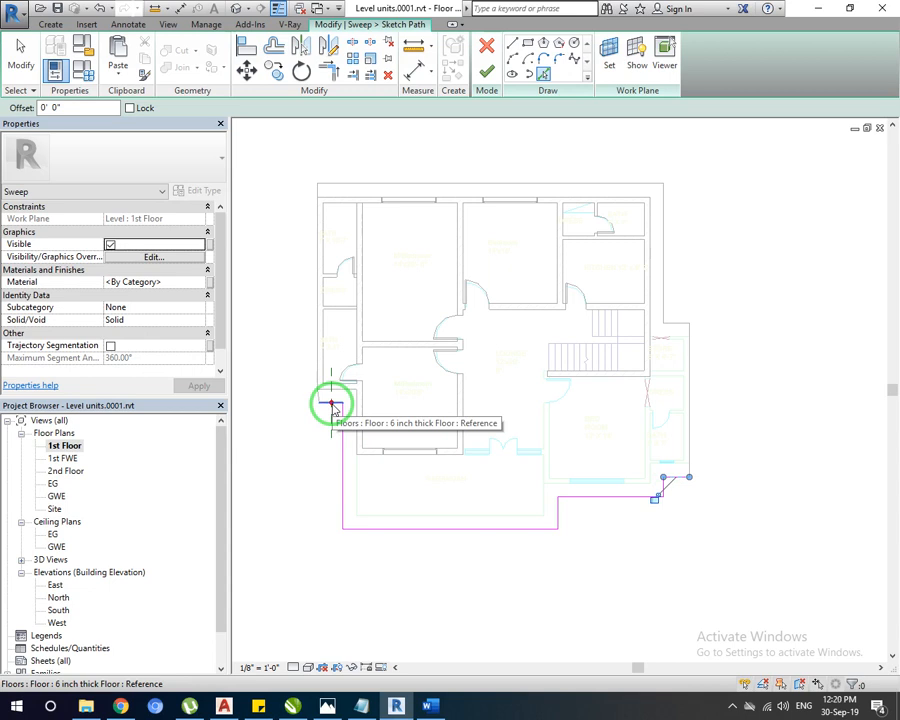
left_click(487, 72)
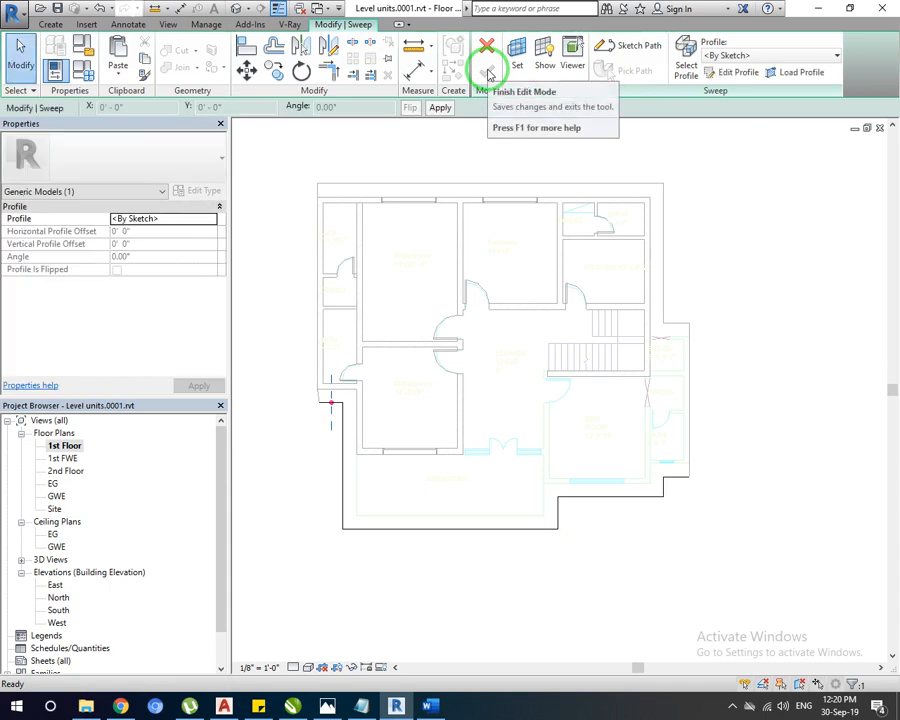
Edit the sweep profile in the East elevation, drawing a line down the slab edge and a 3" line outward along the underside.
left_click(745, 77)
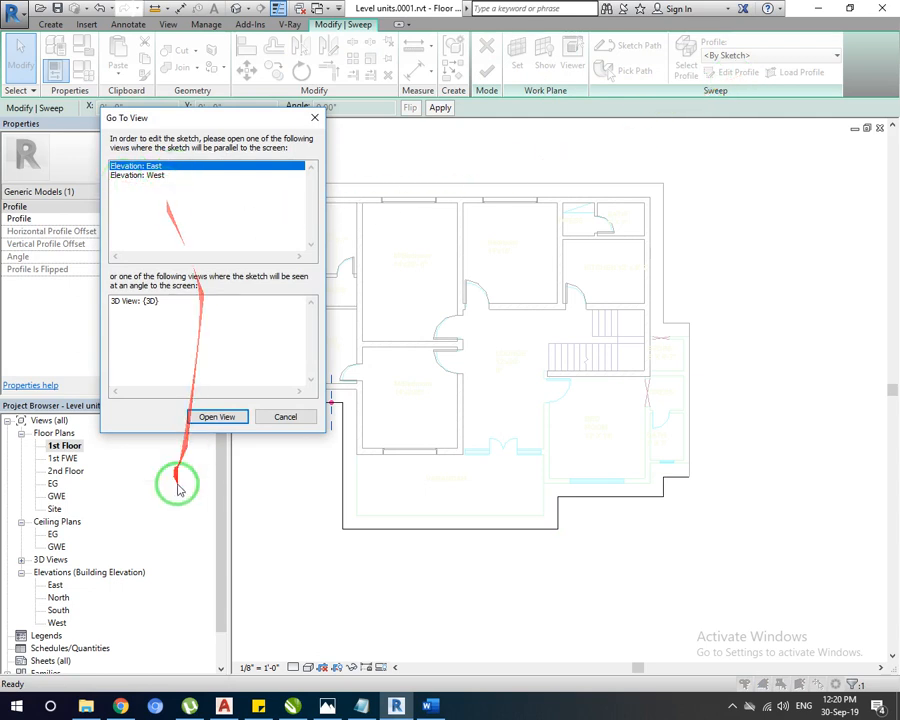
left_click(214, 417)
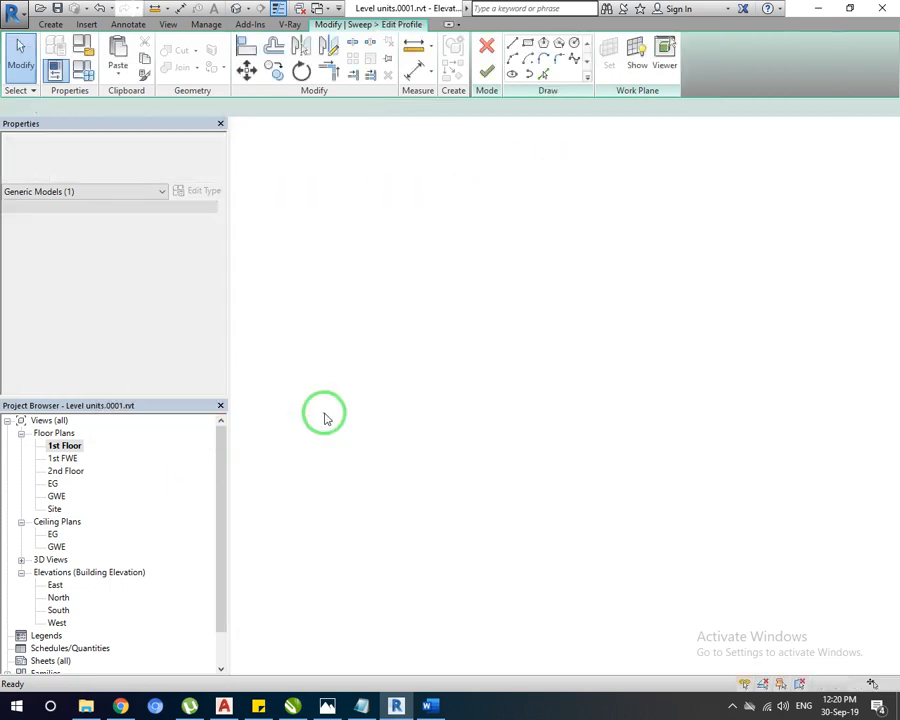
scroll(380, 411, "up", 5)
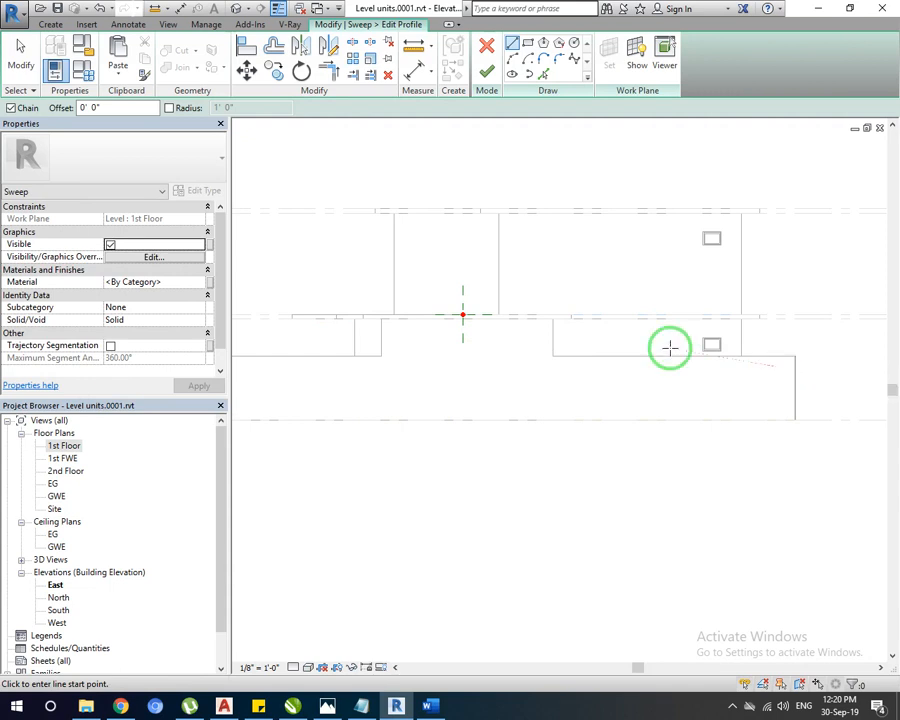
scroll(460, 311, "up", 5)
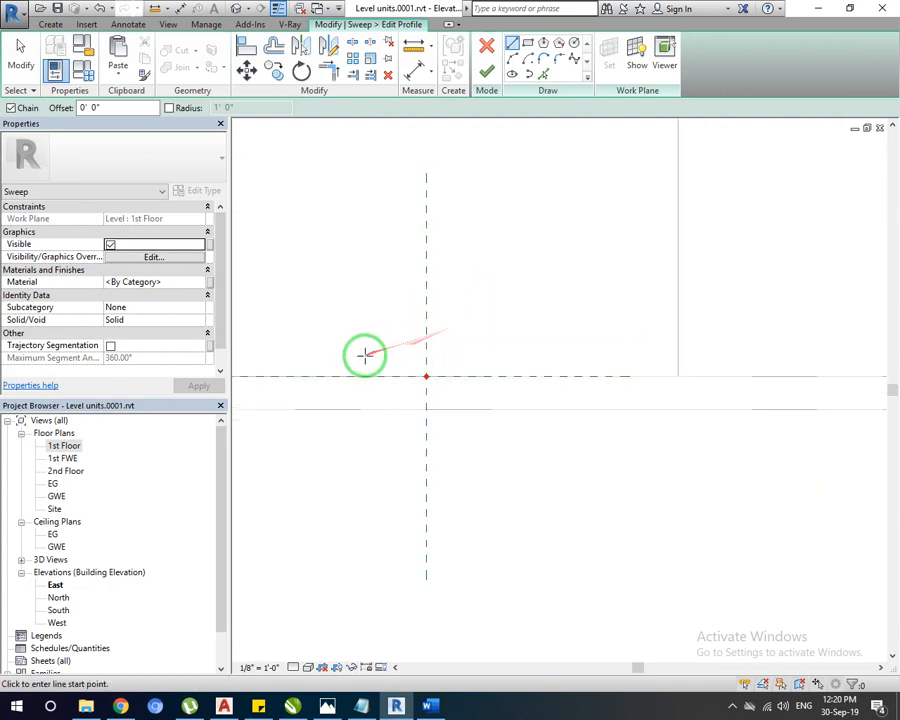
middle_click_drag(364, 354, 416, 395)
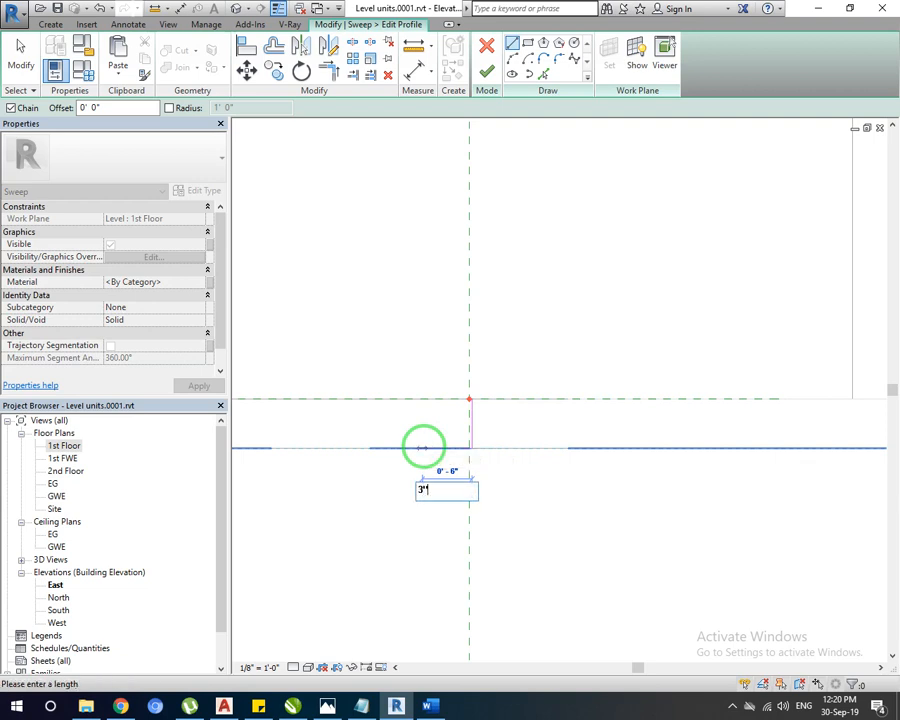
key("Return")
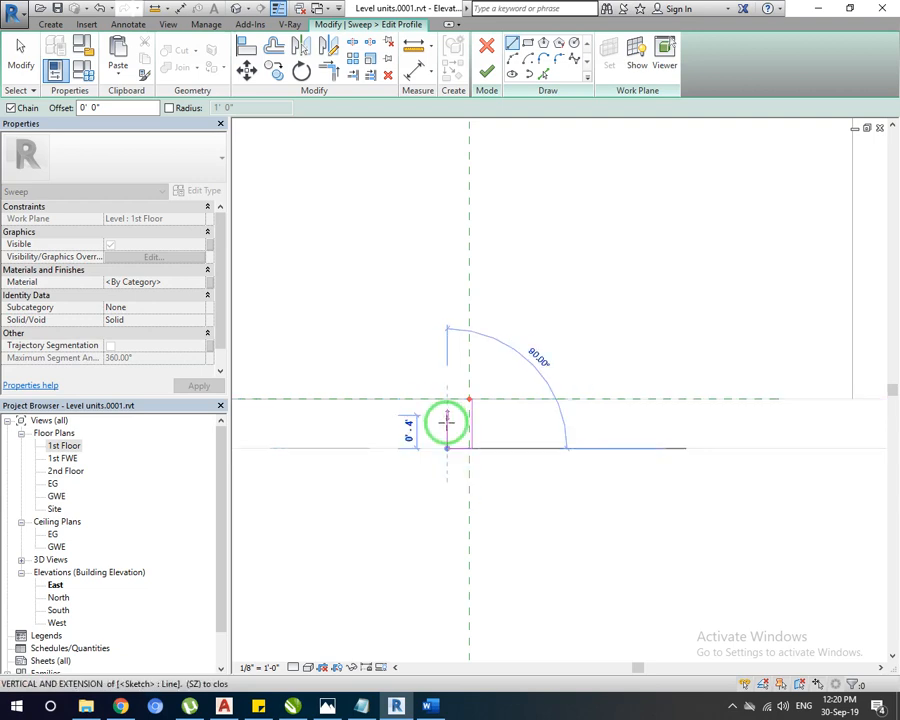
Continue the profile with a step up, 3" outward, up to the slab top, and a 1' vertical line above it.
left_click(426, 423)
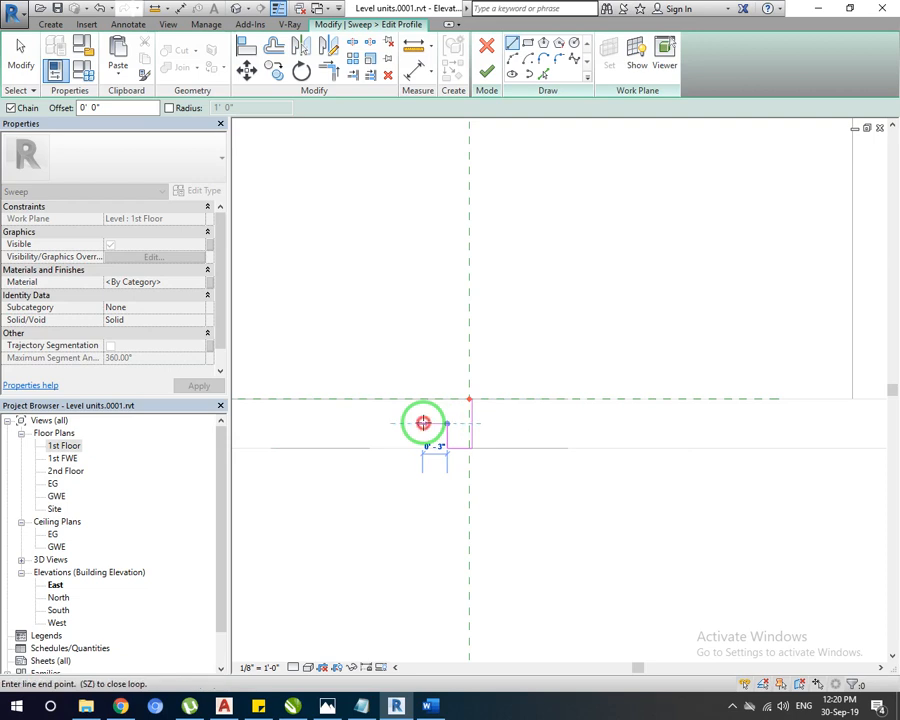
left_click(423, 422)
left_click(421, 400)
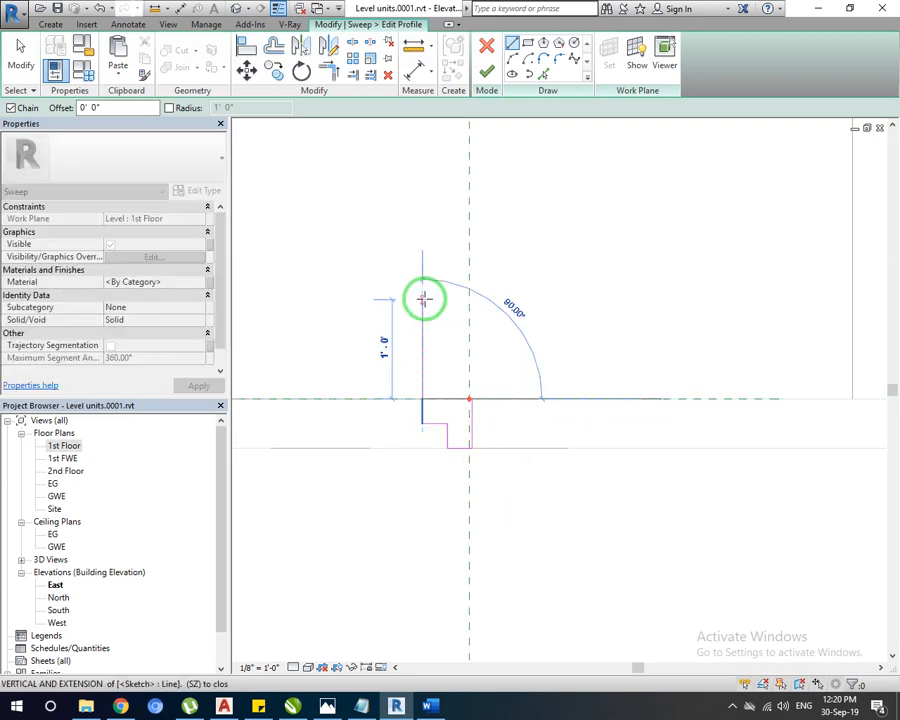
type("1")
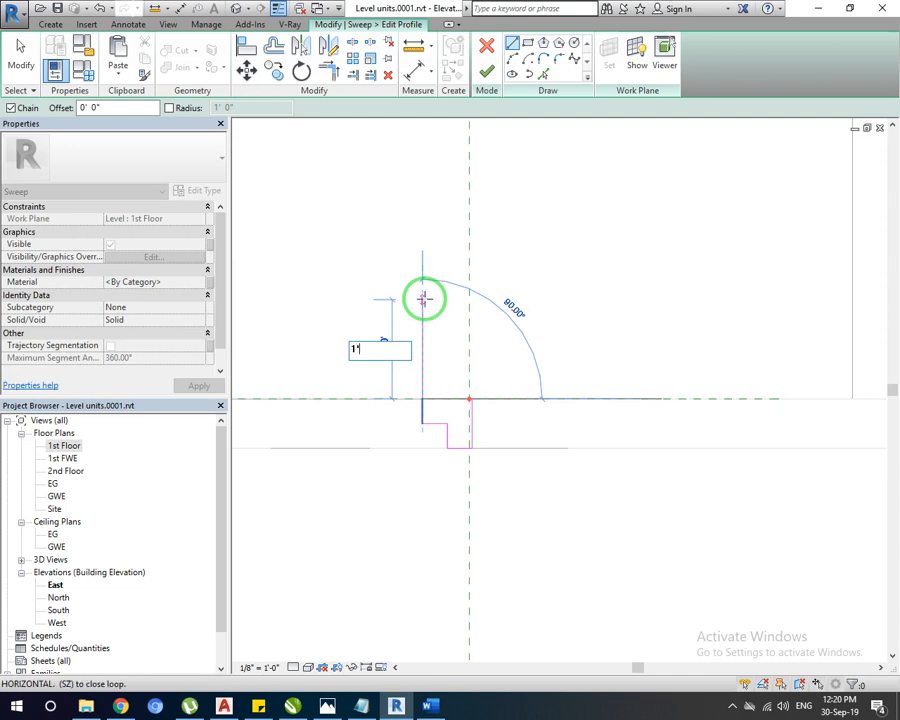
key("Return")
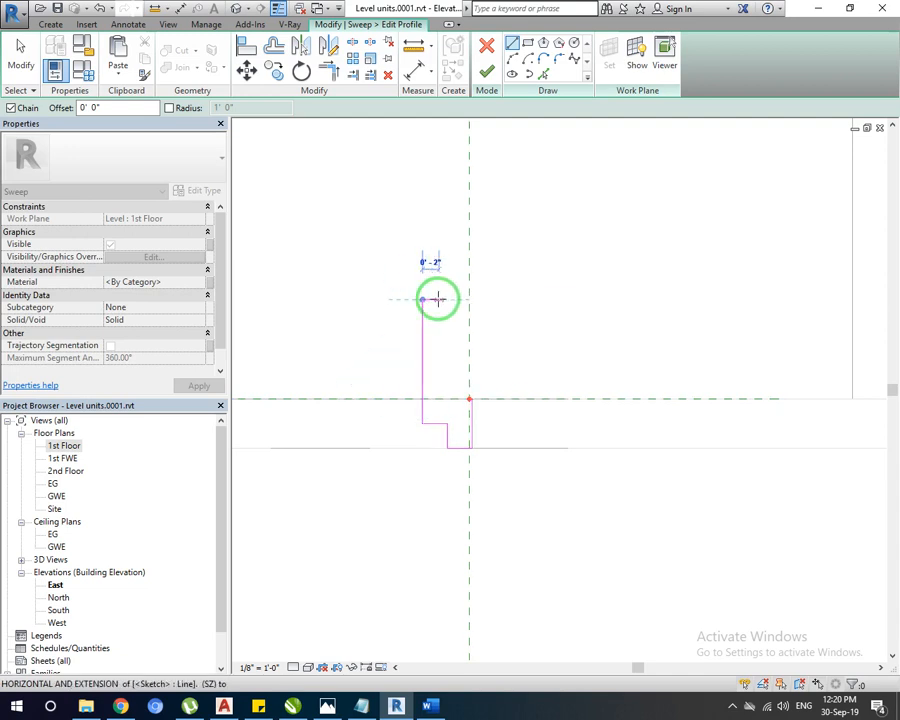
Draw a 2" by 2" groove above the vertical profile line and continue upward with another 1' line.
left_click(437, 298)
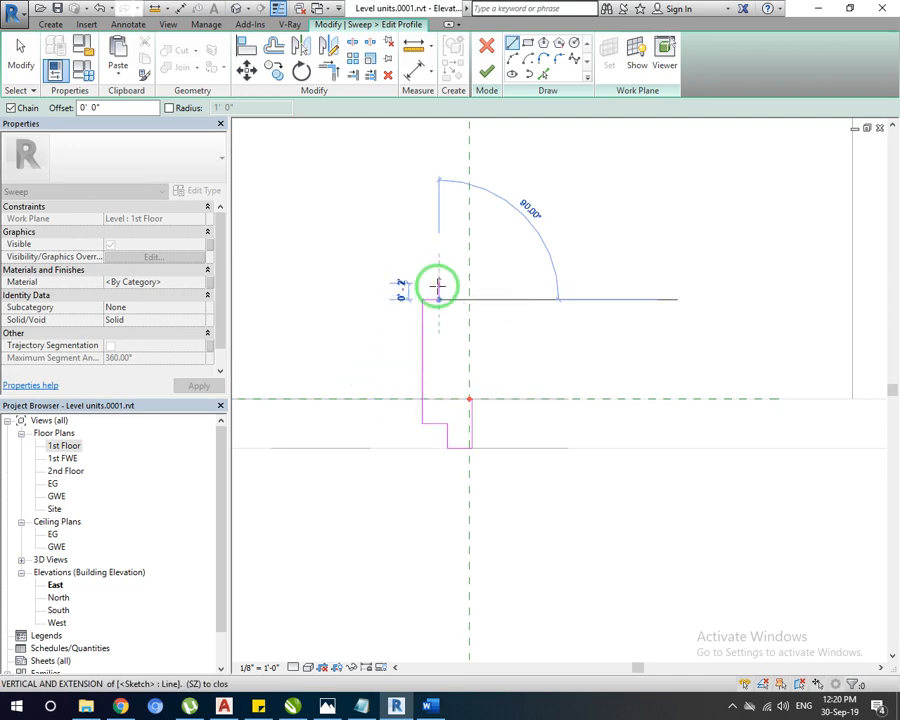
left_click(422, 282)
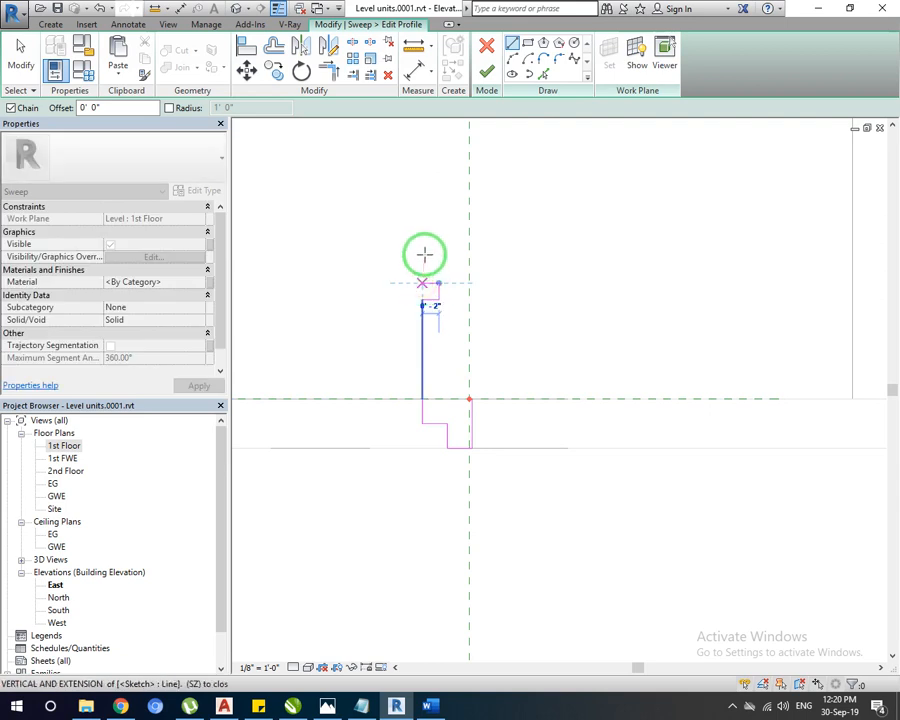
type("1")
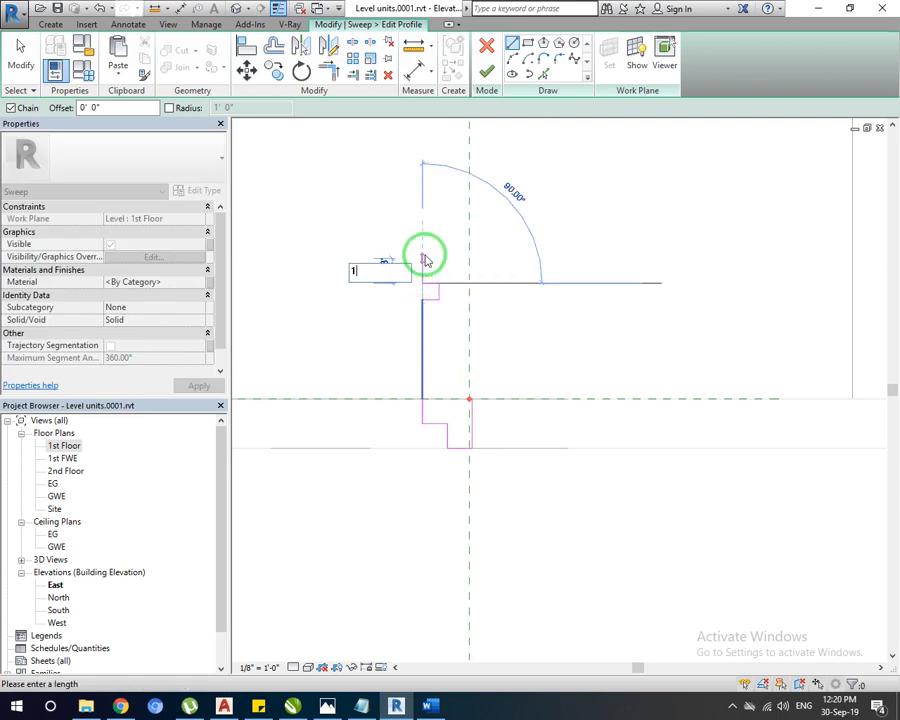
middle_click_drag(422, 296, 421, 438)
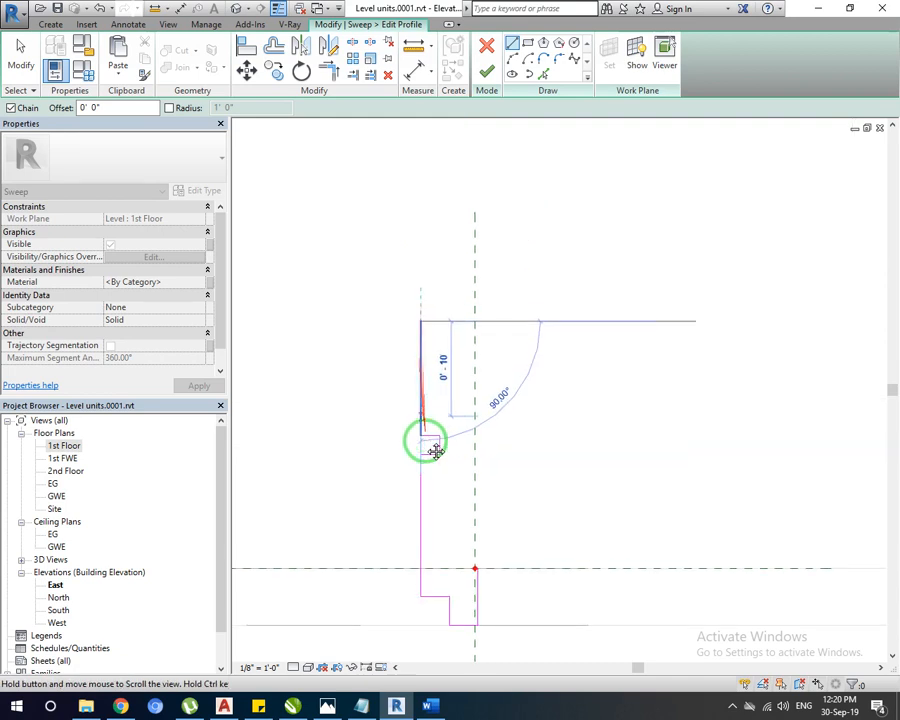
Draw a second 2" by 2" groove at the upper end of the profile's outer face.
left_click(454, 360)
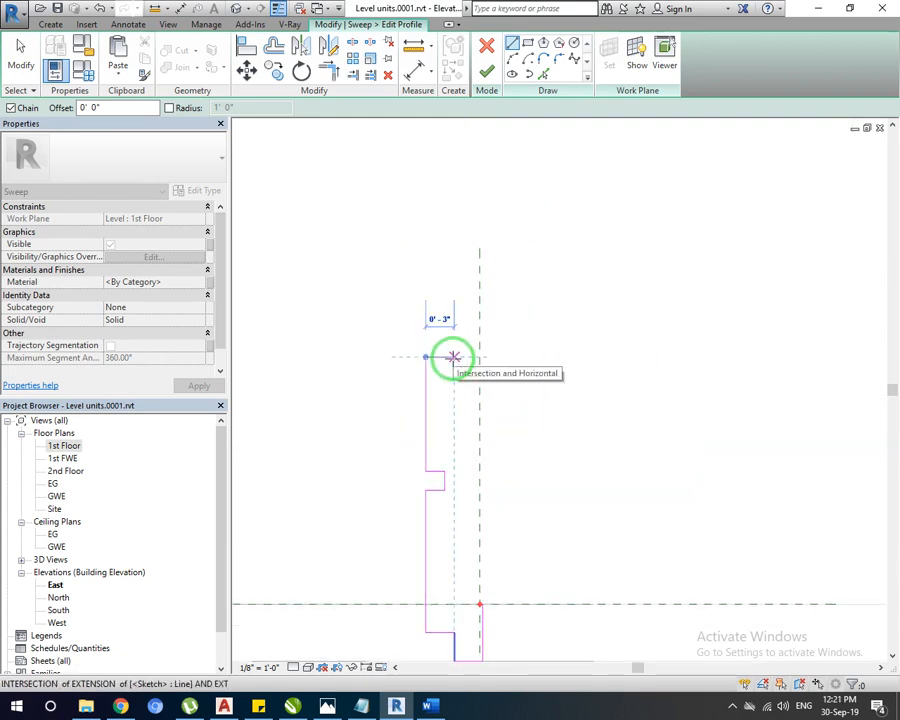
type("2'")
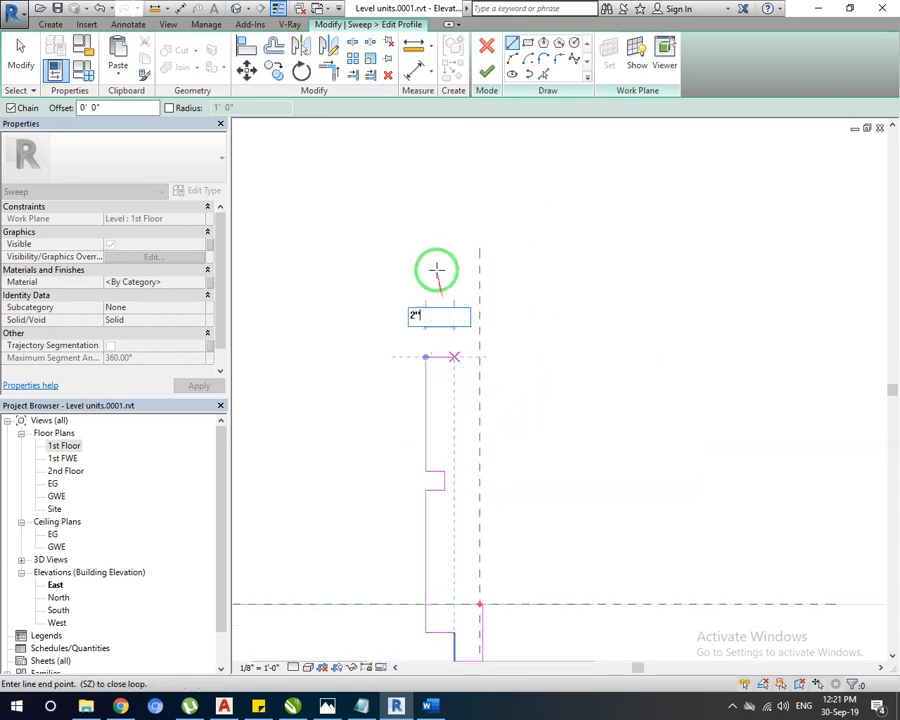
key("Return")
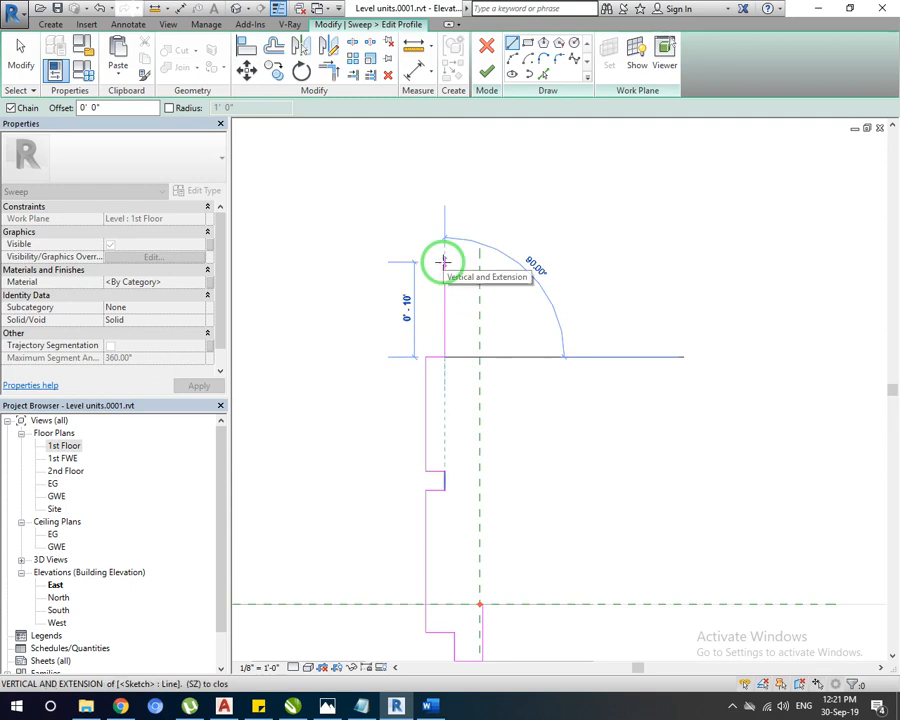
type("2\"")
key("Return")
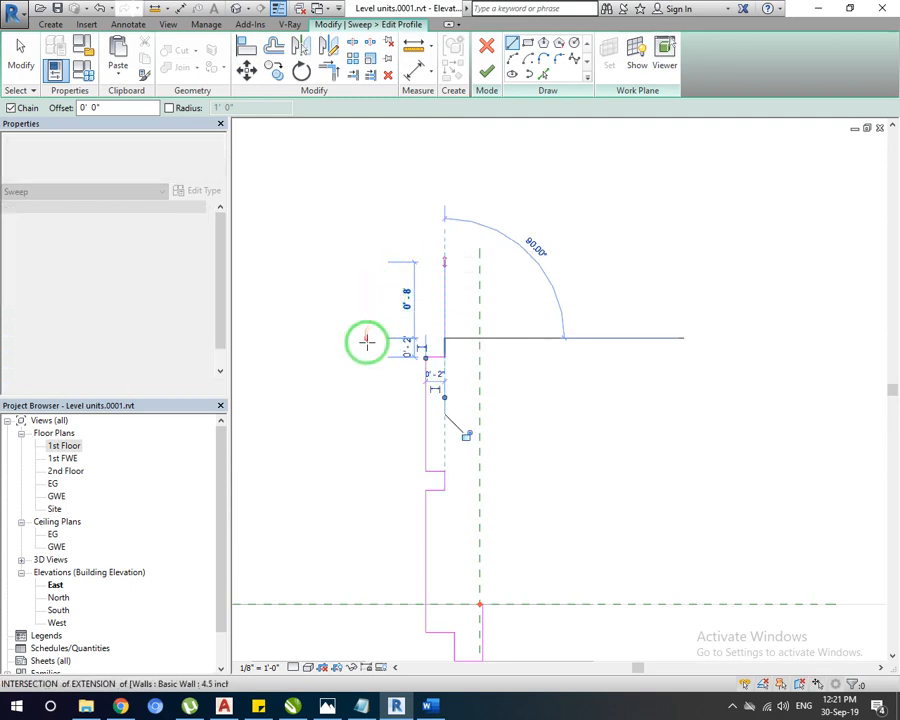
type("2")
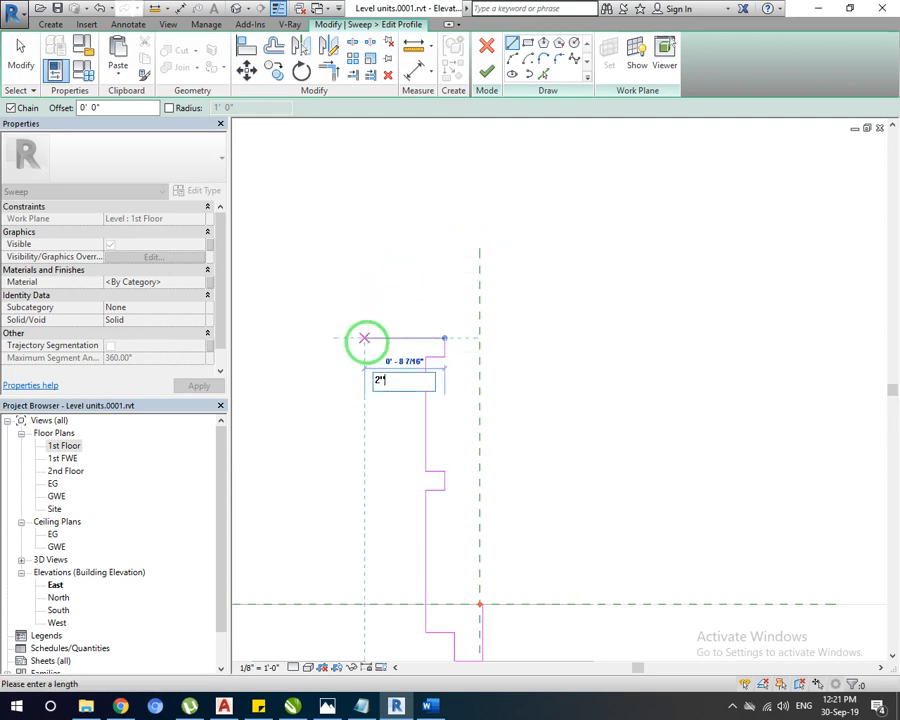
type("\"")
key("Return")
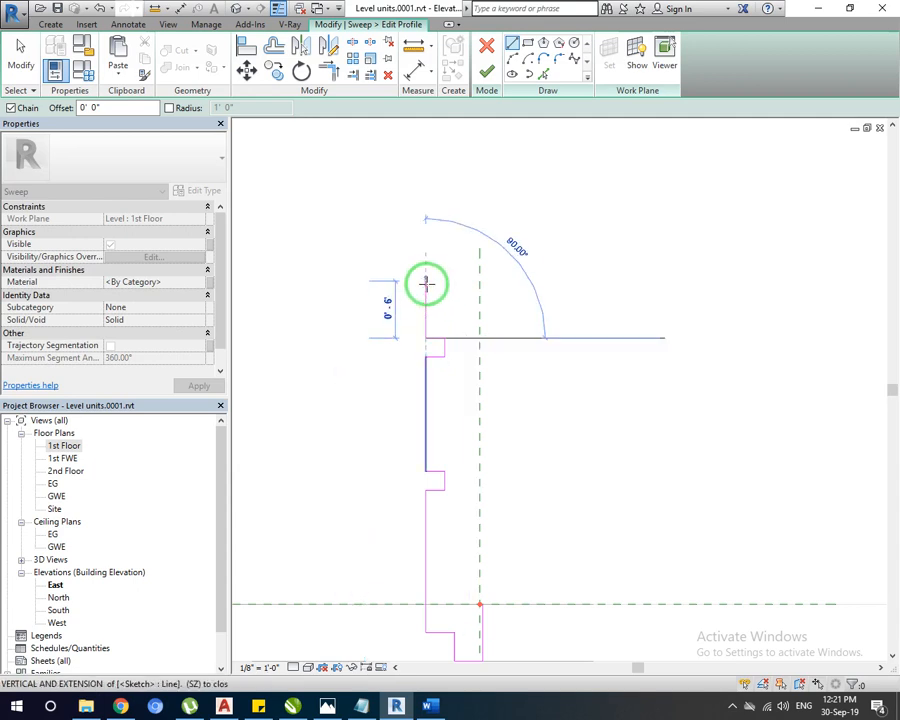
Continue the profile with a 1' vertical line above the second groove and two outward steps, each 2" out and 2" up.
type("1")
key("Return")
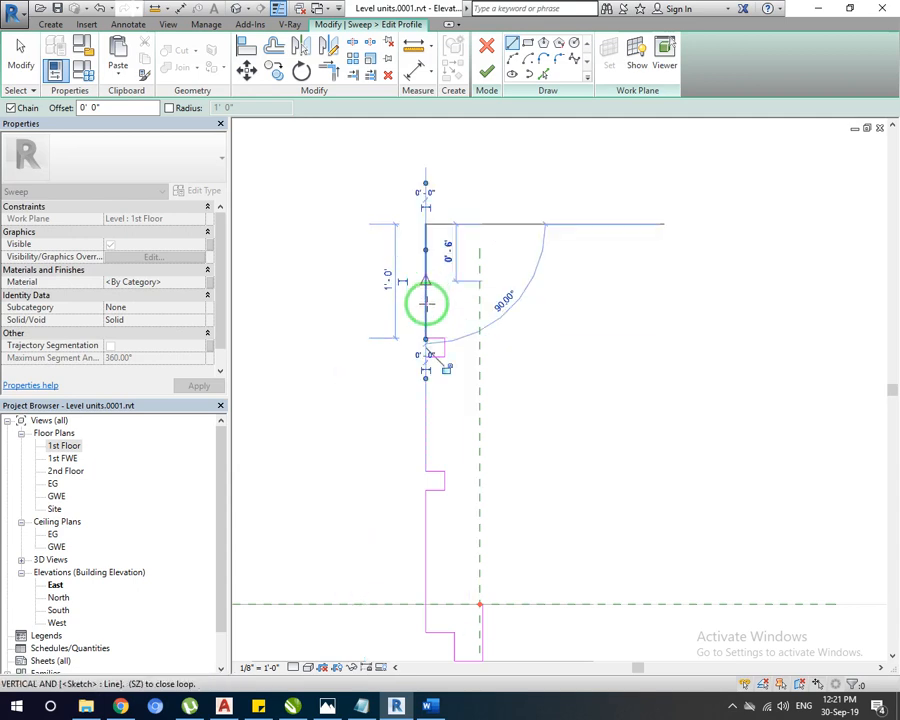
mouse_move(416, 372)
middle_mouse_down()
mouse_move(418, 456)
mouse_move(407, 408)
middle_mouse_up()
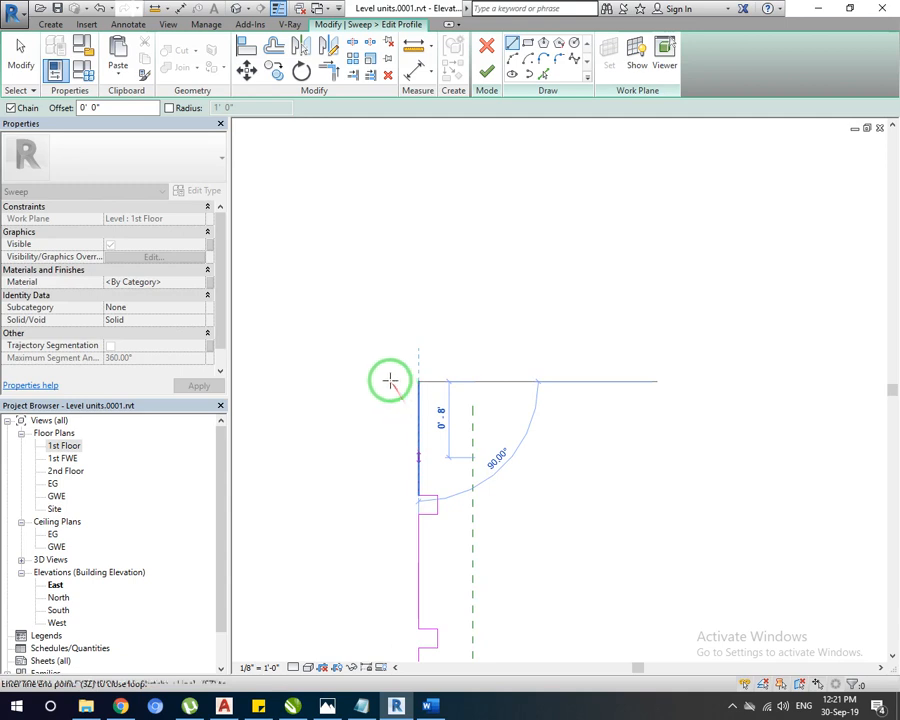
left_click(389, 379)
type("3\"")
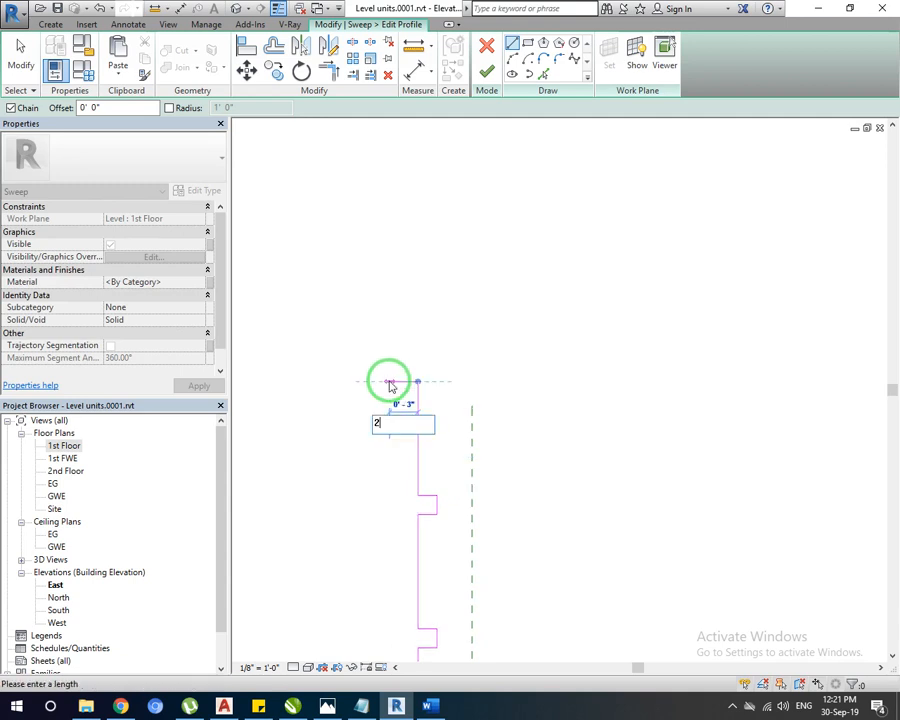
key("Return")
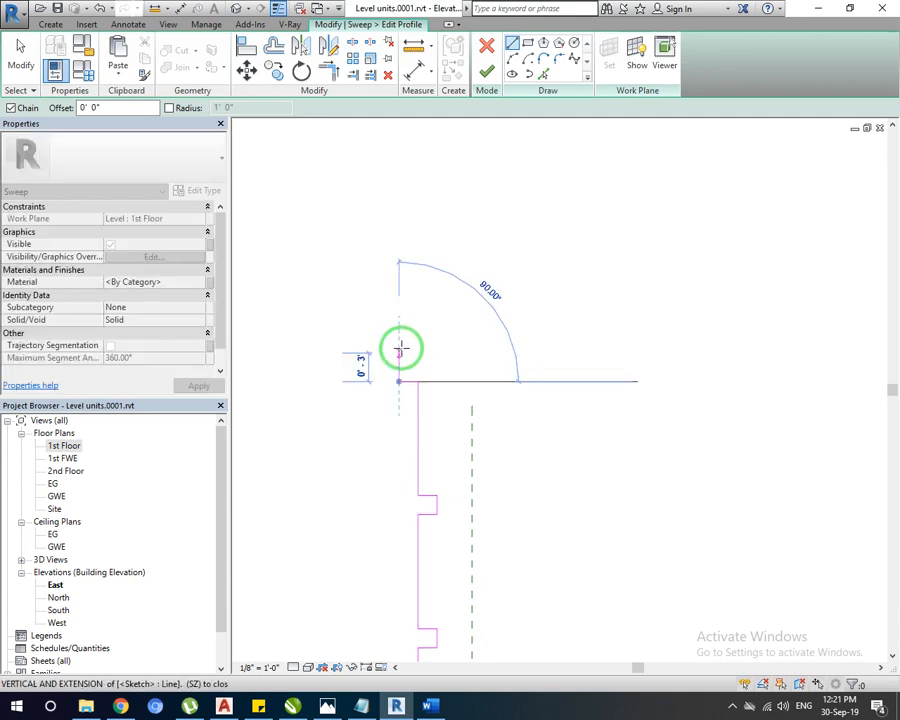
type("2")
key("Return")
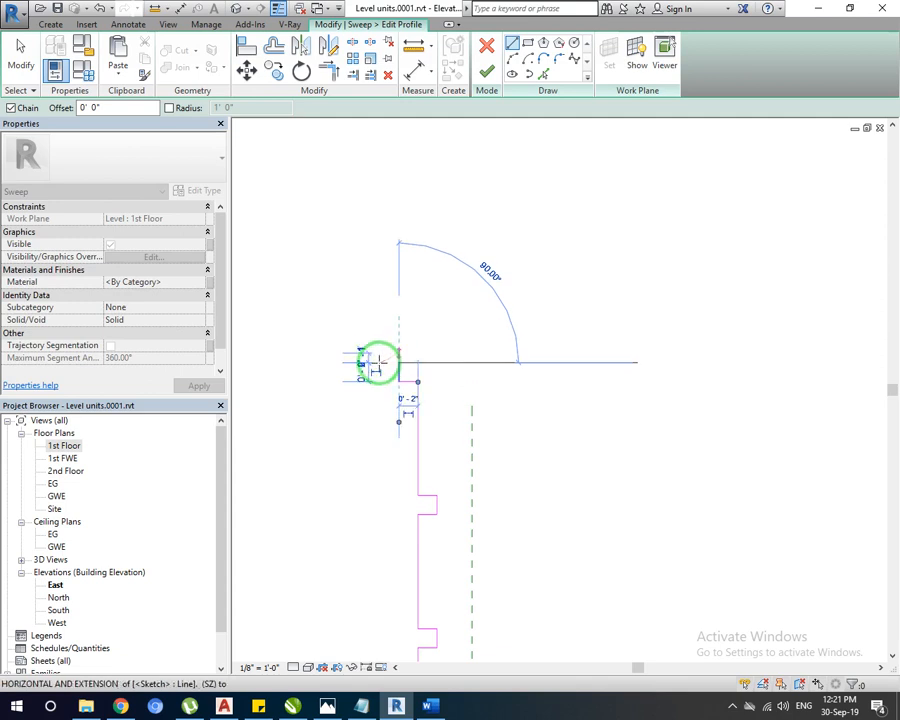
type("2")
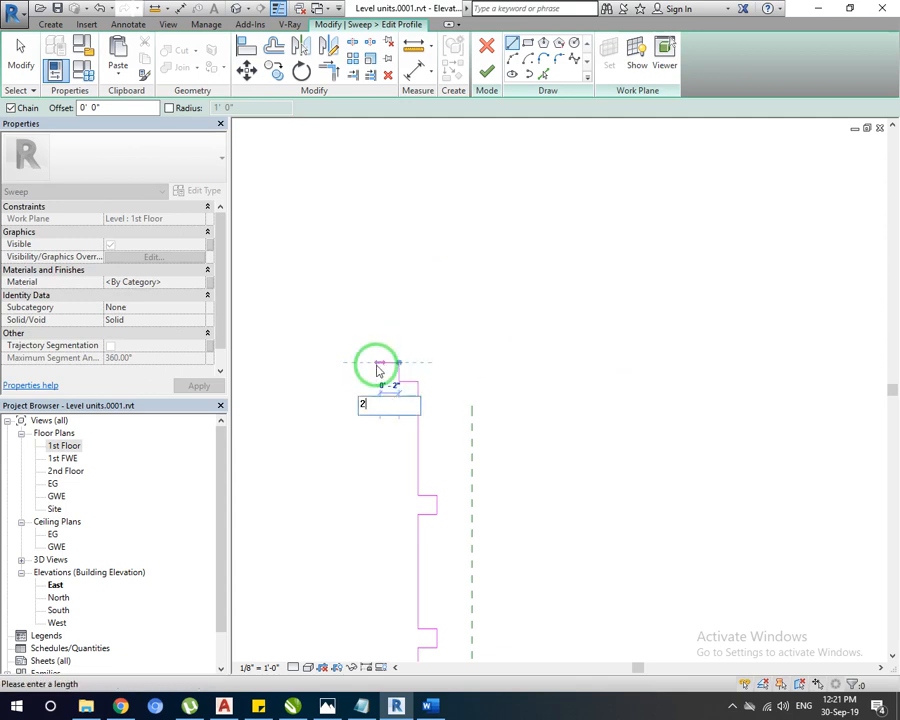
key("Return")
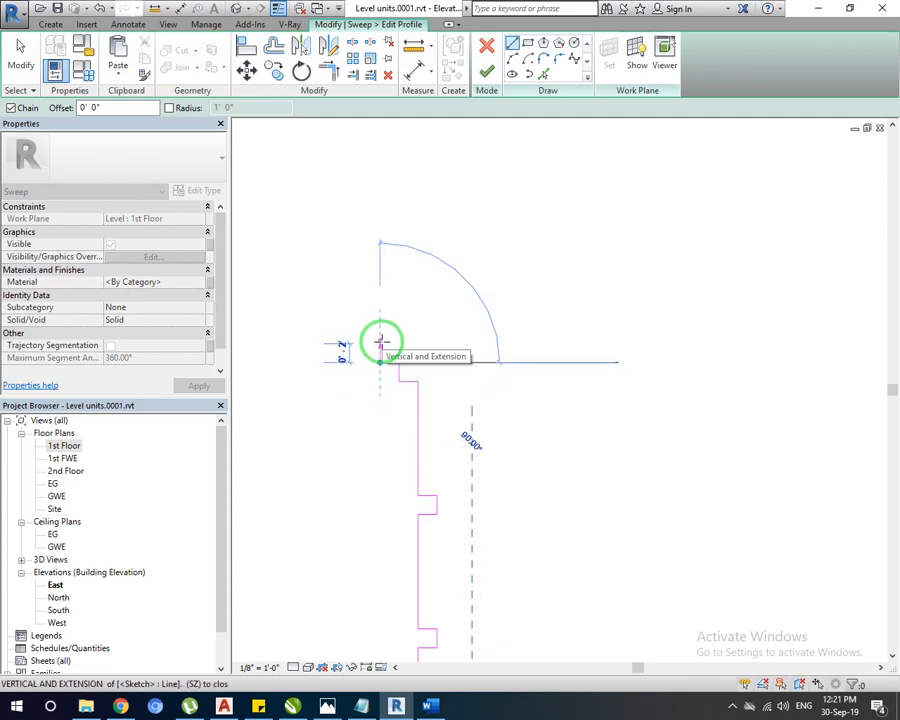
type("2")
key("Return")
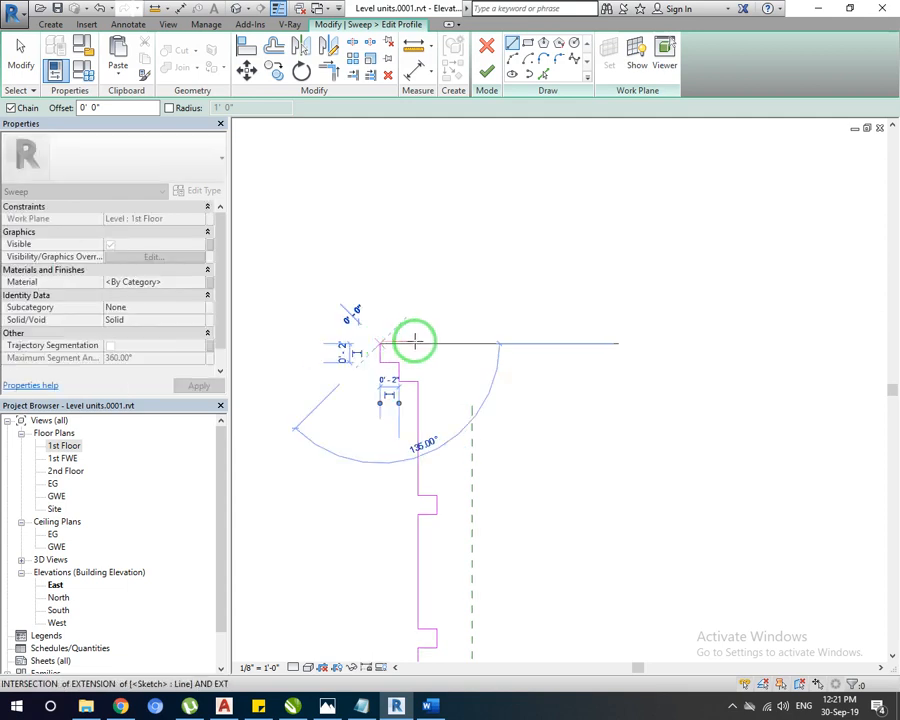
Draw the profile's top edge across to the vertical reference plane and down to the slab top, and try to finish the sketch.
scroll(477, 343, "down", 3)
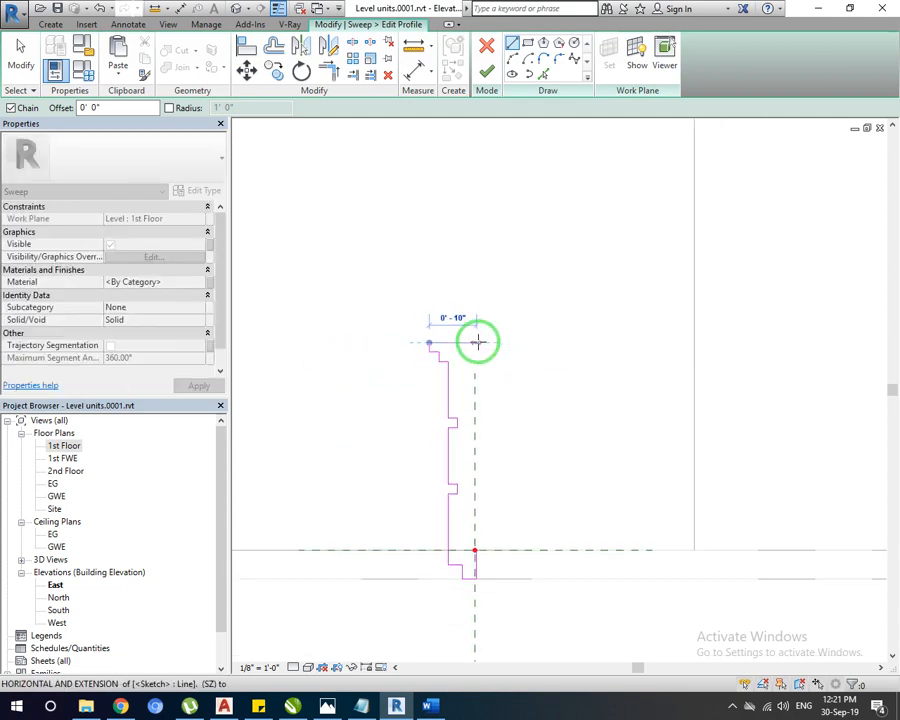
left_click(474, 343)
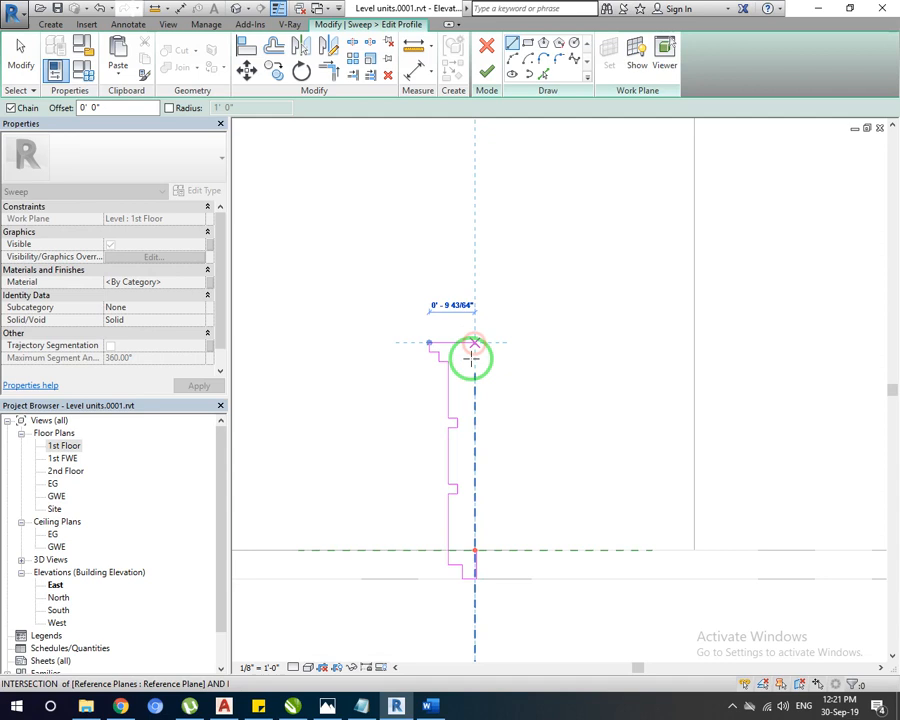
left_click(474, 549)
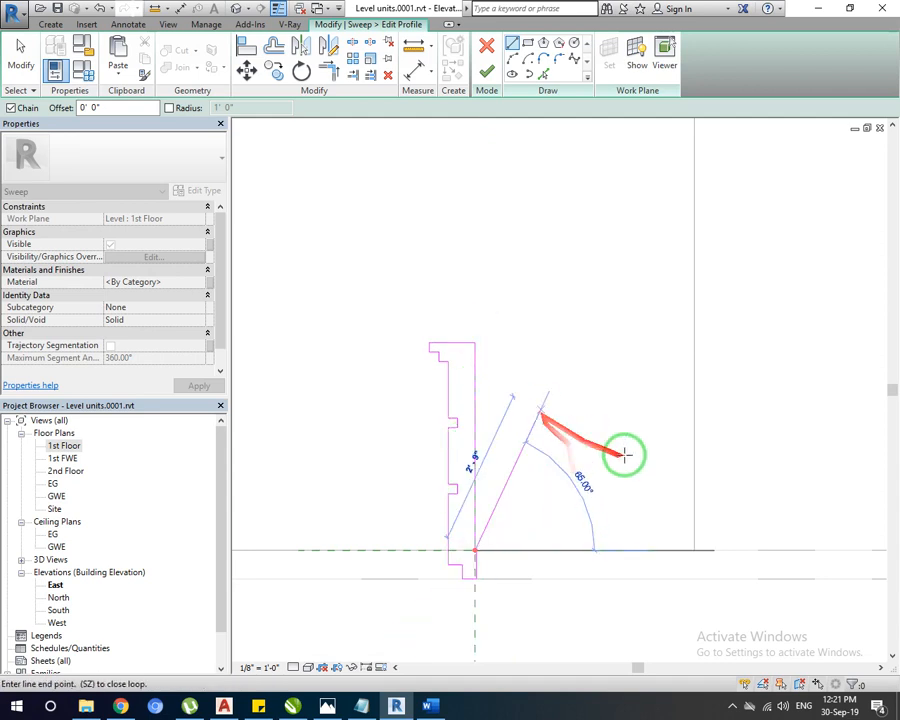
key("Escape")
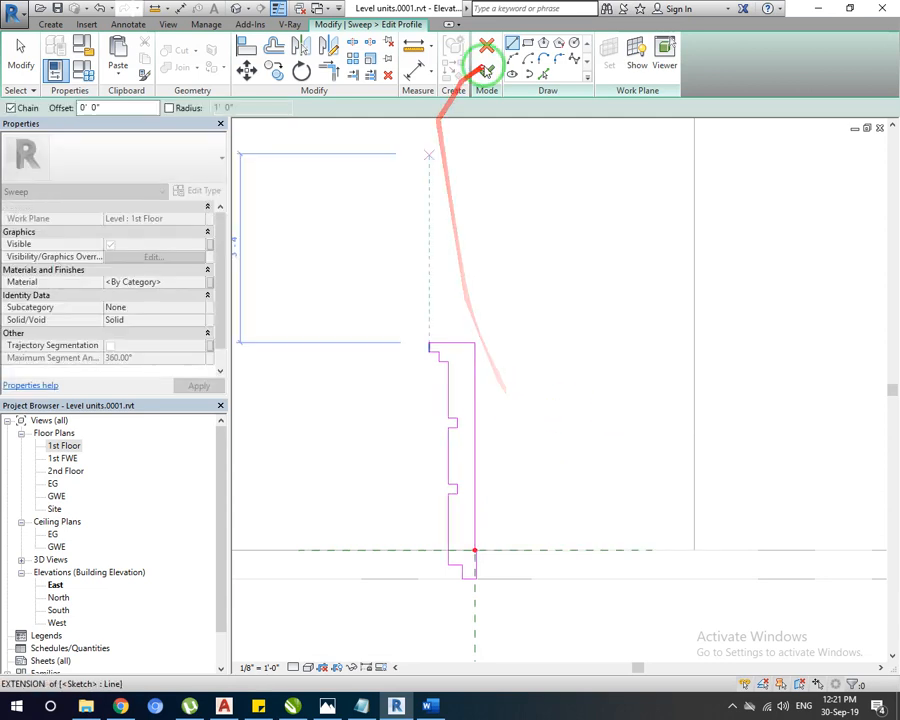
left_click(487, 71)
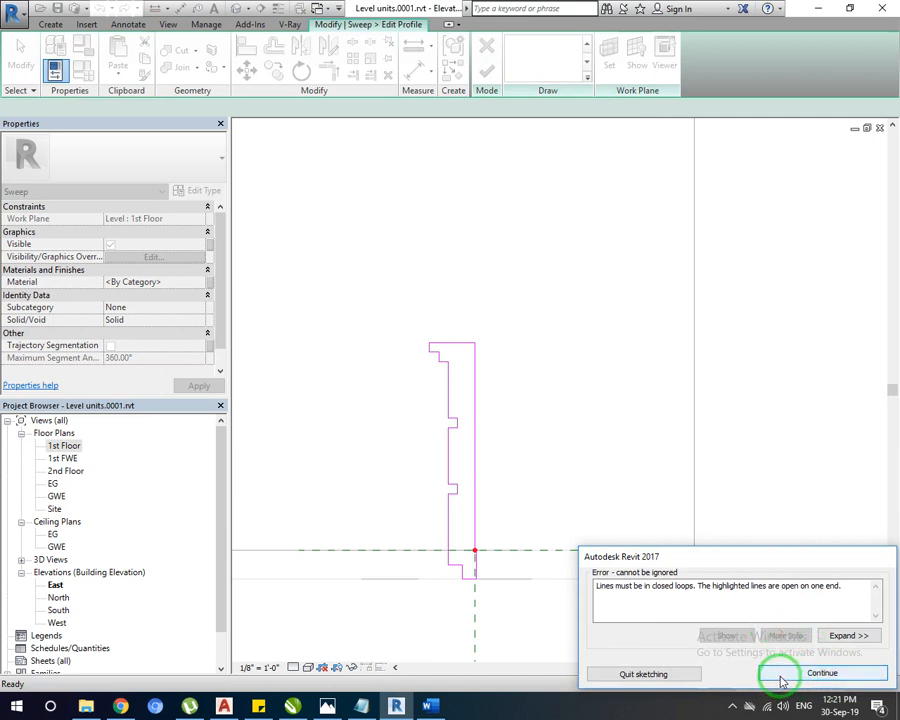
left_click(780, 673)
Delete the short slab-edge line beside the reference plane and shorten the profile's bottom line to end on that plane.
scroll(478, 575, "up", 2)
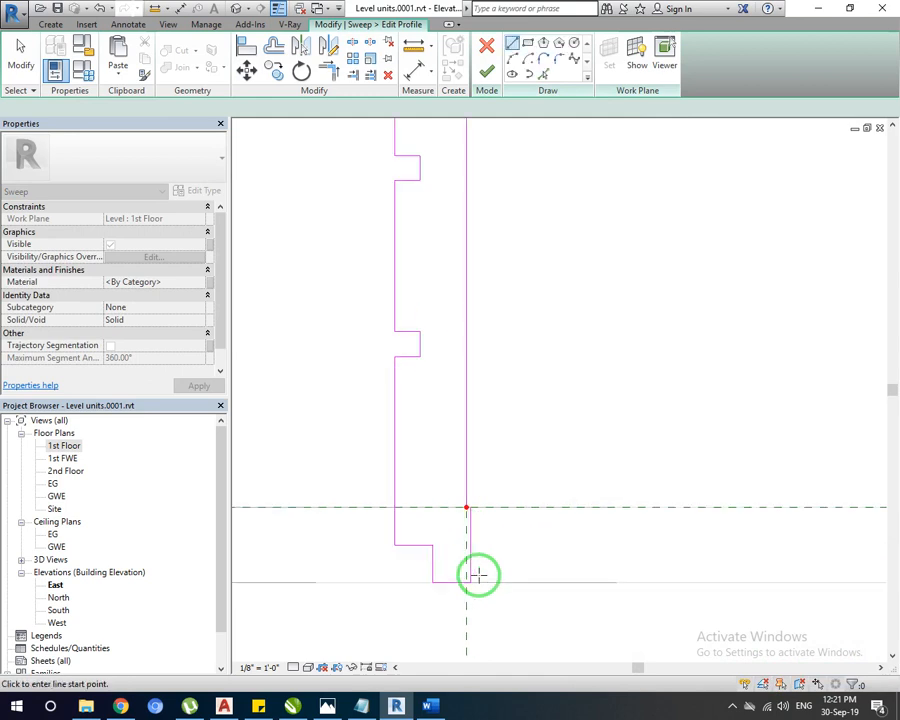
scroll(478, 574, "up", 2)
scroll(449, 504, "up", 1)
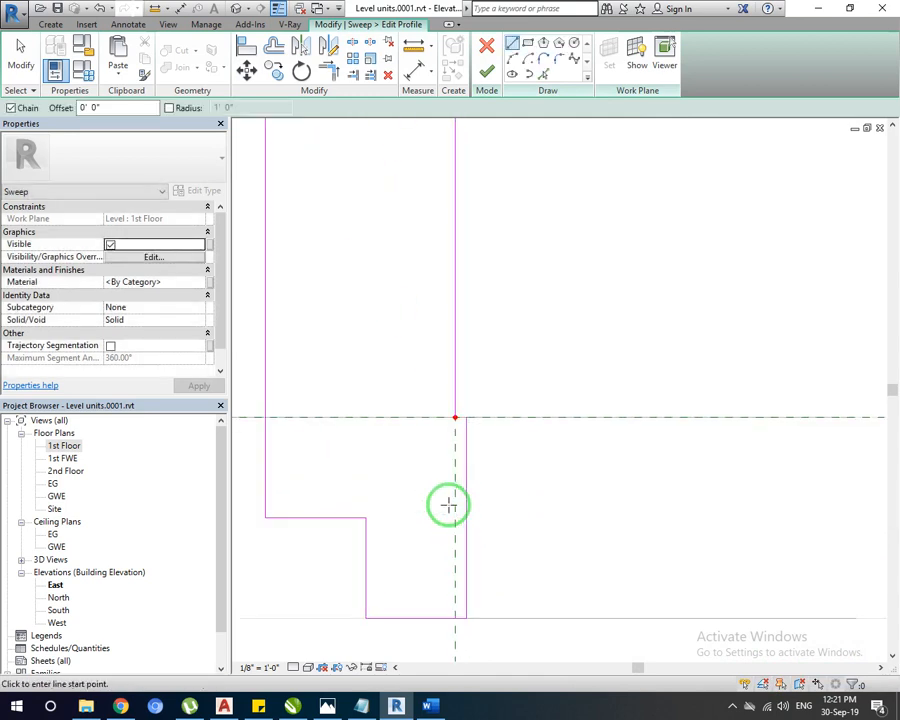
key("Escape")
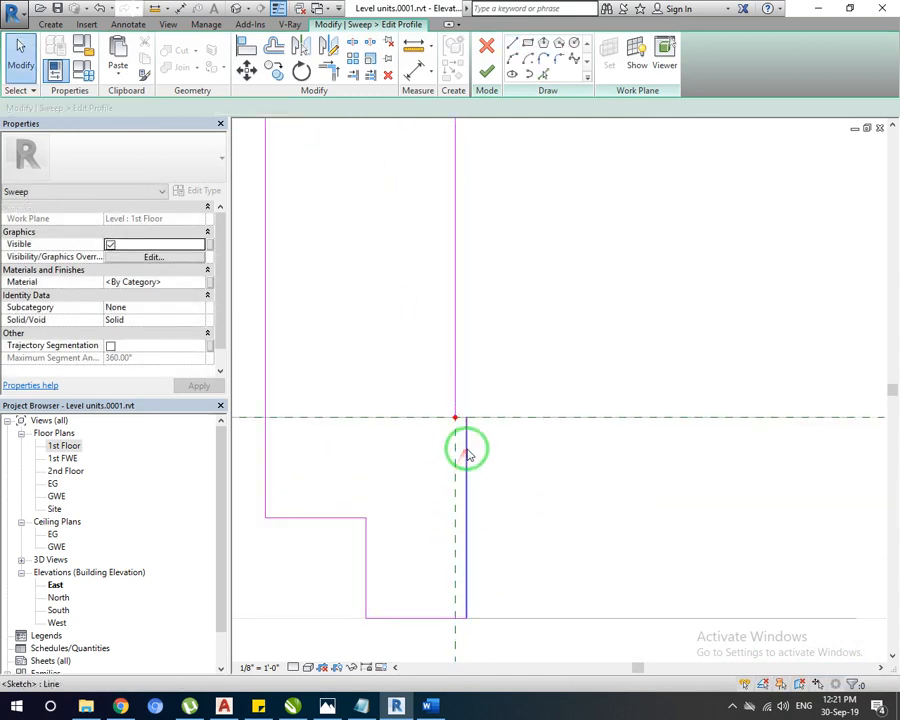
left_click(467, 449)
key("Delete")
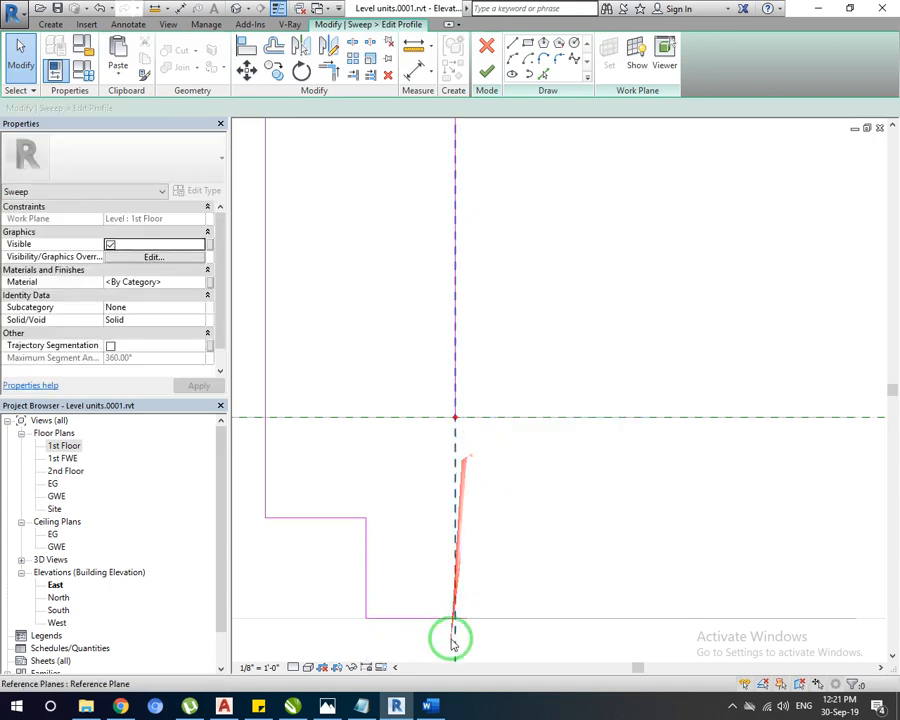
left_click(463, 619)
left_click_drag(466, 618, 455, 619)
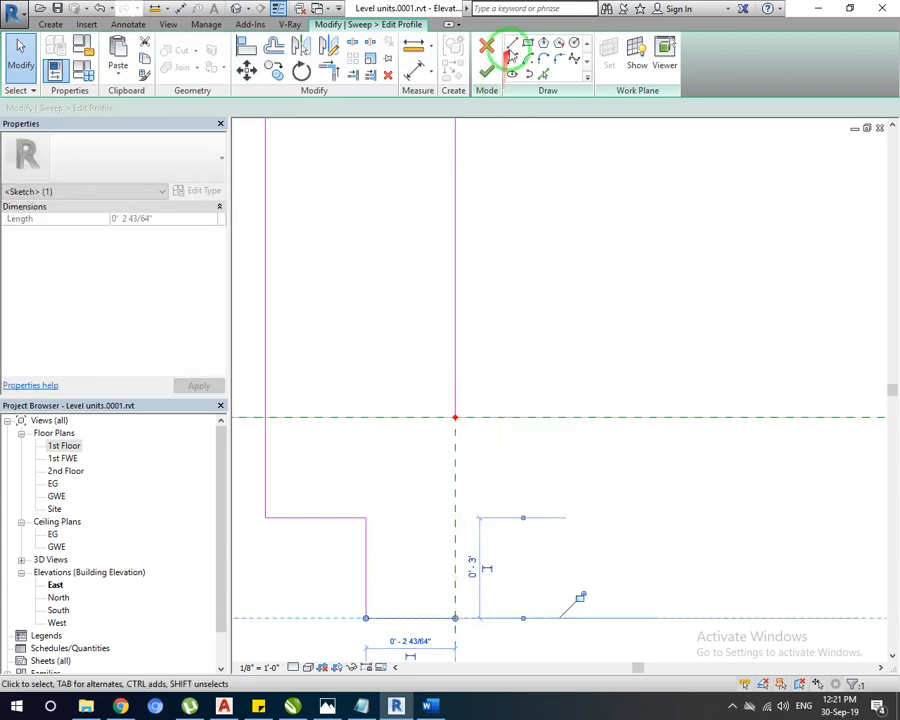
Draw a vertical line from the profile origin down to the end of the bottom line to close the loop.
left_click(512, 43)
left_click(455, 417)
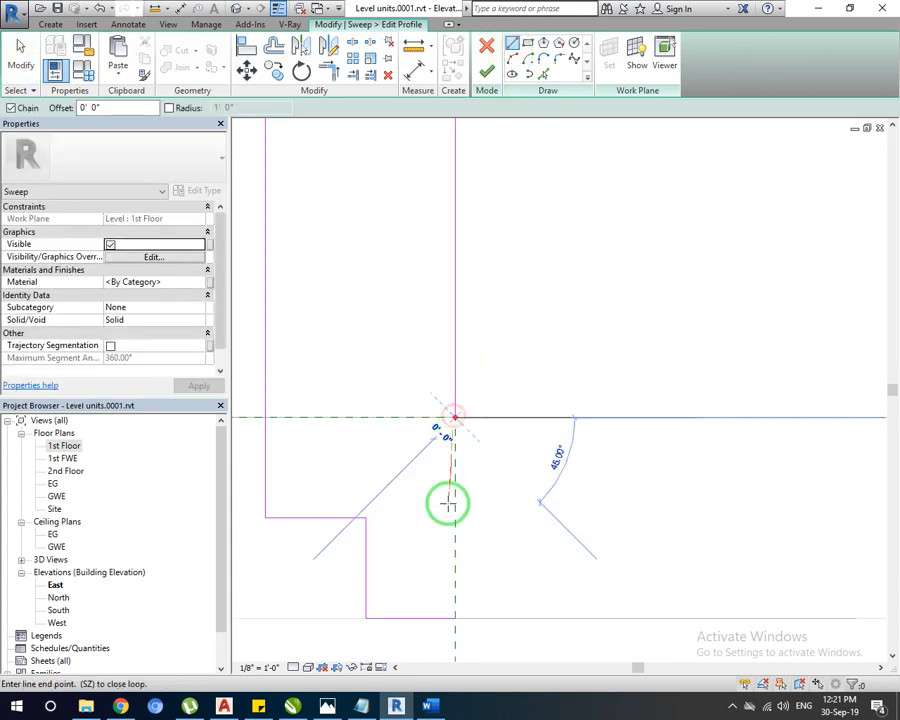
left_click(455, 617)
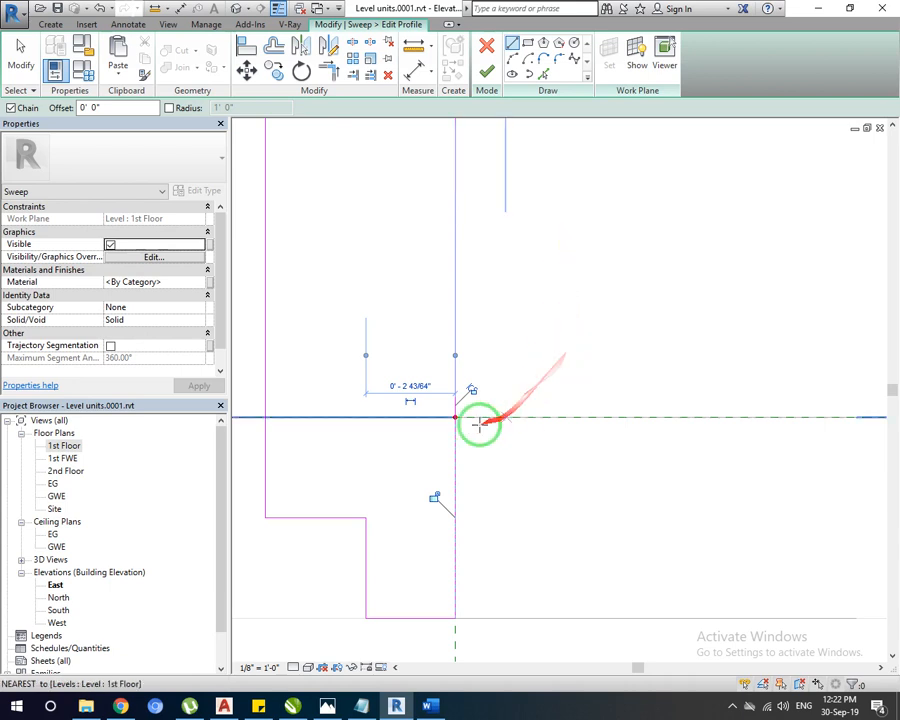
Finish the sweep profile, the sweep and the in-place model.
scroll(542, 405, "down", 2)
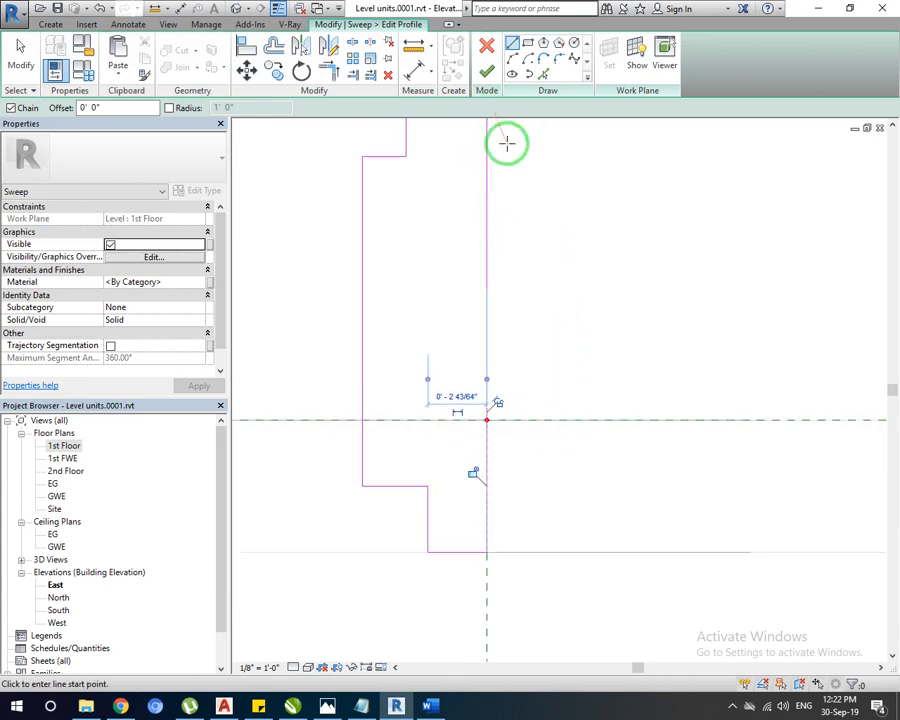
left_click(491, 80)
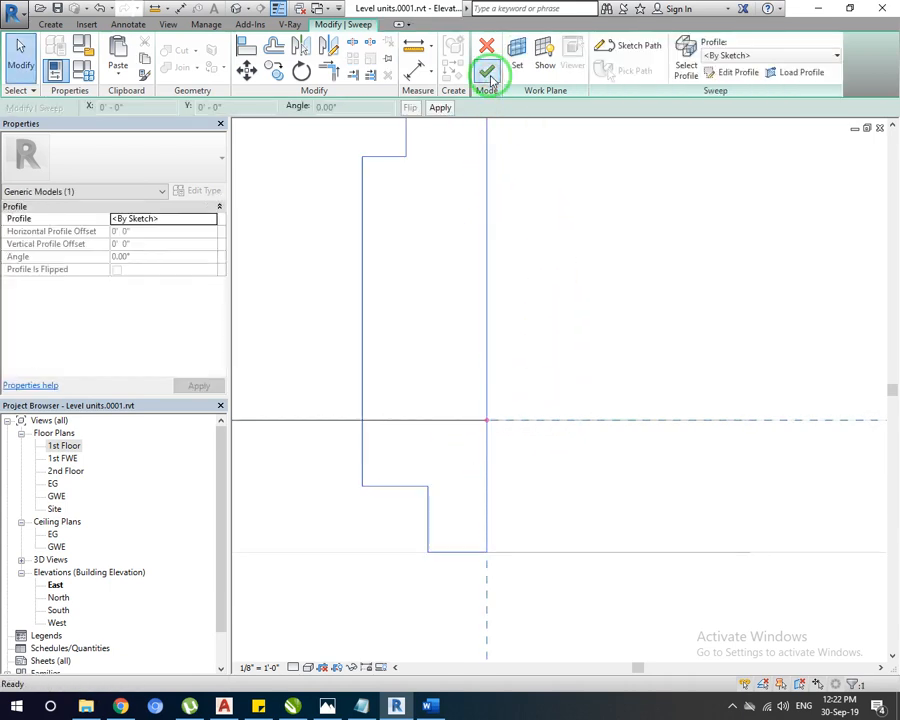
left_click(487, 74)
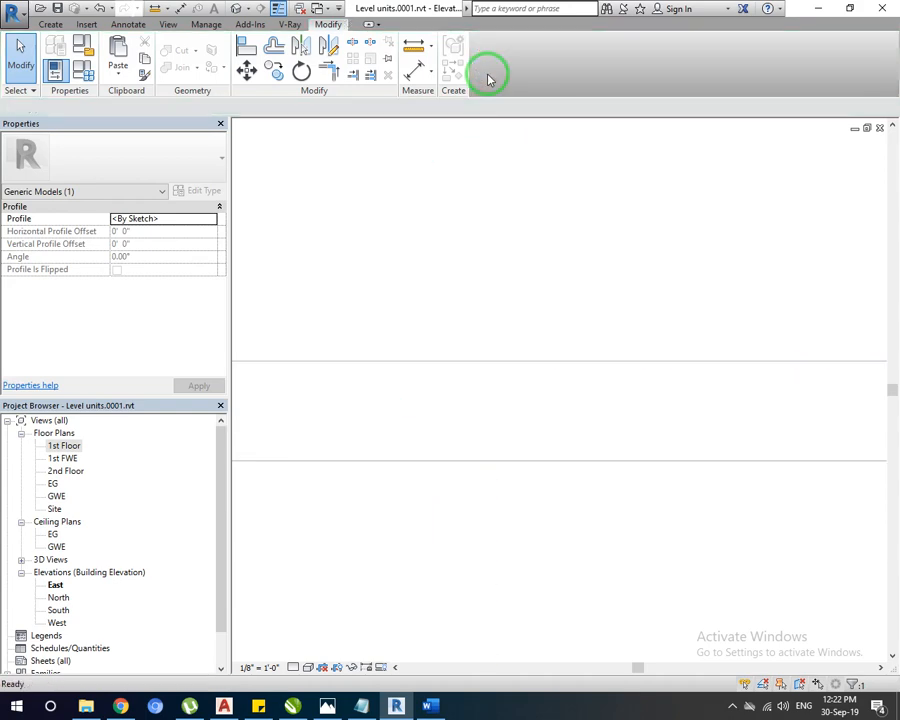
left_click(705, 66)
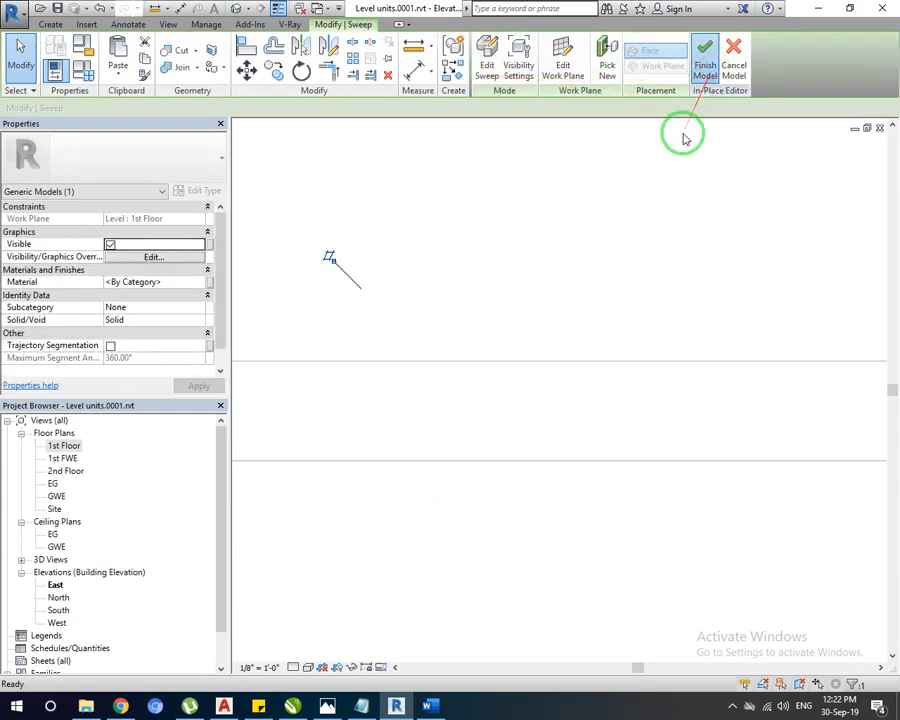
scroll(548, 378, "down", 5)
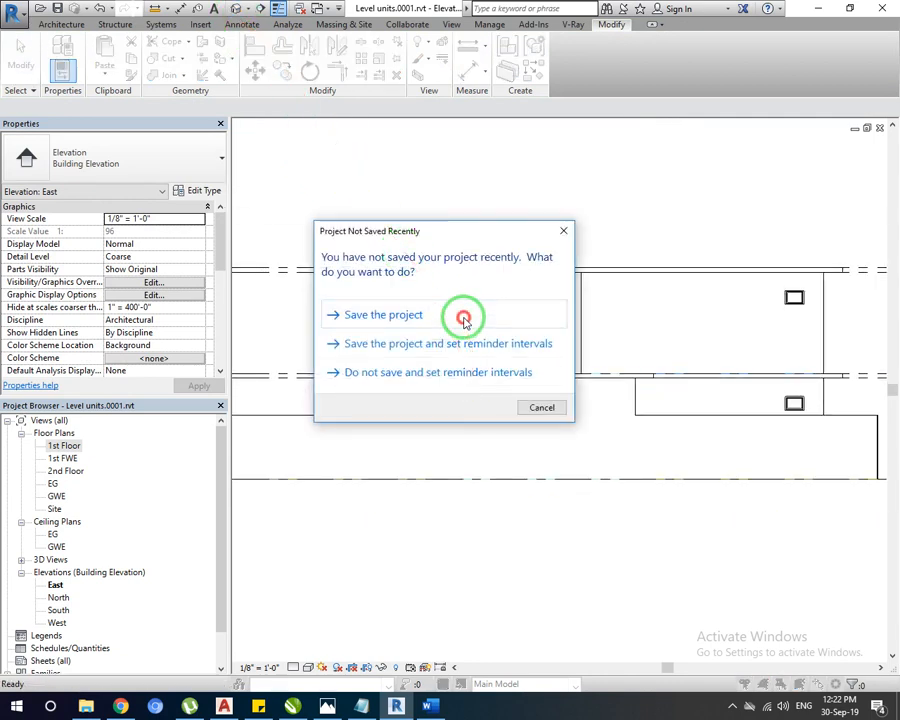
Save the project as Level units.rvt from the save reminder.
left_click(464, 320)
left_click(446, 357)
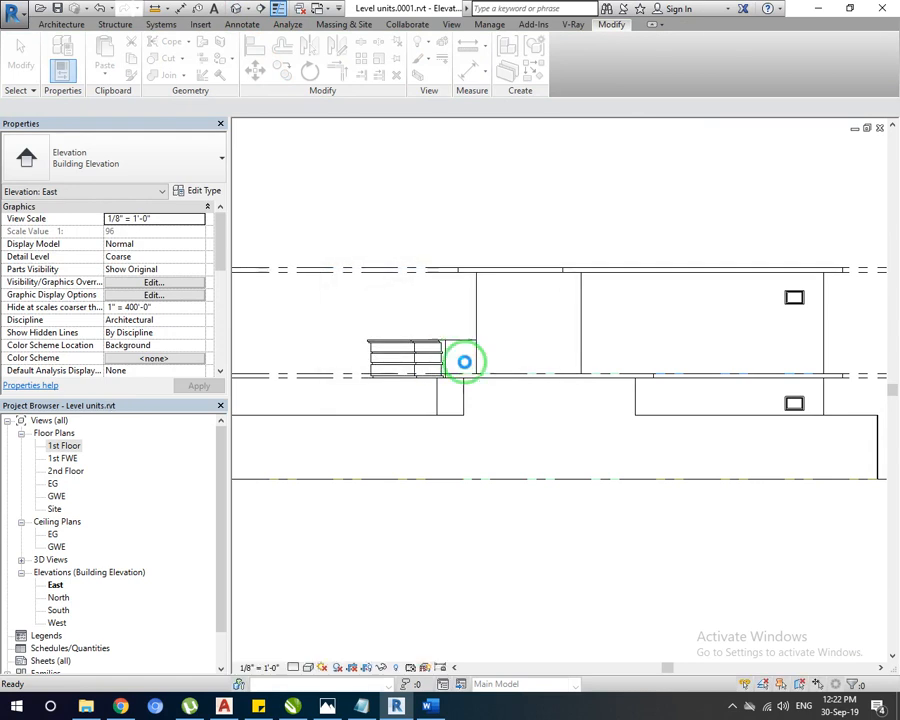
left_click(731, 706)
left_click(681, 714)
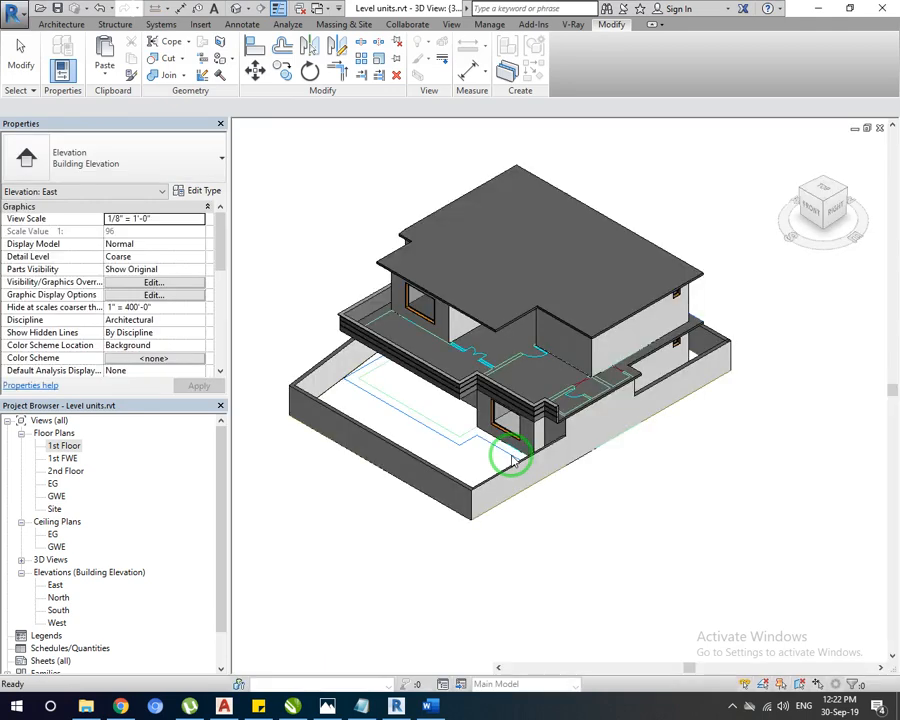
Examine the grooved cornice along the front edge of the first-floor slab in the 3D view.
scroll(550, 424, "up", 5)
scroll(550, 424, "up", 4)
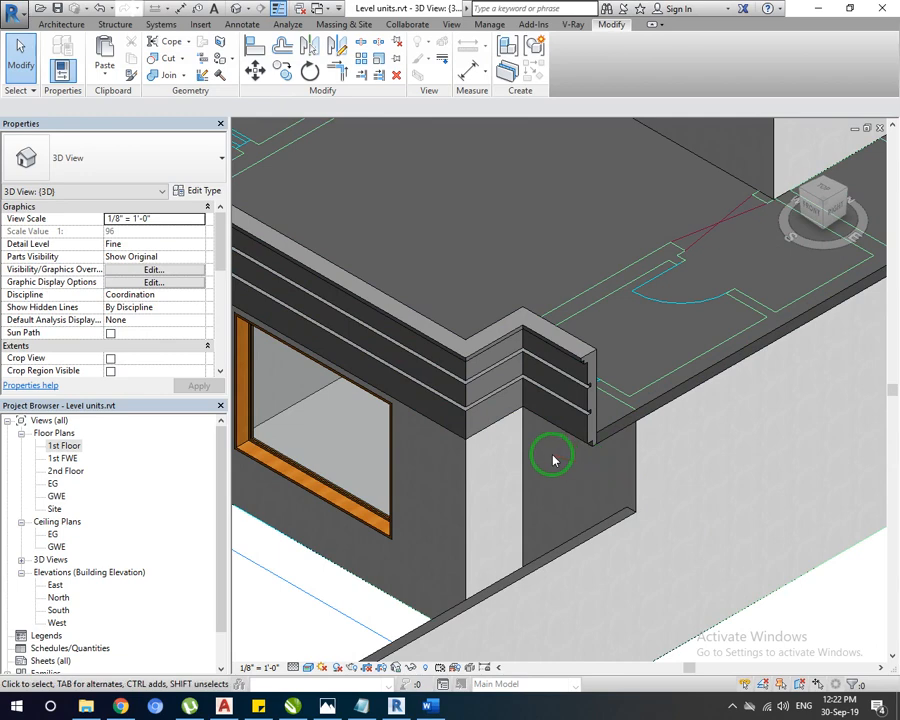
scroll(553, 460, "down", 3)
scroll(552, 402, "up", 2)
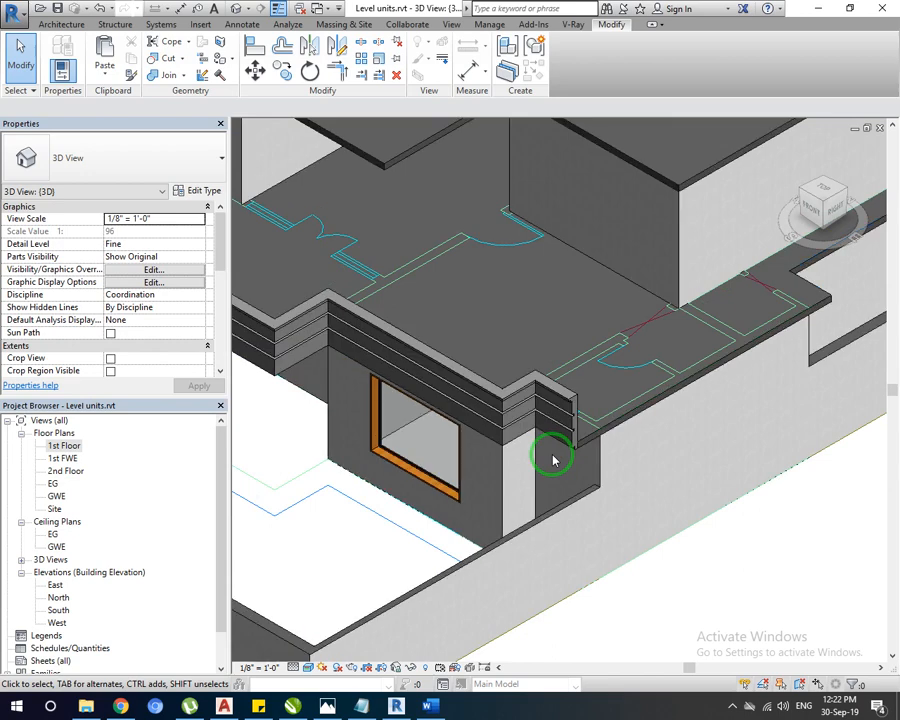
scroll(553, 460, "down", 3)
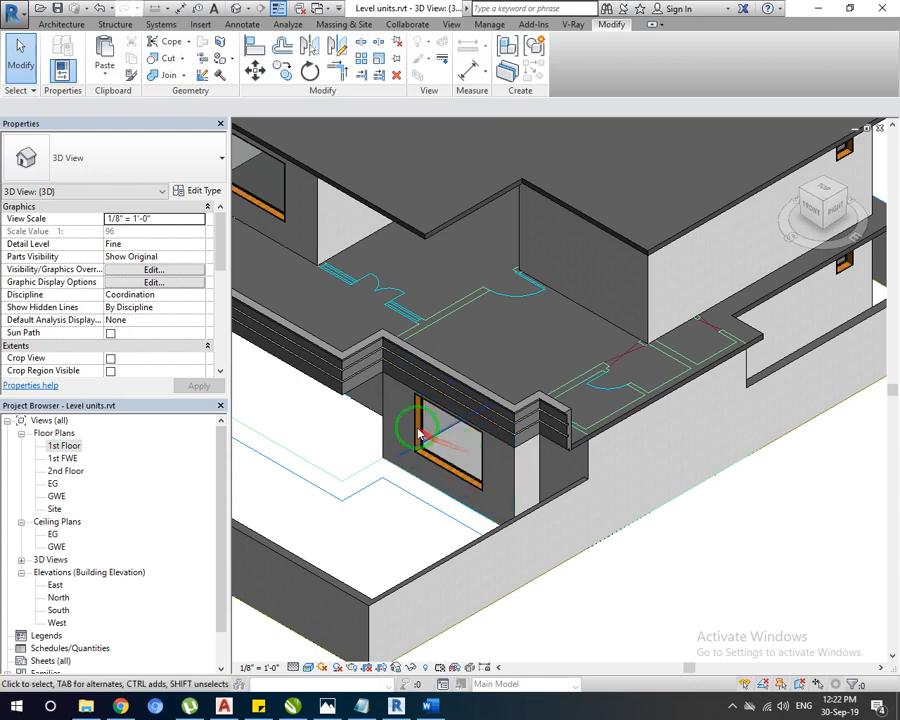
scroll(313, 393, "up", 4)
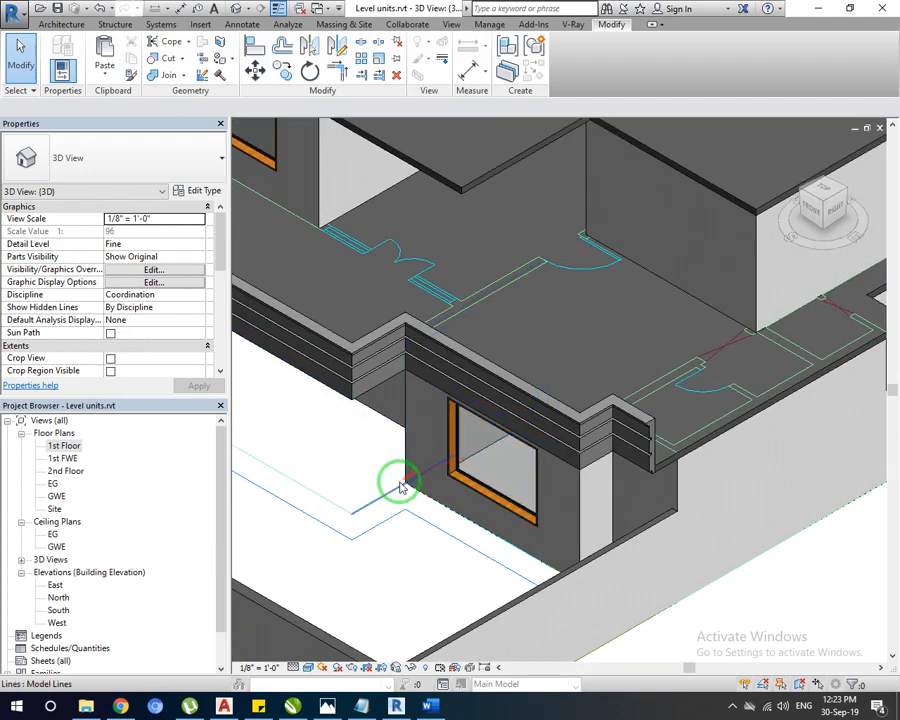
scroll(620, 400, "up", 6)
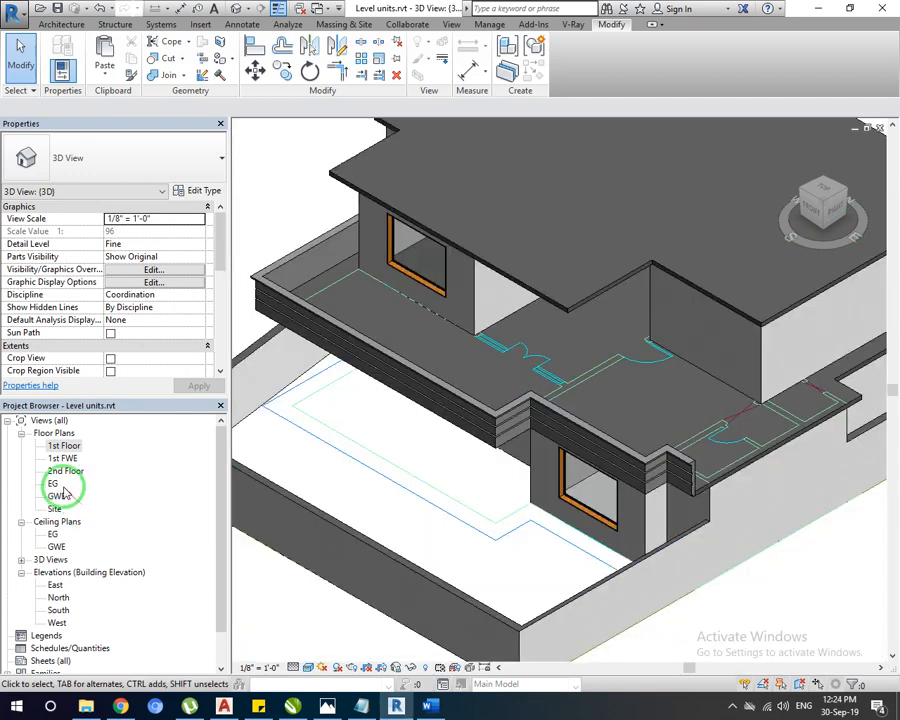
double_click(63, 447)
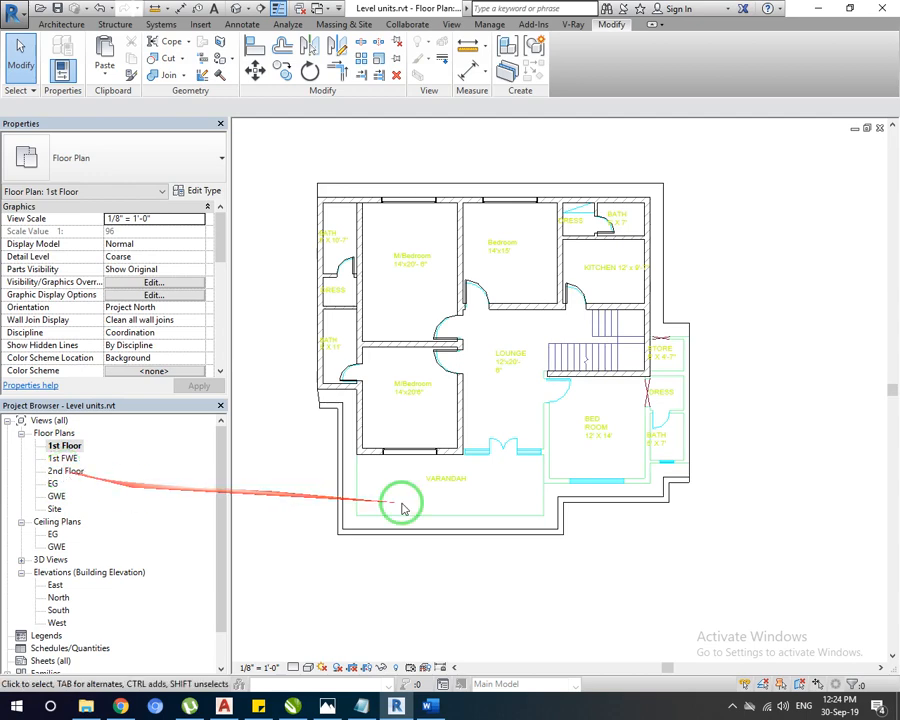
scroll(697, 466, "up", 5)
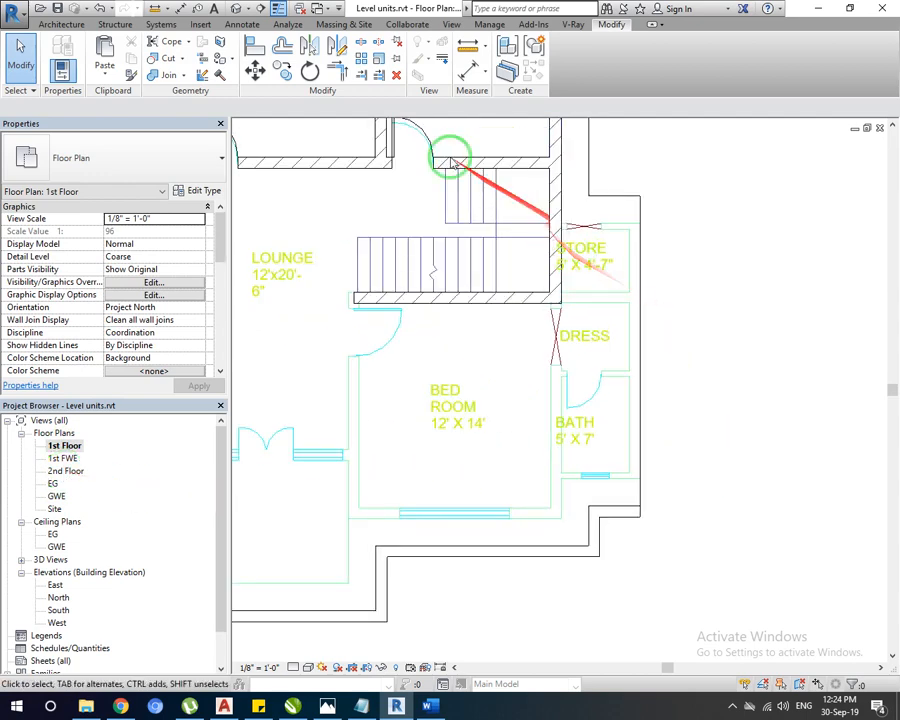
left_click(58, 24)
left_click(58, 52)
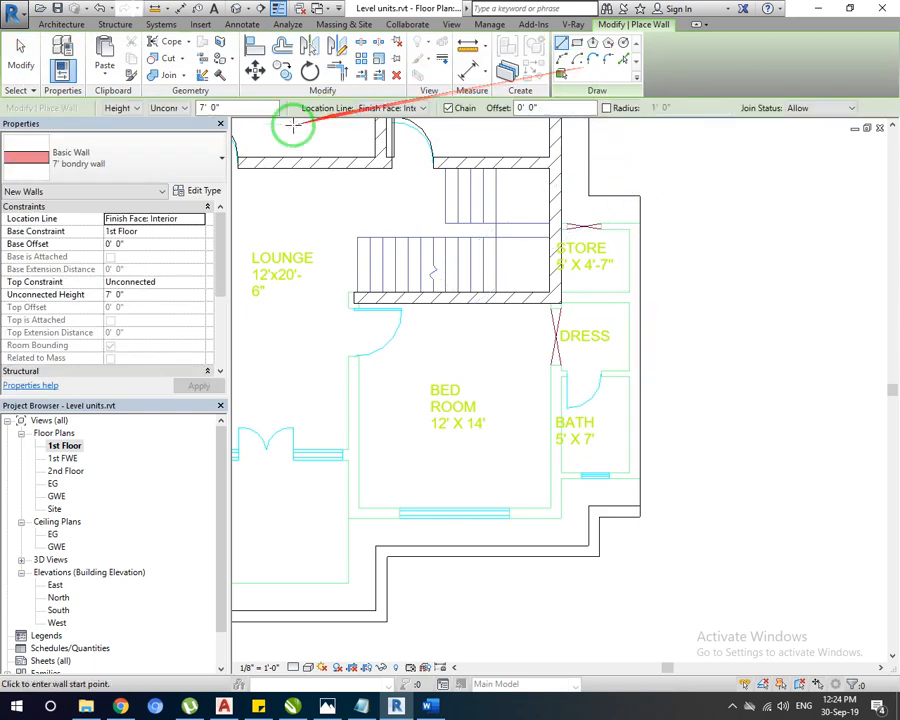
left_click(459, 306)
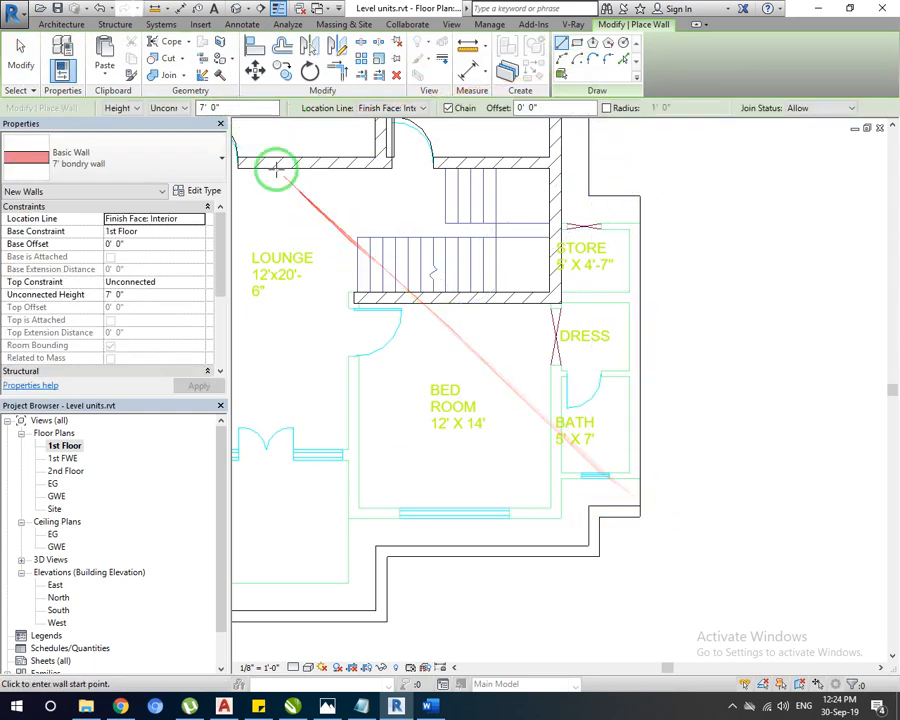
Measure the cornice's height from its upper edge to the 1st Floor level in the South elevation.
double_click(60, 597)
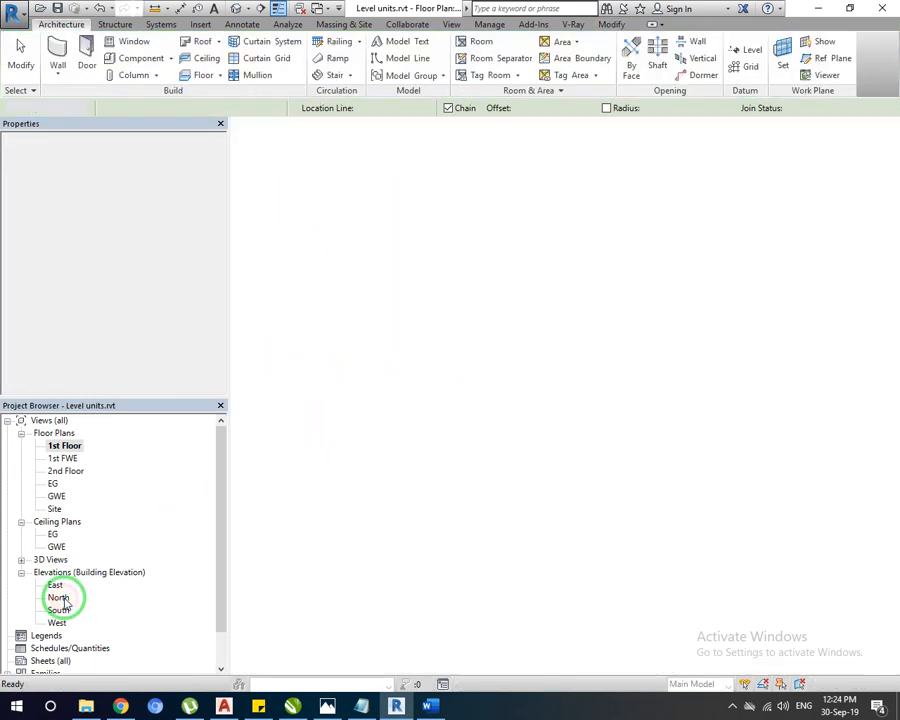
scroll(440, 392, "up", 8)
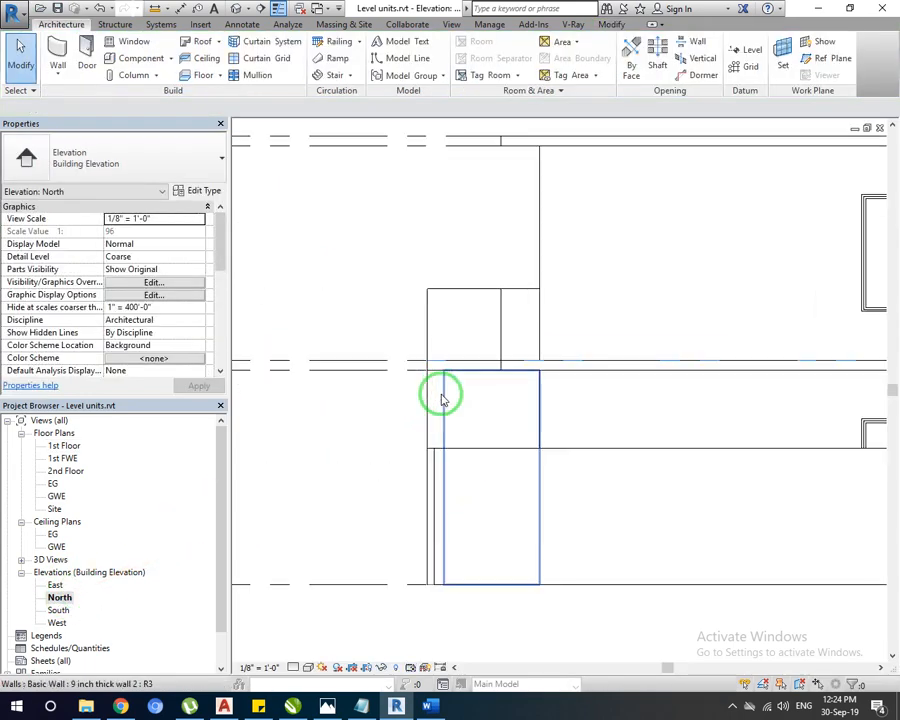
double_click(58, 610)
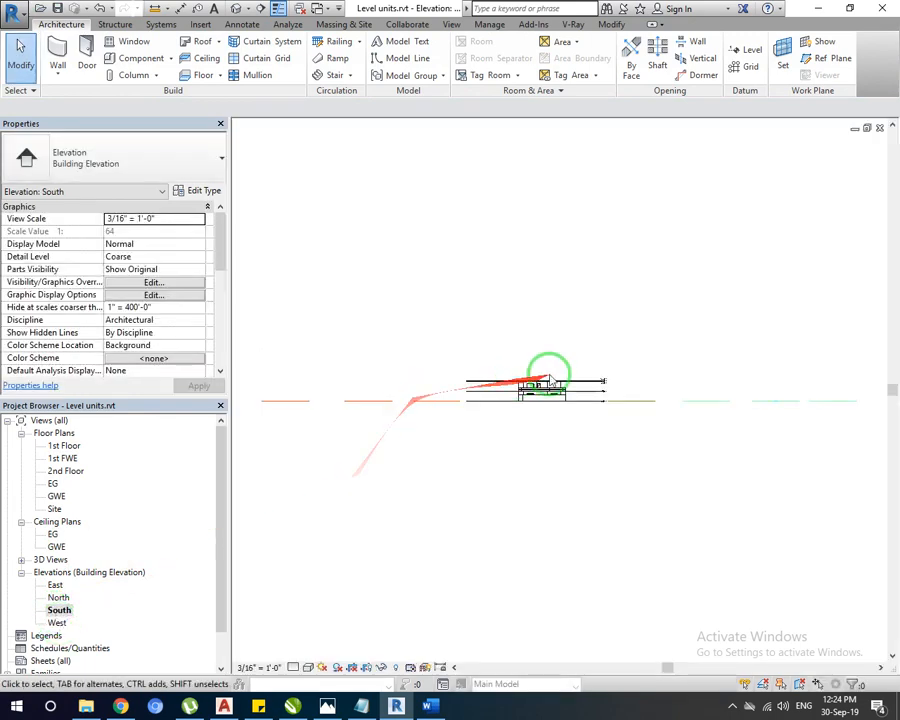
scroll(553, 388, "up", 10)
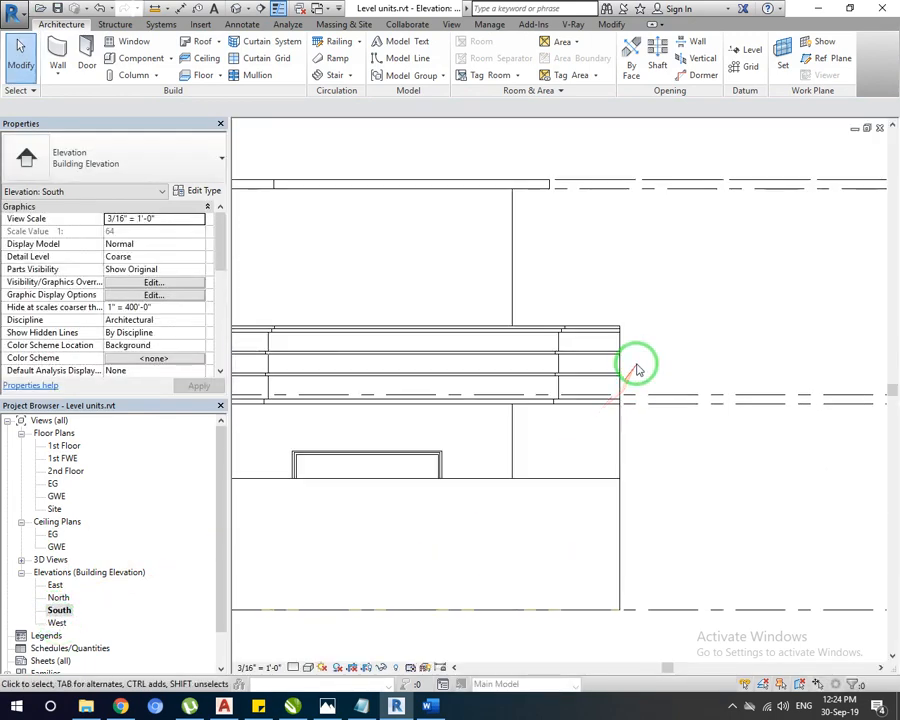
left_click(155, 9)
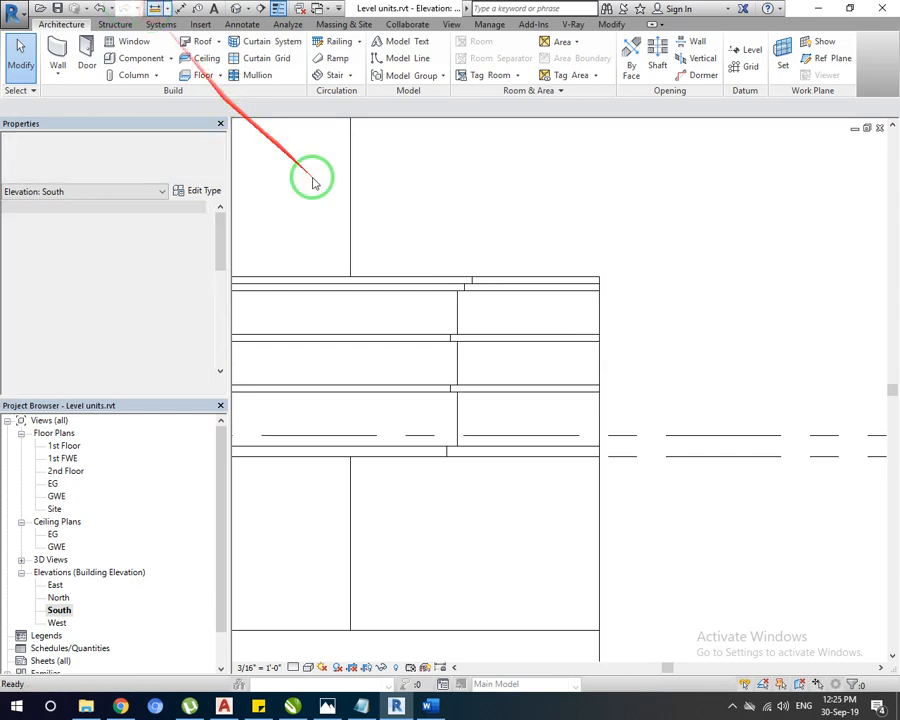
left_click(516, 277)
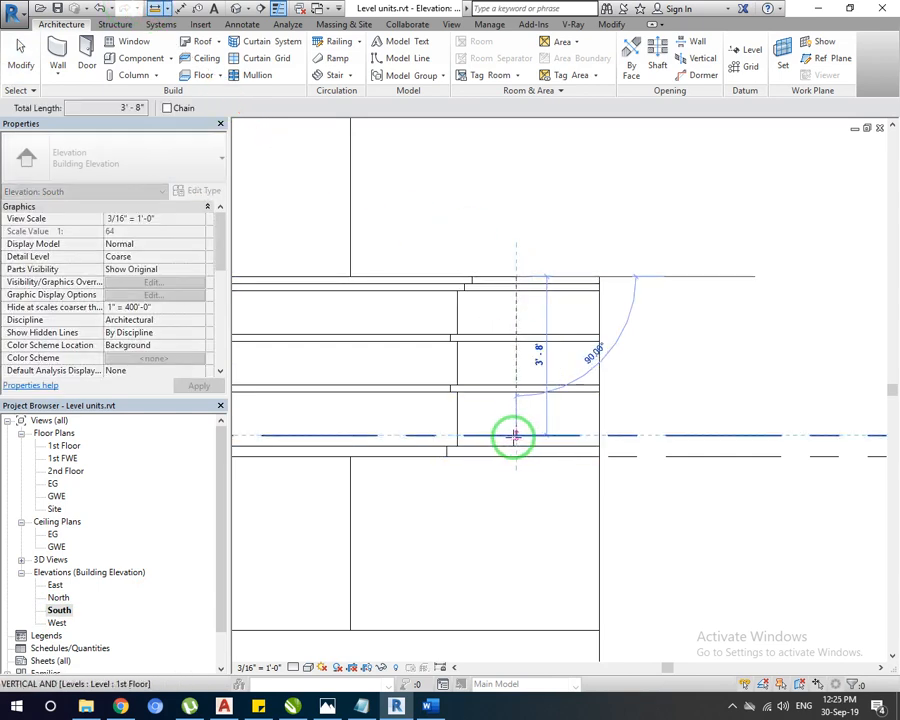
key("Escape")
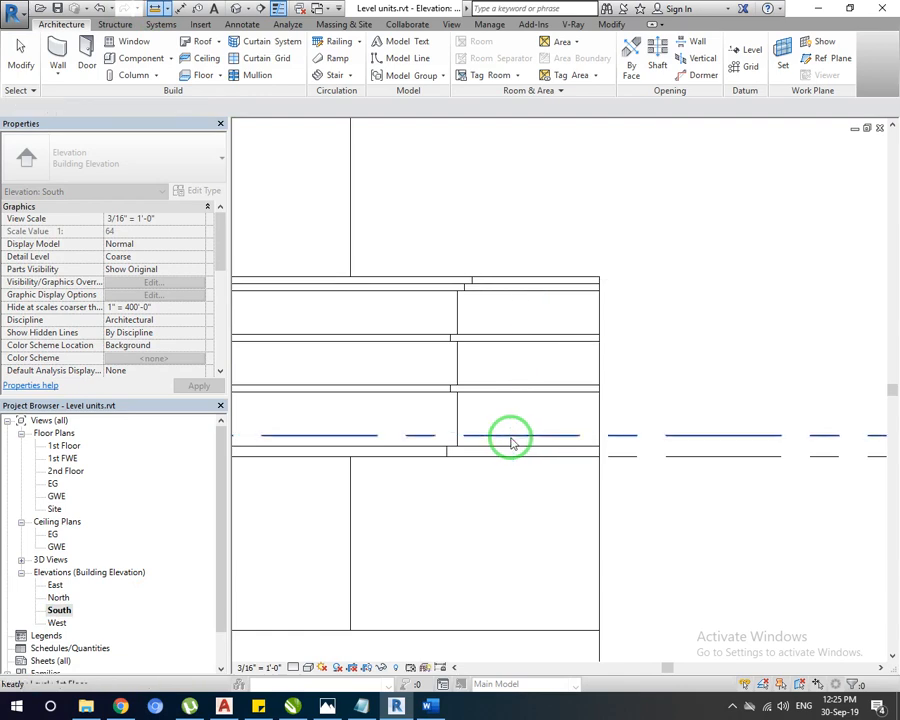
key("Escape")
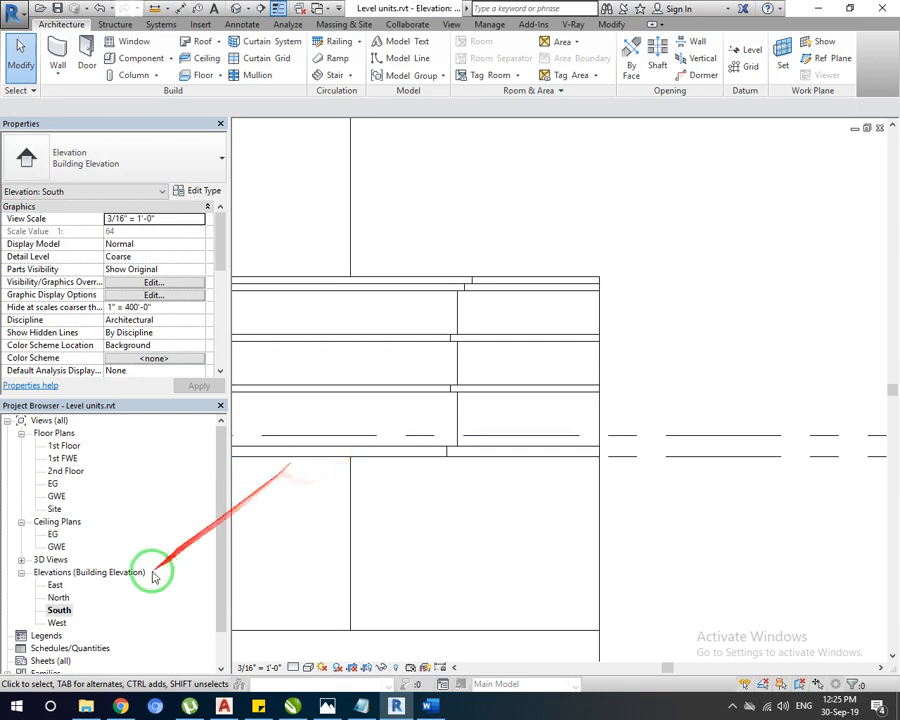
Draw a 5' 6" high 7' bondry wall, about 22'-7" long, along the 1st Floor slab edge beside the store and bath, and check it in 3D.
double_click(48, 447)
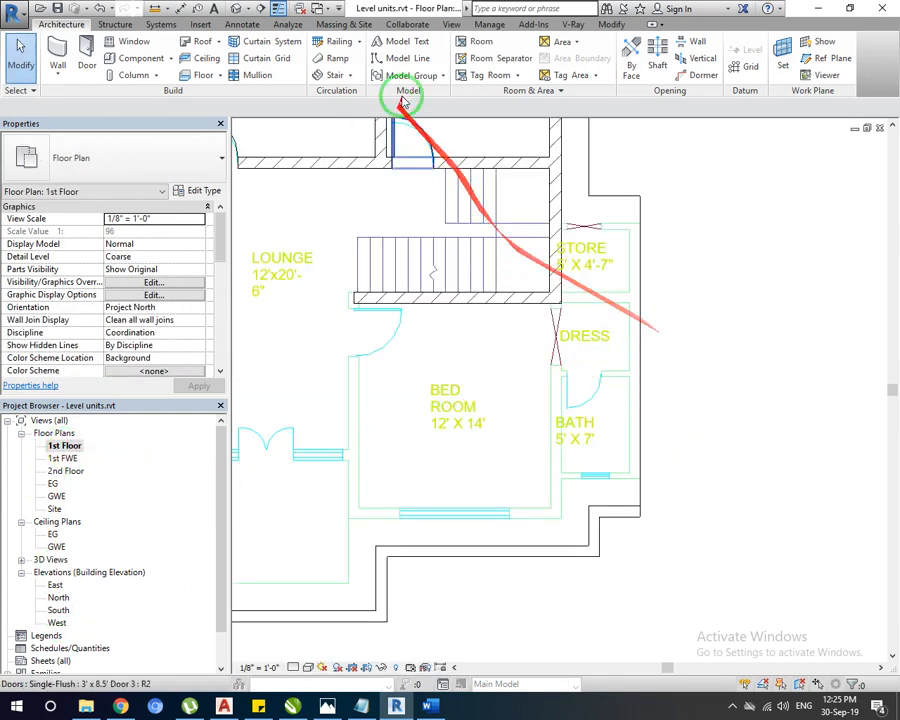
left_click(58, 50)
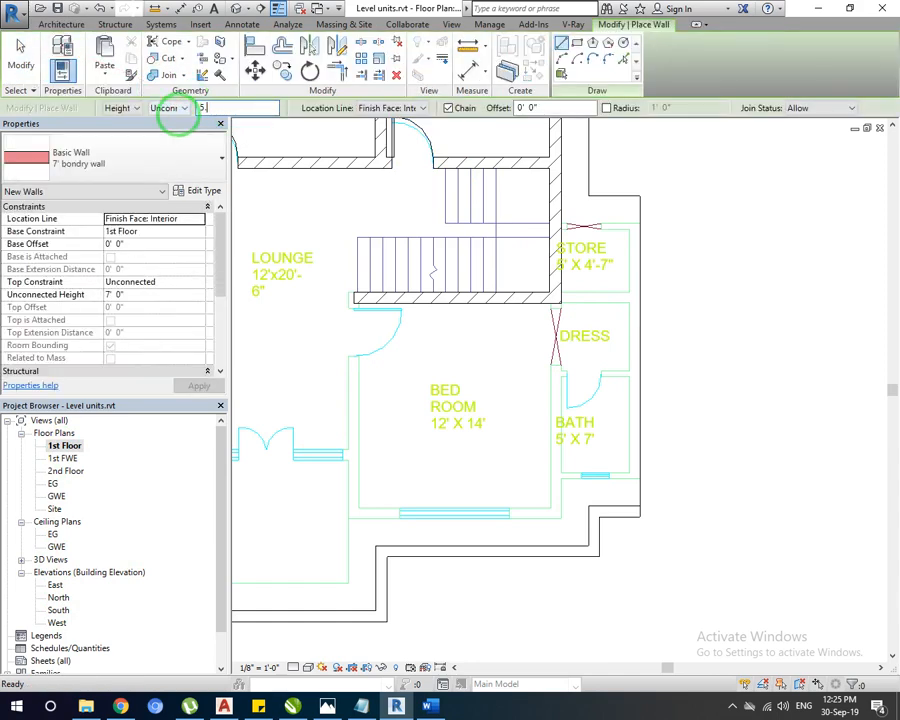
left_click(640, 196)
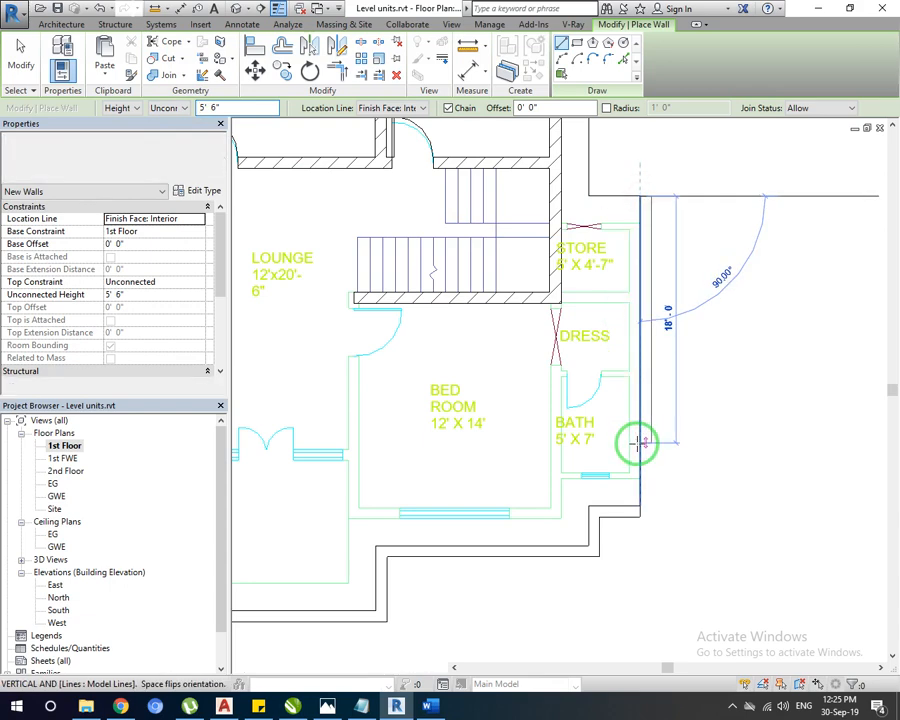
left_click(639, 504)
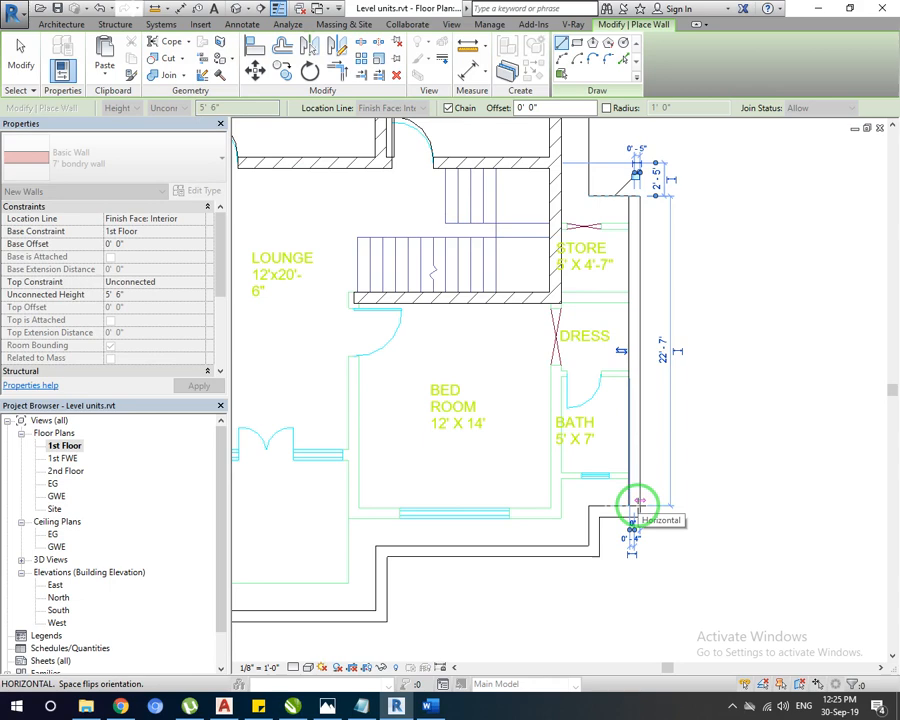
key("Escape")
key("Escape")
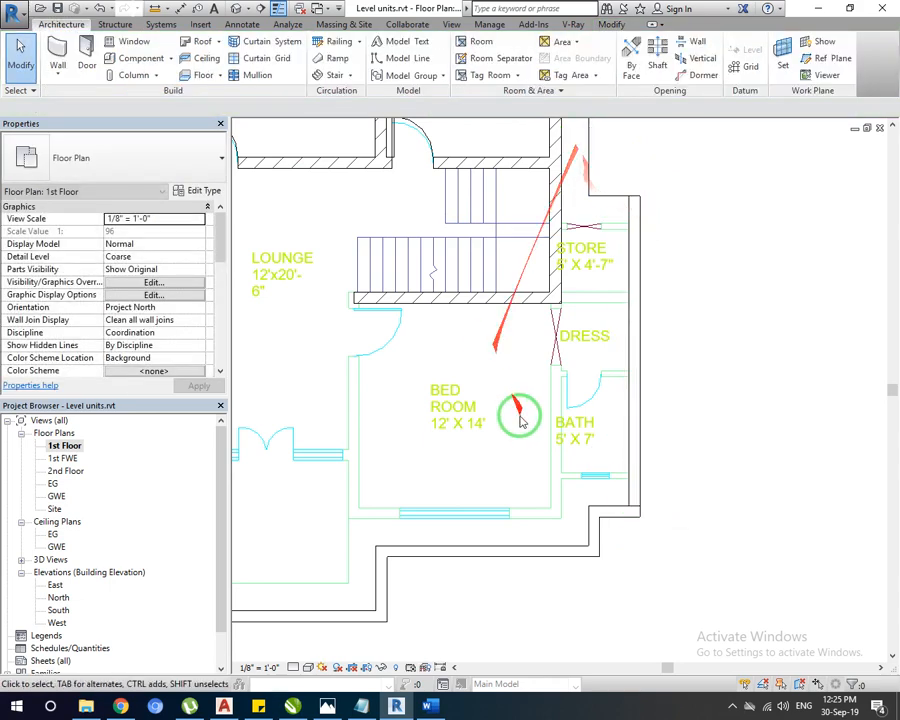
scroll(520, 421, "down", 4)
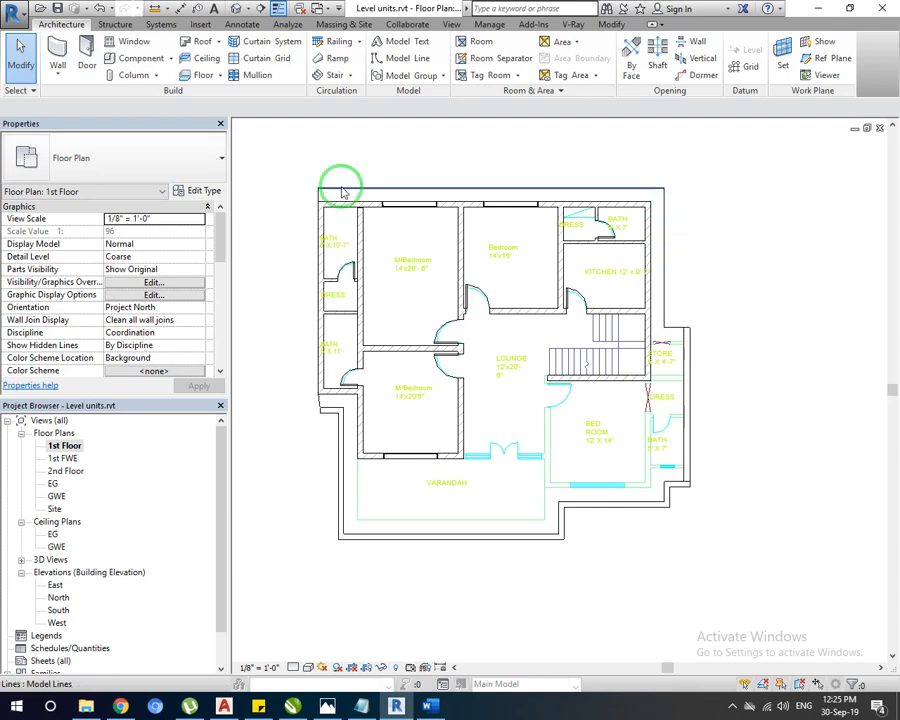
left_click(236, 8)
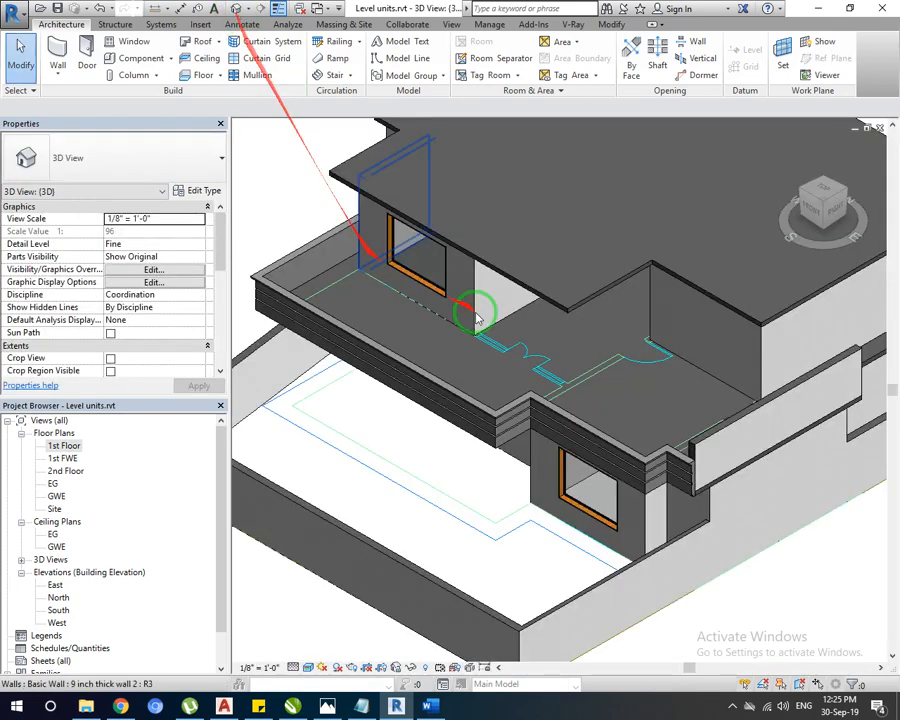
middle_click_drag(670, 157, 352, 260, "shift")
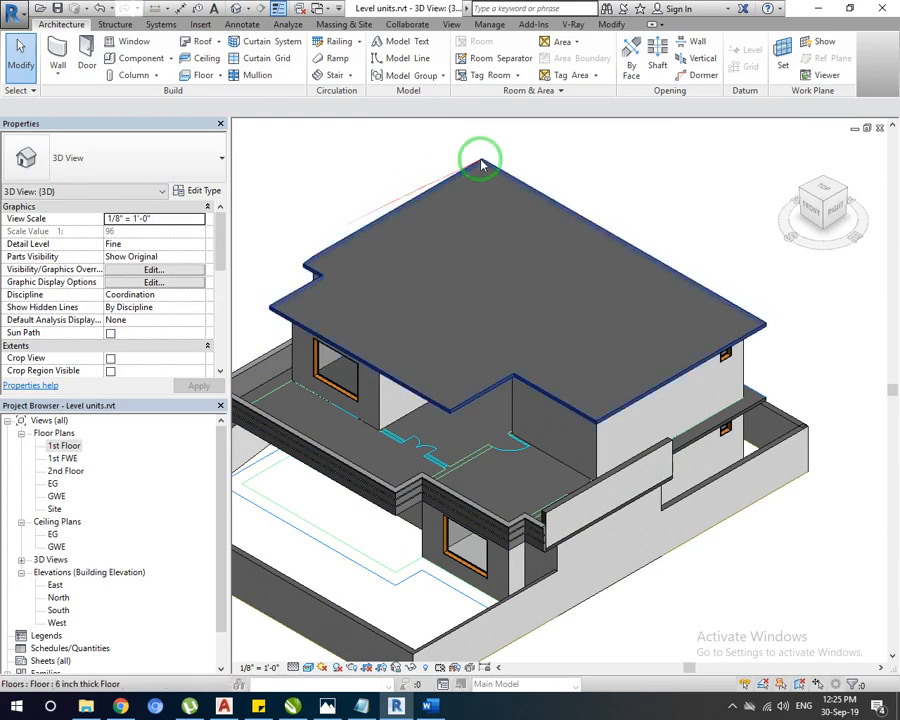
mouse_move(472, 392)
middle_mouse_down()
mouse_move(538, 345)
mouse_move(526, 327)
middle_mouse_up()
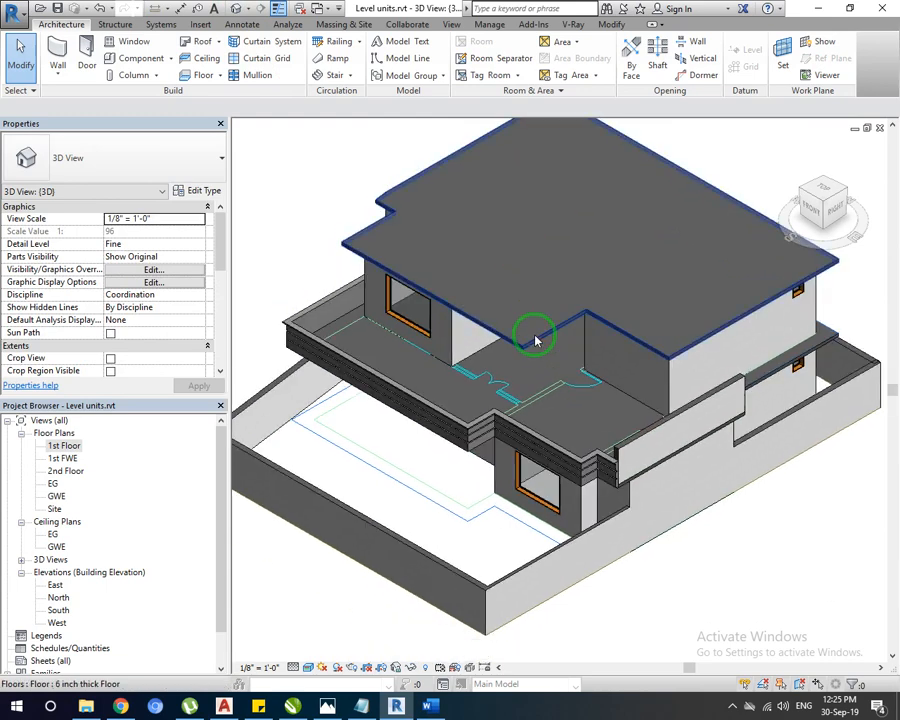
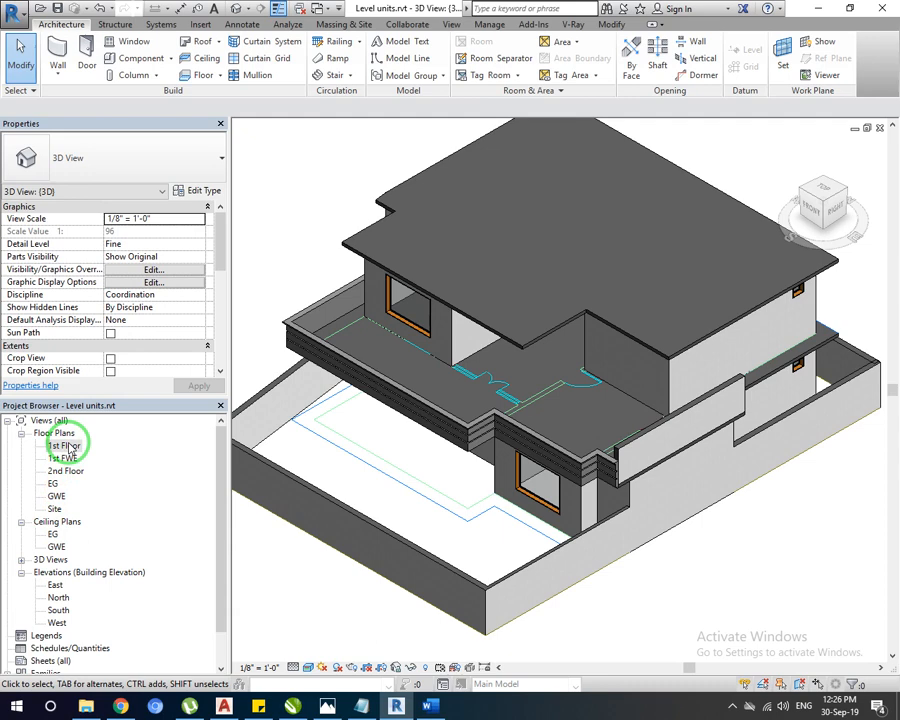
Start a Handrail - Rectangular railing on the 1st Floor and pick its path along the cornice's stepped front edges at a 0' 6" inward offset.
double_click(66, 446)
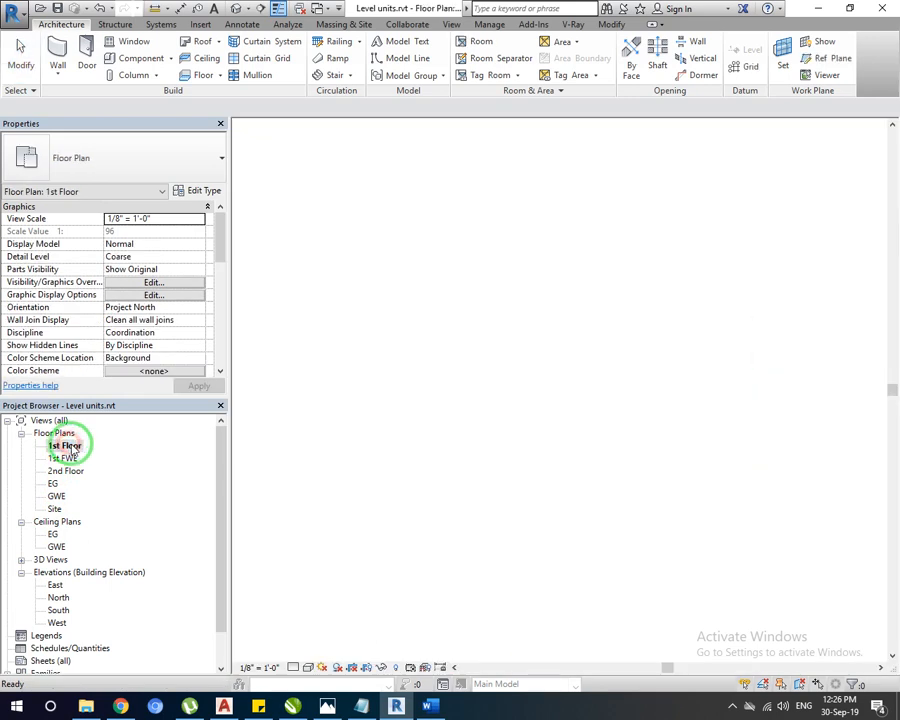
scroll(617, 557, "up", 2)
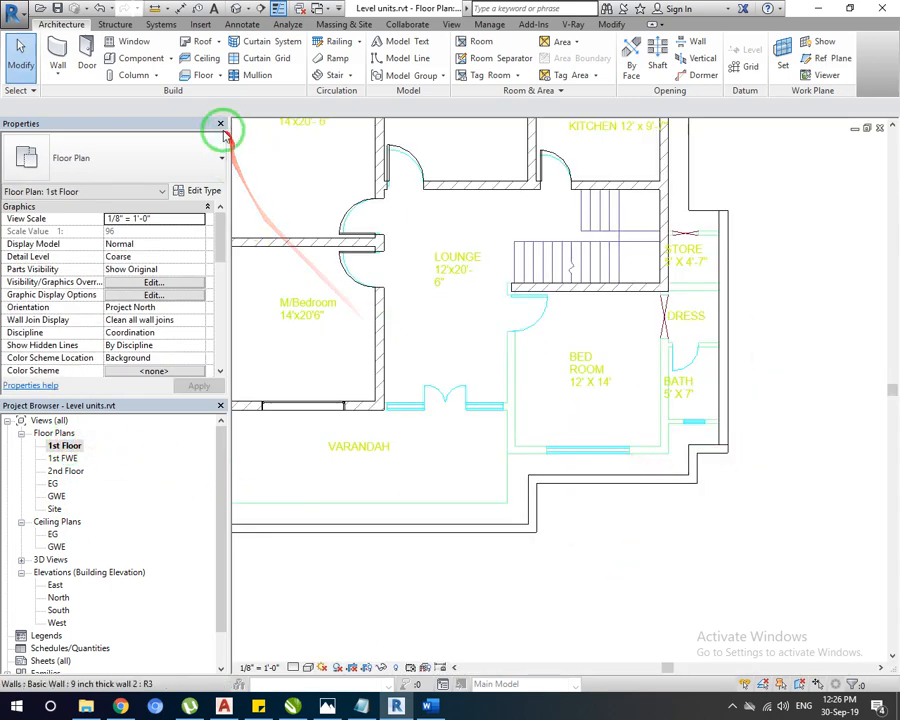
left_click(340, 44)
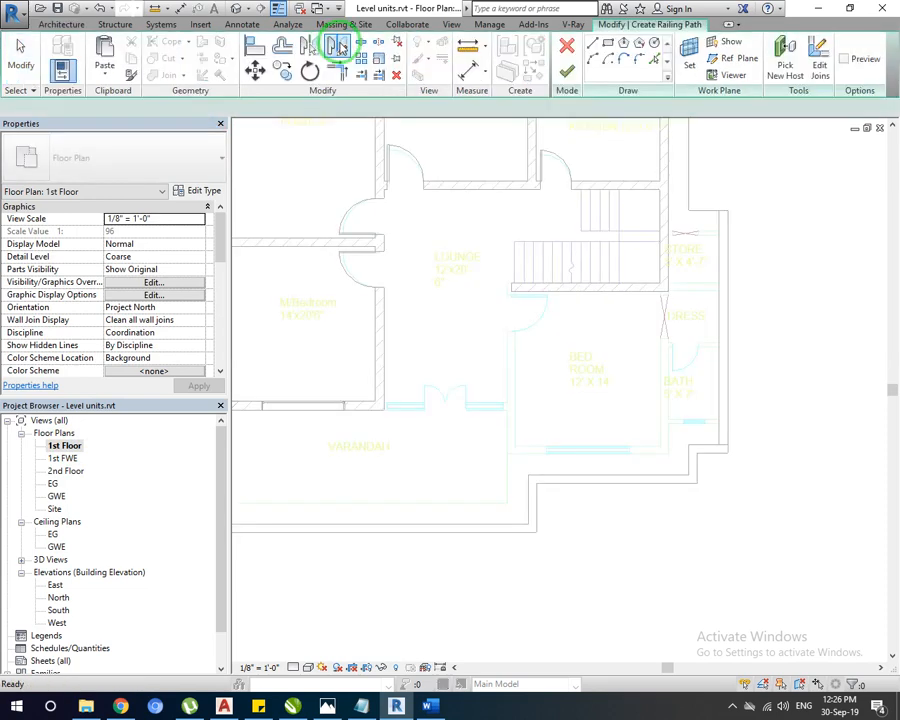
left_click(653, 57)
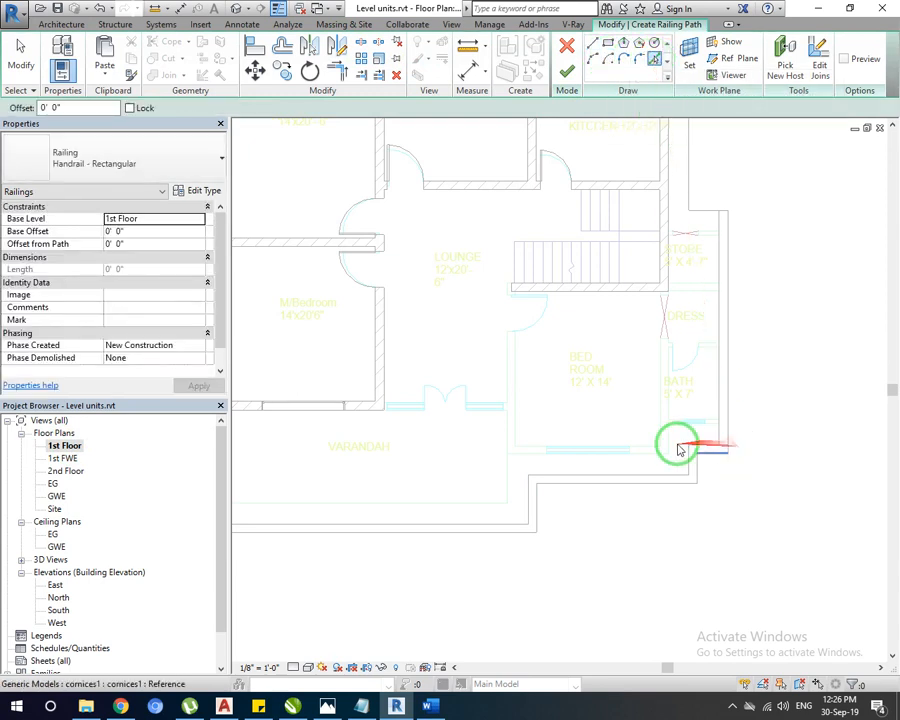
left_click(36, 108)
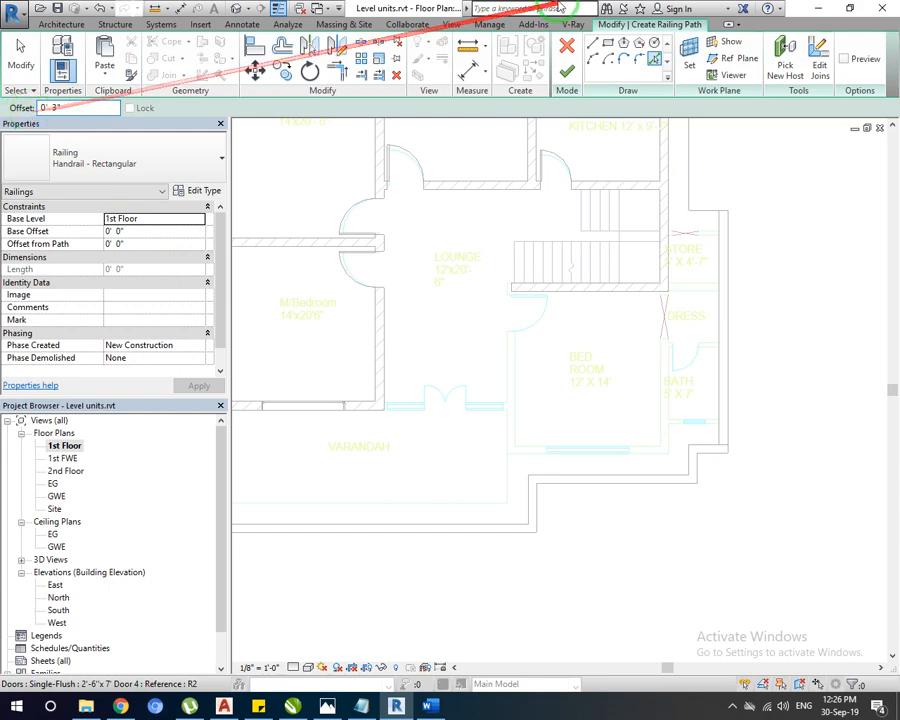
scroll(709, 460, "up", 2)
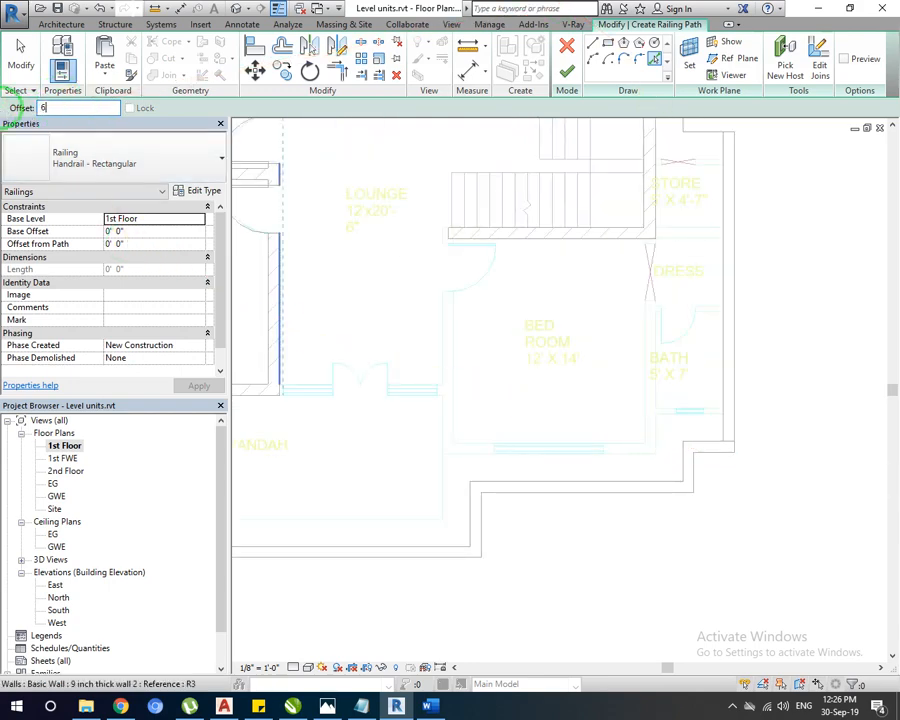
left_click(718, 452)
left_click(687, 445)
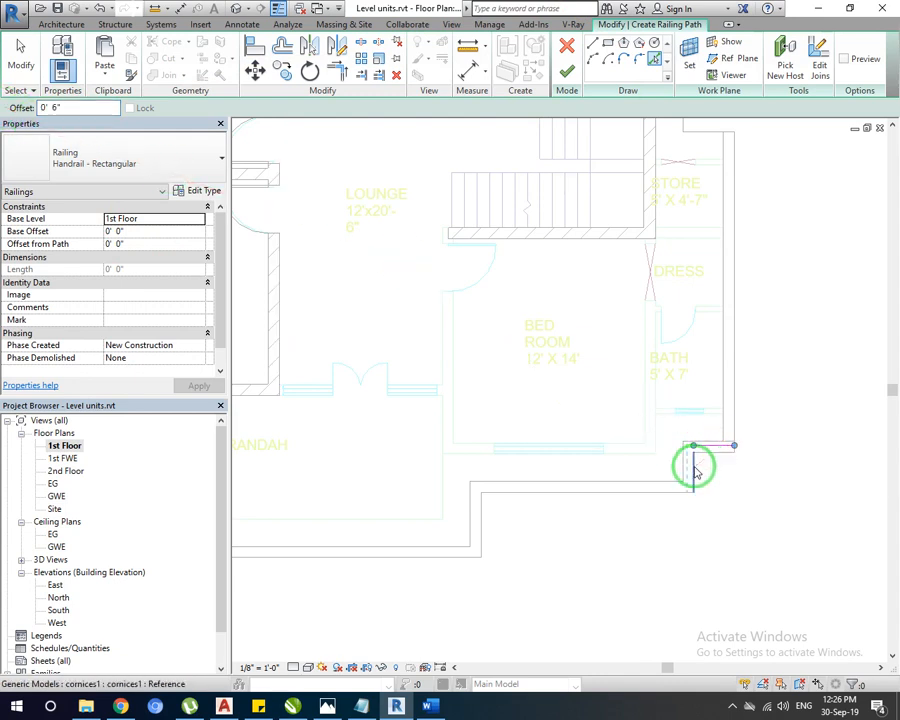
left_click(686, 492)
left_click(475, 487)
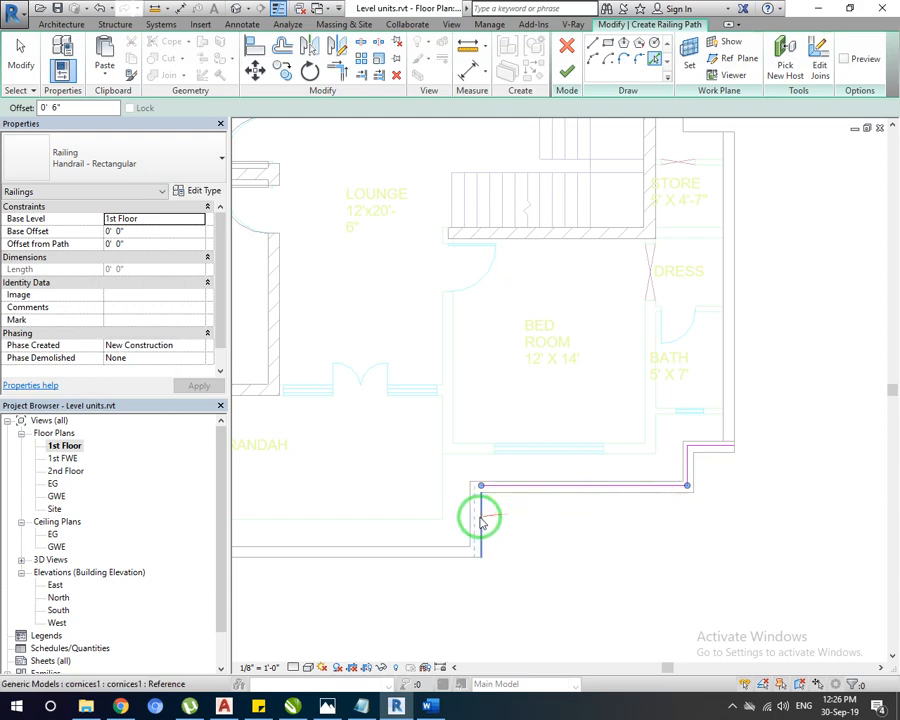
left_click(474, 556)
left_click(438, 558)
Add the cornice's west edge and its short return by the master bedroom bath to the railing path, and finish the railing.
scroll(622, 496, "down", 5)
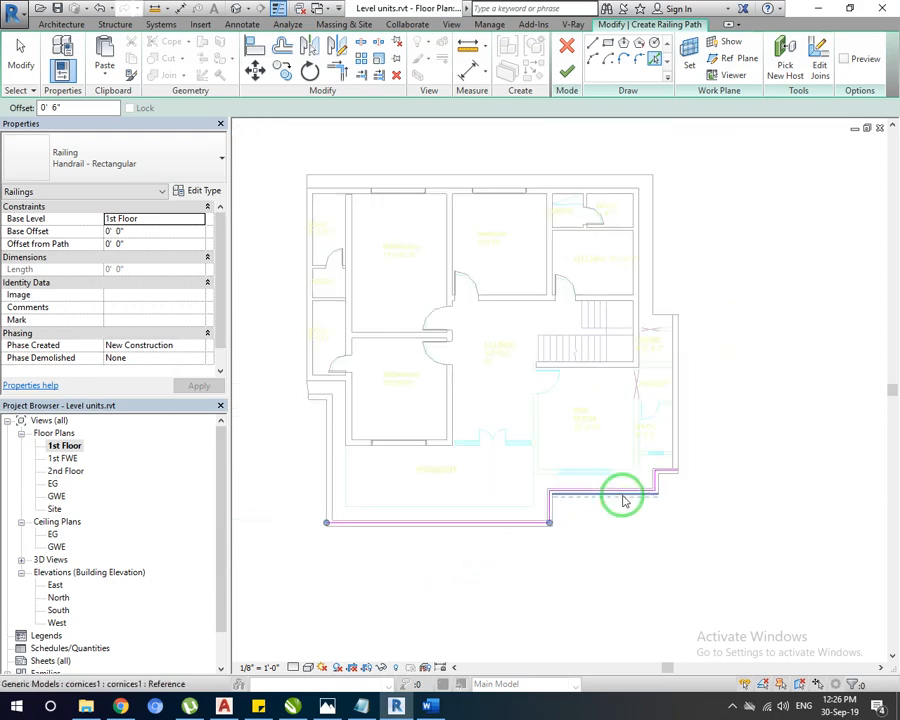
scroll(358, 503, "up", 5)
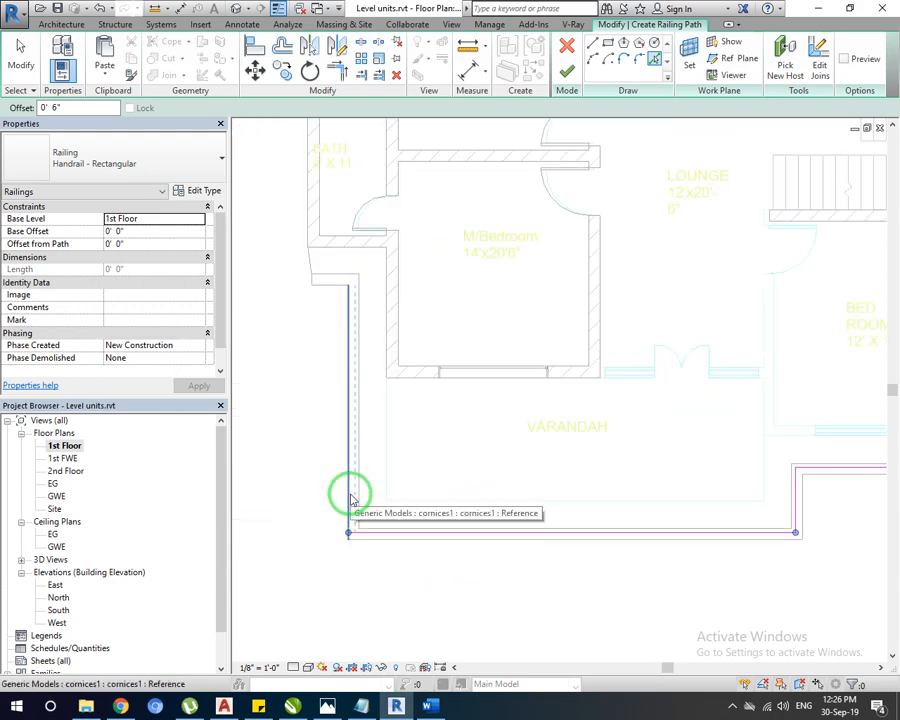
scroll(355, 503, "up", 3)
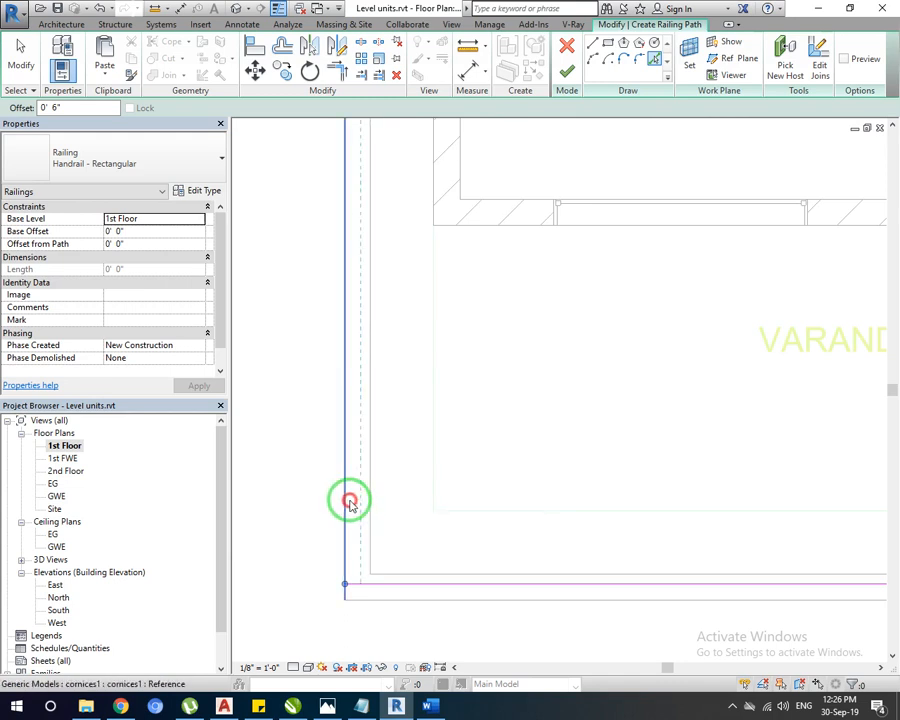
scroll(350, 502, "down", 5)
left_click(341, 275)
scroll(341, 275, "up", 4)
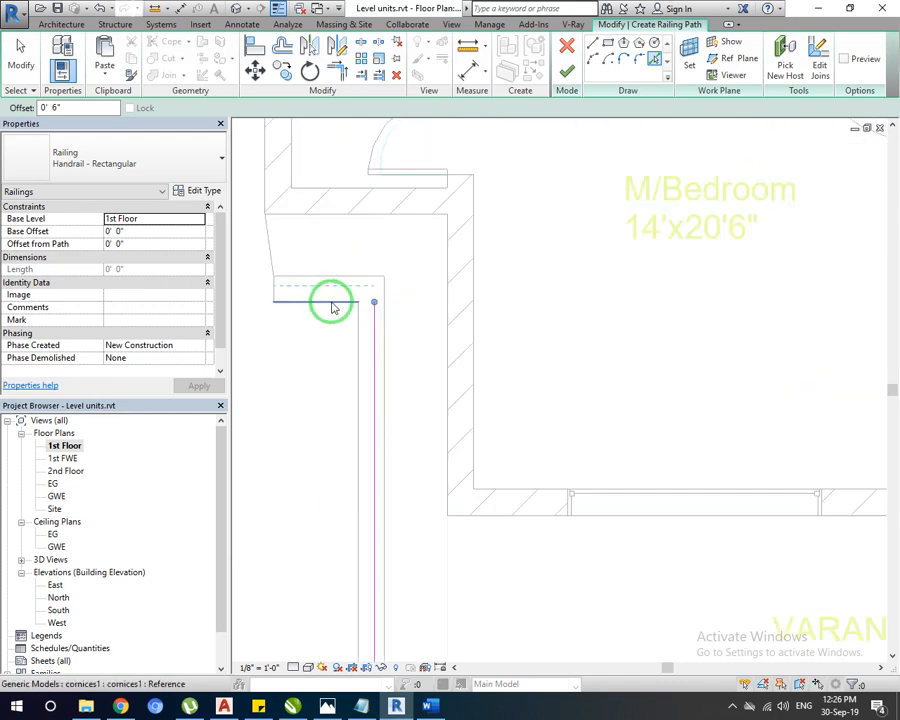
left_click(334, 307)
scroll(396, 280, "down", 1)
left_click(573, 73)
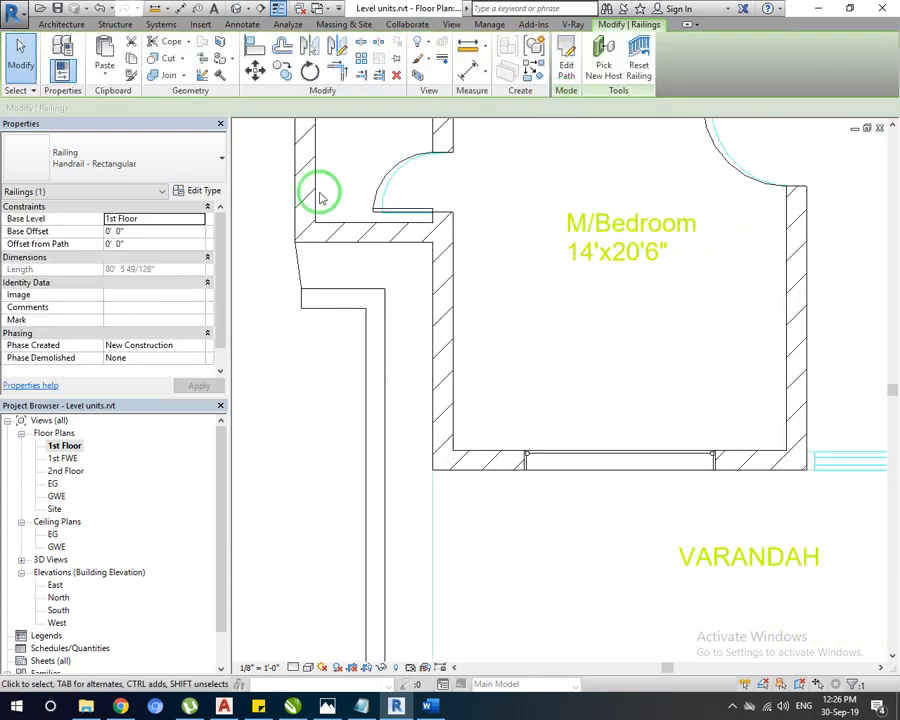
left_click(198, 192)
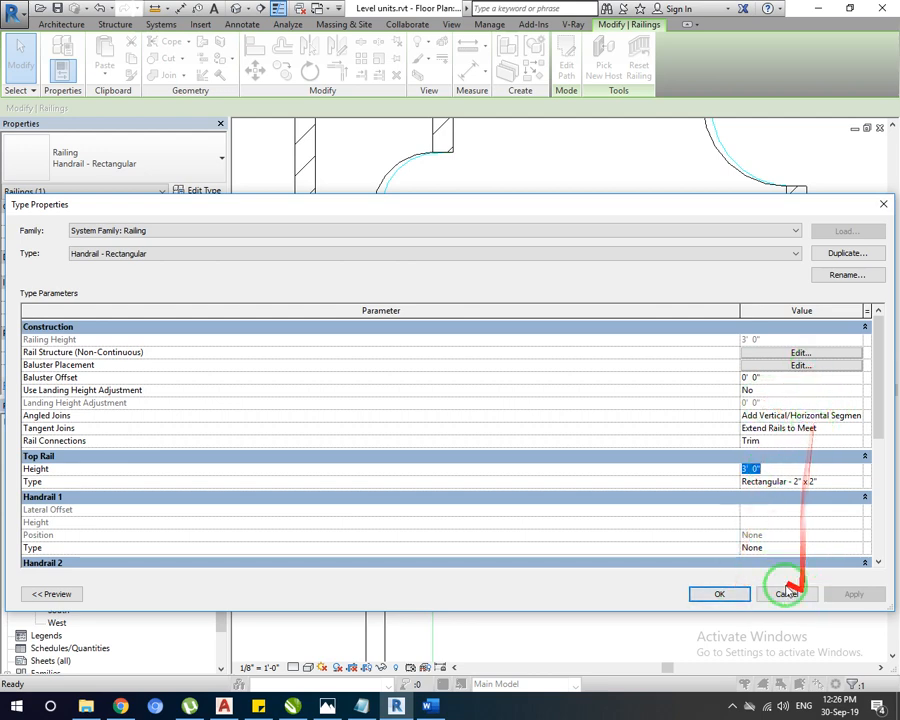
left_click(186, 258)
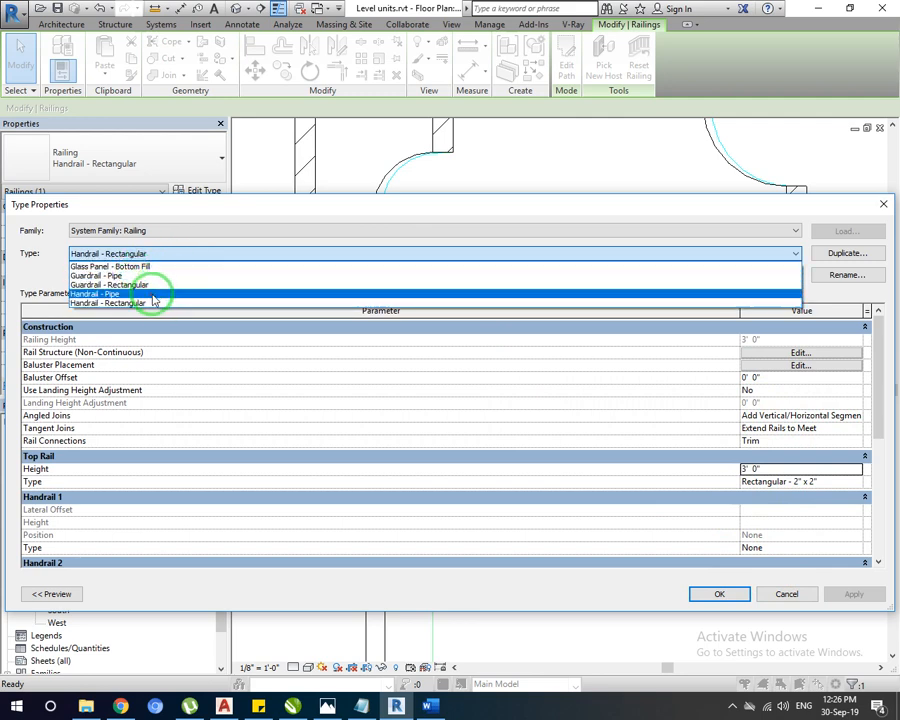
left_click(722, 596)
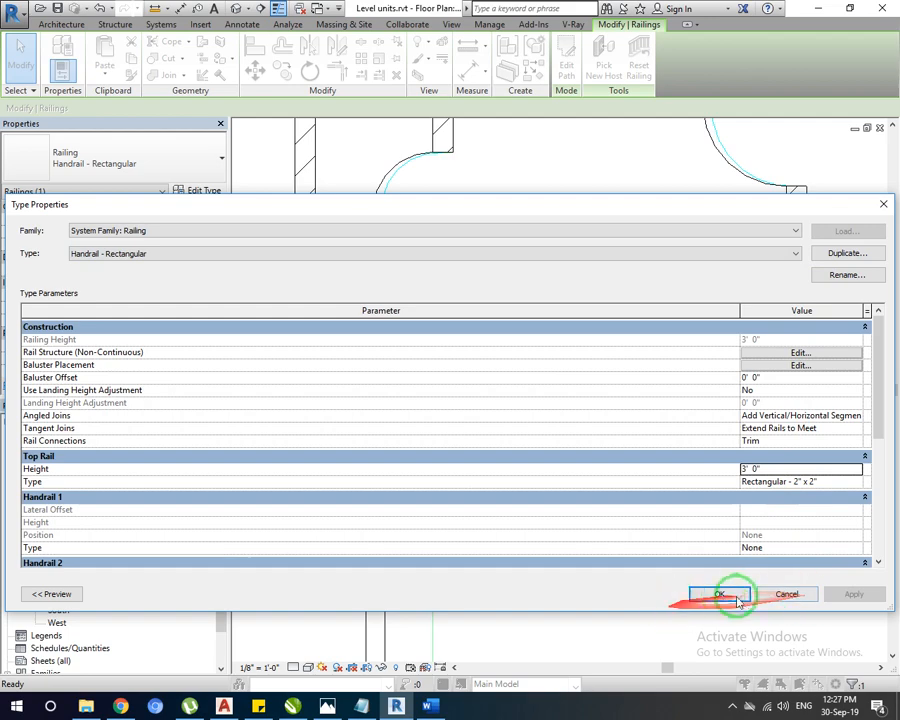
left_click(721, 595)
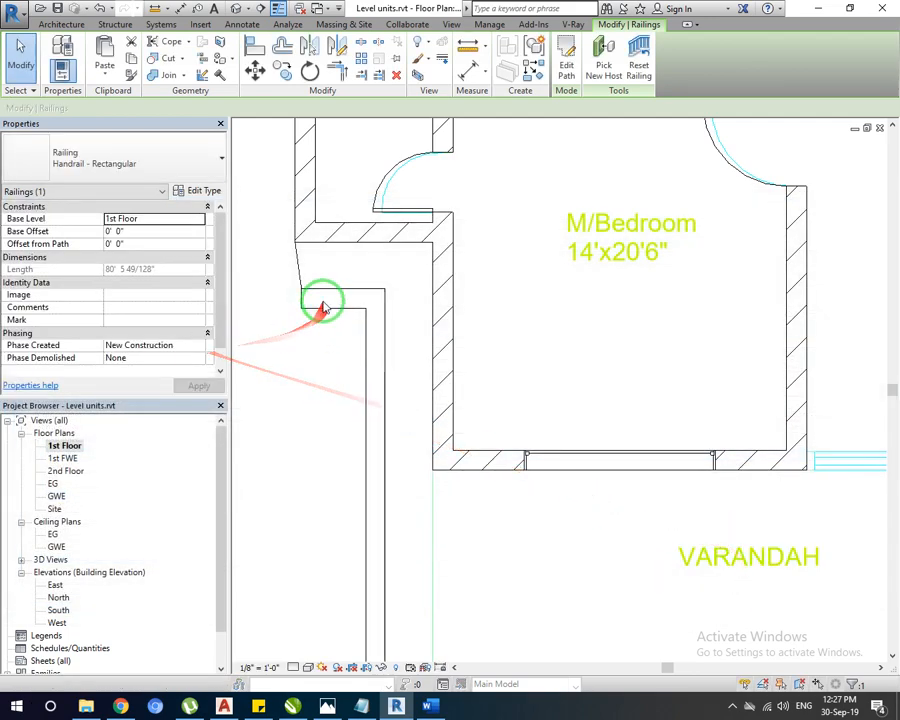
Change the type of the railing along the cornice to Glass Panel - Bottom Fill.
left_click(98, 168)
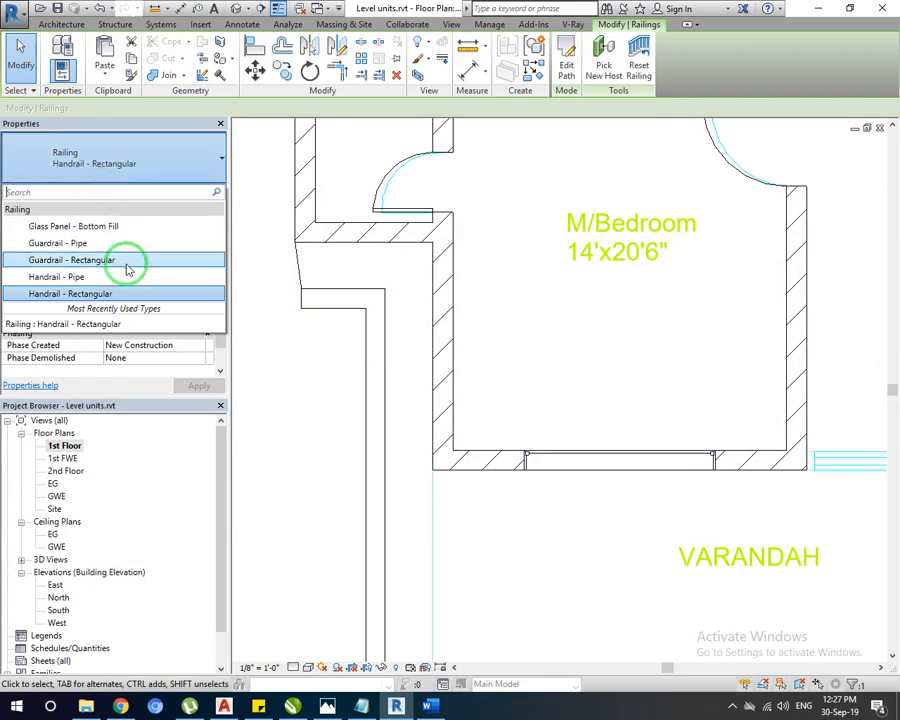
left_click(84, 230)
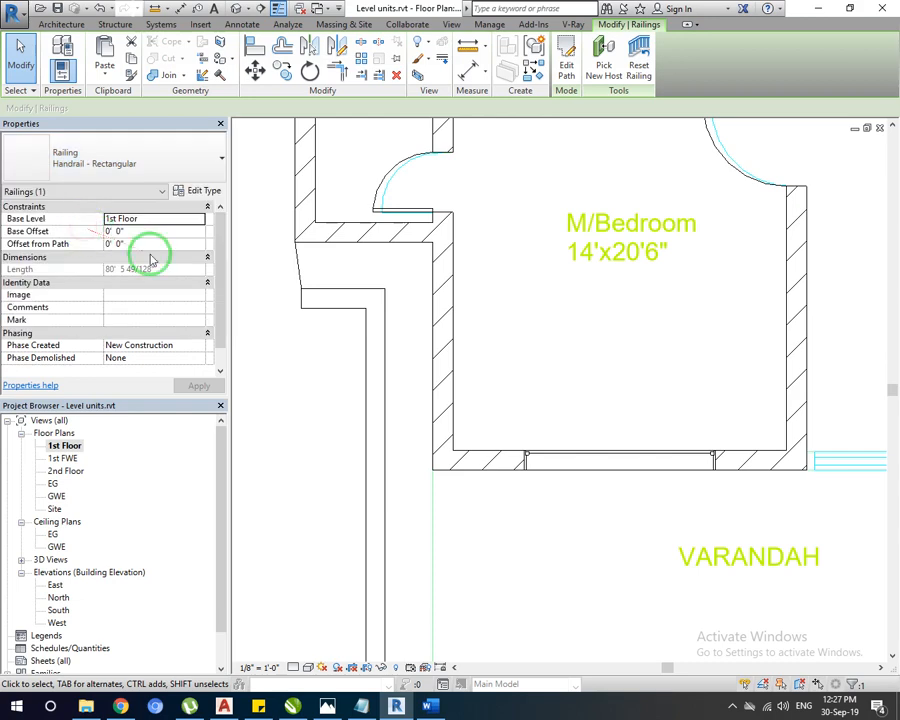
left_click(364, 391)
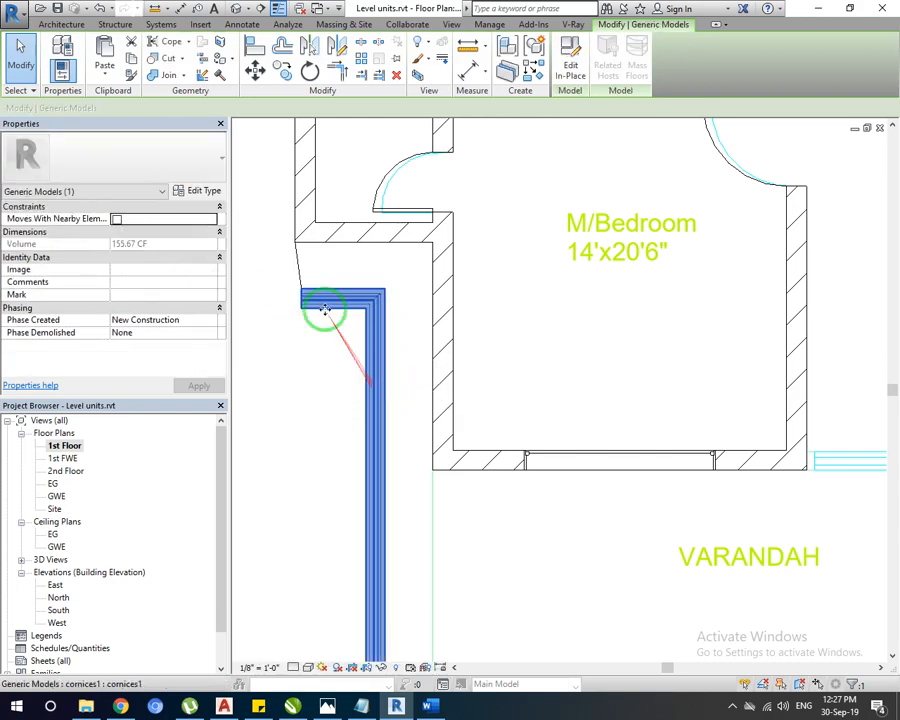
left_click(281, 392)
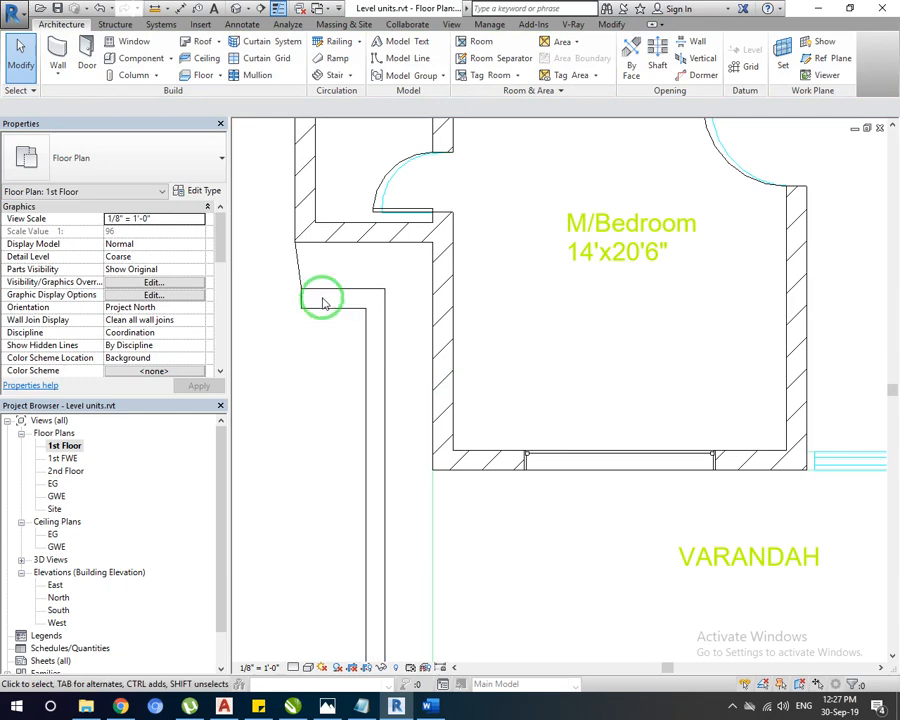
scroll(421, 276, "down", 1)
scroll(421, 276, "down", 2)
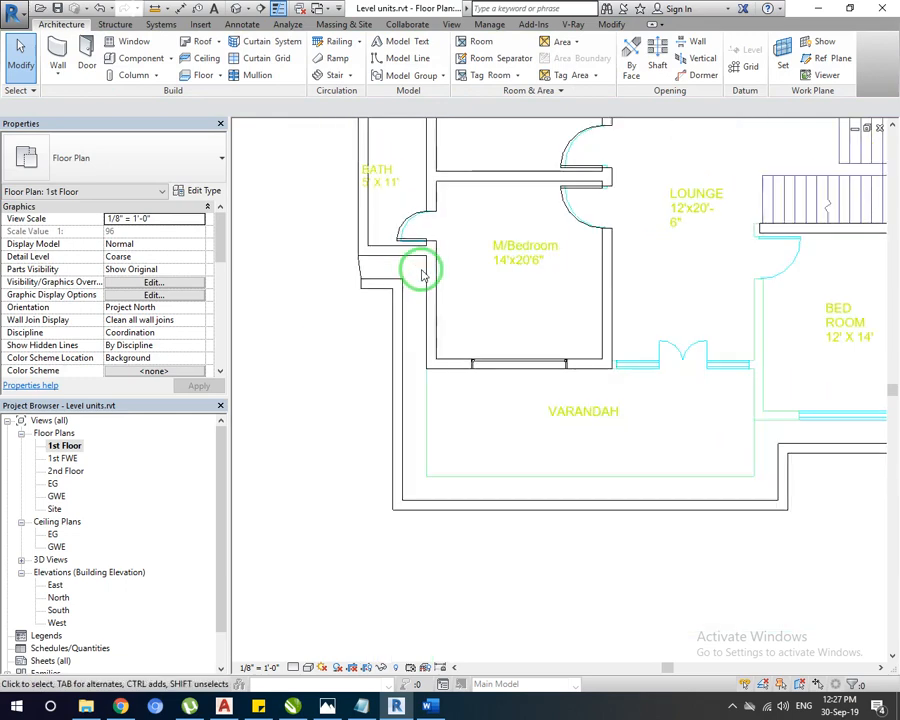
In the 3D view, raise the glass panel railing onto the cornice with a 3' 8" base offset and check it along the front edge.
left_click(235, 8)
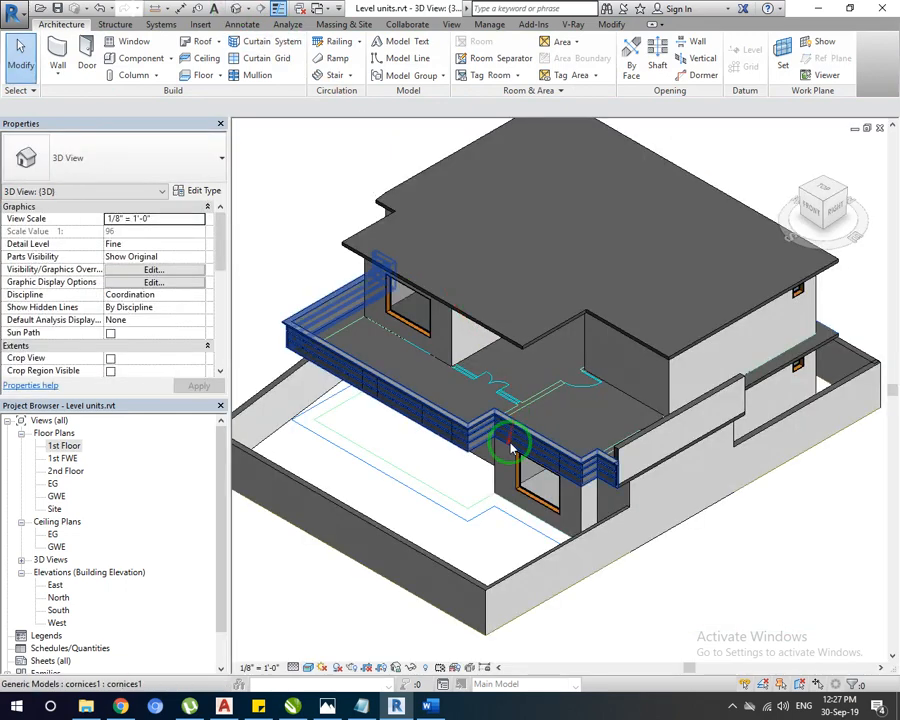
left_click(511, 449)
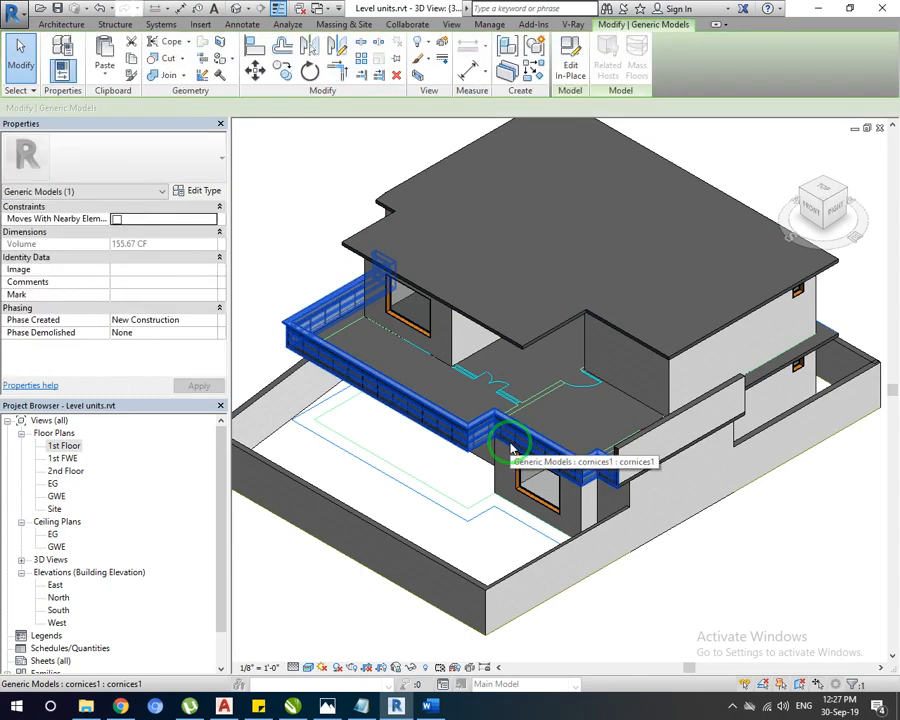
left_click(634, 520)
left_click(600, 467)
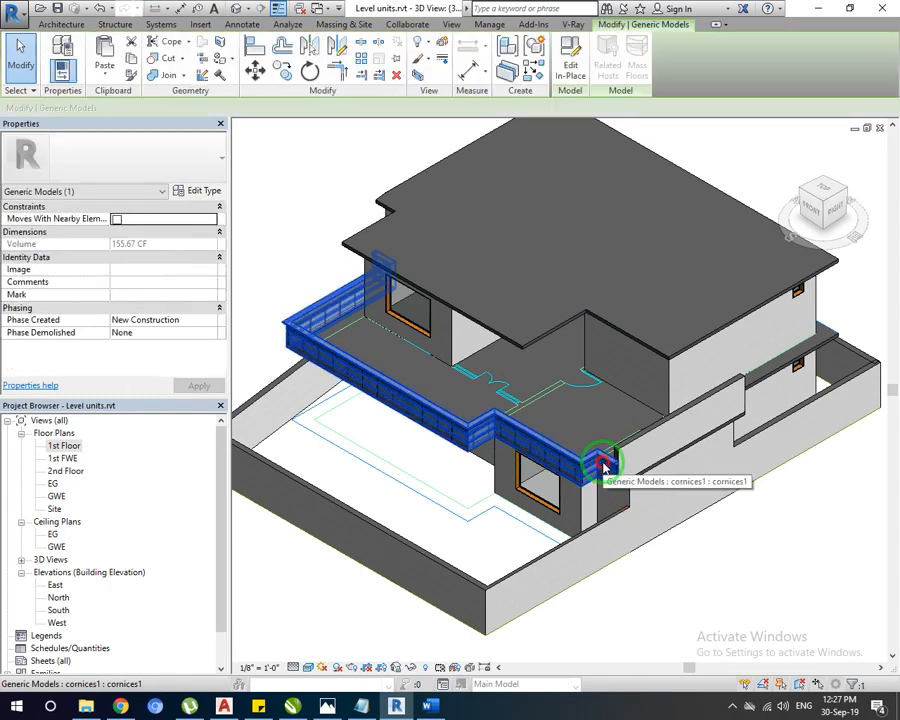
left_click(798, 586)
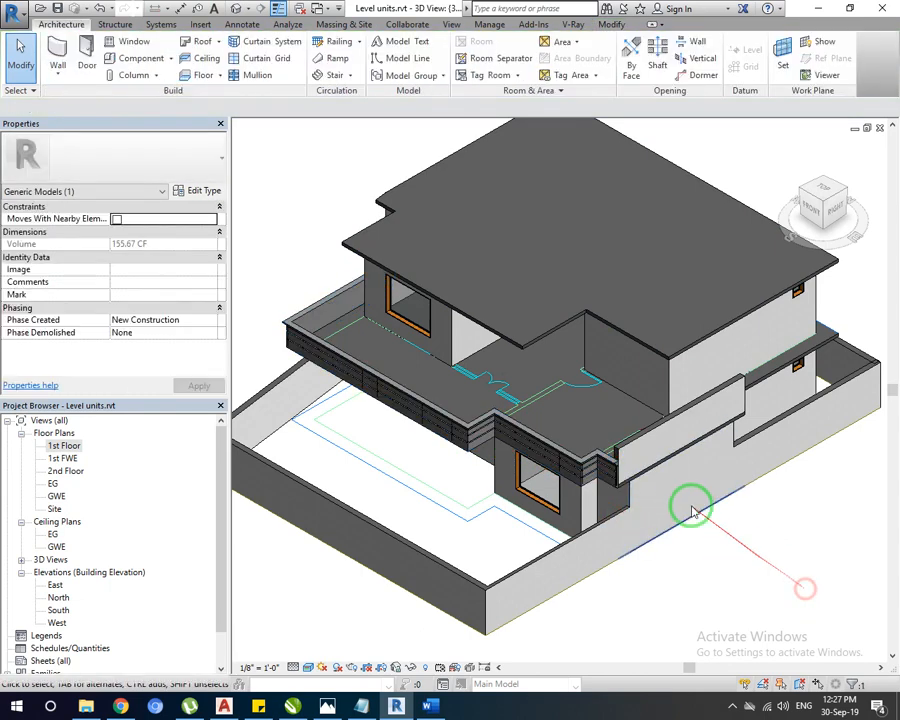
scroll(622, 484, "up", 4)
scroll(622, 484, "up", 3)
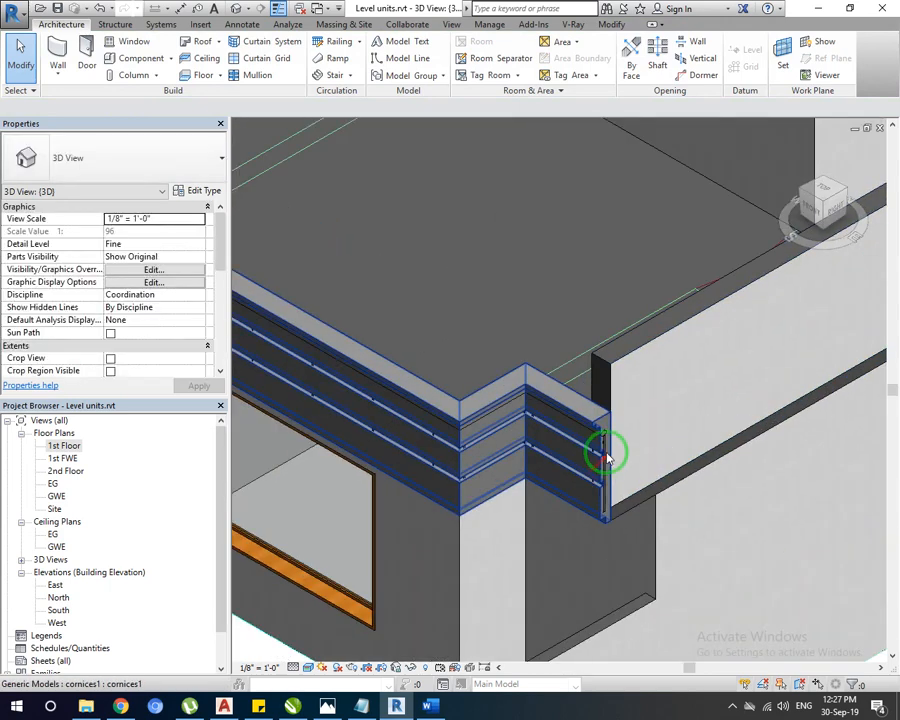
scroll(603, 440, "up", 1)
left_click(604, 443)
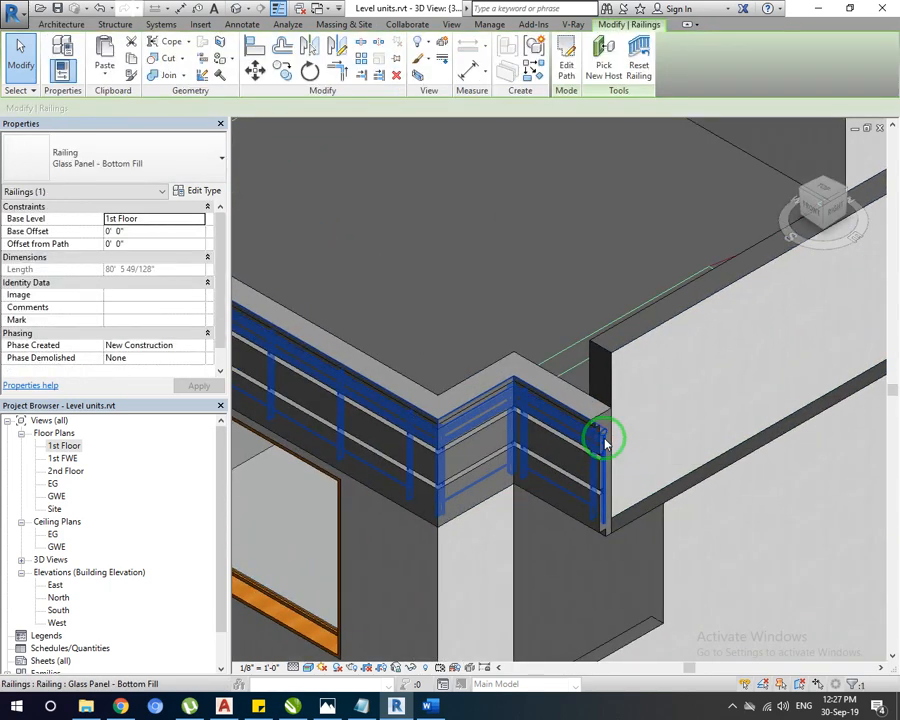
left_click(143, 231)
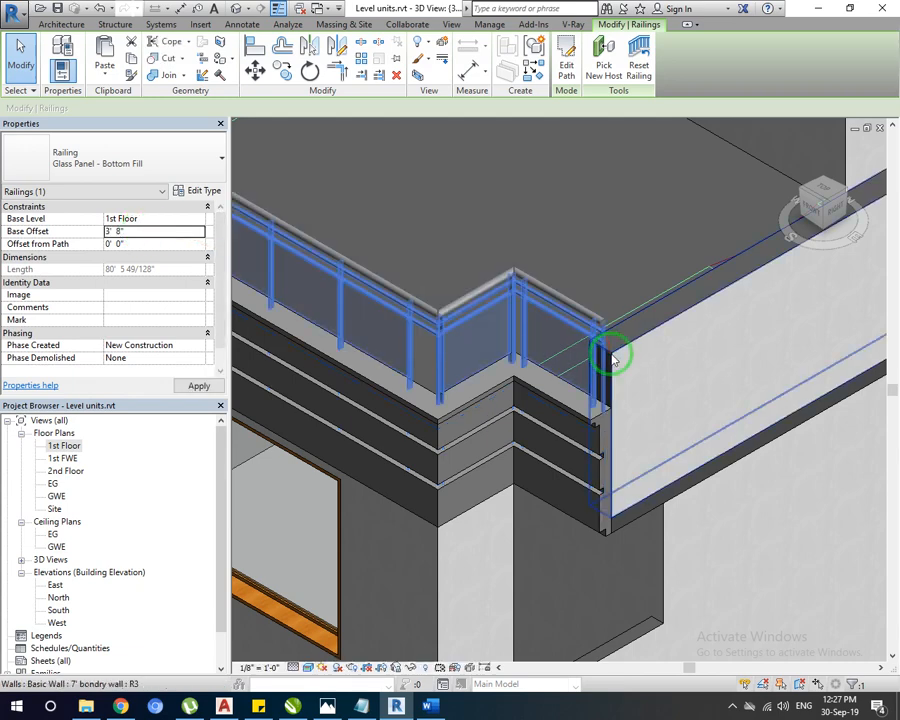
scroll(609, 357, "down", 5)
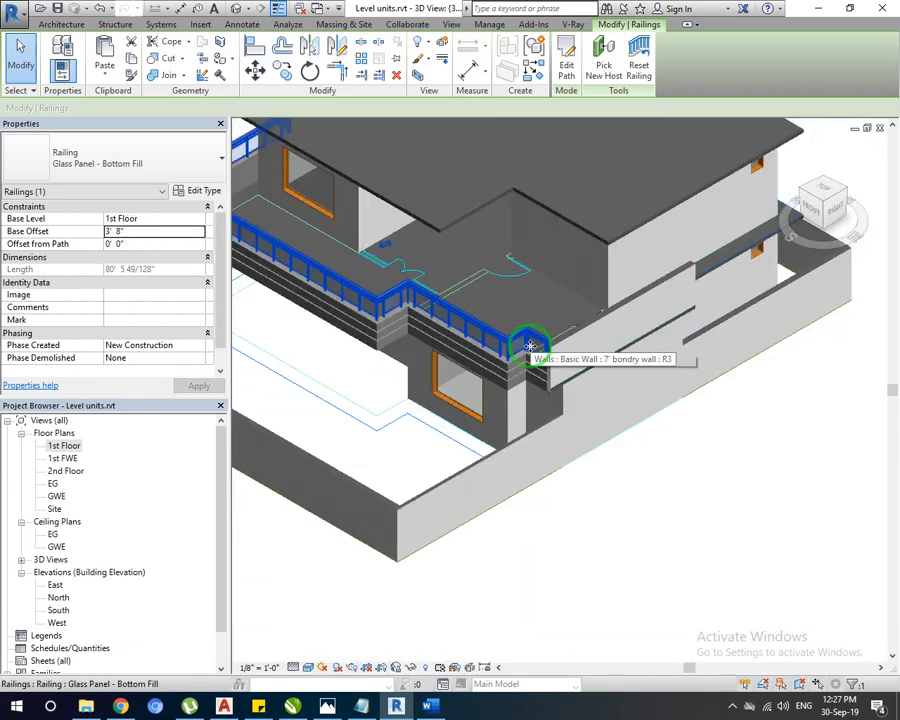
left_click(781, 536)
middle_click_drag(588, 482, 645, 484, "shift")
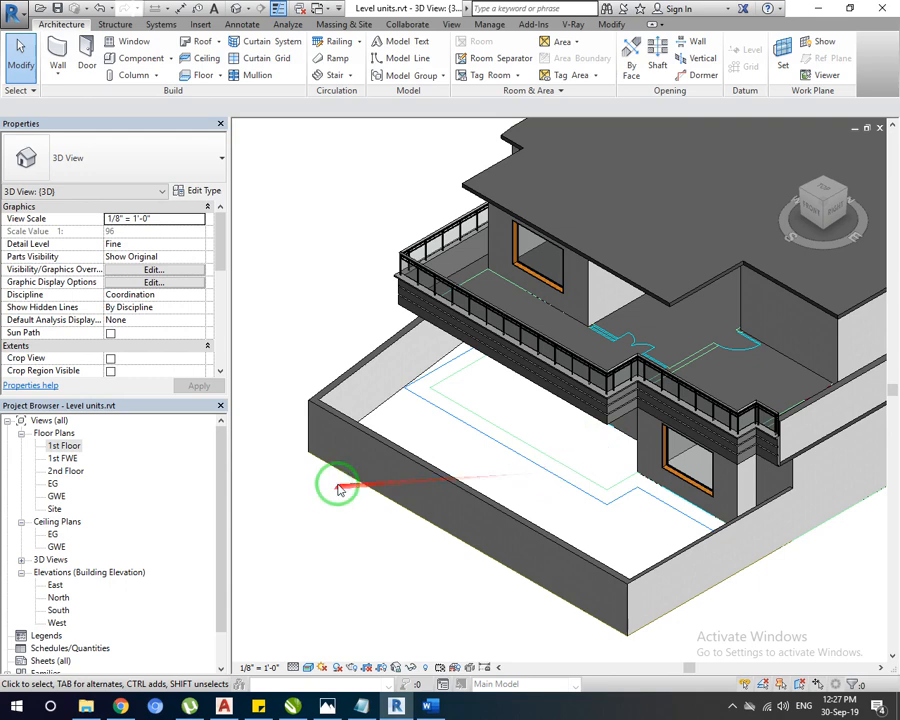
middle_click_drag(563, 378, 357, 428)
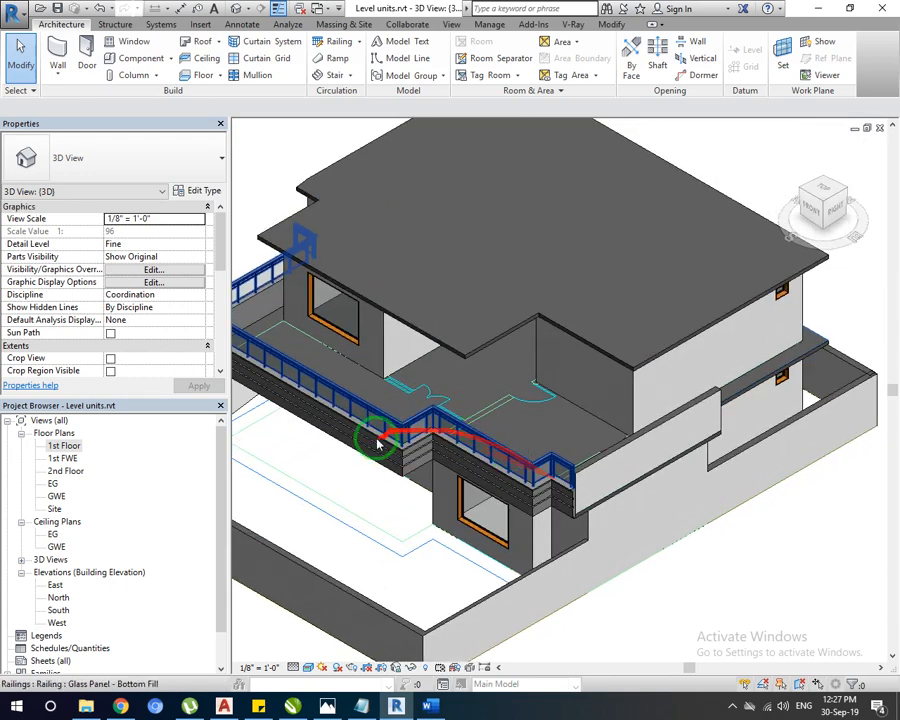